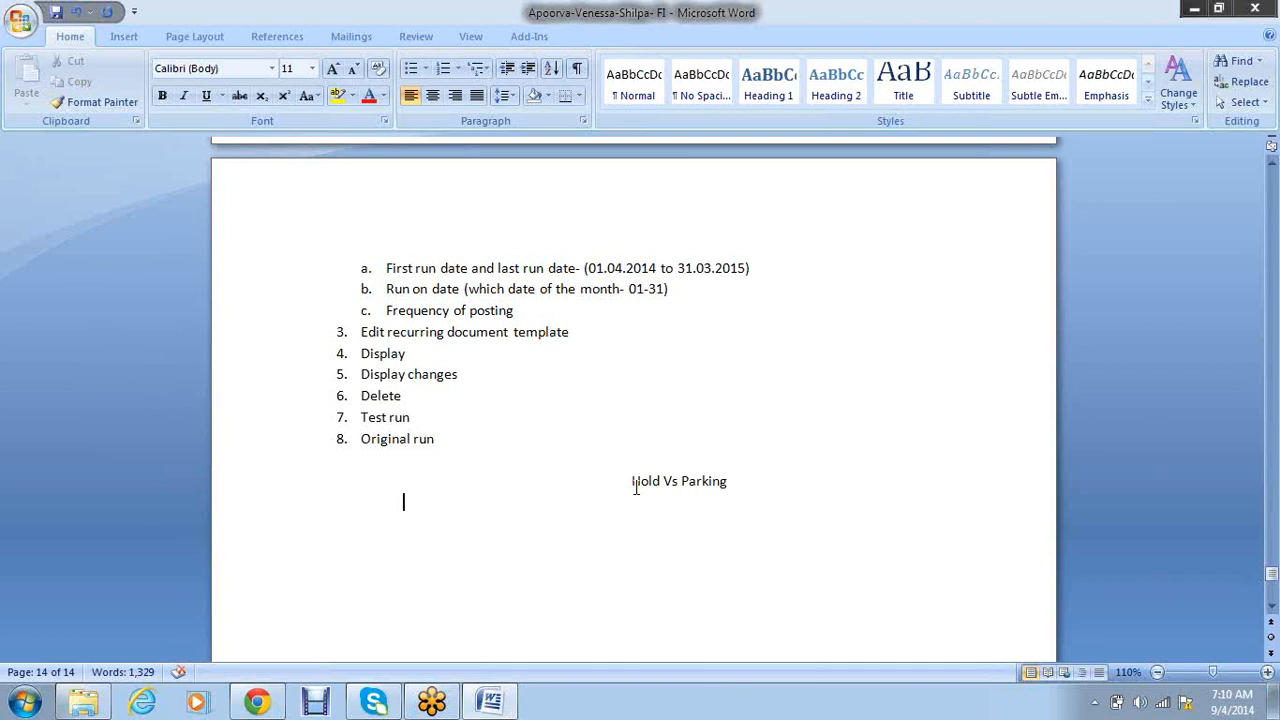
Step: Write the line "Hold- When we do not have enough information about line item" under the Hold Vs Parking heading
{"action": "type", "text": "Hold- Whe"}
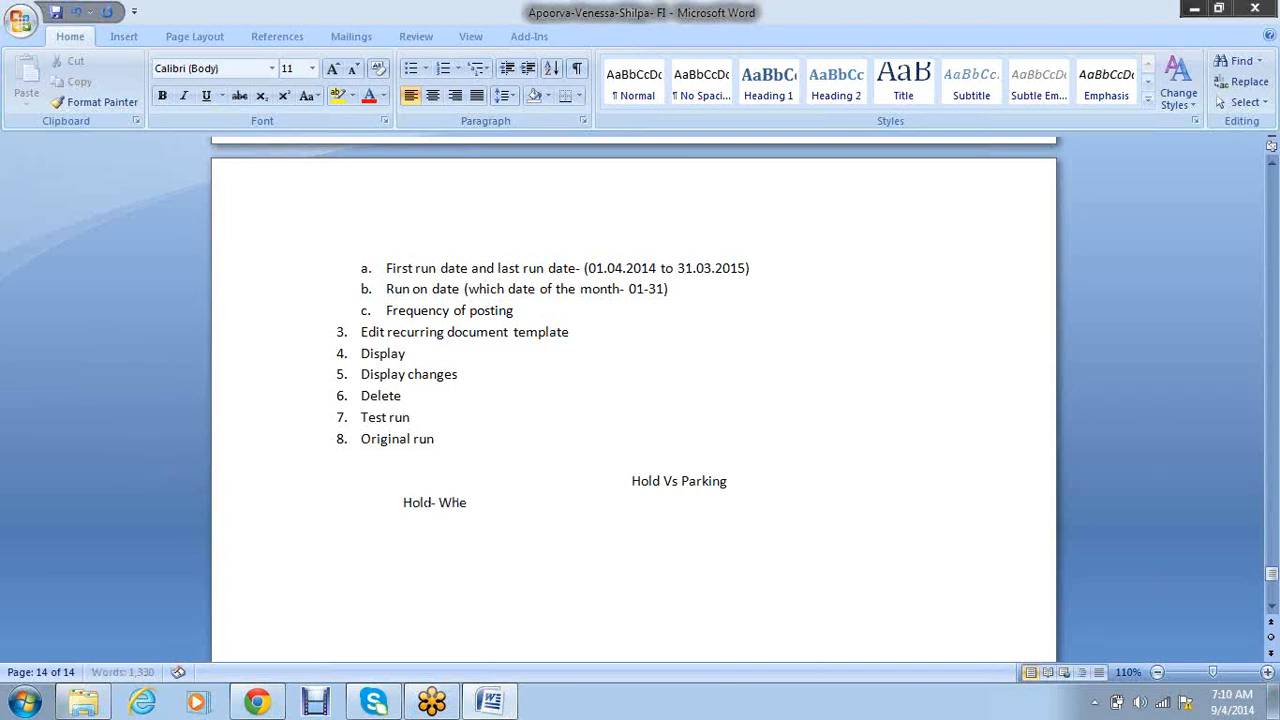
{"action": "type", "text": "n we do not have anough"}
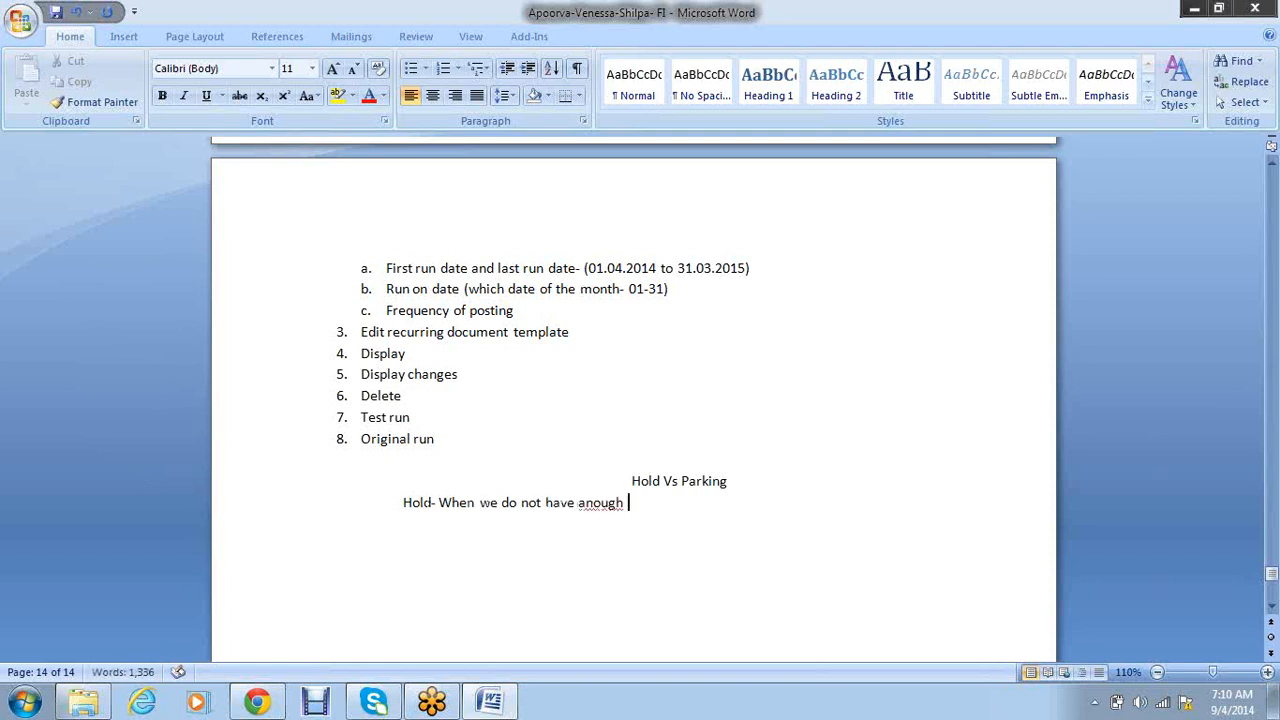
{"action": "left_click", "coordinate": [585, 503]}
{"action": "key", "text": "BackSpace"}
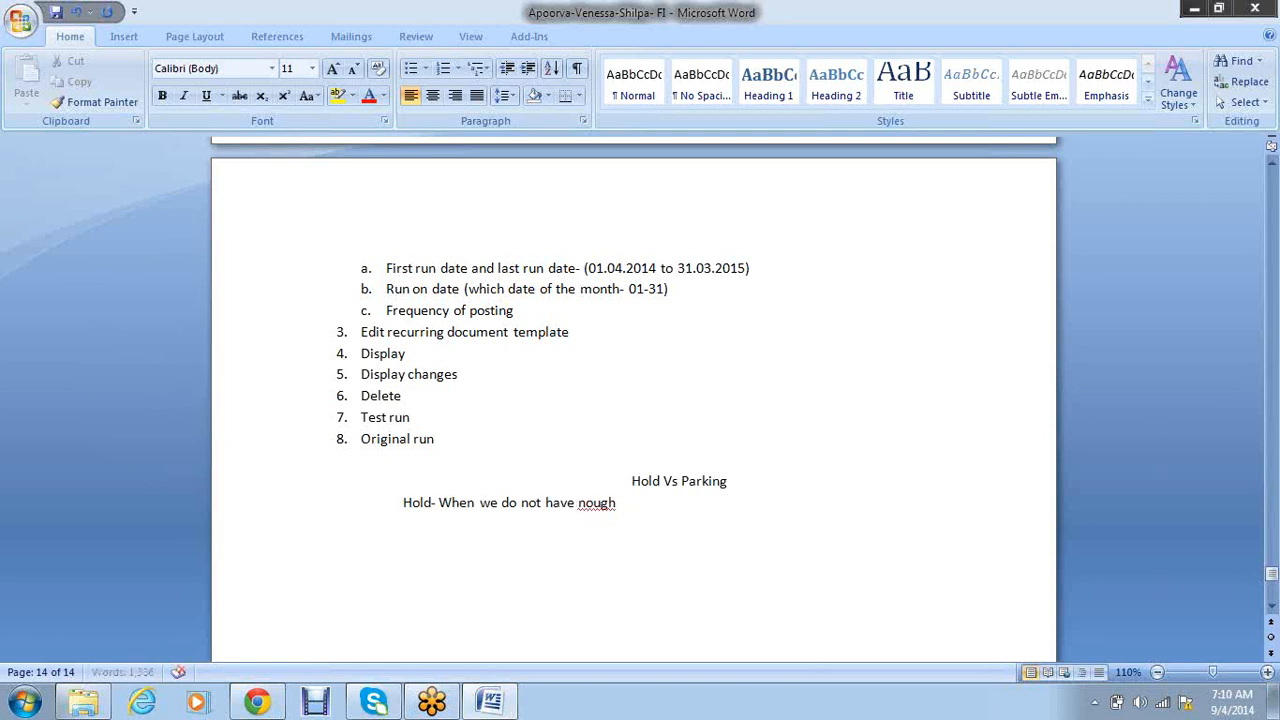
{"action": "type", "text": "enough informatio"}
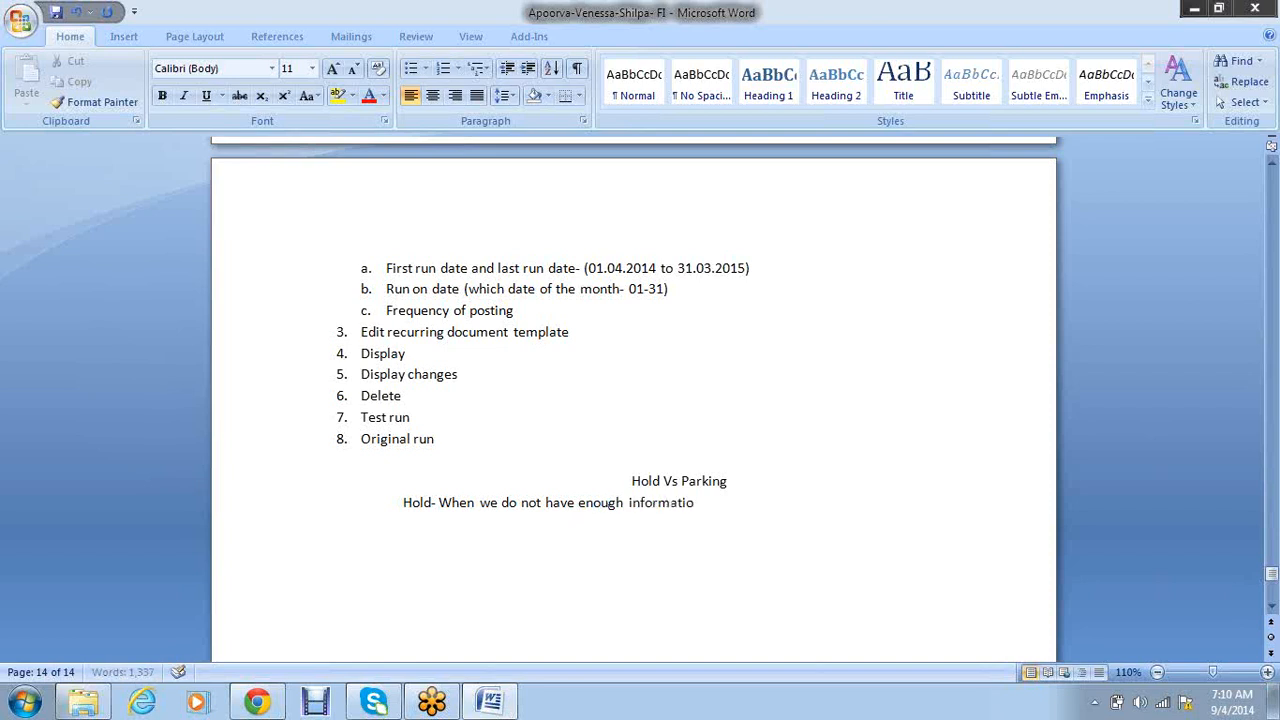
{"action": "type", "text": "n about line item"}
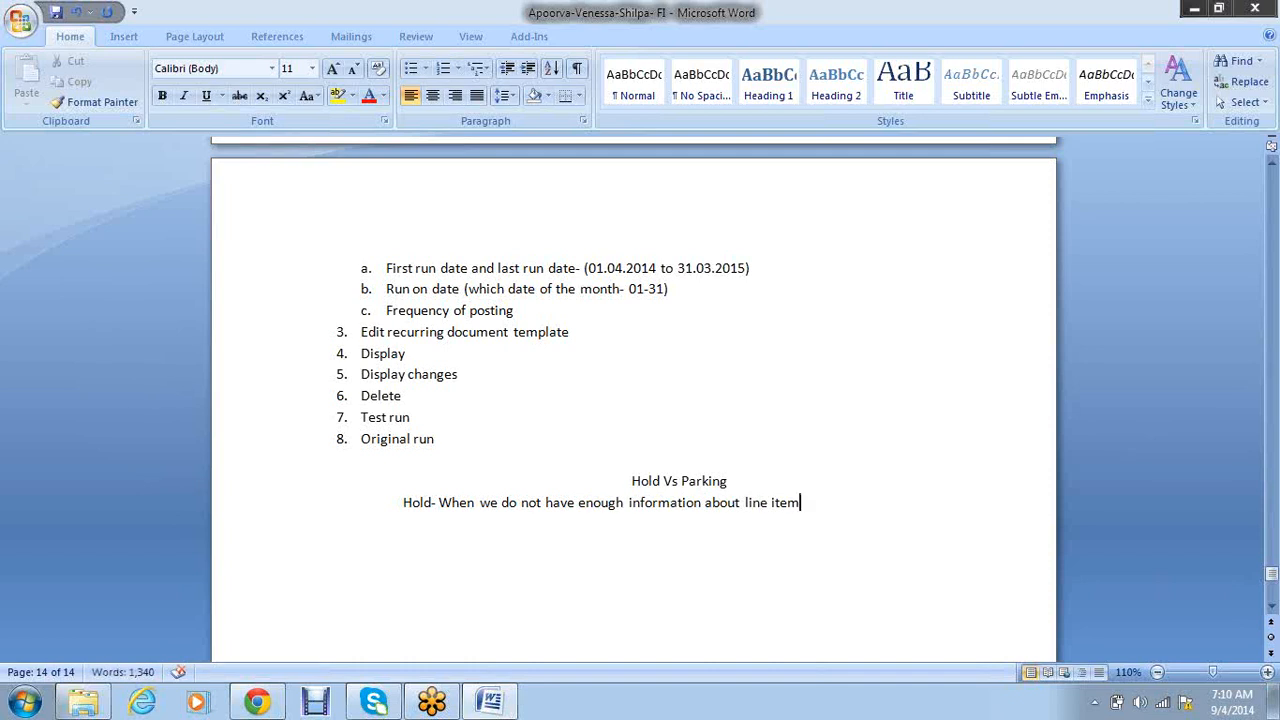
Step: Add a sample journal entry below the Hold definition: "Salary a/c DR" with an indented "To ???" line beneath it
{"action": "key", "text": "Return"}
{"action": "type", "text": "Salary a/c DR"}
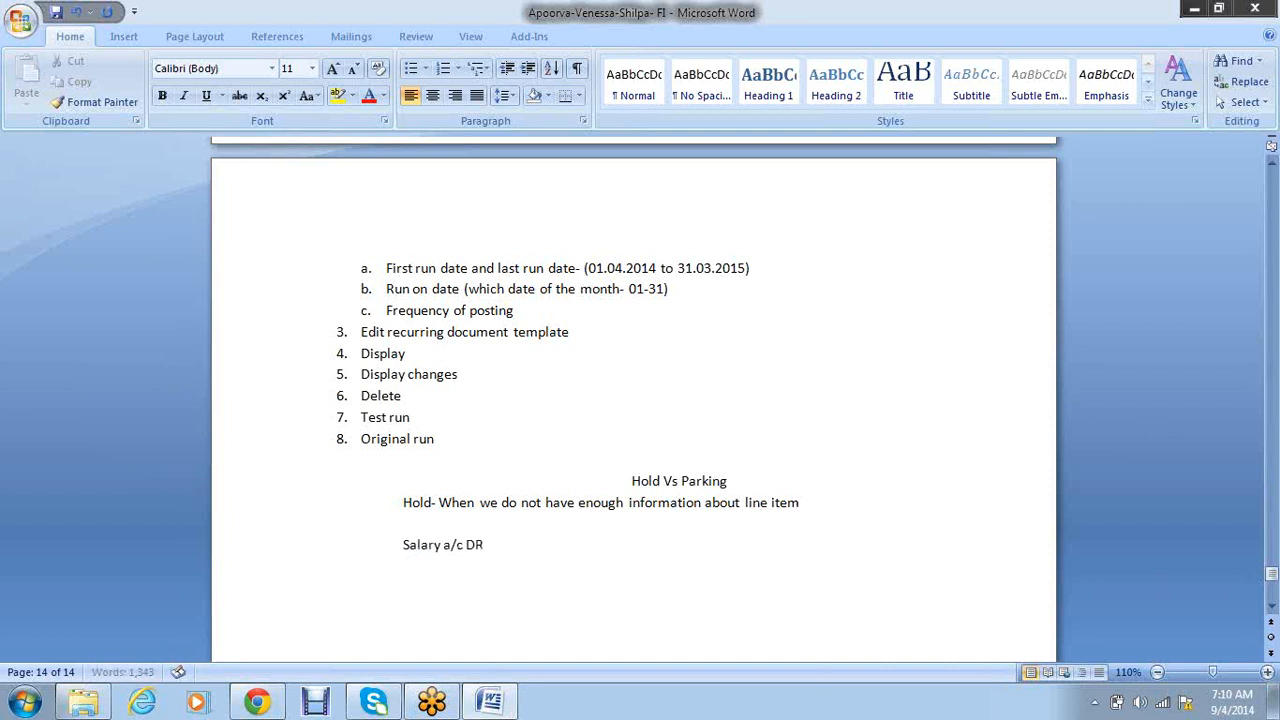
{"action": "key", "text": "Return"}
{"action": "key", "text": "Tab"}
{"action": "type", "text": "to ???"}
{"action": "key", "text": "Return"}
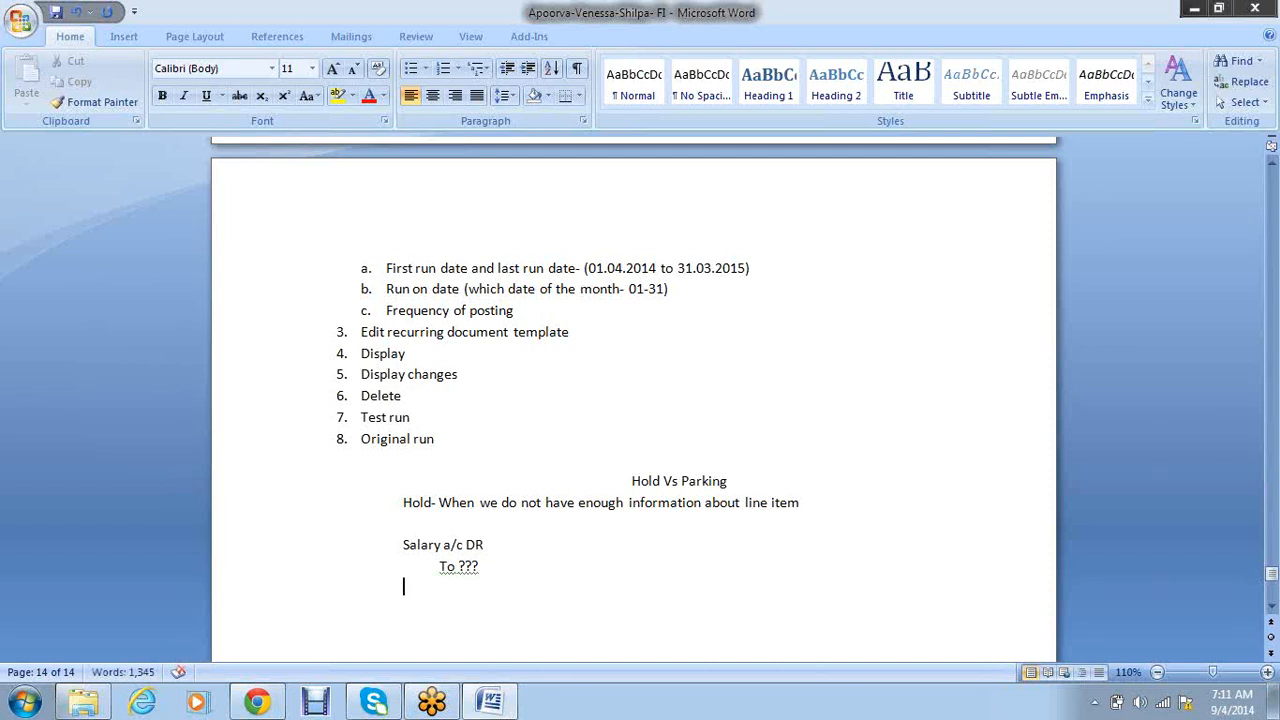
Step: Add the line "System will ask for temporary document number" below the sample journal entry, followed by a blank line
{"action": "type", "text": "System wil"}
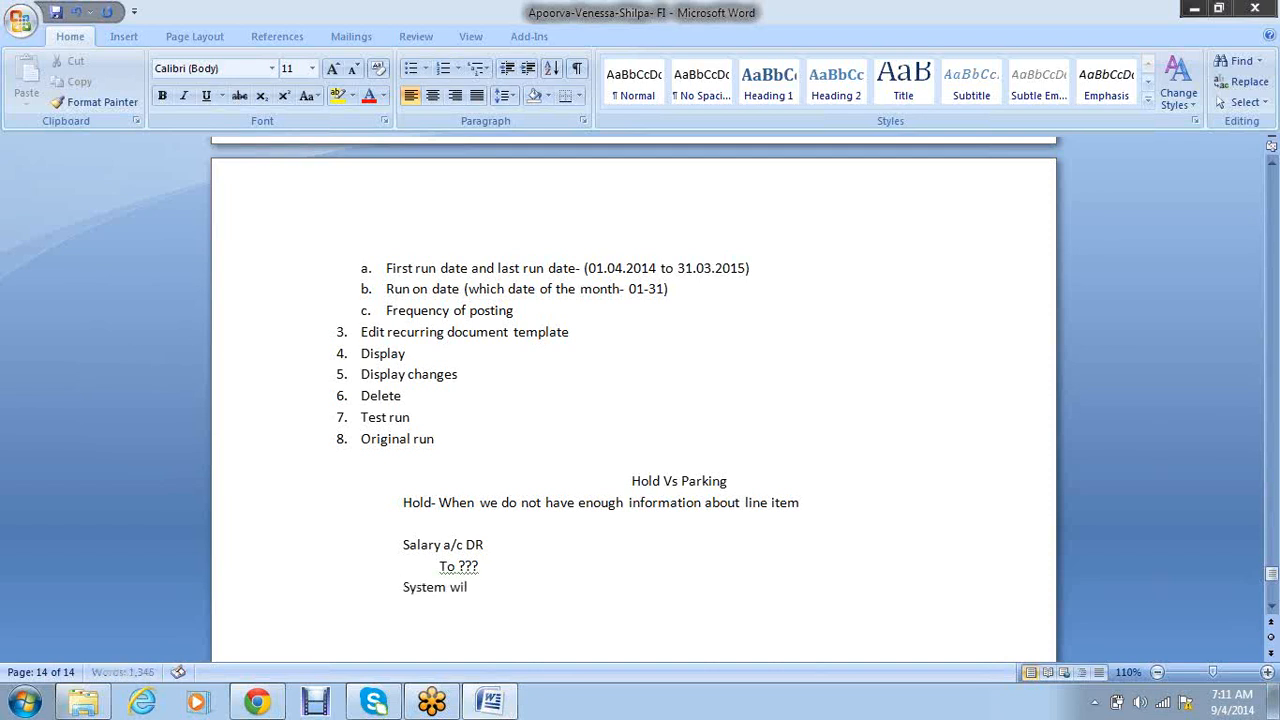
{"action": "type", "text": "l ask for temp"}
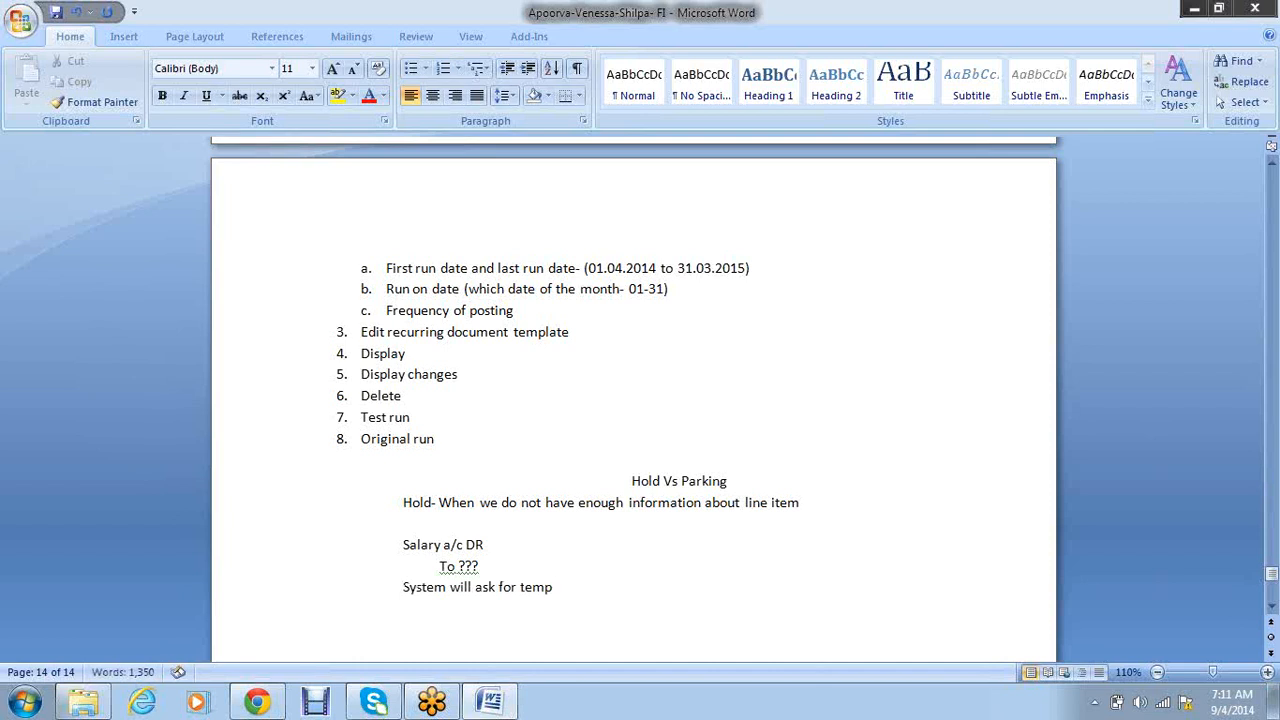
{"action": "type", "text": "orary document number"}
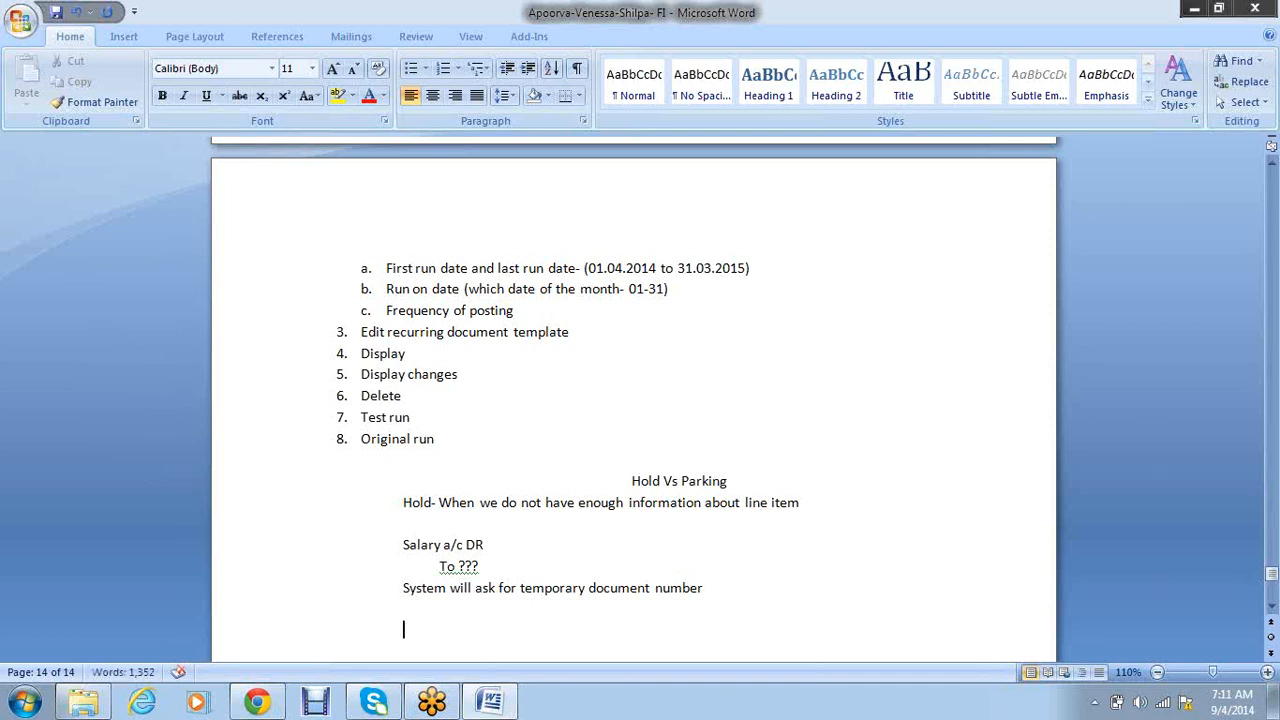
Step: Write the line "Release the temporary document after giving the second line item information" in the Hold notes
{"action": "type", "text": "Release the temo"}
{"action": "key", "text": "BackSpace"}
{"action": "type", "text": "p"}
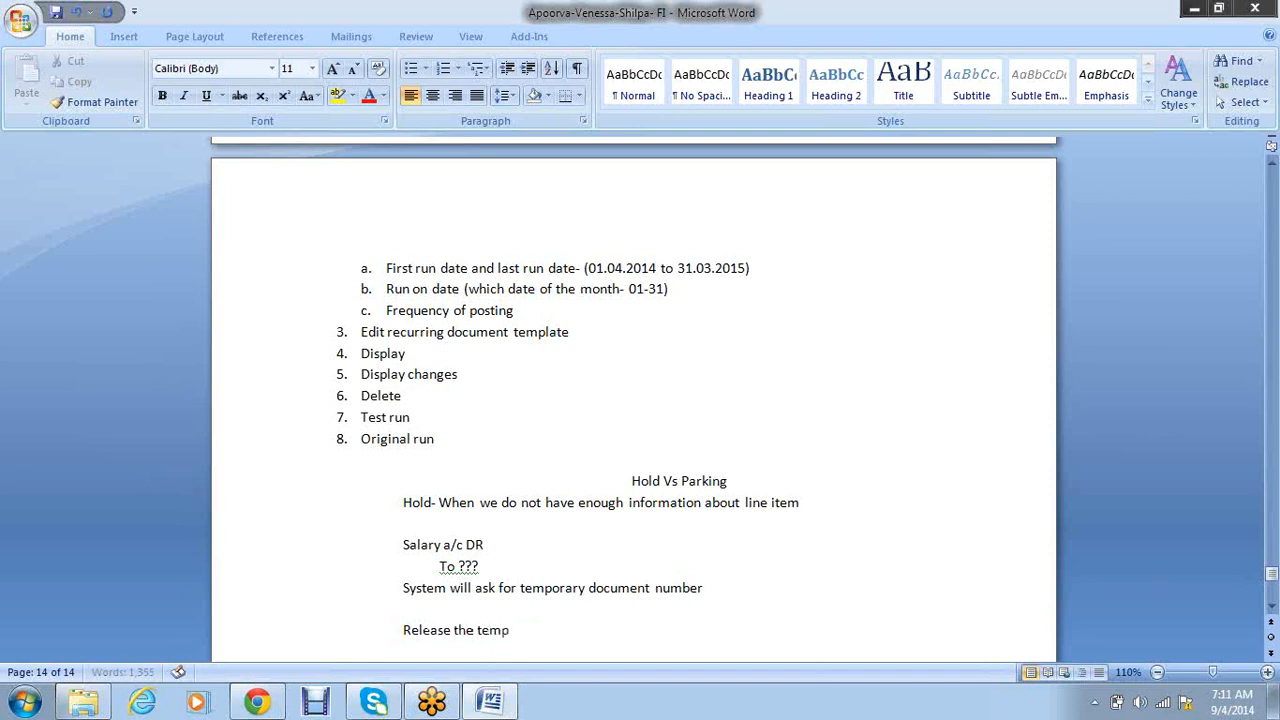
{"action": "type", "text": "orary document "}
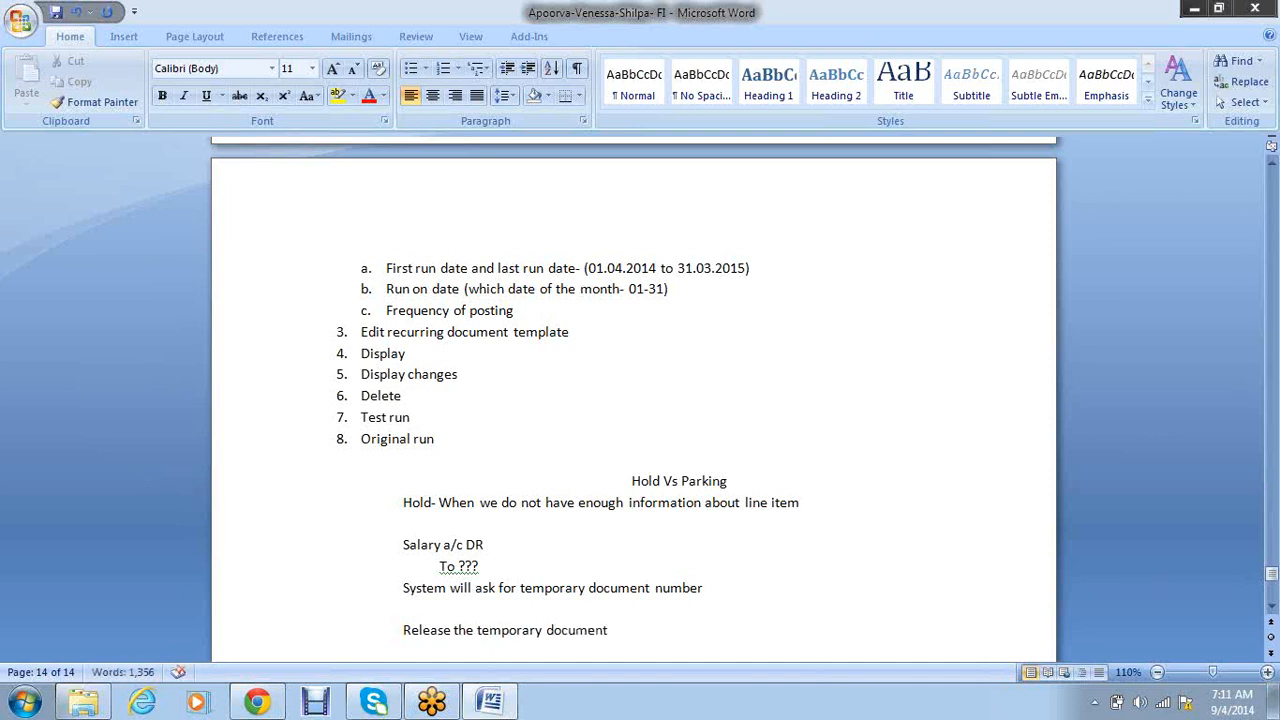
{"action": "type", "text": "b"}
{"action": "key", "text": "BackSpace"}
{"action": "type", "text": "after giving the secon"}
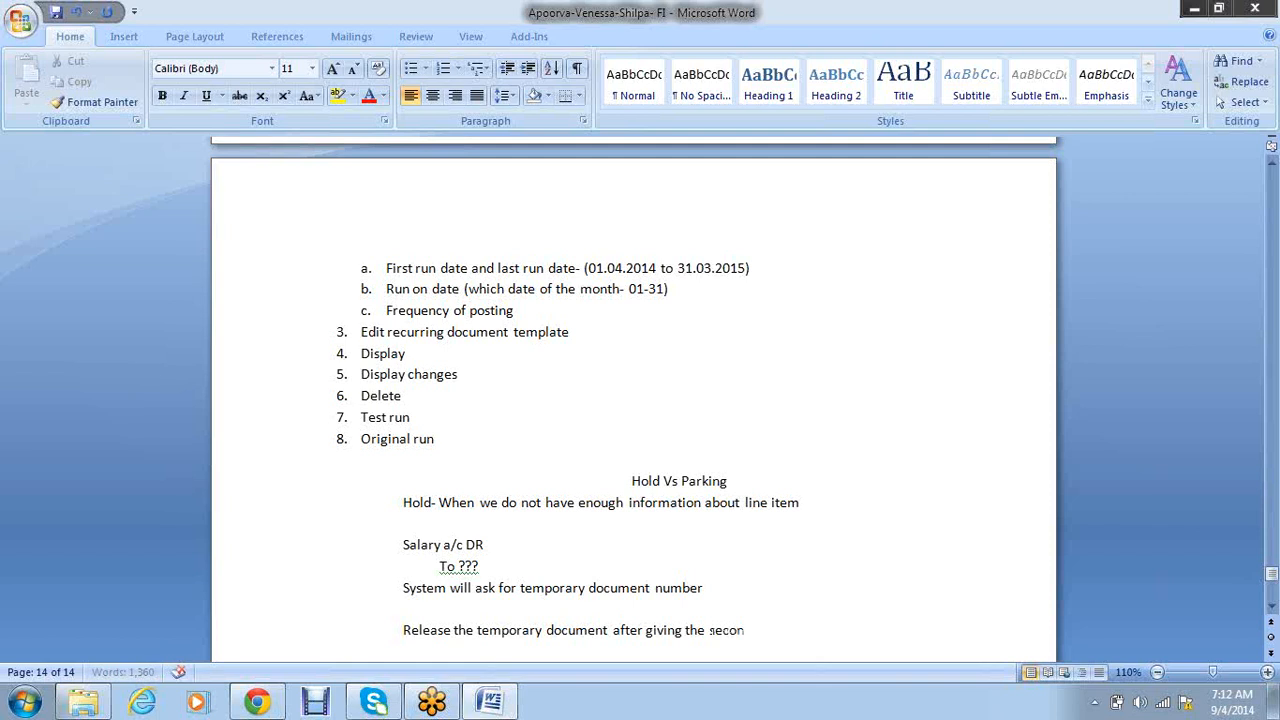
{"action": "type", "text": "d line item informati"}
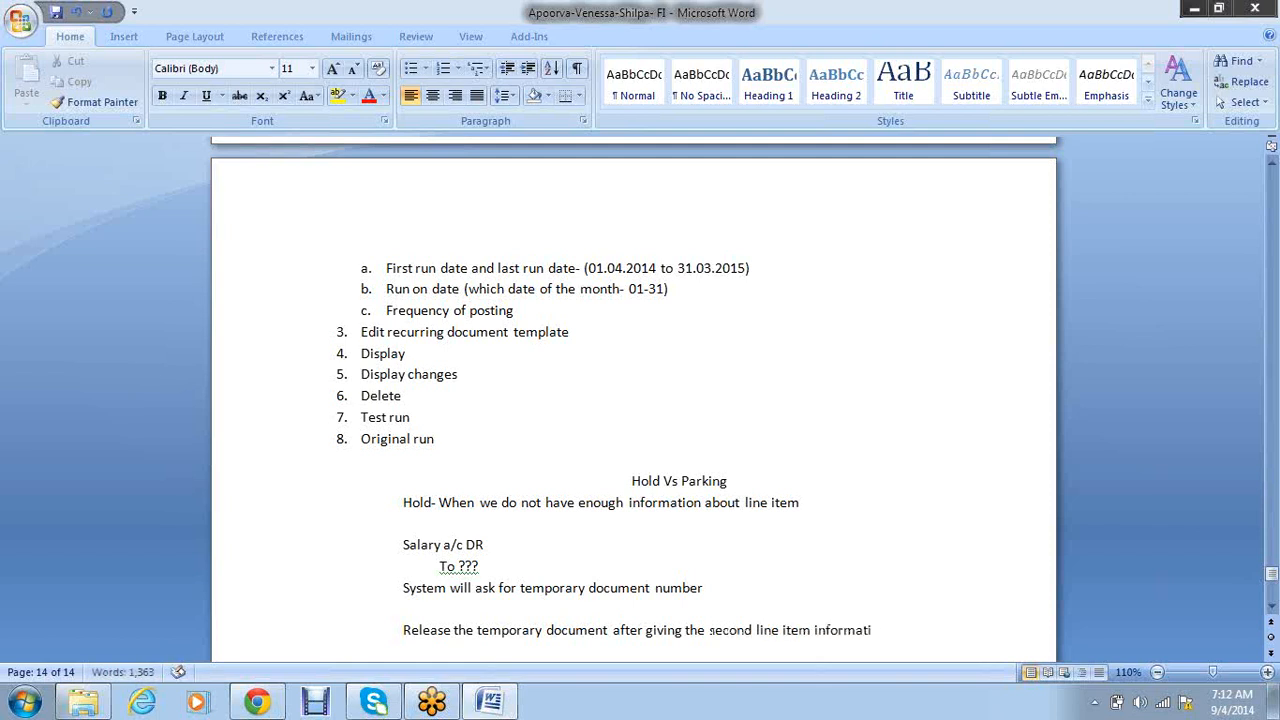
{"action": "type", "text": "on"}
Step: Add the alternative as separate lines "Or" and "Delete" below the release line, leaving a blank line after them
{"action": "key", "text": "Return"}
{"action": "type", "text": "or"}
{"action": "key", "text": "Return"}
{"action": "type", "text": "De"}
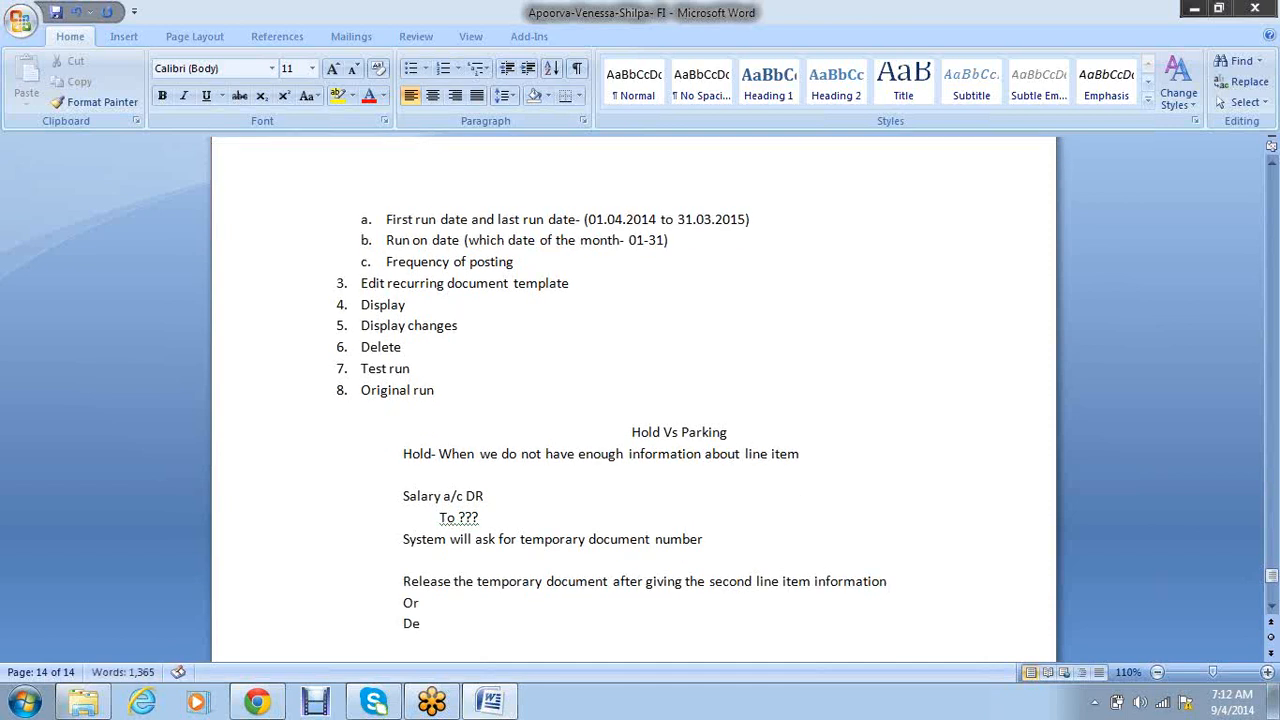
{"action": "type", "text": "lete"}
{"action": "key", "text": "Return"}
{"action": "key", "text": "Return"}
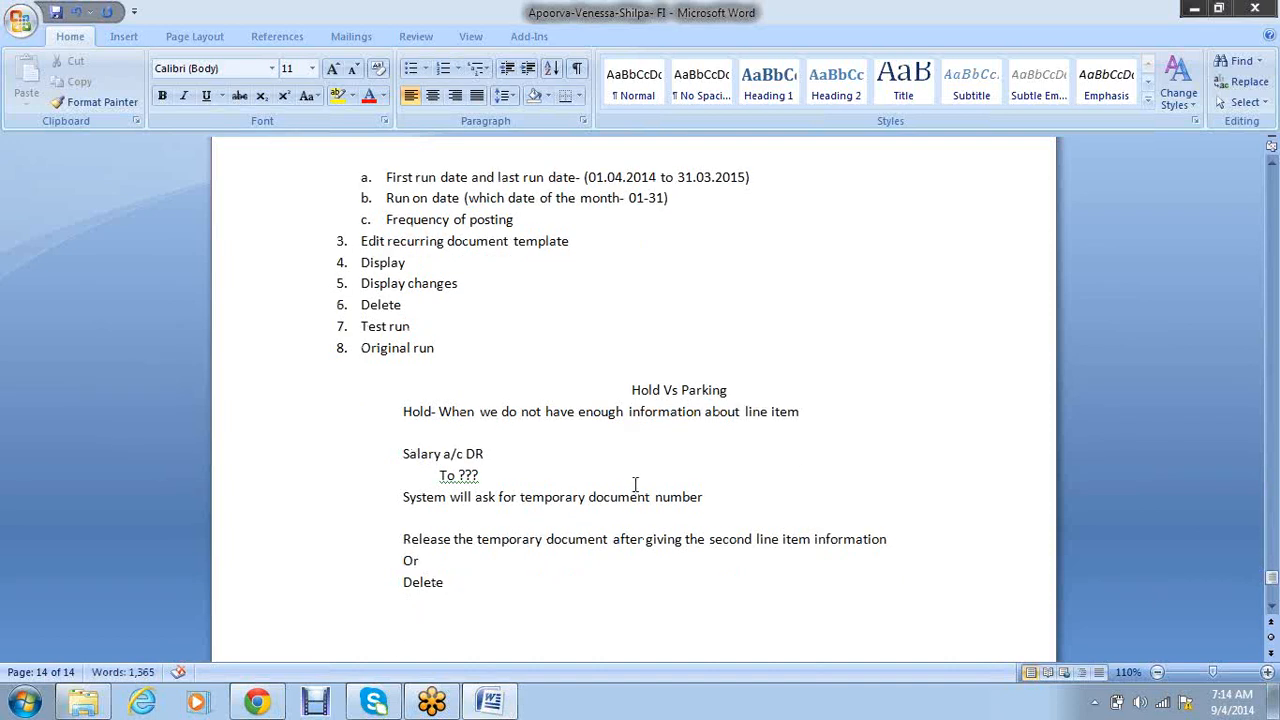
Step: Write the definition "Park- When we do not have authorization to post the entries" below the Hold notes
{"action": "scroll", "coordinate": [634, 485], "scroll_direction": "down", "scroll_amount": 3}
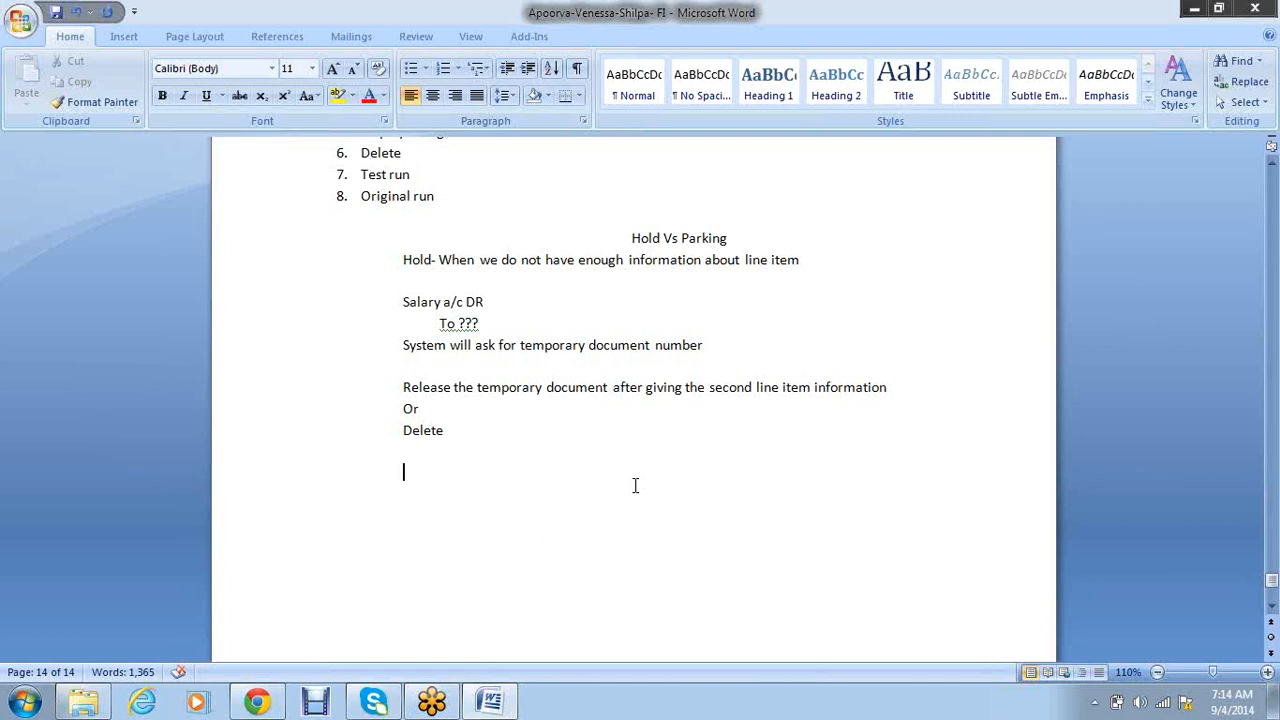
{"action": "type", "text": "Park- When we"}
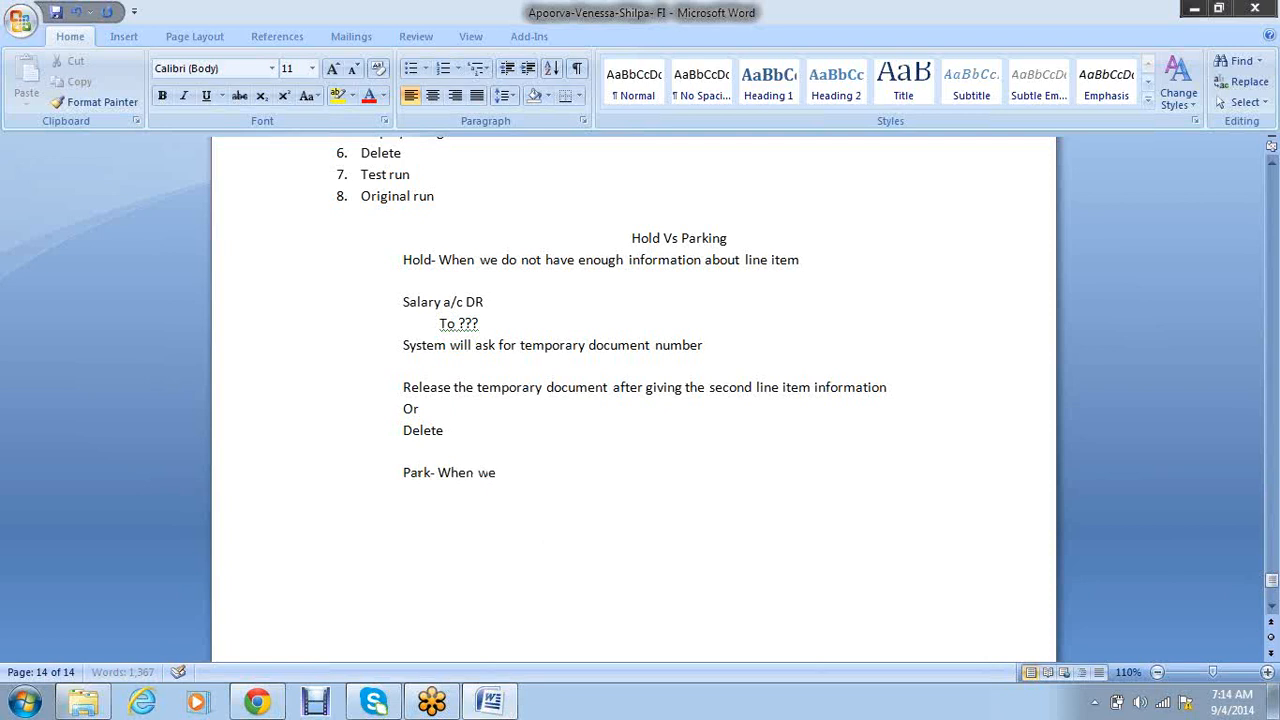
{"action": "type", "text": " do not have"}
{"action": "key", "text": "BackSpace"}
{"action": "type", "text": "ve a"}
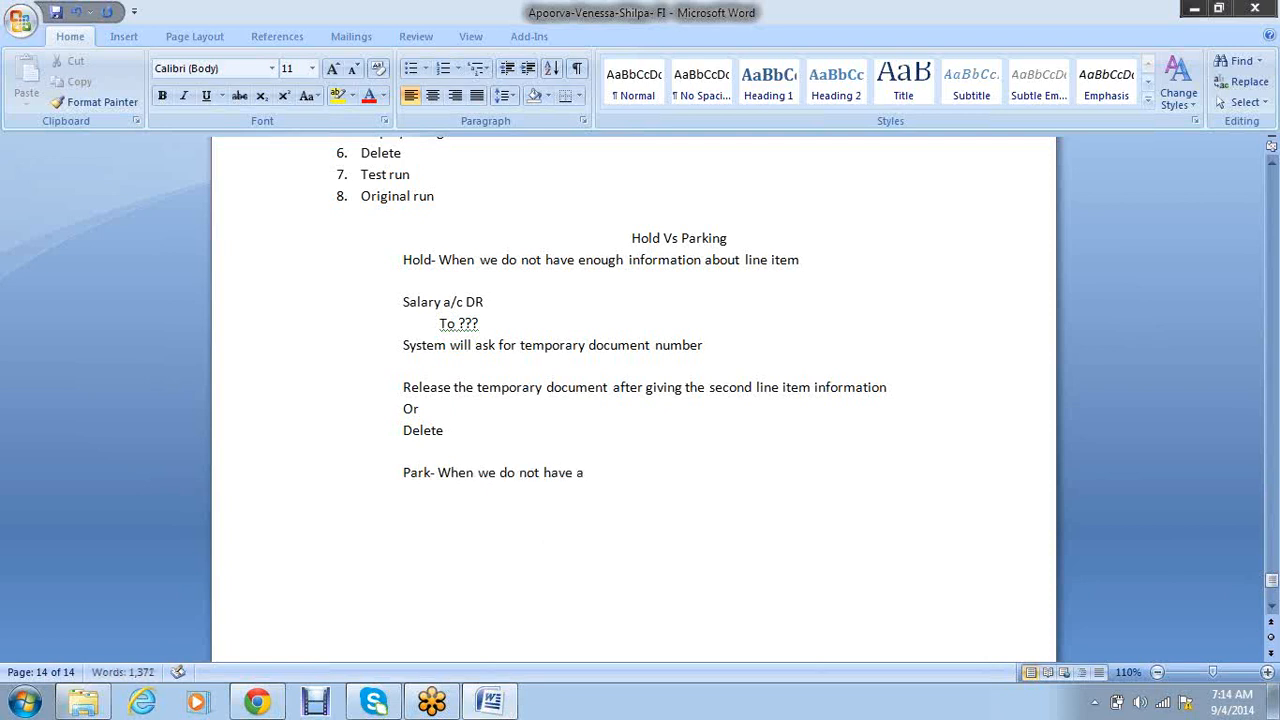
{"action": "type", "text": "uthor"}
{"action": "type", "text": "isation to post the ent"}
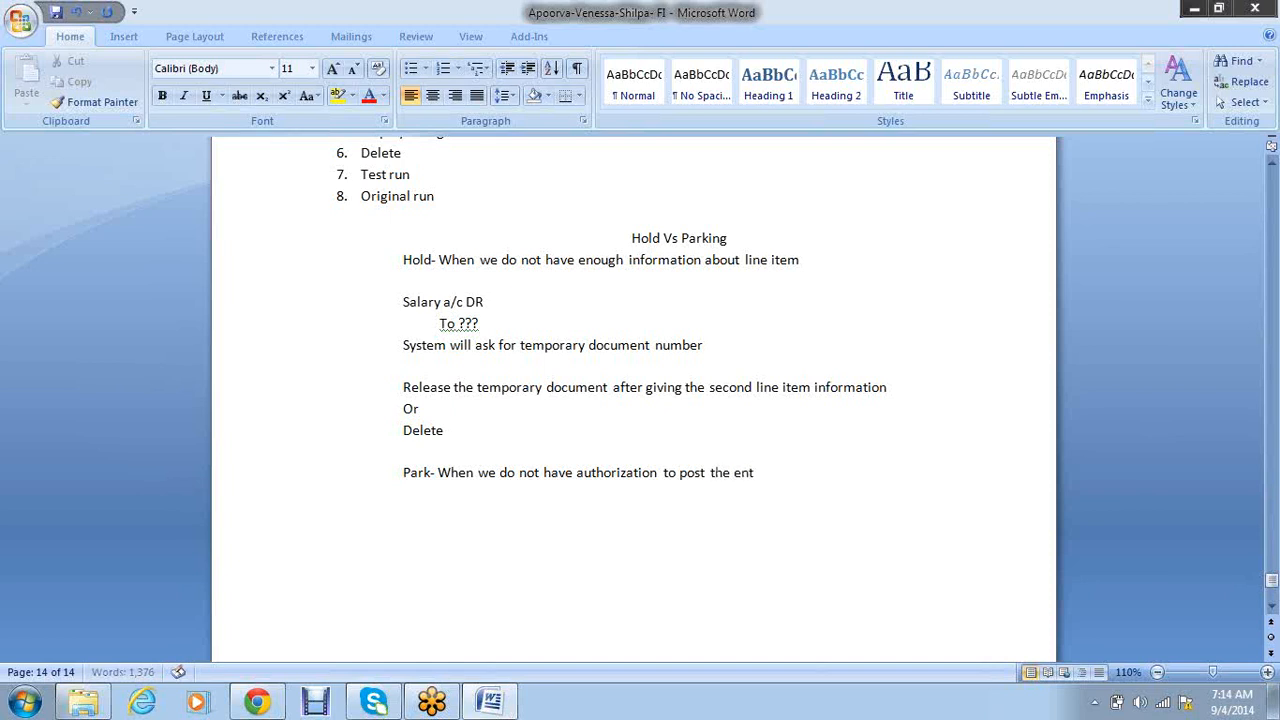
{"action": "type", "text": "ry"}
{"action": "key", "text": "BackSpace"}
{"action": "type", "text": "ies"}
Step: After a blank line, write "Park document system will use document number from SA document type"
{"action": "key", "text": "Return"}
{"action": "key", "text": "Return"}
{"action": "type", "text": "Park document"}
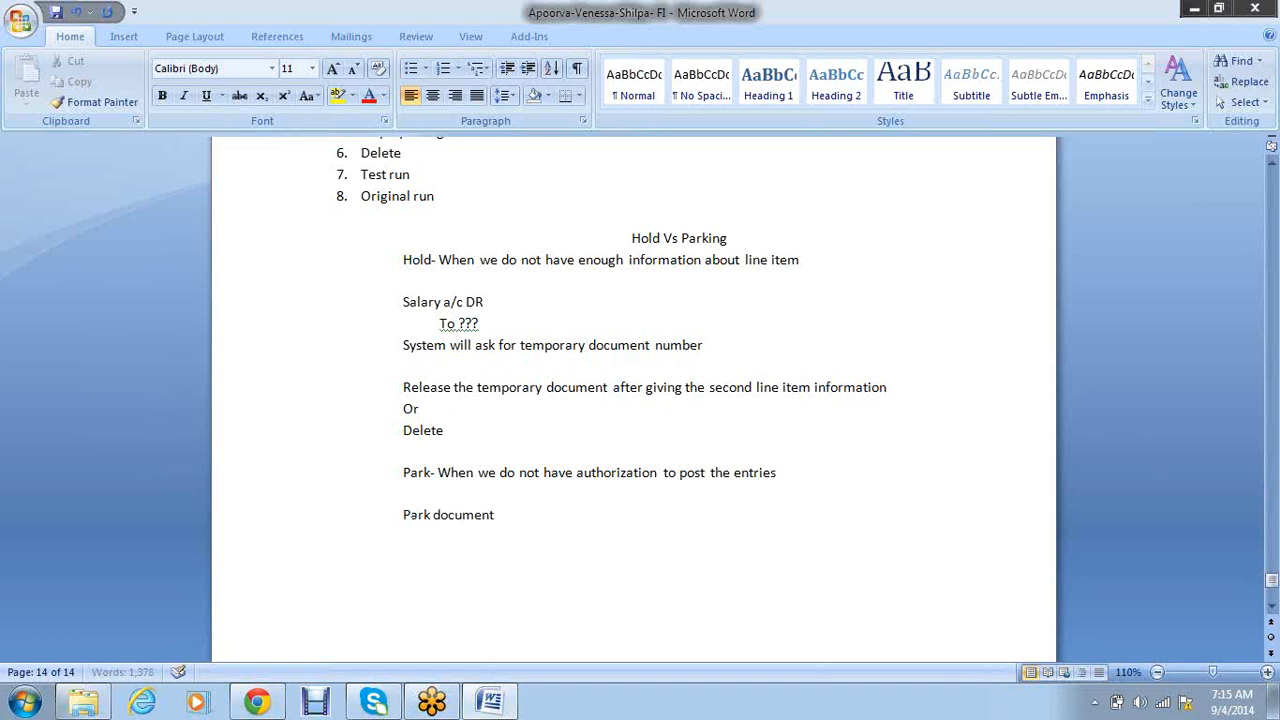
{"action": "type", "text": " system will use "}
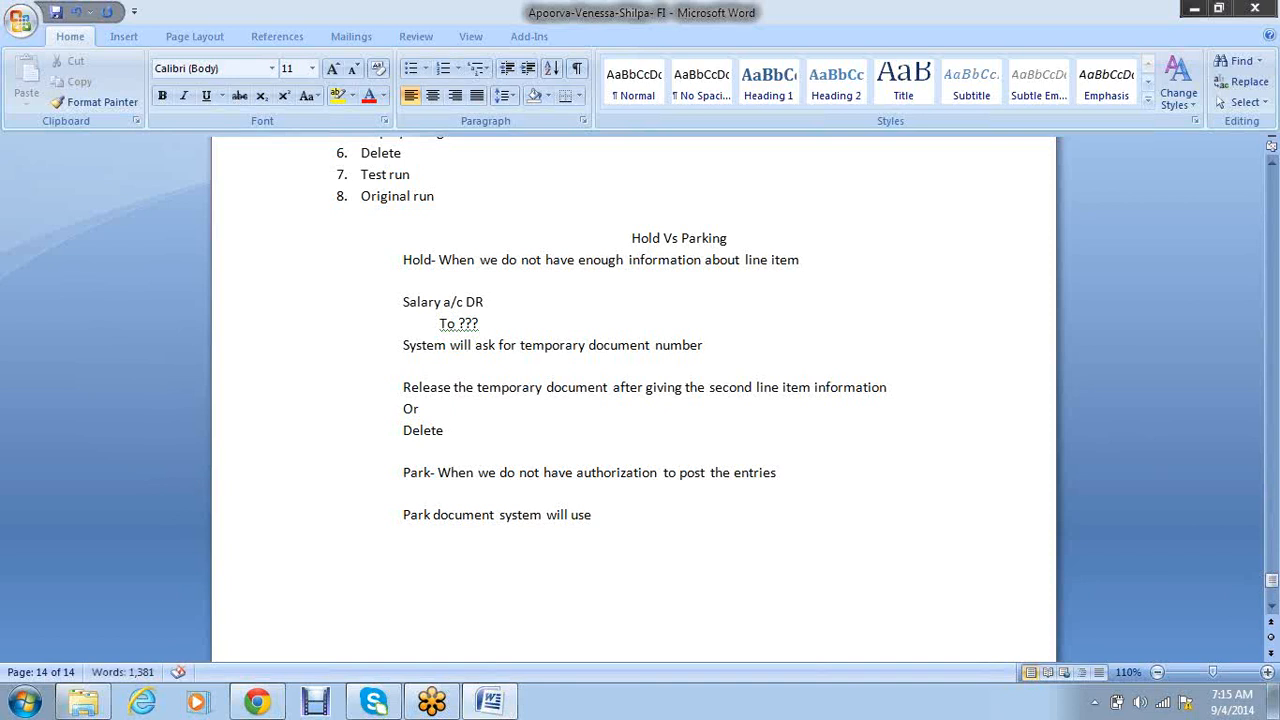
{"action": "type", "text": "document number f"}
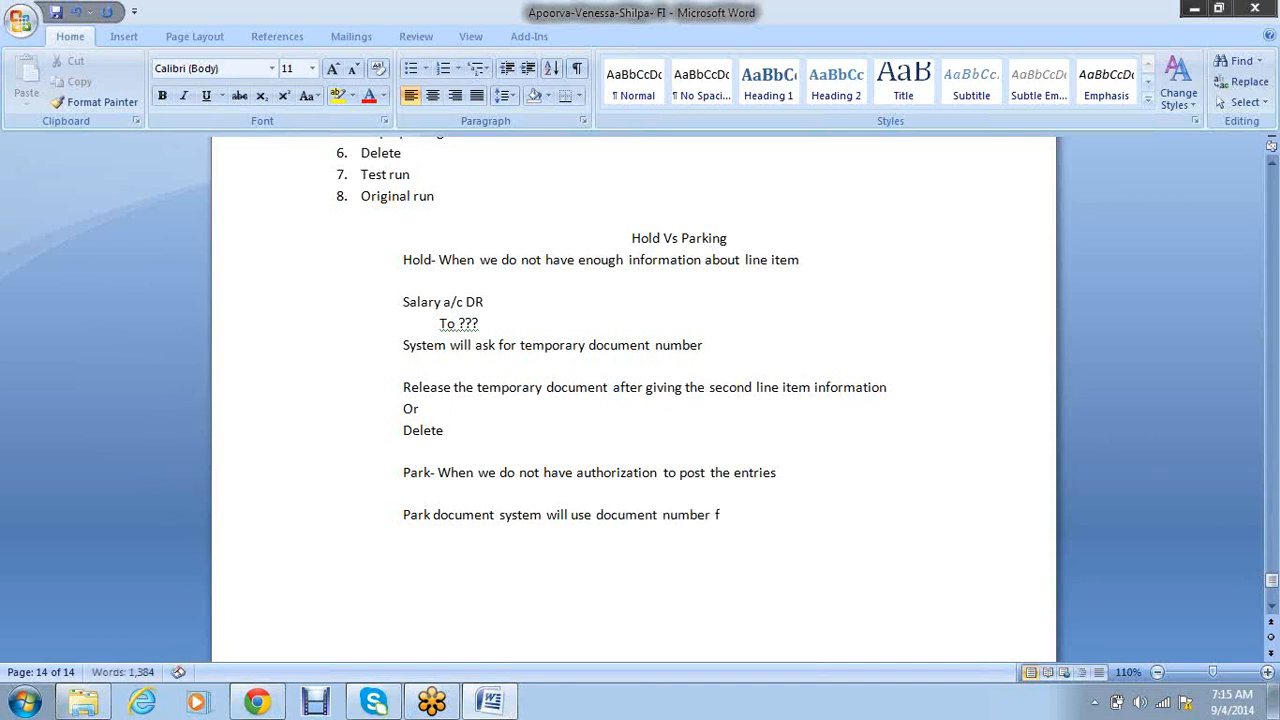
{"action": "type", "text": "rom SA document type"}
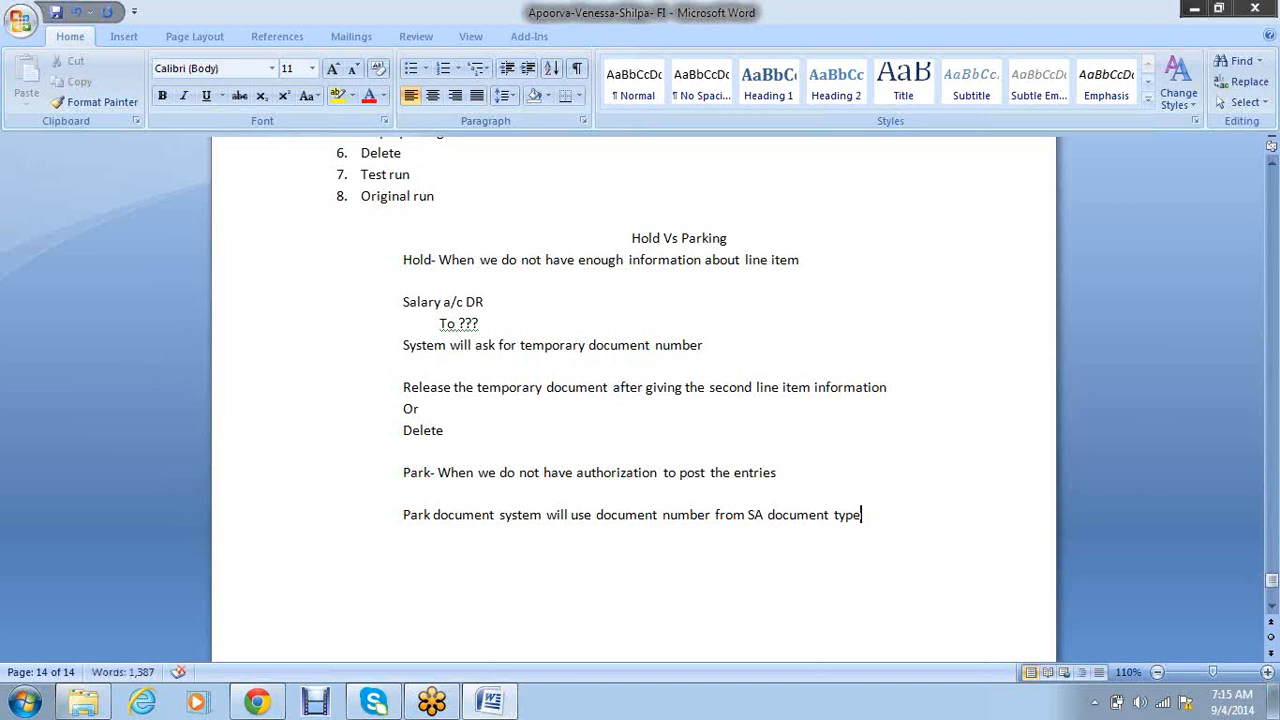
Step: List the first park document options on separate lines: "Edit", "Edit header data" and "Display"
{"action": "key", "text": "Return"}
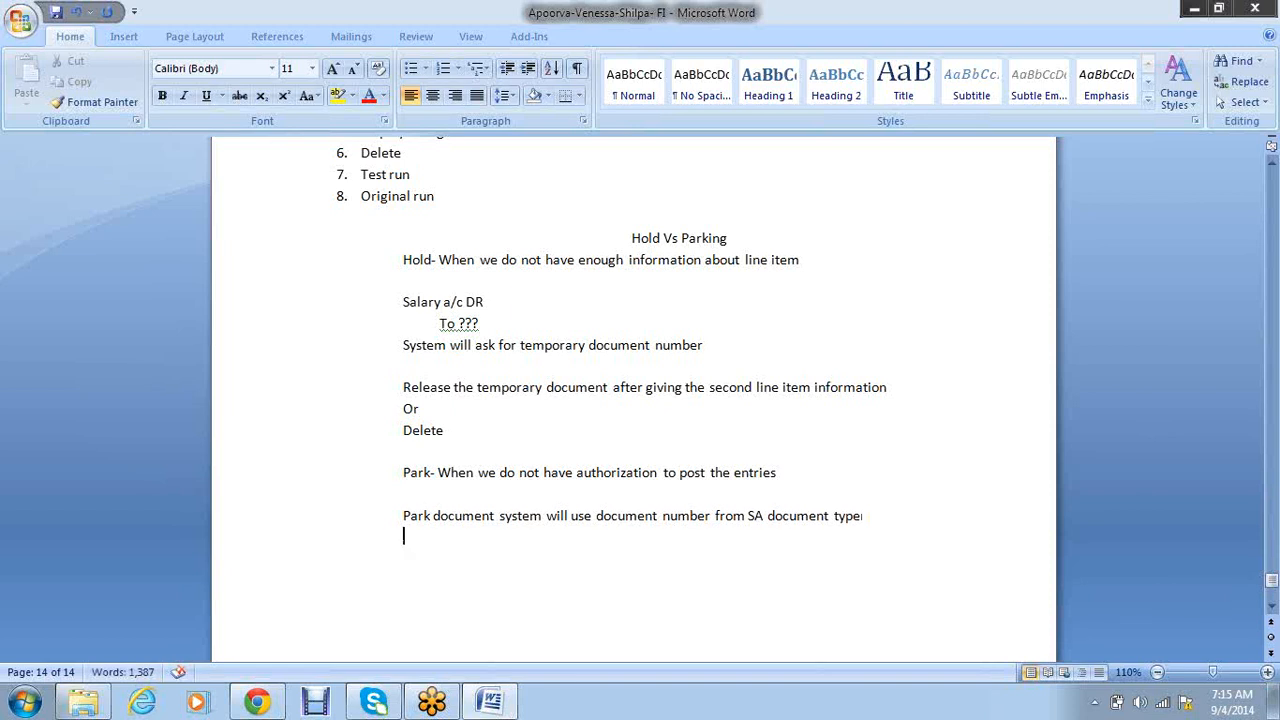
{"action": "type", "text": "Edit"}
{"action": "key", "text": "Return"}
{"action": "type", "text": "Edit head"}
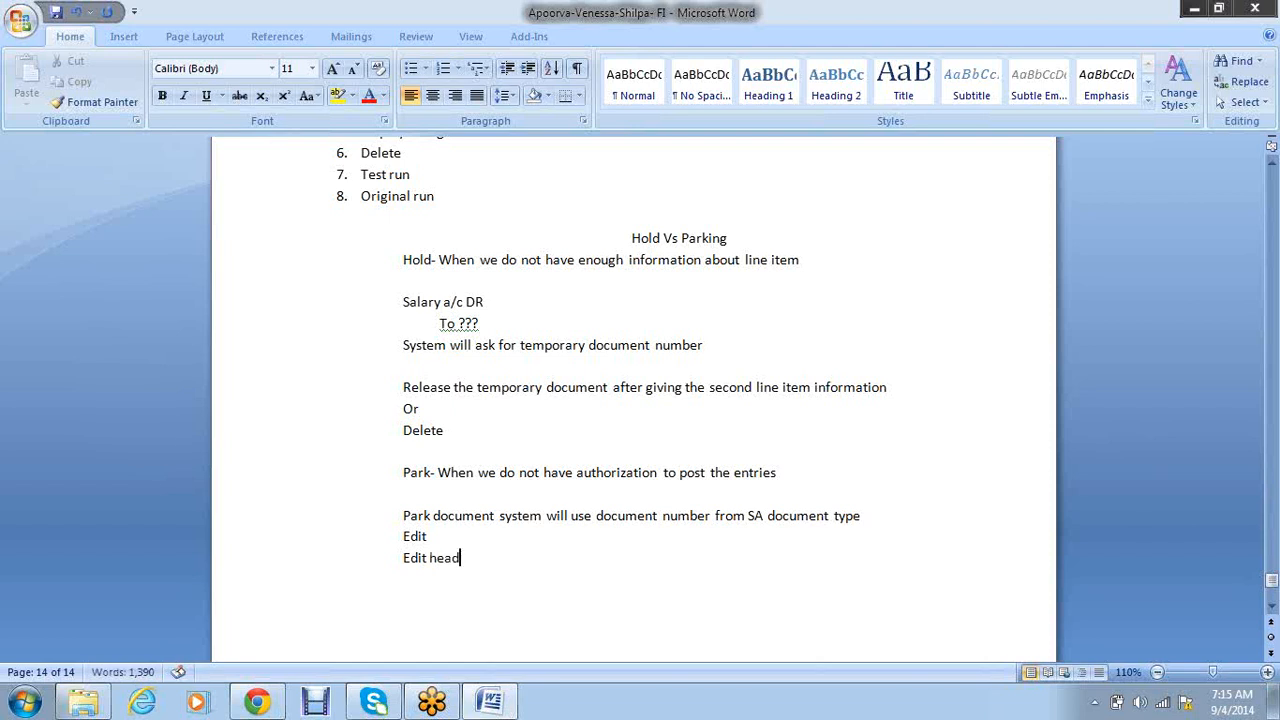
{"action": "type", "text": "er data"}
{"action": "key", "text": "Return"}
{"action": "type", "text": "Displa"}
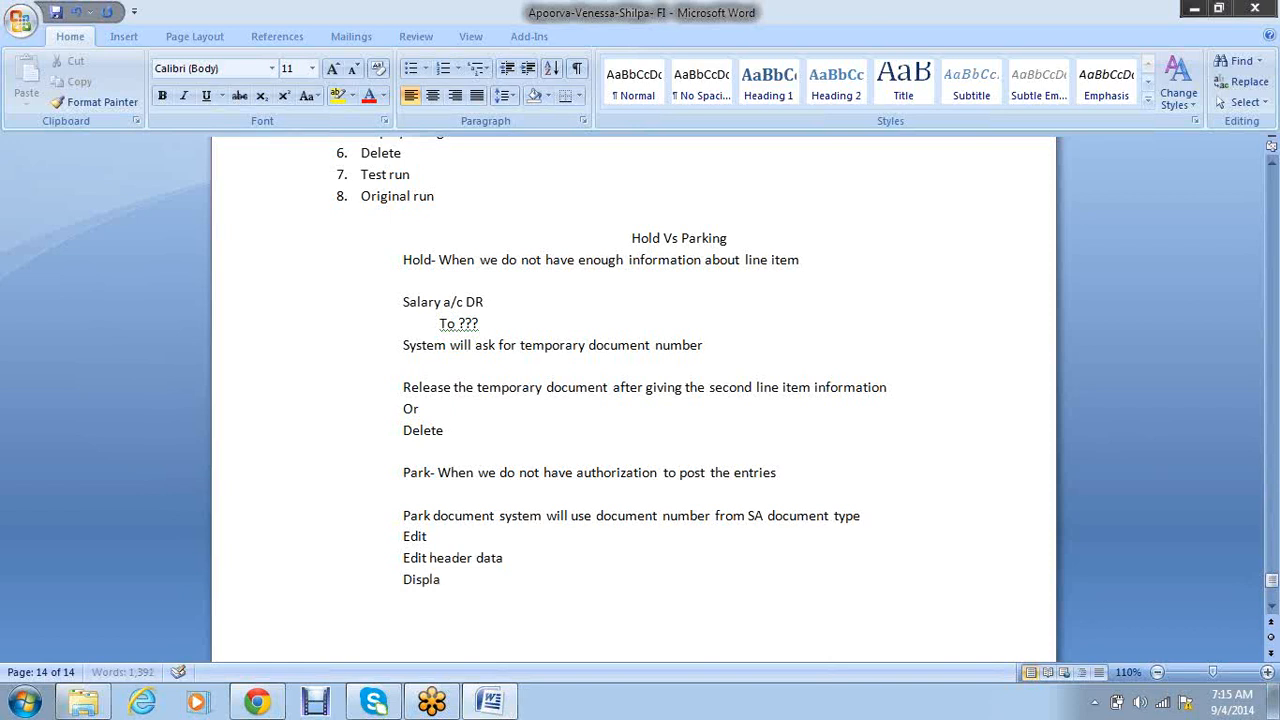
{"action": "type", "text": "y"}
Step: Continue the park document options with the lines "Display changes", "Post" and "Delete park document"
{"action": "key", "text": "Return"}
{"action": "type", "text": "Display cha"}
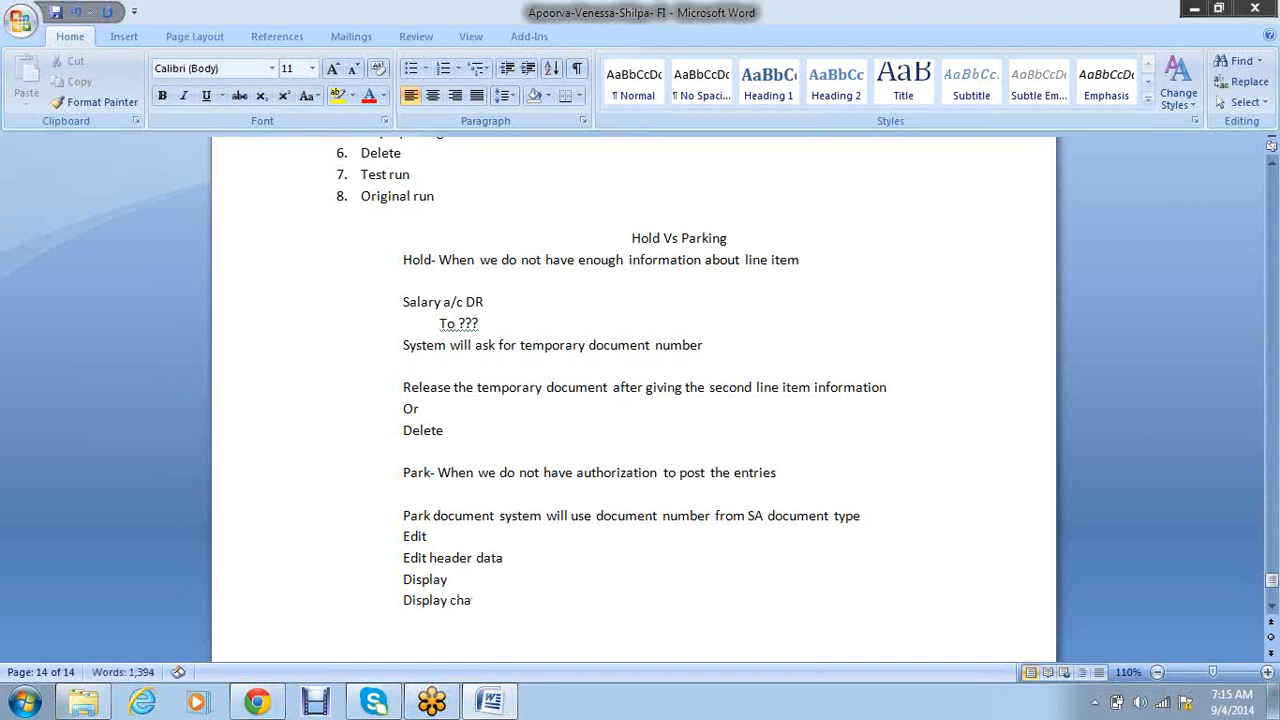
{"action": "type", "text": "nges"}
{"action": "key", "text": "Return"}
{"action": "type", "text": "Post"}
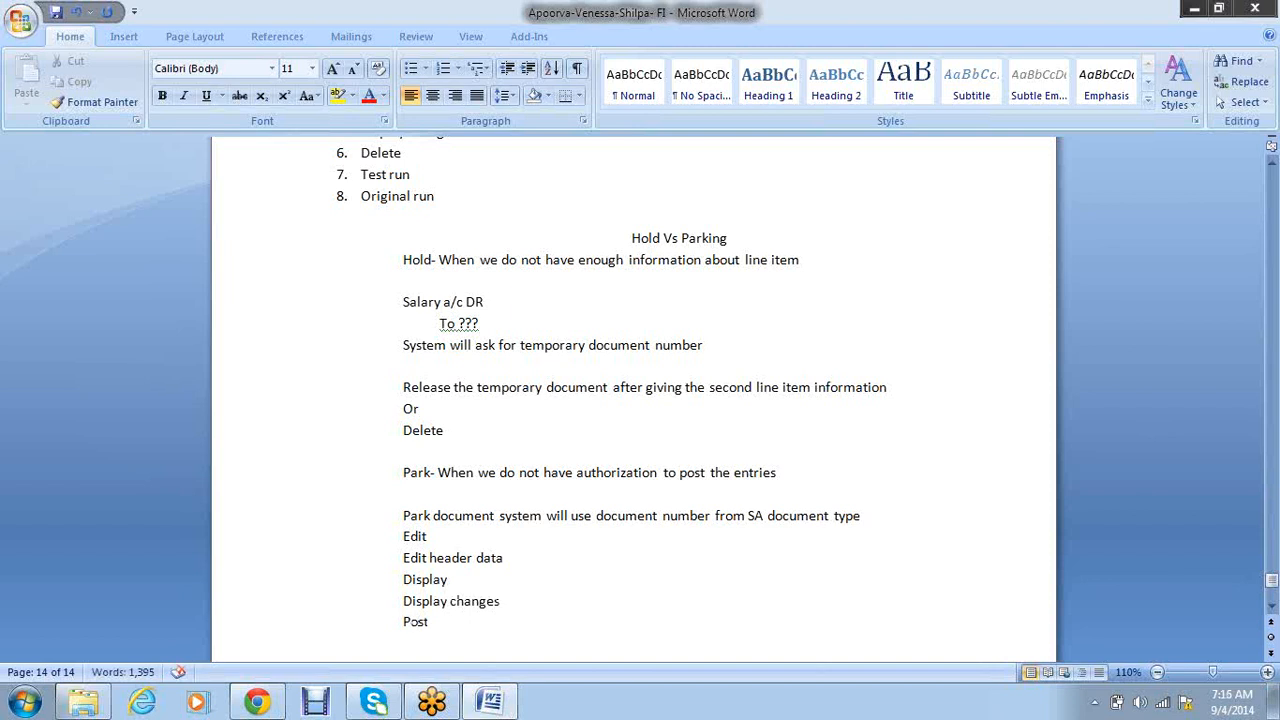
{"action": "key", "text": "Return"}
{"action": "type", "text": "Delete park document"}
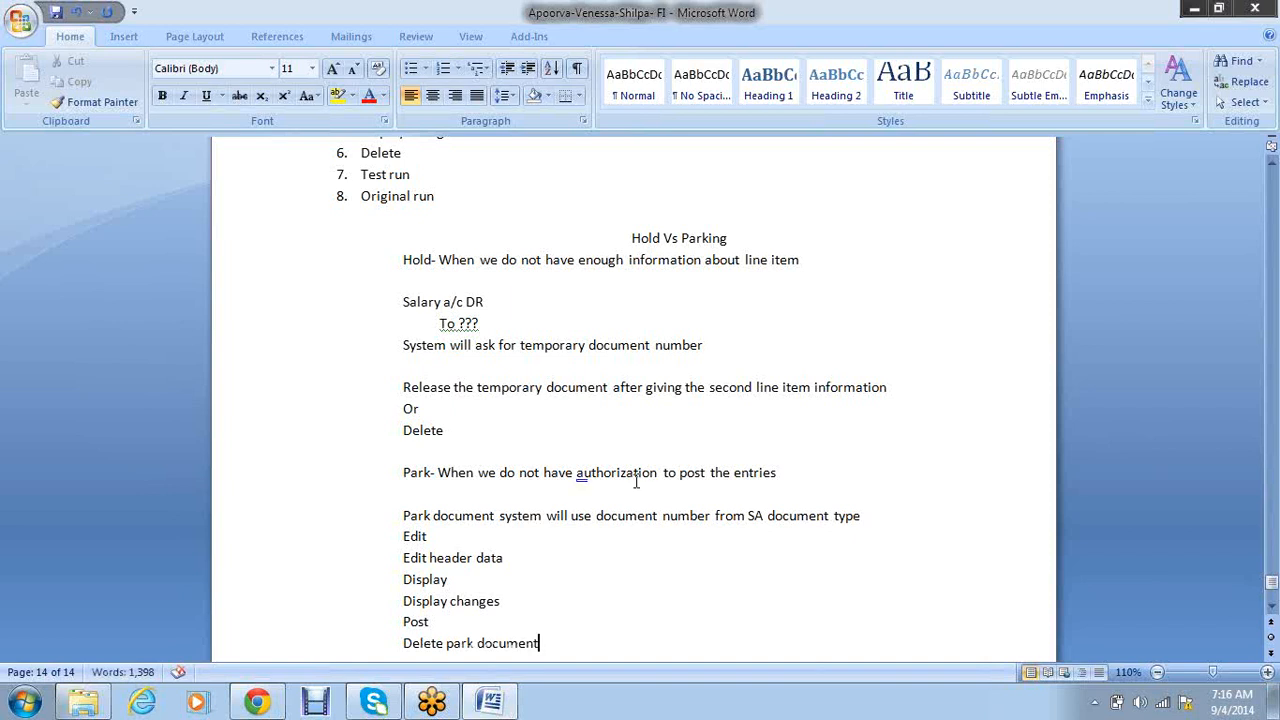
Step: Leave a blank line after the park document options and write the heading "Reversal-"
{"action": "scroll", "coordinate": [636, 480], "scroll_direction": "down", "scroll_amount": 2}
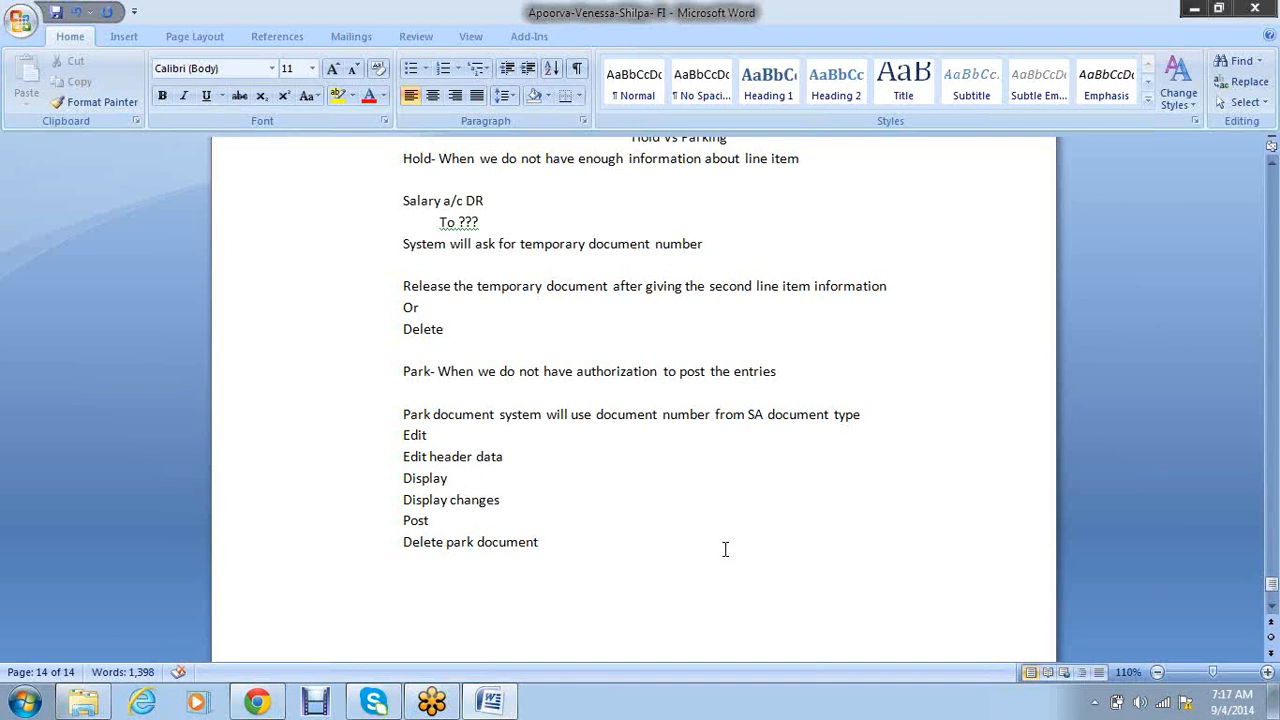
{"action": "key", "text": "Return"}
{"action": "key", "text": "Return"}
{"action": "type", "text": "Reve"}
{"action": "type", "text": "sal"}
{"action": "key", "text": "BackSpace"}
{"action": "key", "text": "BackSpace"}
{"action": "key", "text": "BackSpace"}
{"action": "type", "text": "rsal-"}
{"action": "key", "text": "Return"}
Step: Start a numbered list under the Reversal heading with "Individual reversal" as the first item
{"action": "type", "text": "1. "}
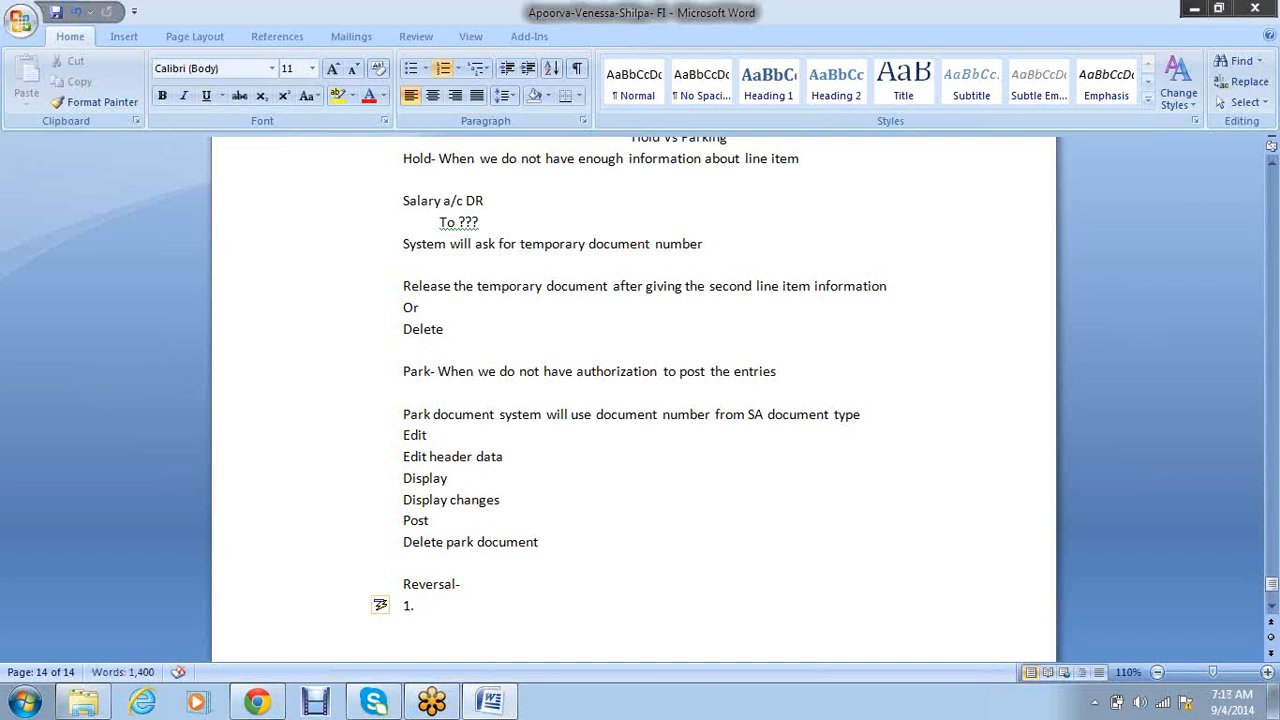
{"action": "type", "text": "individual"}
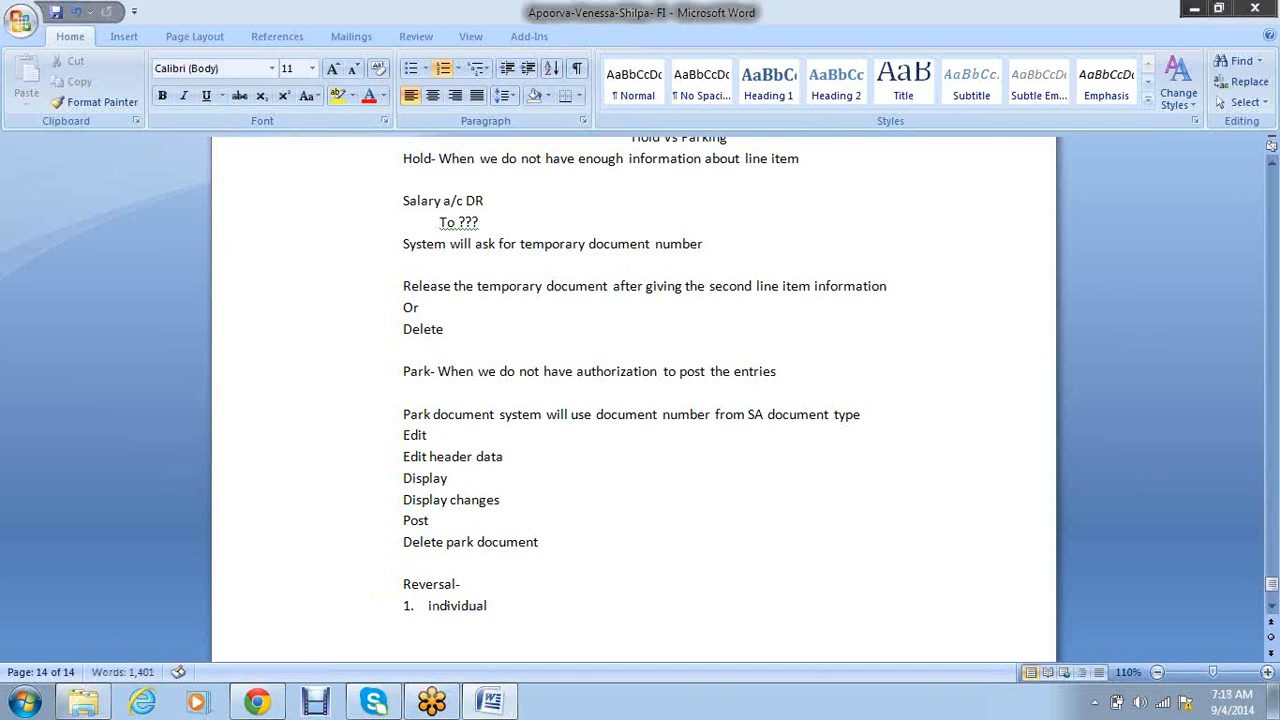
{"action": "type", "text": " rec"}
{"action": "type", "text": "ersal"}
Step: Add "Mass reversal" as the second item of the numbered list under the Reversal heading
{"action": "key", "text": "Return"}
{"action": "type", "text": "Mass "}
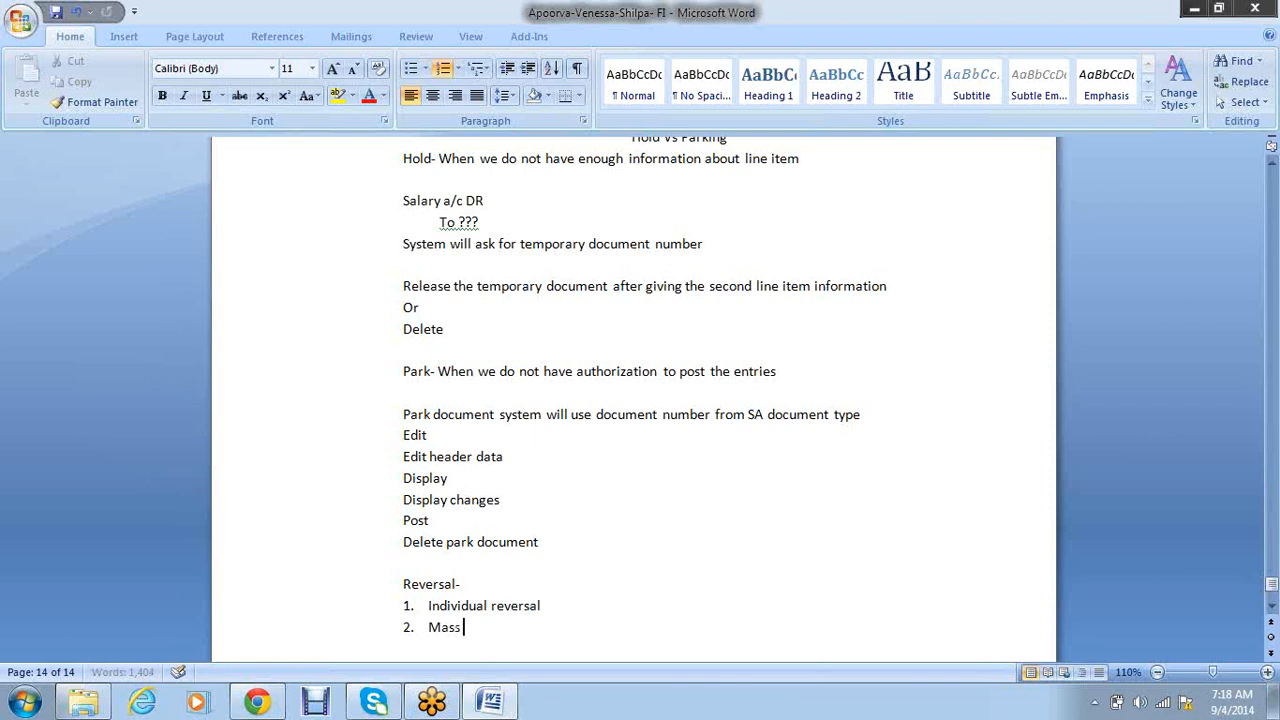
{"action": "type", "text": "revesal"}
{"action": "key", "text": "BackSpace"}
{"action": "key", "text": "BackSpace"}
{"action": "key", "text": "BackSpace"}
{"action": "type", "text": "rsal"}
Step: Add "Reversal of reversal" as the third item and end the numbered list
{"action": "key", "text": "Return"}
{"action": "type", "text": "R"}
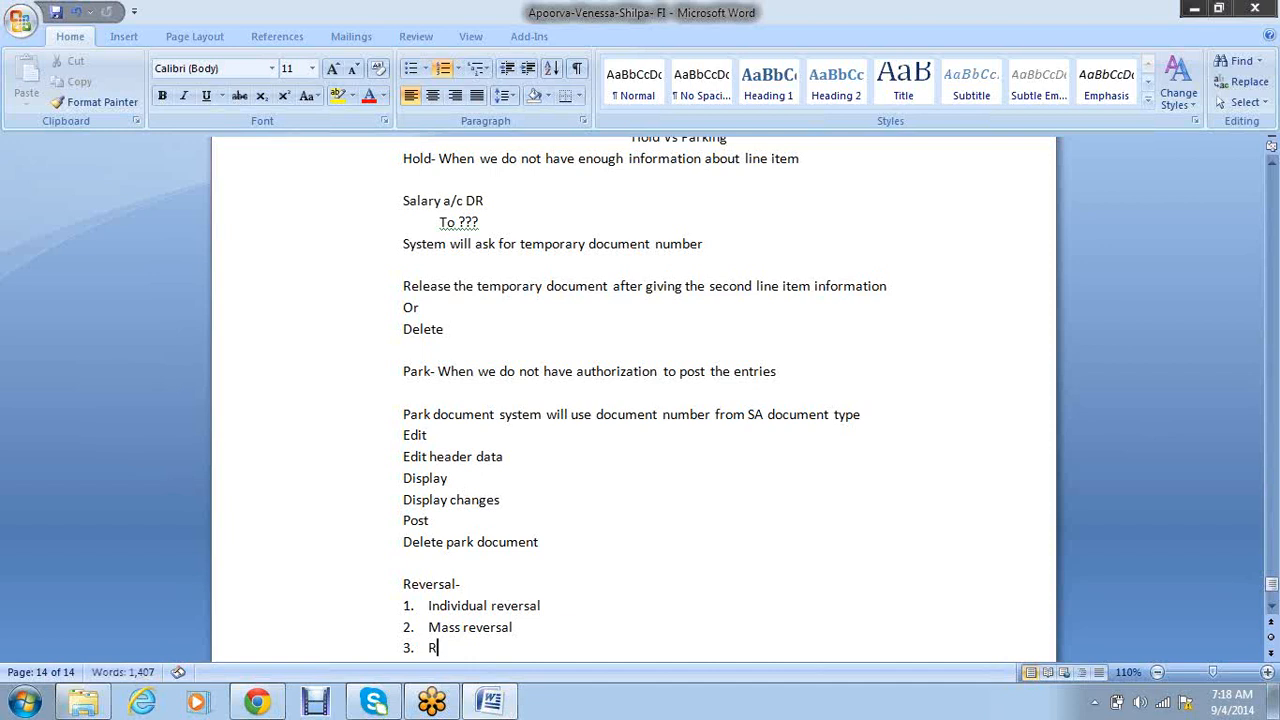
{"action": "type", "text": "eversal of reversal"}
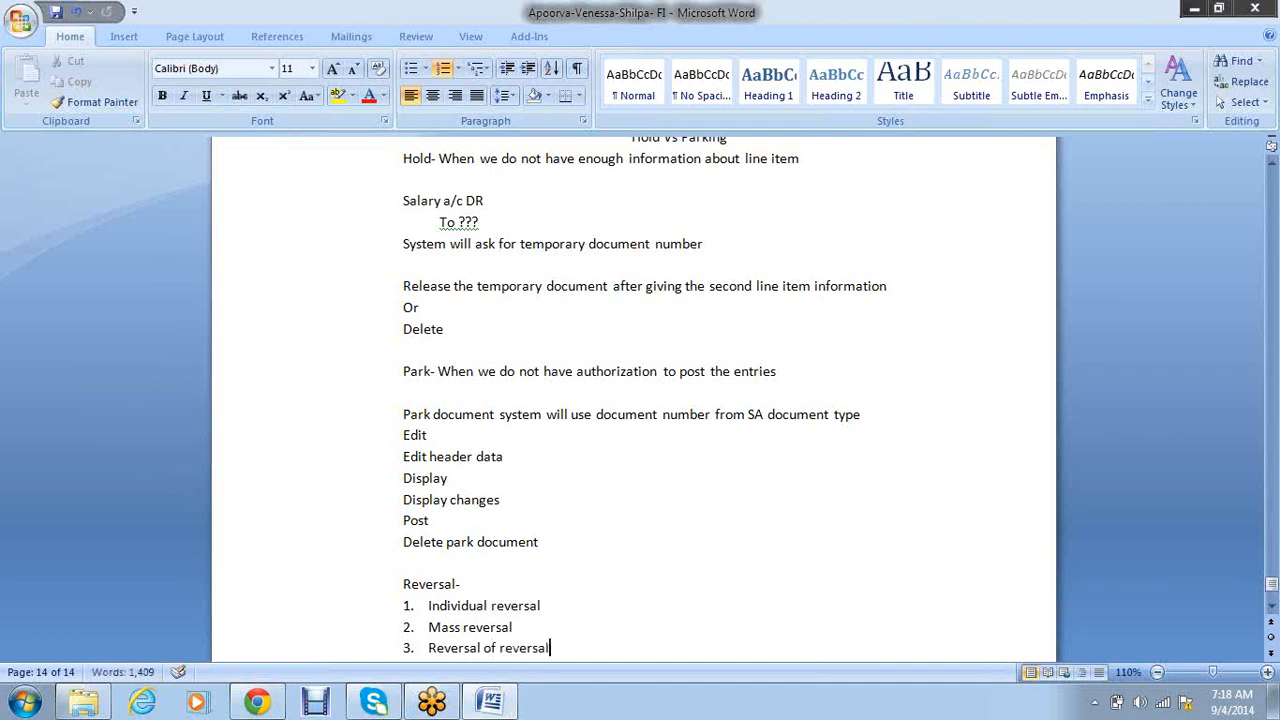
{"action": "key", "text": "Return"}
{"action": "key", "text": "Return"}
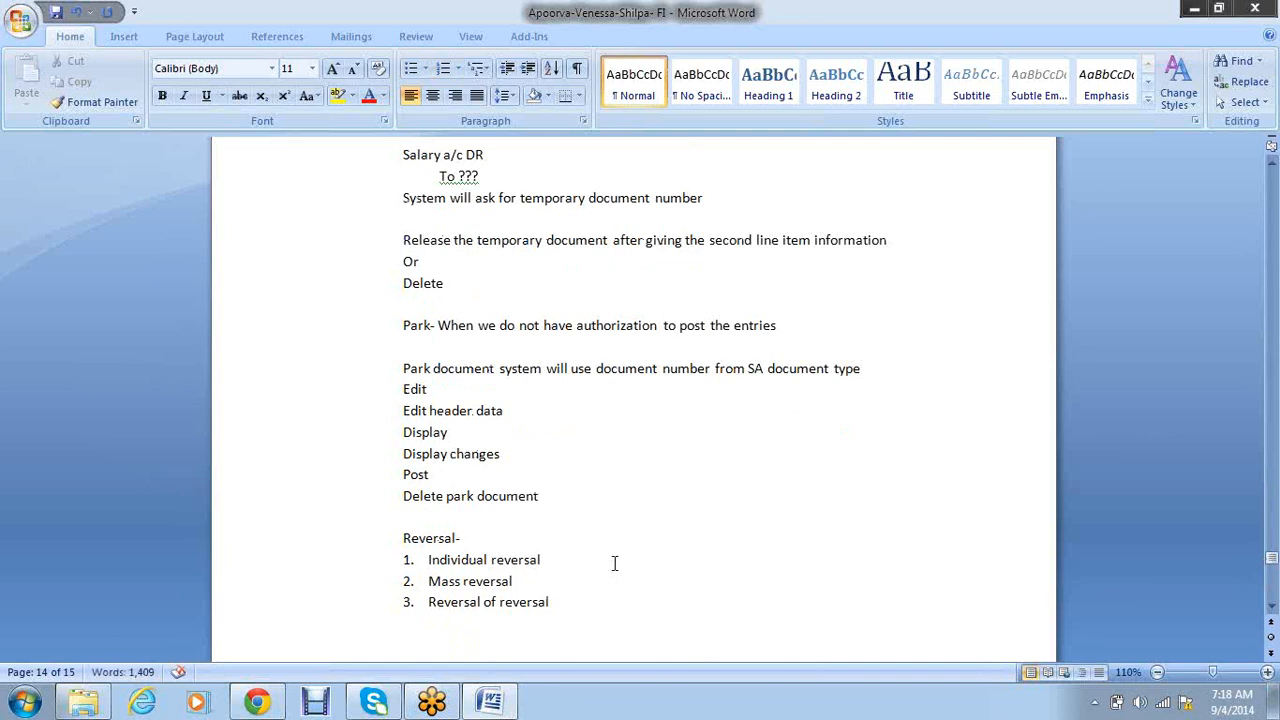
Step: Extend the first reversal item with the explanation "- One document at a time"
{"action": "left_click", "coordinate": [612, 561]}
{"action": "type", "text": "- O"}
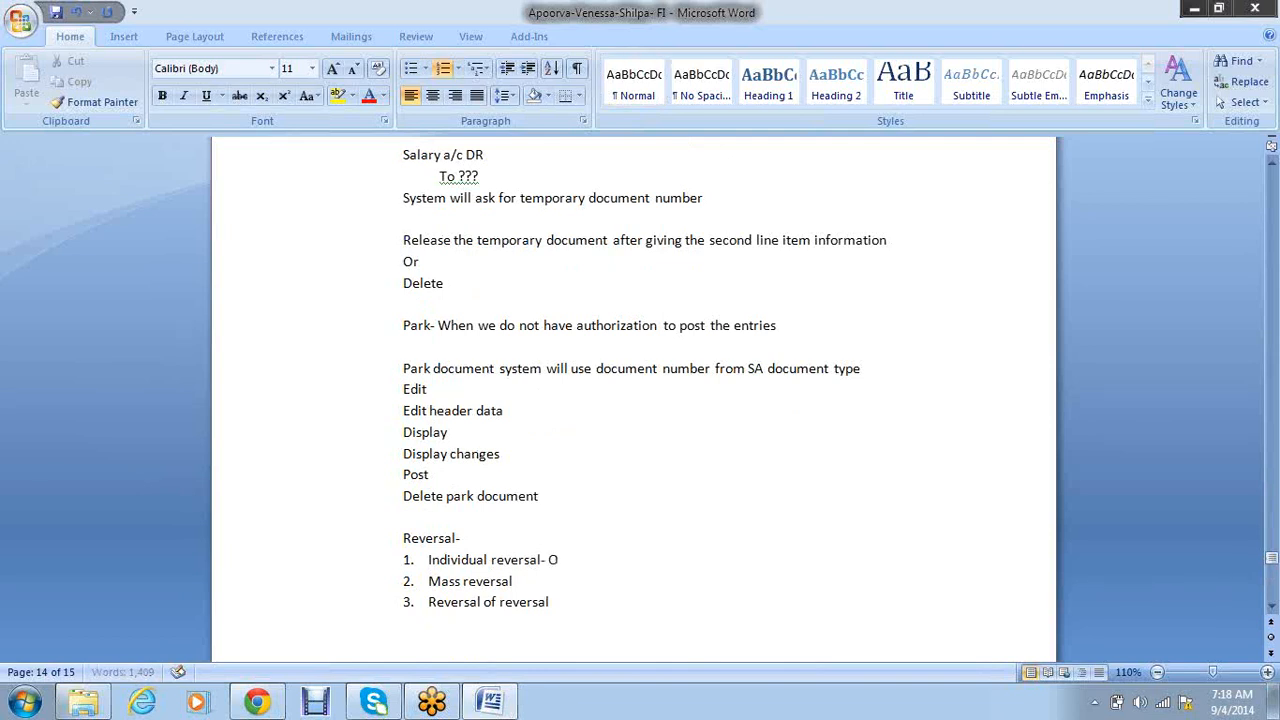
{"action": "type", "text": "ne document "}
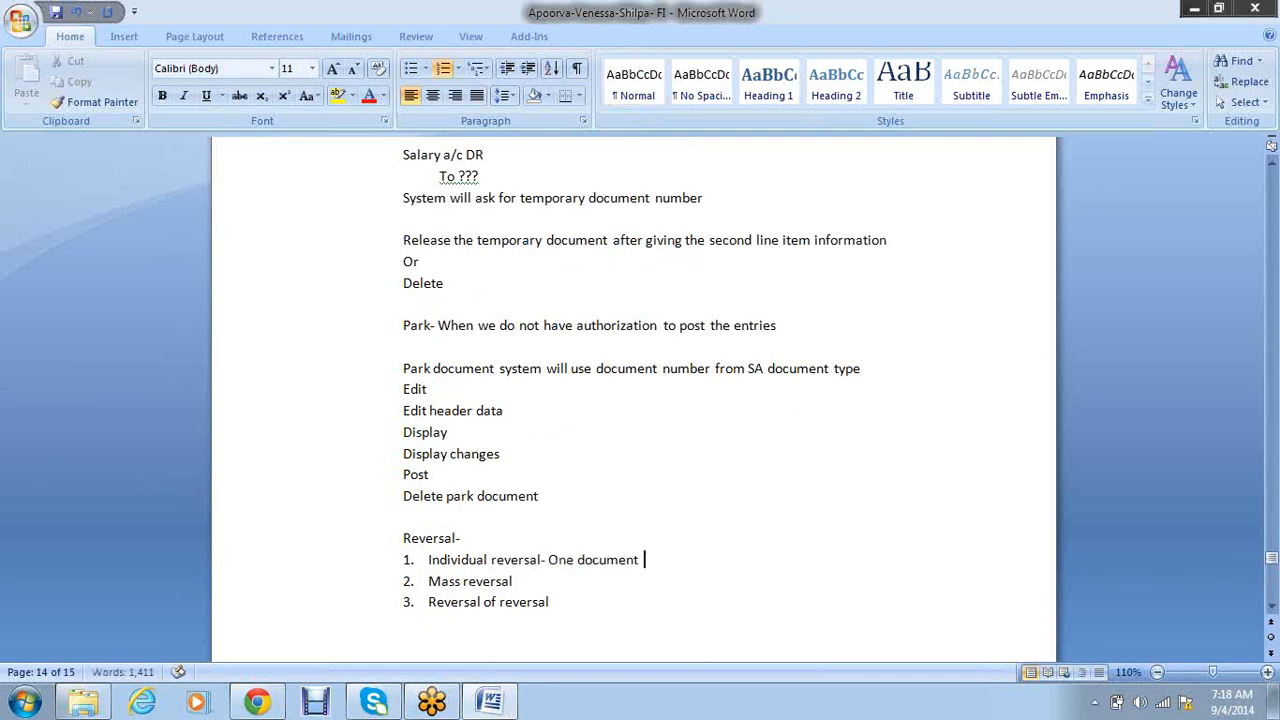
{"action": "type", "text": "at a time"}
Step: Extend the "Mass reversal" item with "- Multiple documents" and put a hyphen after "Reversal of reversal"
{"action": "key", "text": "Down"}
{"action": "type", "text": "- Multi"}
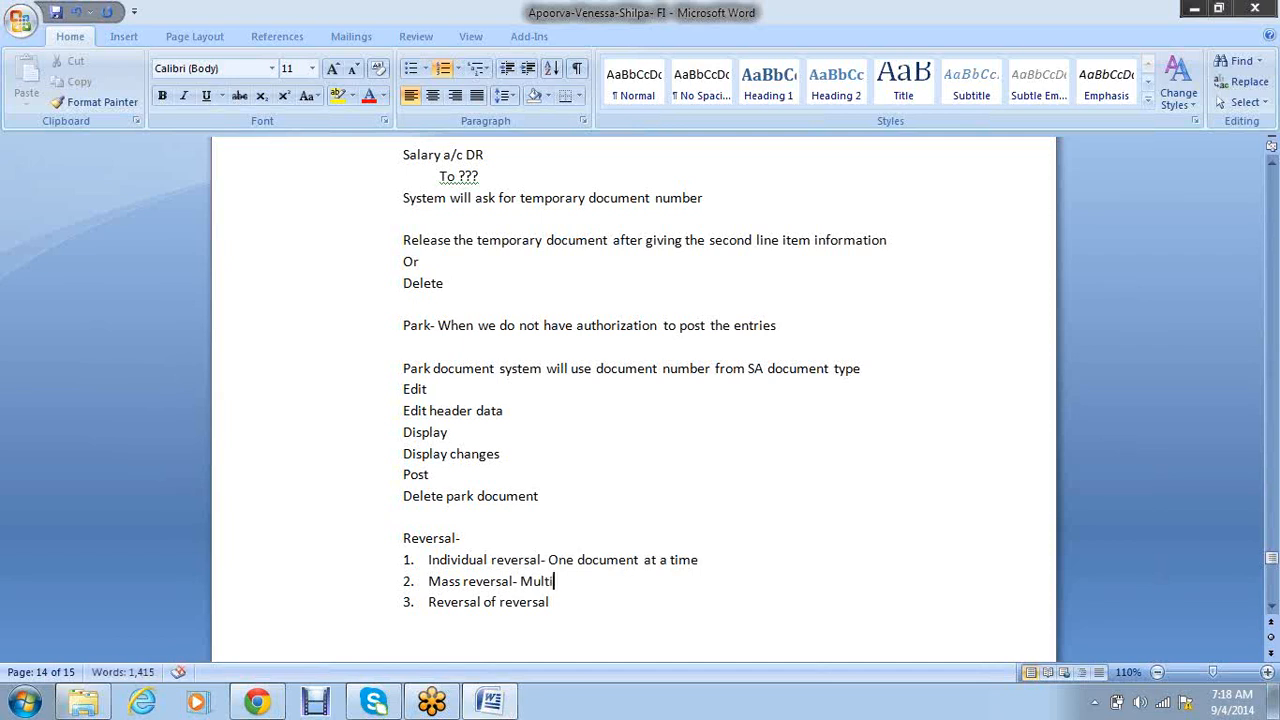
{"action": "type", "text": "ple documents"}
{"action": "left_click", "coordinate": [550, 602]}
{"action": "type", "text": "-"}
Step: Make the word "Reversal" bold in the heading above the numbered list
{"action": "left_click_drag", "start_coordinate": [453, 537], "coordinate": [445, 538]}
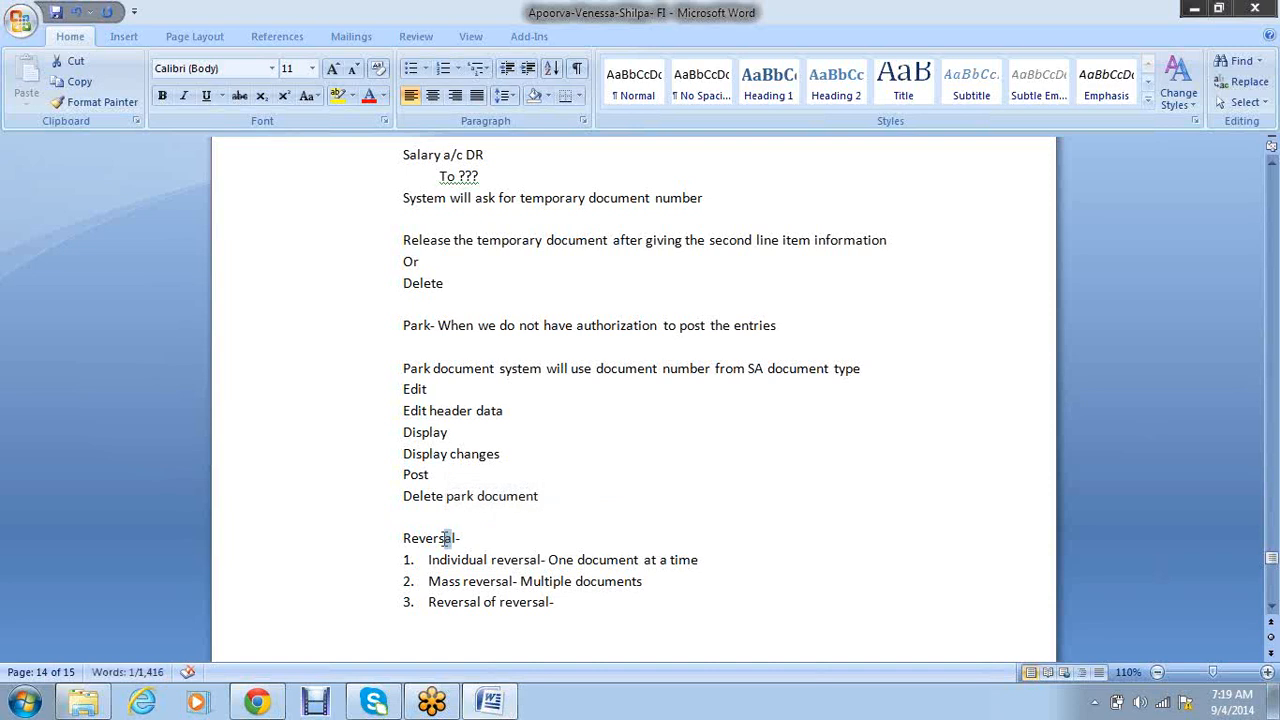
{"action": "left_click_drag", "start_coordinate": [403, 538], "coordinate": [455, 537]}
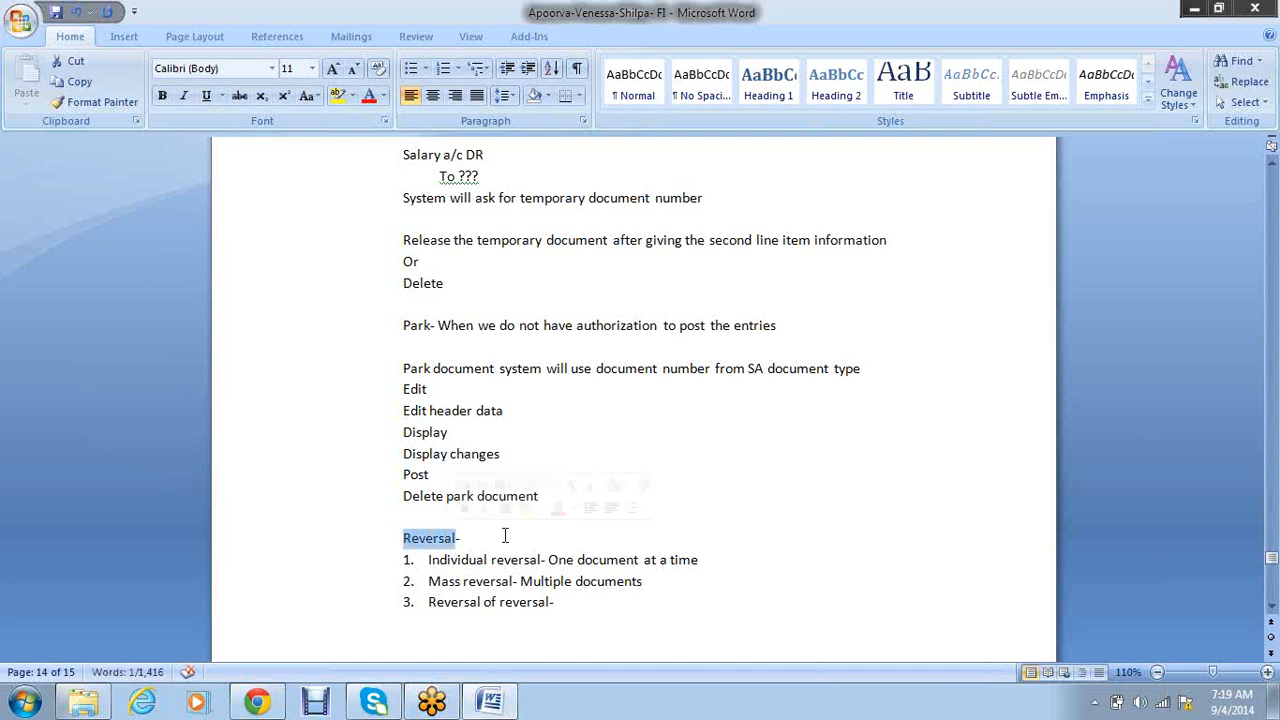
{"action": "key", "text": "ctrl+b"}
{"action": "left_click", "coordinate": [755, 516]}
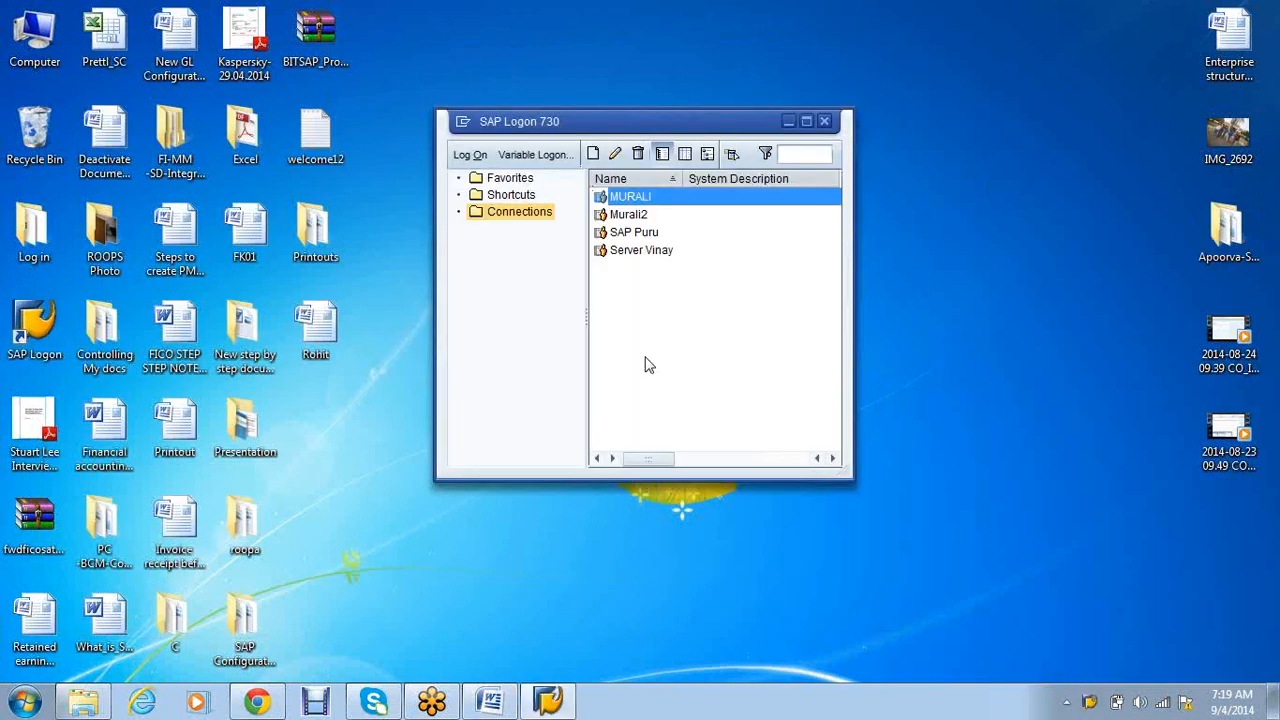
Step: Open the highlighted connection in SAP Logon and try to log on as MARKSERP7 with the account password
{"action": "key", "text": "Return"}
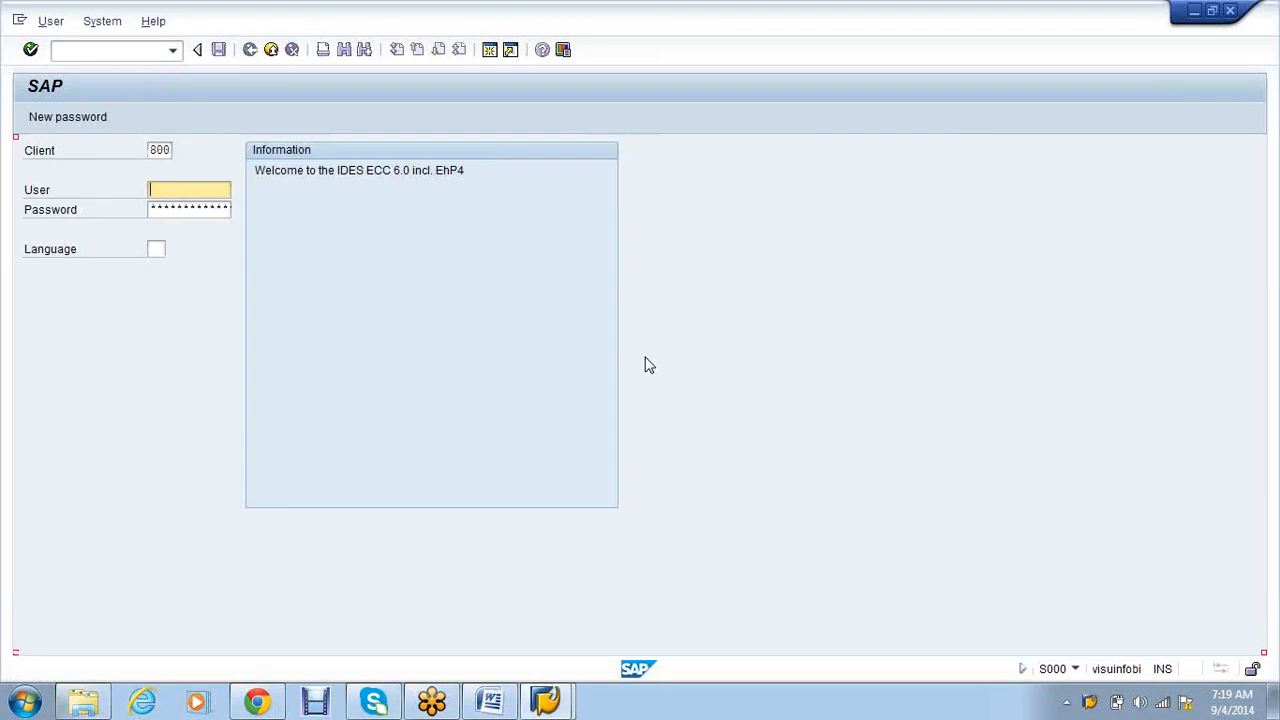
{"action": "type", "text": "m"}
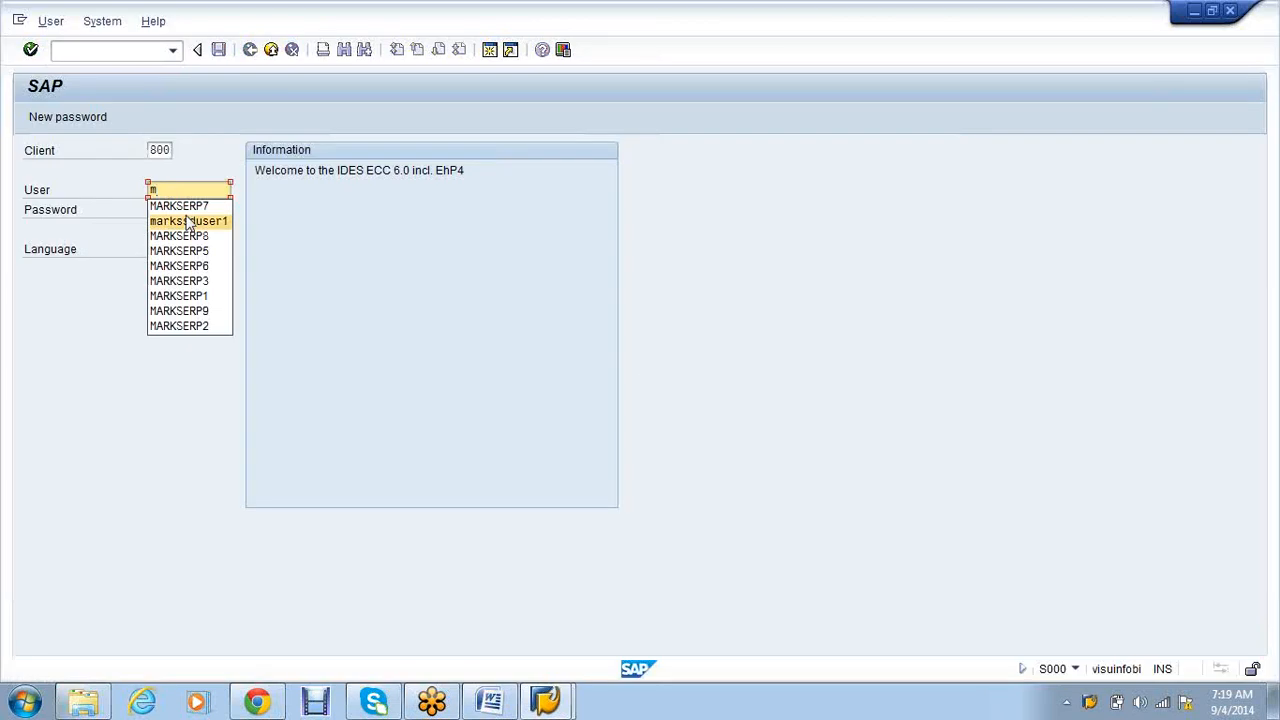
{"action": "left_click", "coordinate": [186, 207]}
{"action": "key", "text": "Tab"}
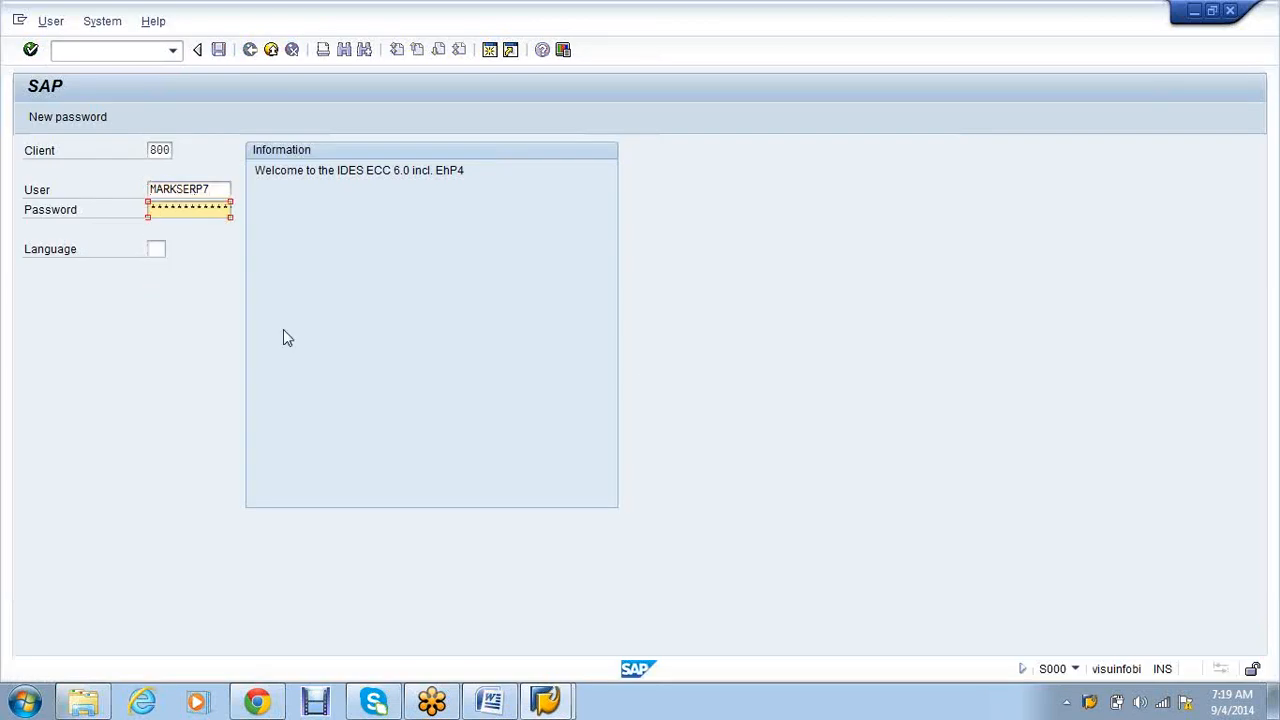
{"action": "type", "text": "*******"}
{"action": "key", "text": "Return"}
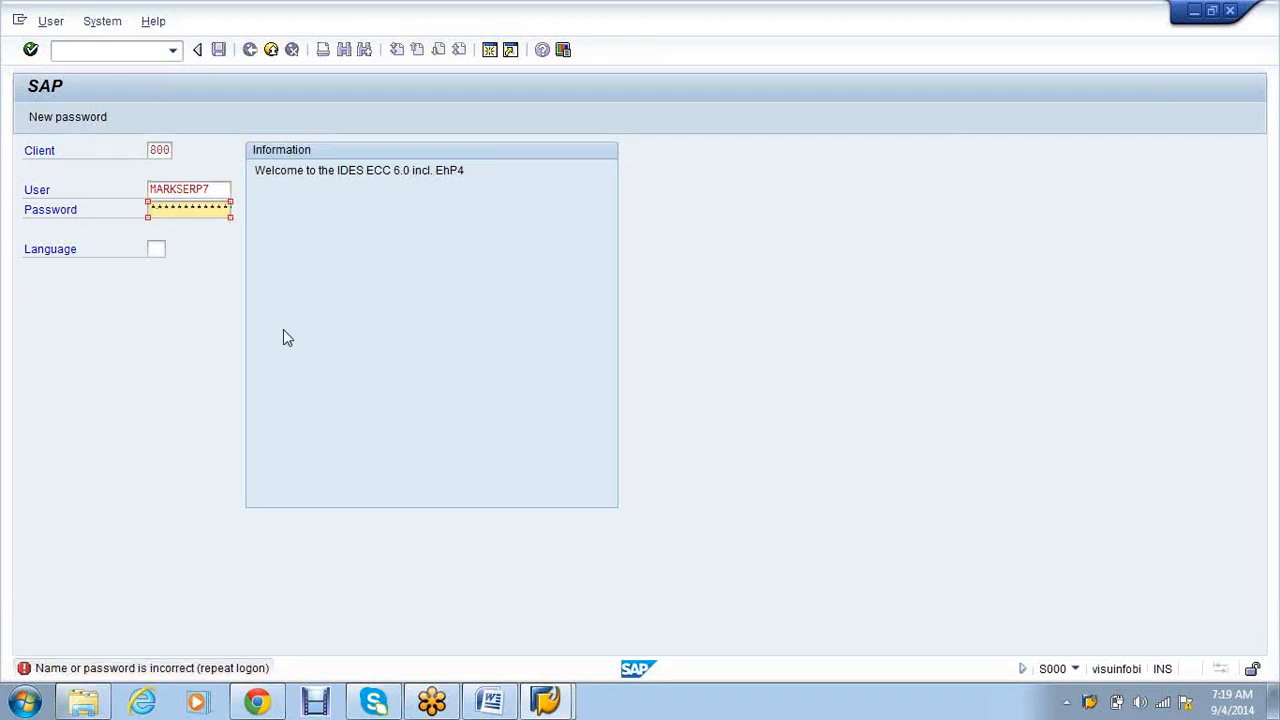
{"action": "type", "text": "********"}
{"action": "key", "text": "Return"}
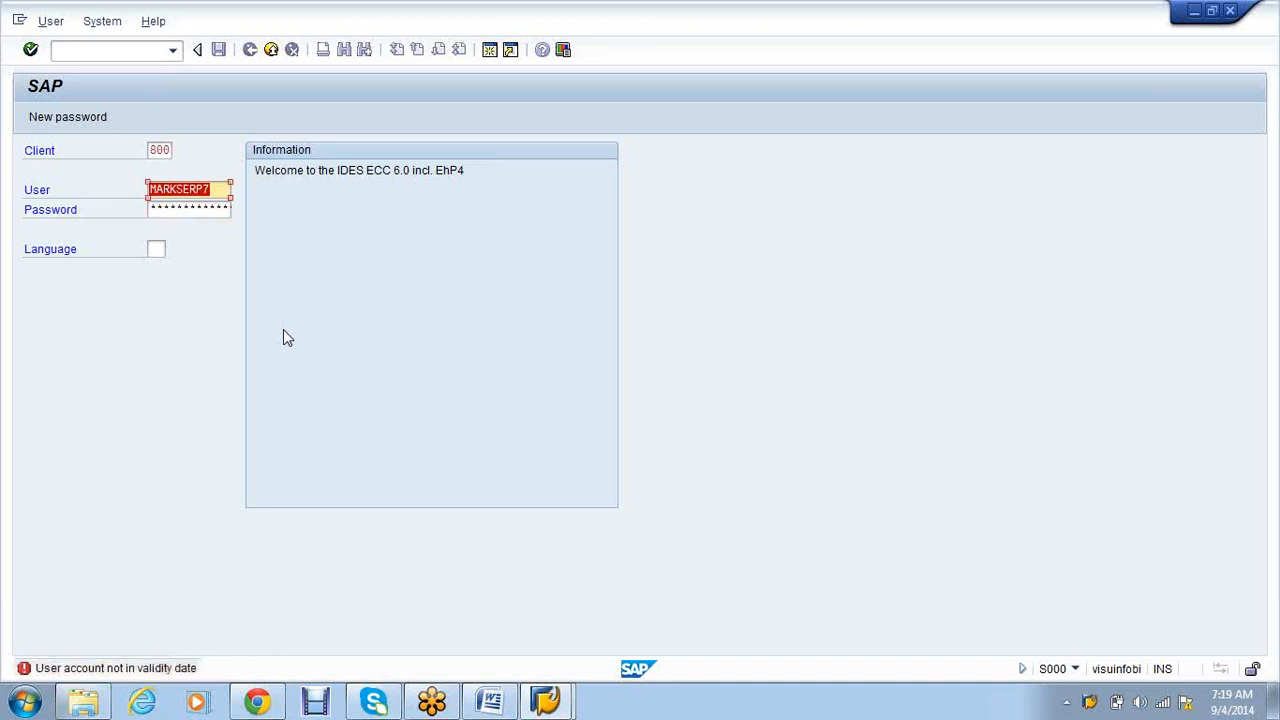
Step: Try to log on as user MARKSERP6 with the account password
{"action": "left_click", "coordinate": [222, 190]}
{"action": "key", "text": "BackSpace"}
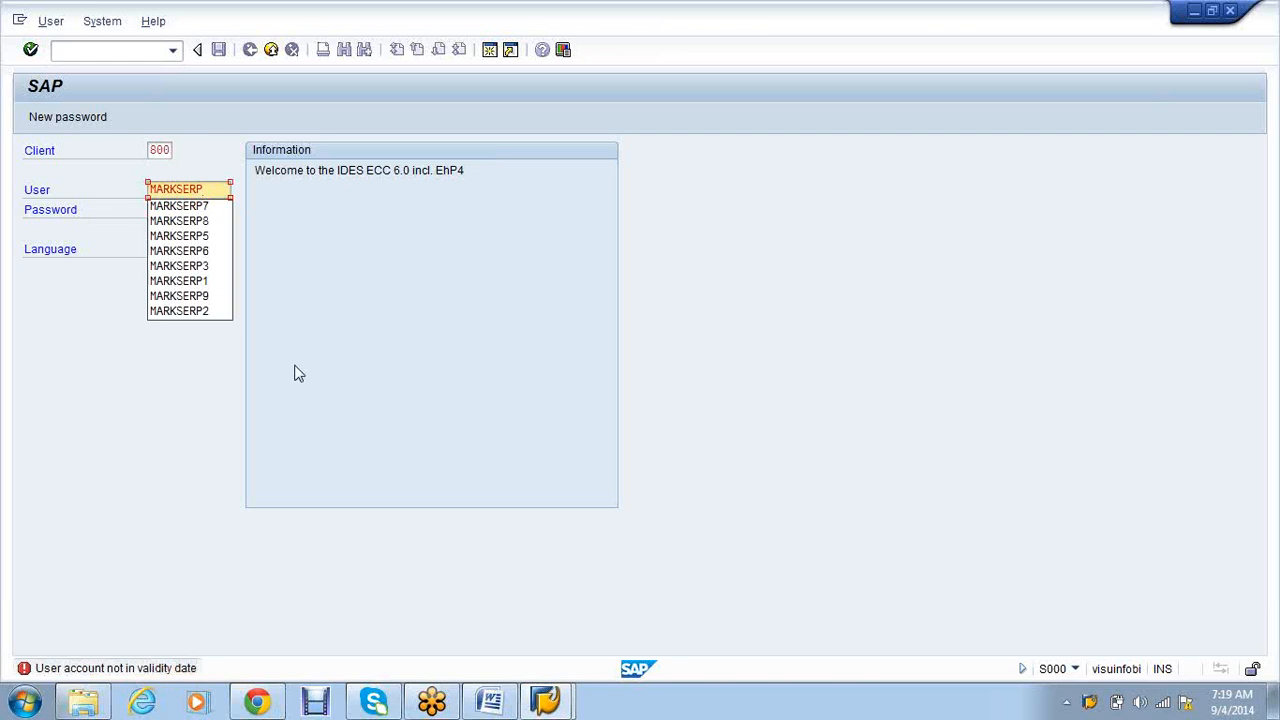
{"action": "type", "text": "6"}
{"action": "key", "text": "Tab"}
{"action": "type", "text": "************"}
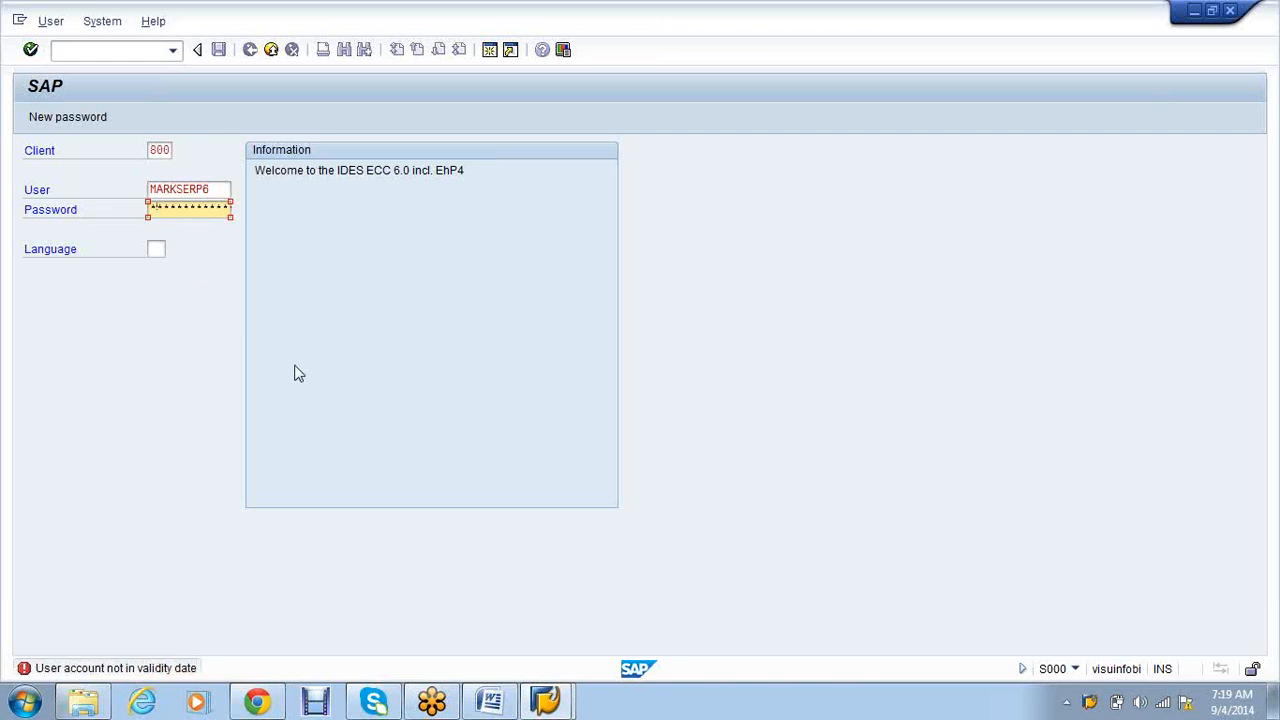
{"action": "key", "text": "Return"}
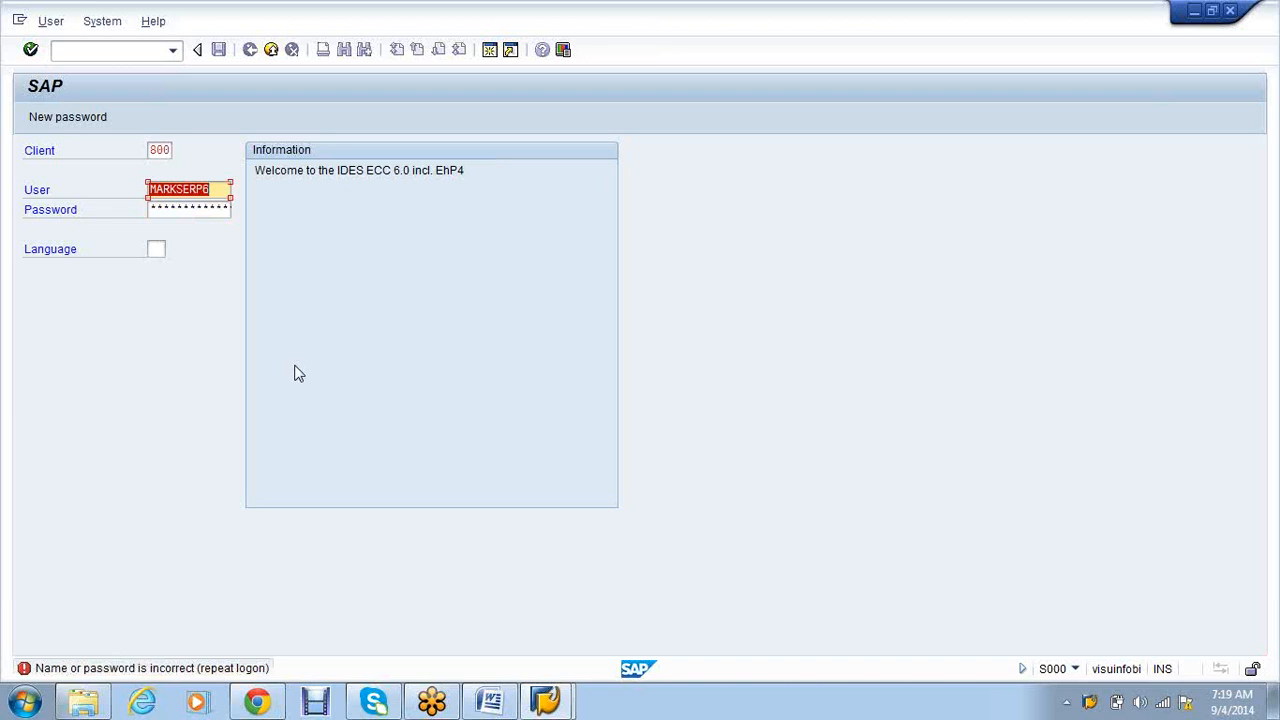
Step: Change the logon user to MARKSERP4 and go on to the password entry
{"action": "key", "text": "Right"}
{"action": "key", "text": "BackSpace"}
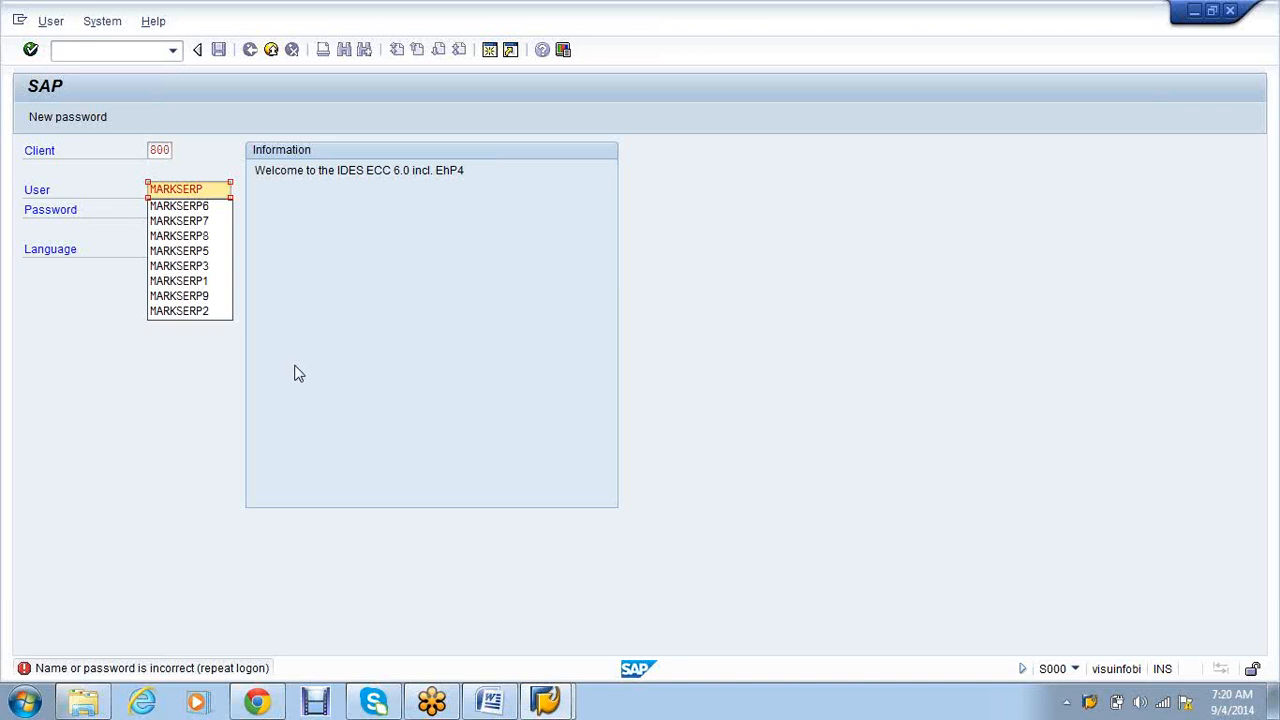
{"action": "type", "text": "4"}
{"action": "key", "text": "Tab"}
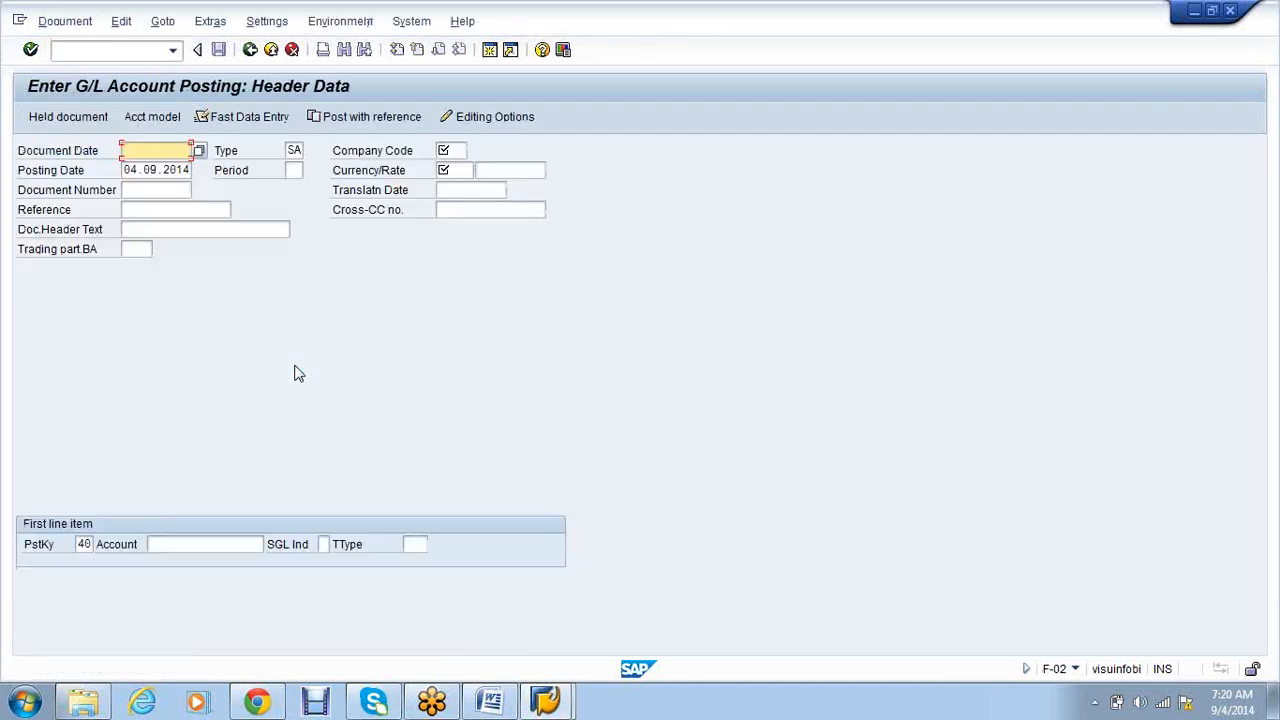
Step: Fill in the G/L posting header with document date 04.09.2014, company code AB90, period 06 and currency INR
{"action": "type", "text": "04.09.2014"}
{"action": "key", "text": "Tab"}
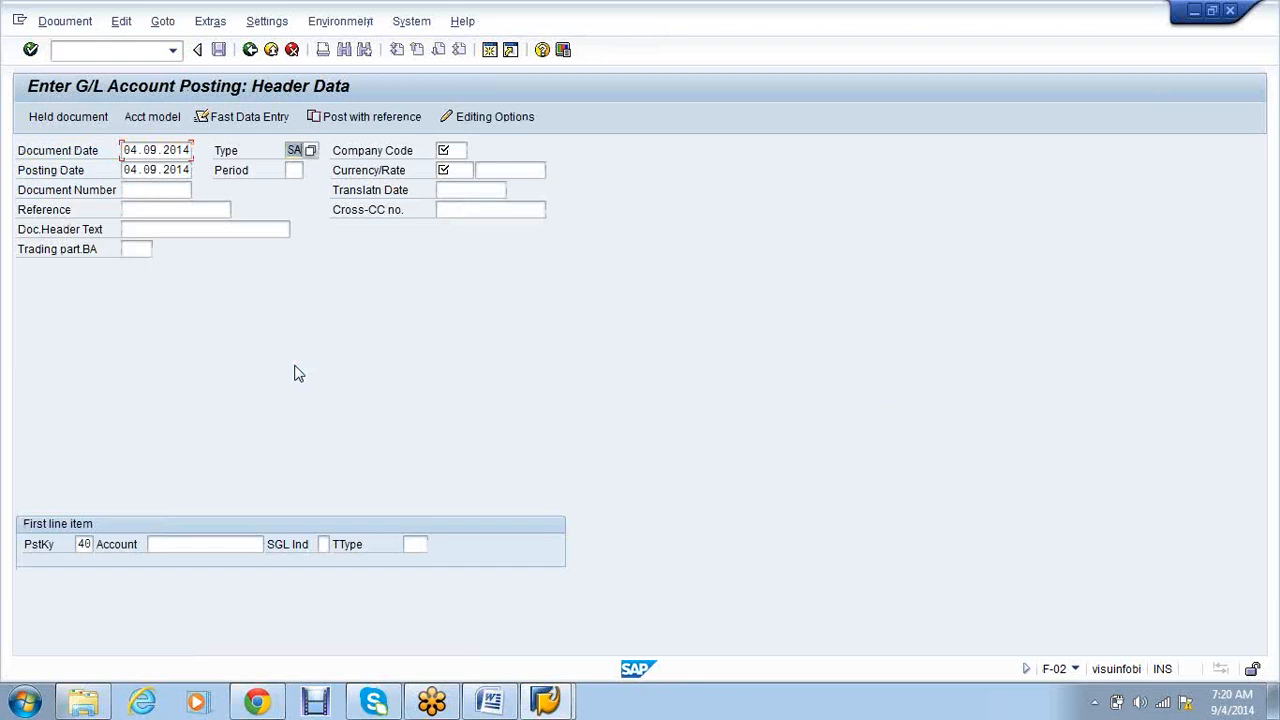
{"action": "key", "text": "Tab"}
{"action": "type", "text": "AB90"}
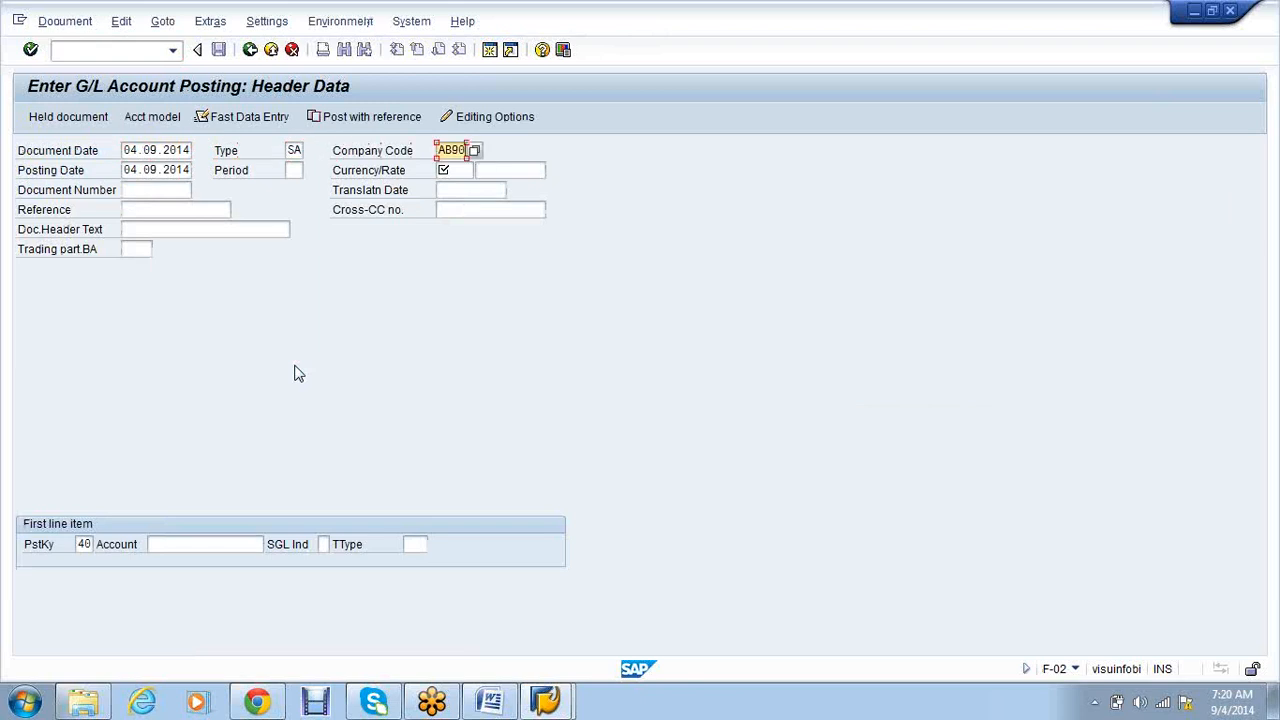
{"action": "key", "text": "Tab"}
{"action": "key", "text": "Tab"}
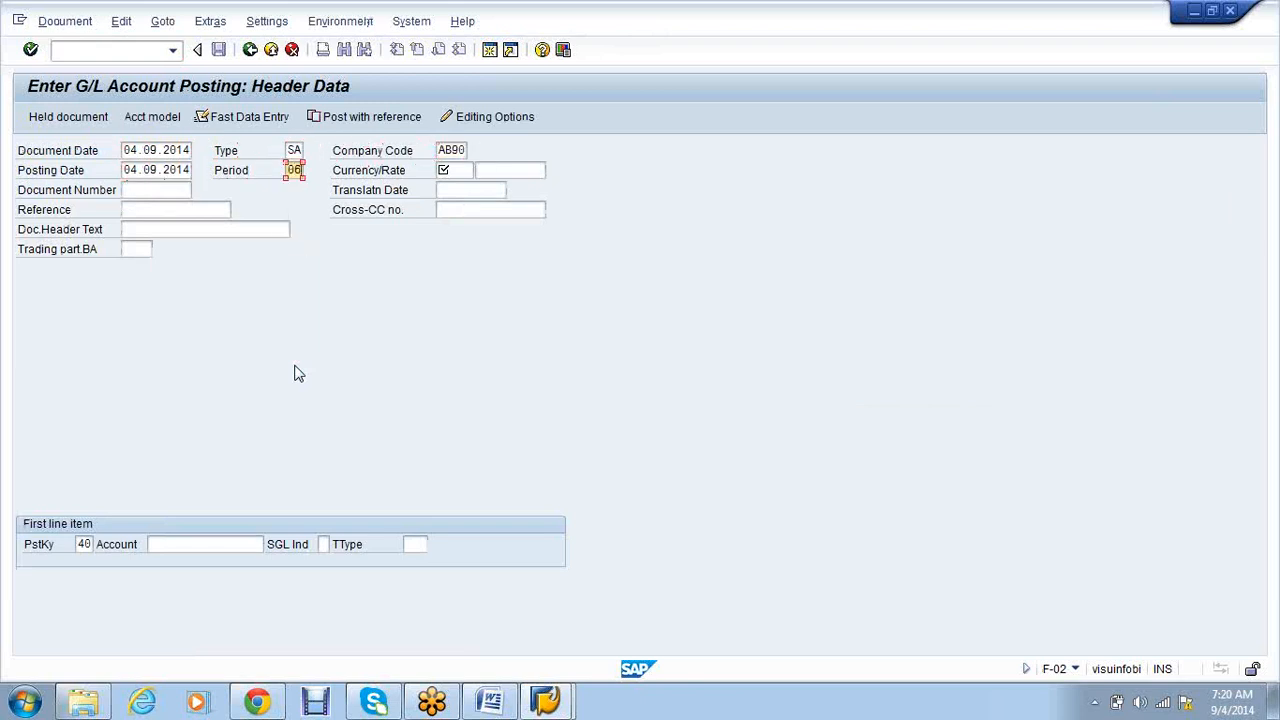
{"action": "type", "text": "06"}
{"action": "key", "text": "Tab"}
{"action": "type", "text": "INR"}
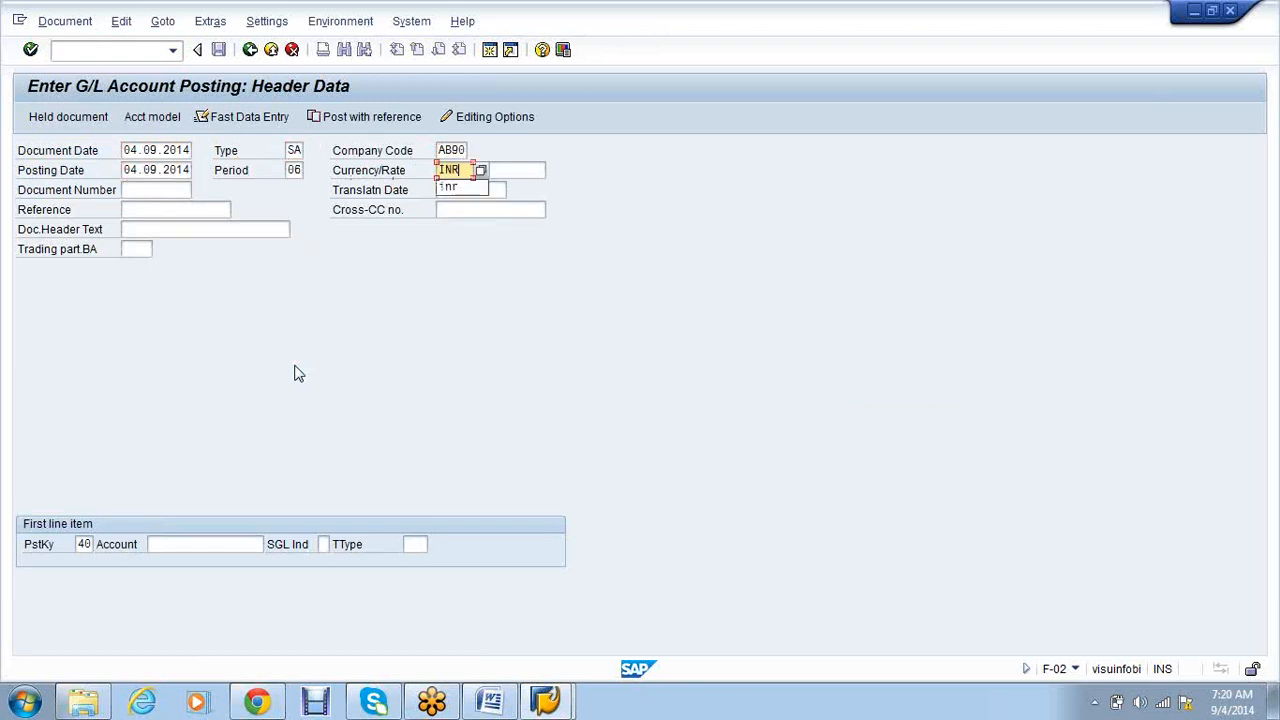
Step: Enter account 300000 for the first line item with posting key 40 and continue to the item details
{"action": "key", "text": "Tab"}
{"action": "key", "text": "Tab"}
{"action": "key", "text": "Tab"}
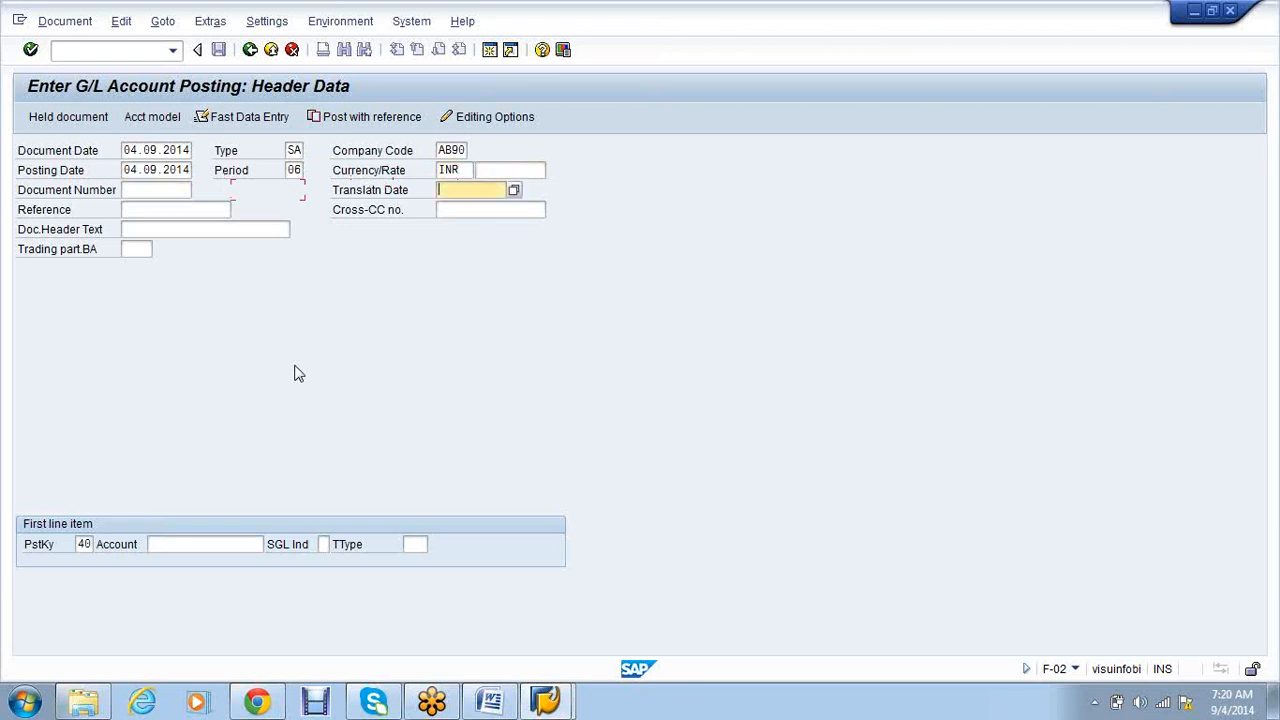
{"action": "key", "text": "Tab"}
{"action": "key", "text": "Tab"}
{"action": "key", "text": "Tab"}
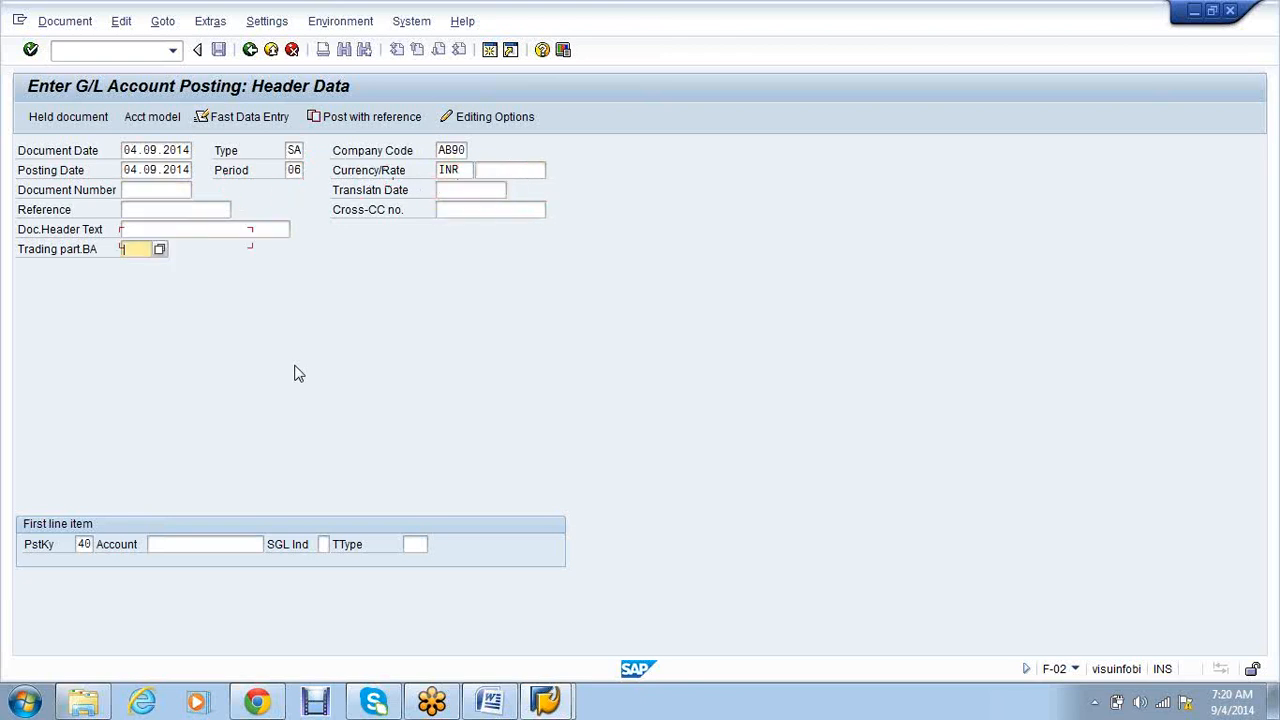
{"action": "key", "text": "Tab"}
{"action": "key", "text": "Tab"}
{"action": "key", "text": "Down"}
{"action": "key", "text": "Return"}
{"action": "key", "text": "BackSpace"}
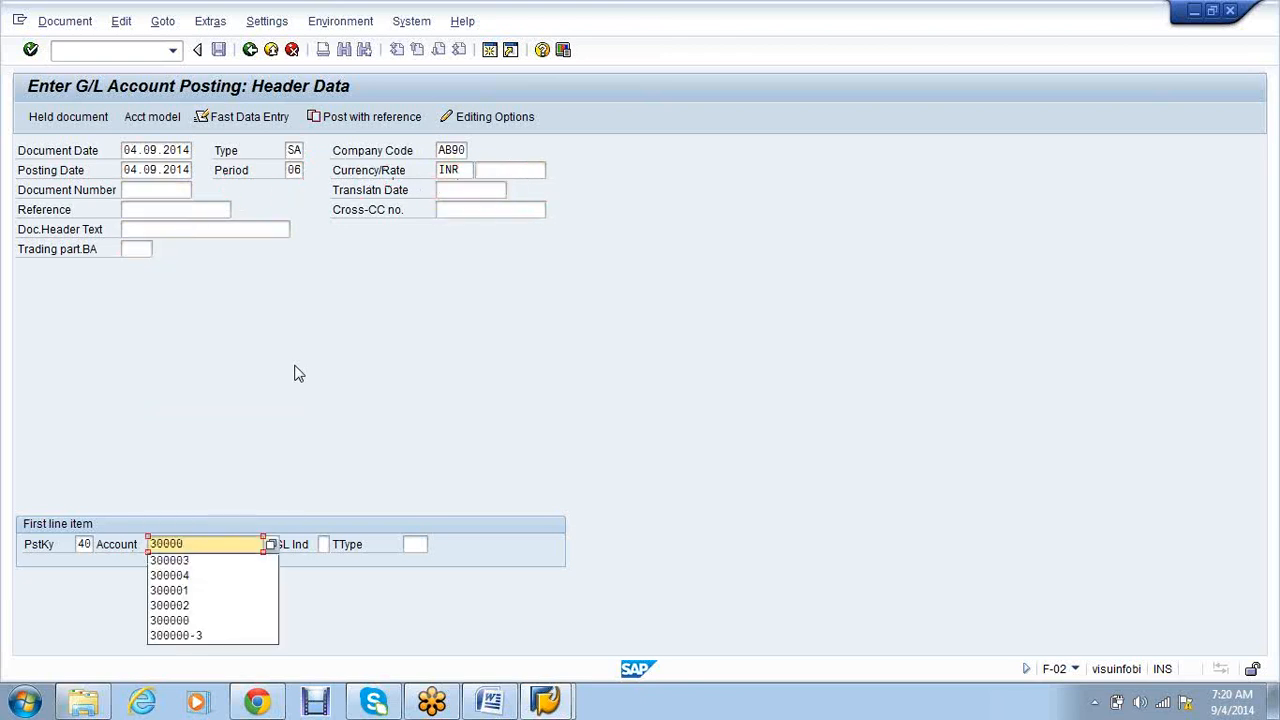
{"action": "type", "text": "8"}
{"action": "key", "text": "BackSpace"}
{"action": "type", "text": "0"}
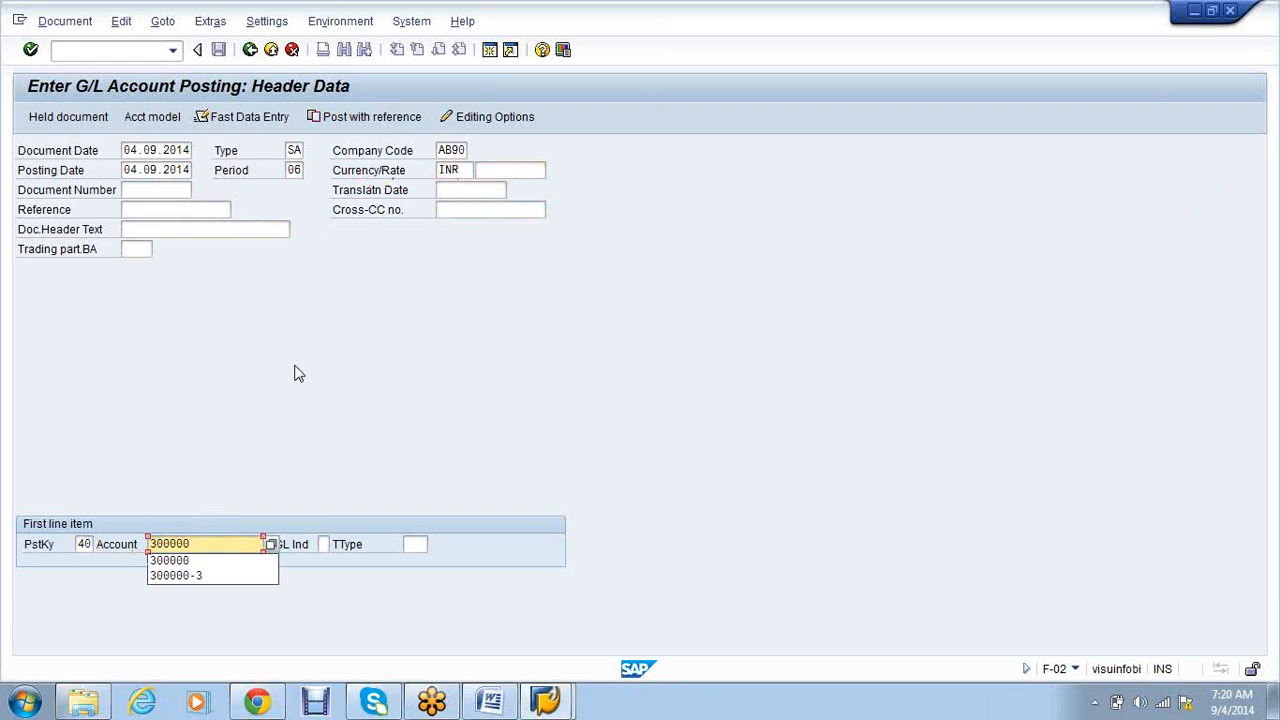
{"action": "key", "text": "Return"}
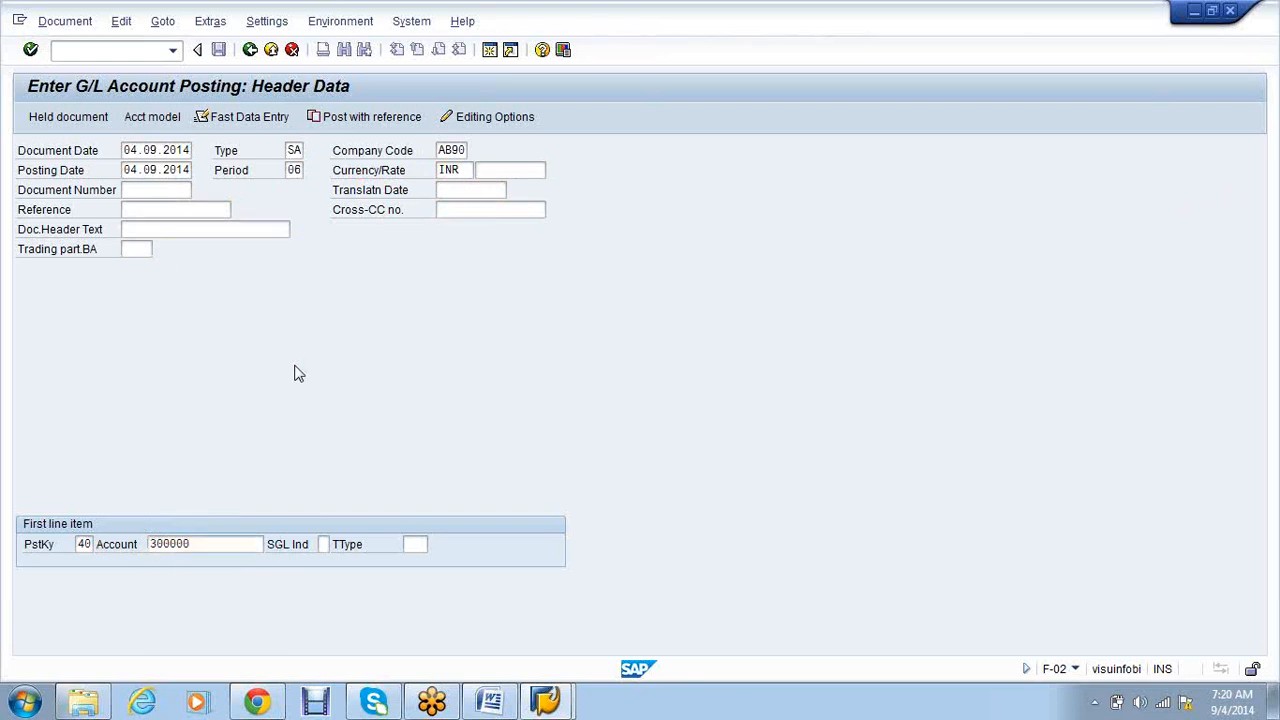
Step: Set the debit item's amount to 9000 INR and the next line item's posting key to 50
{"action": "type", "text": "9000"}
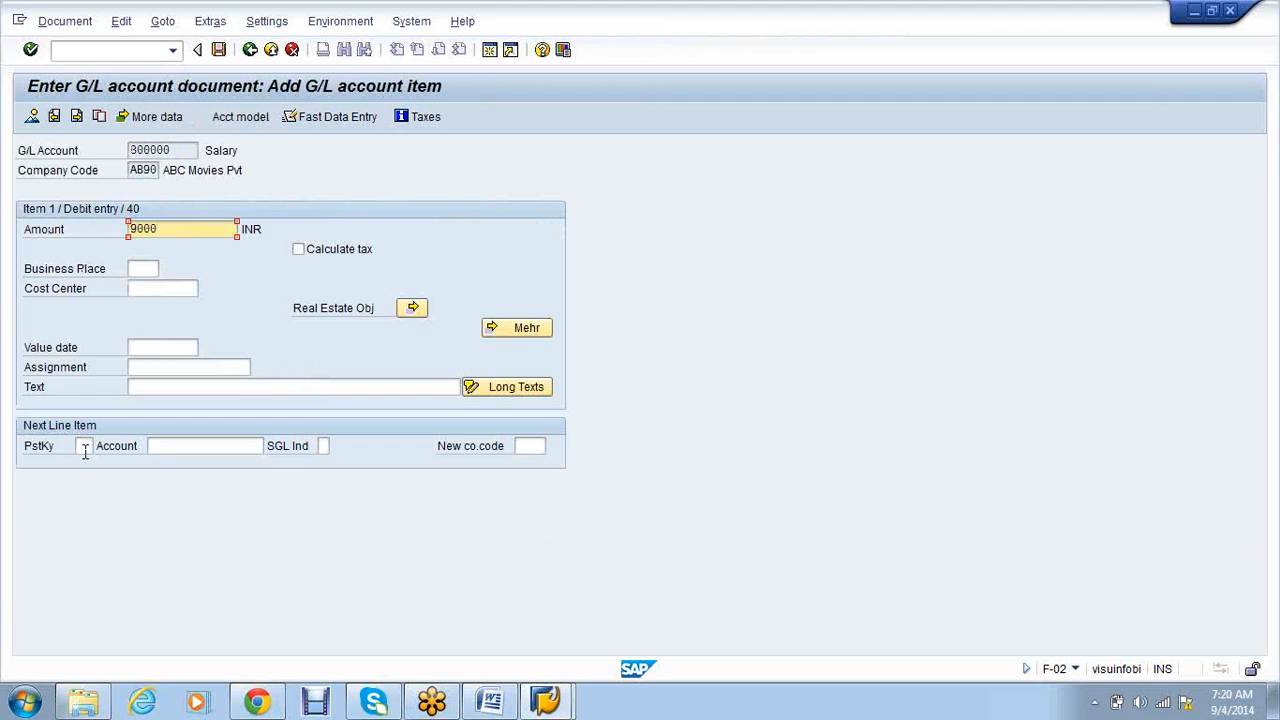
{"action": "left_click", "coordinate": [85, 446]}
{"action": "type", "text": "50"}
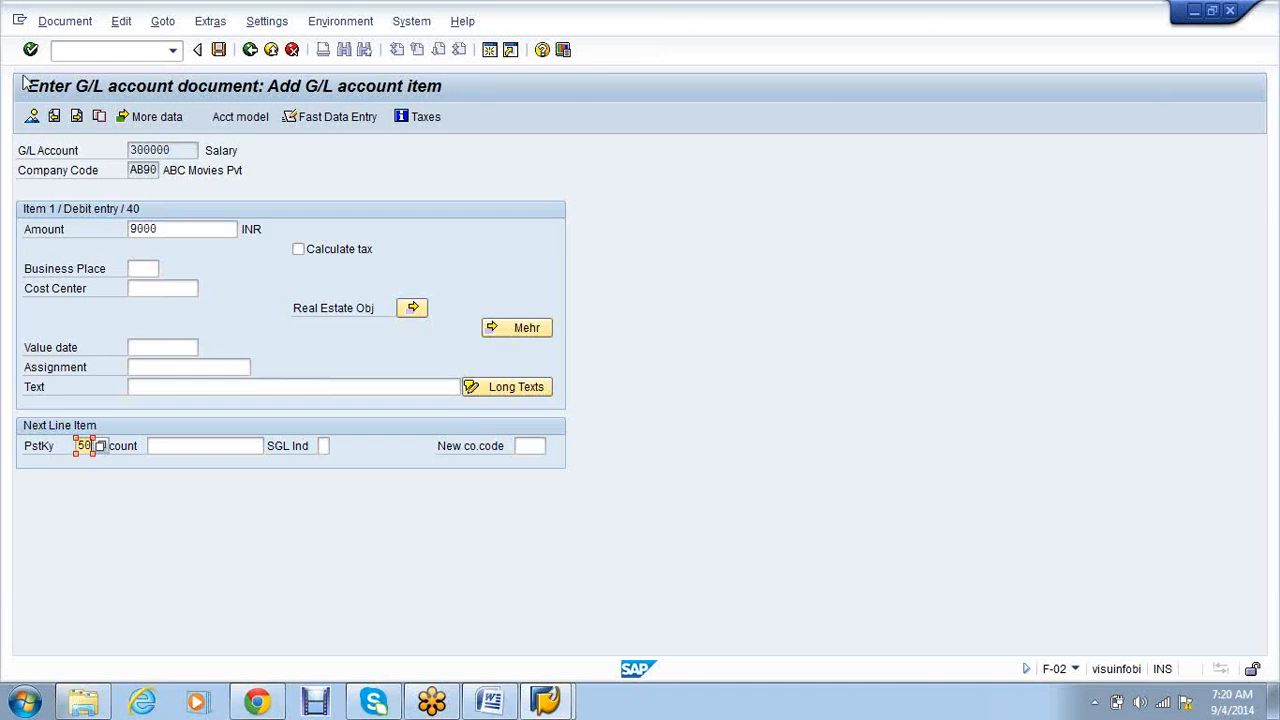
Step: Hold the incomplete G/L document under the temporary document number KASI1
{"action": "left_click", "coordinate": [64, 22]}
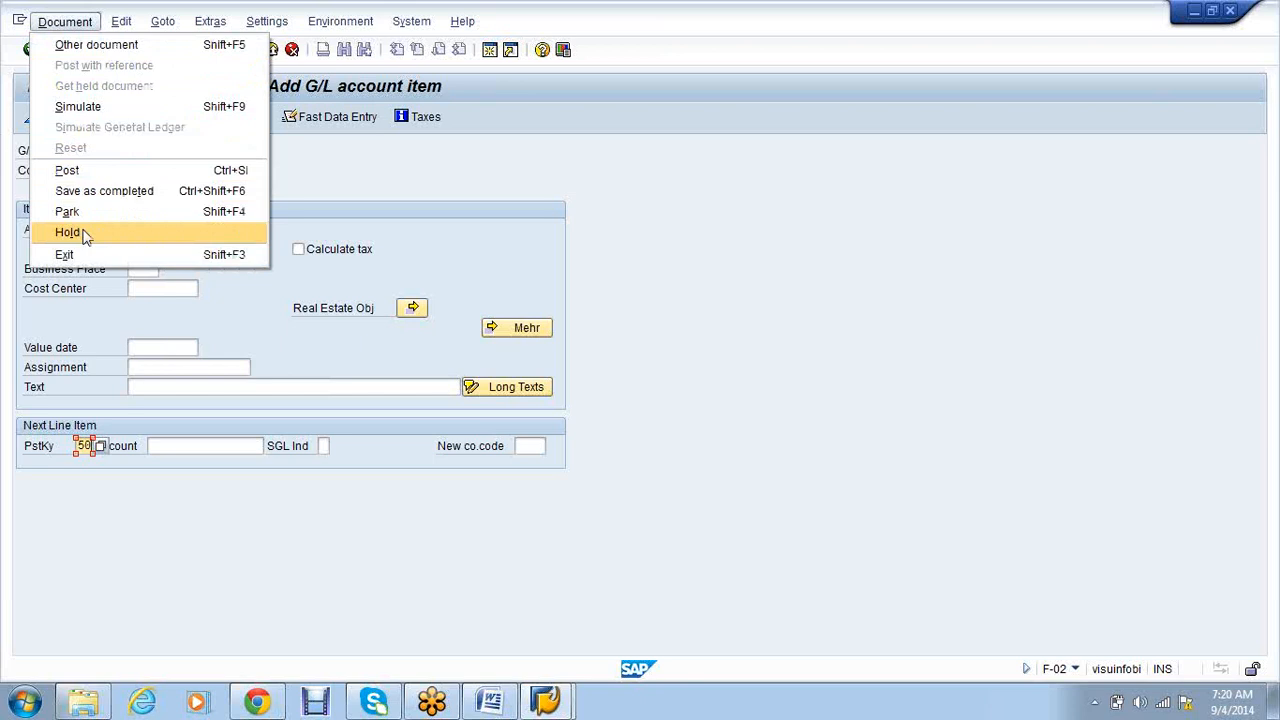
{"action": "left_click", "coordinate": [84, 234]}
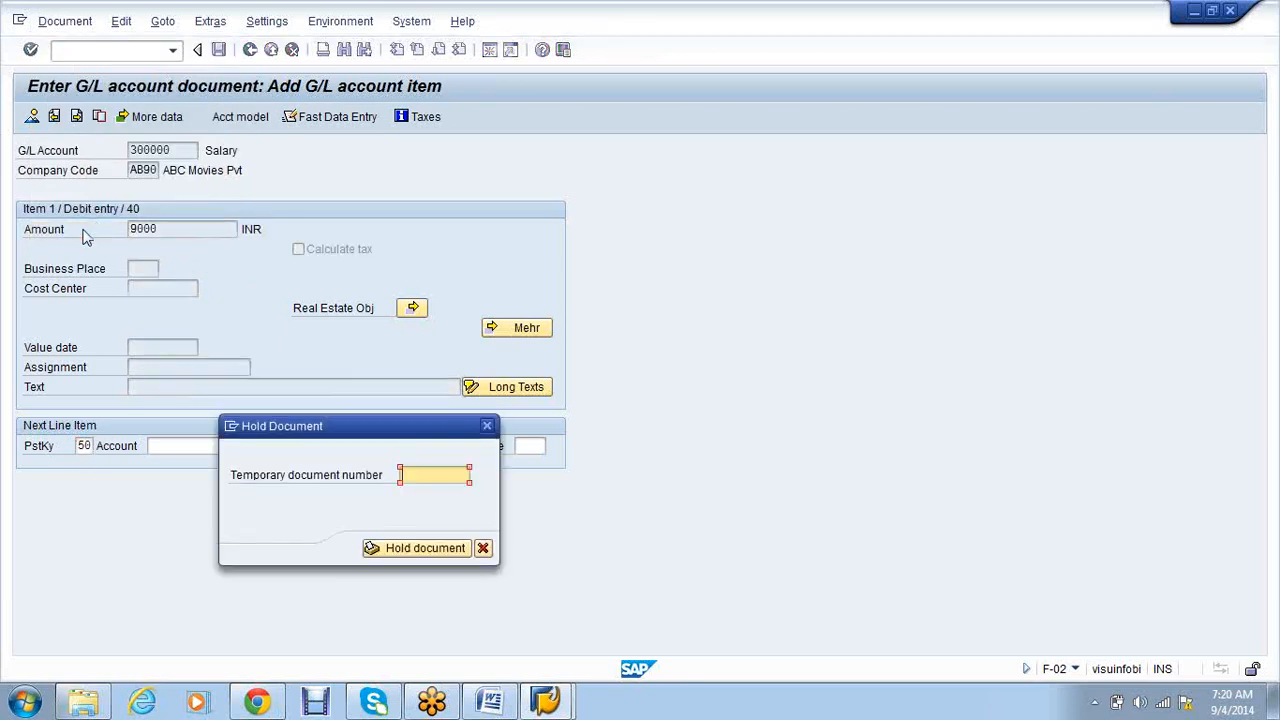
{"action": "left_click_drag", "start_coordinate": [364, 328], "coordinate": [417, 171]}
{"action": "type", "text": "K"}
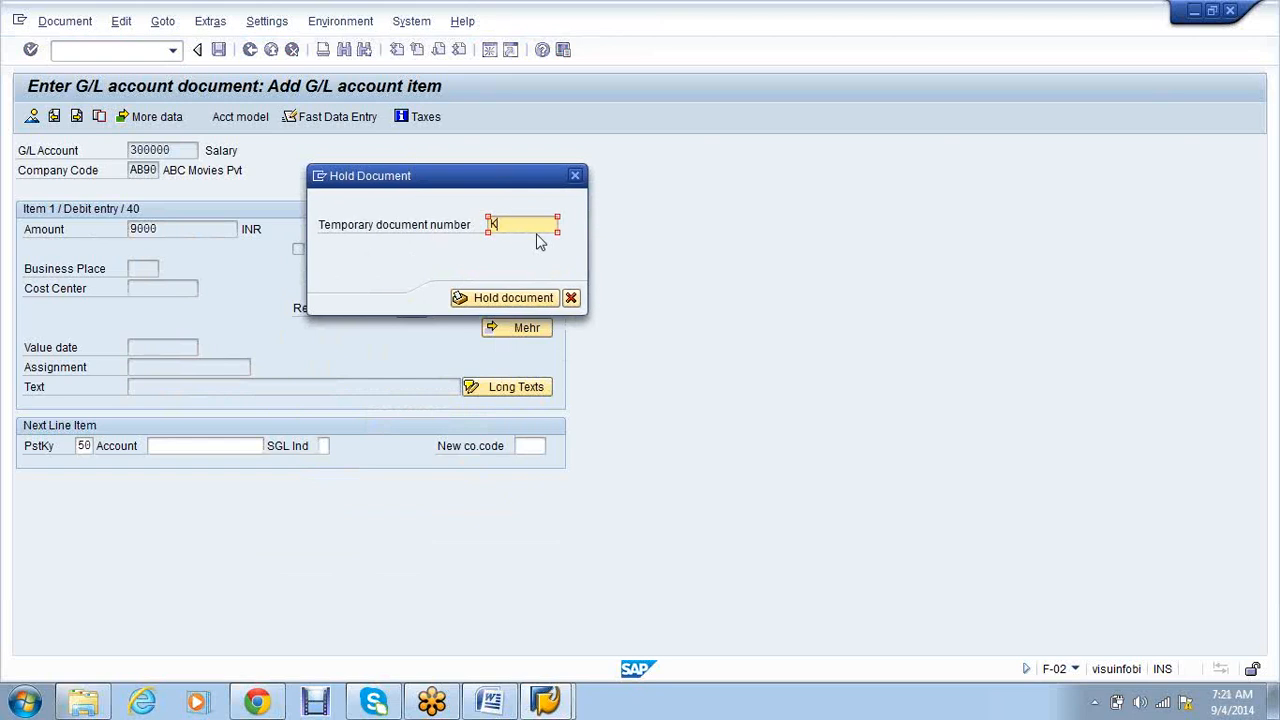
{"action": "type", "text": "ASIN"}
{"action": "left_click", "coordinate": [466, 300]}
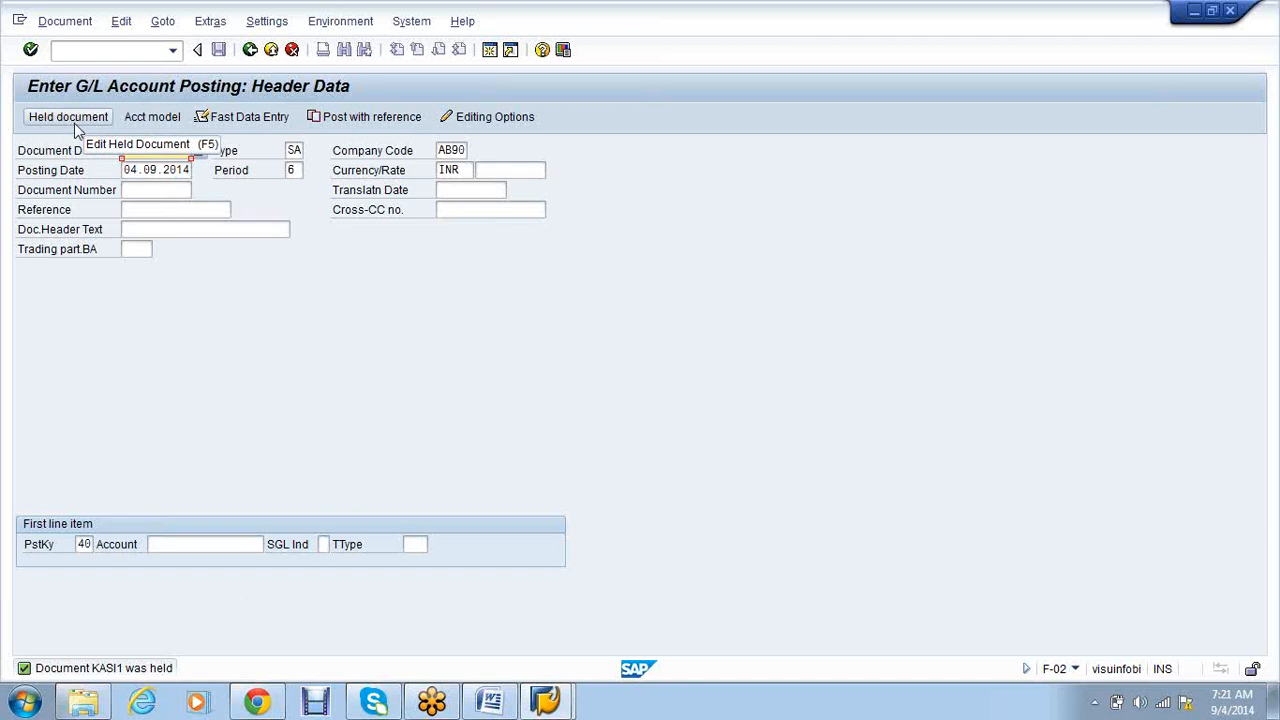
Step: Go to transaction FB11 and retrieve the held document with temporary number KASI1
{"action": "left_click", "coordinate": [94, 53]}
{"action": "type", "text": "/n"}
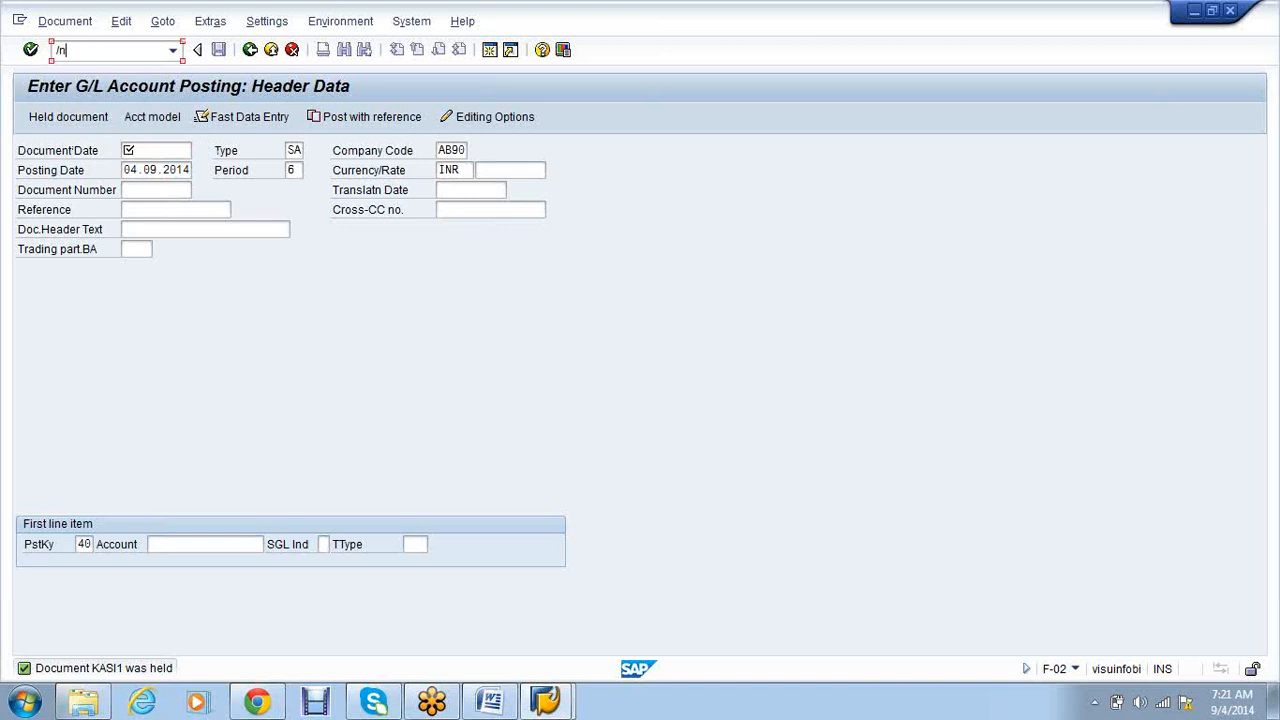
{"action": "type", "text": "fb11"}
{"action": "key", "text": "Return"}
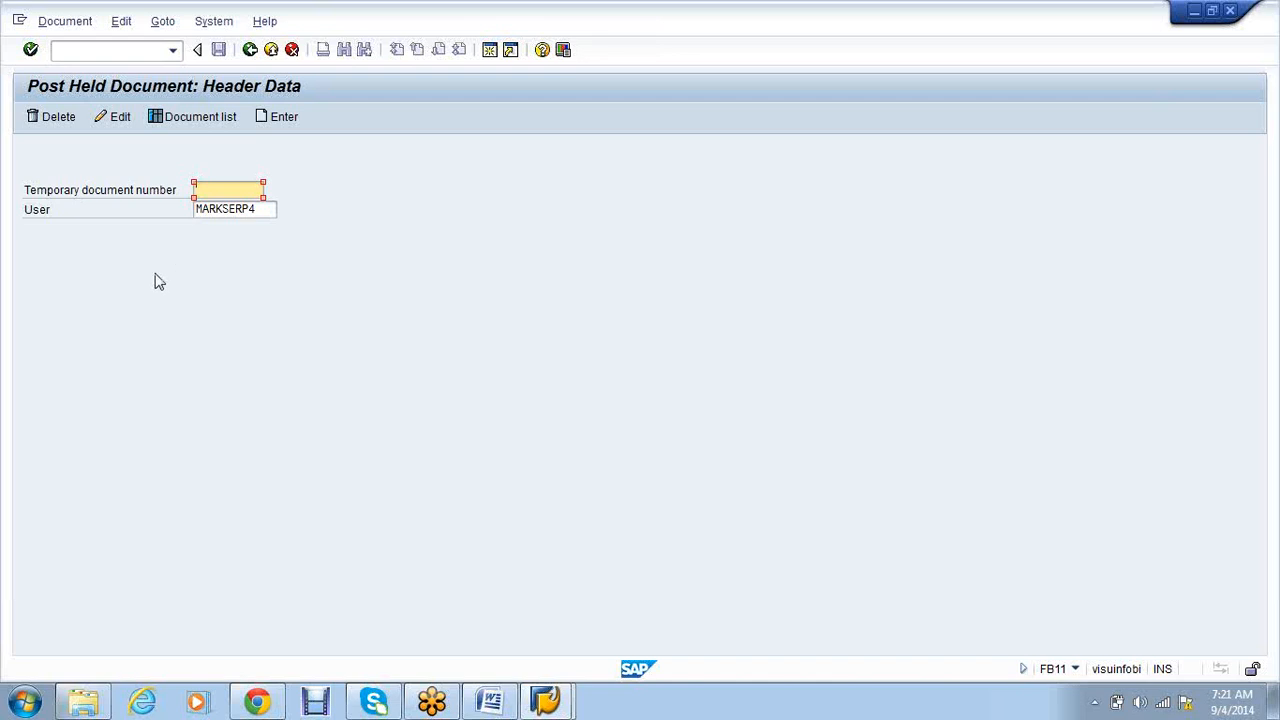
{"action": "left_click", "coordinate": [264, 209]}
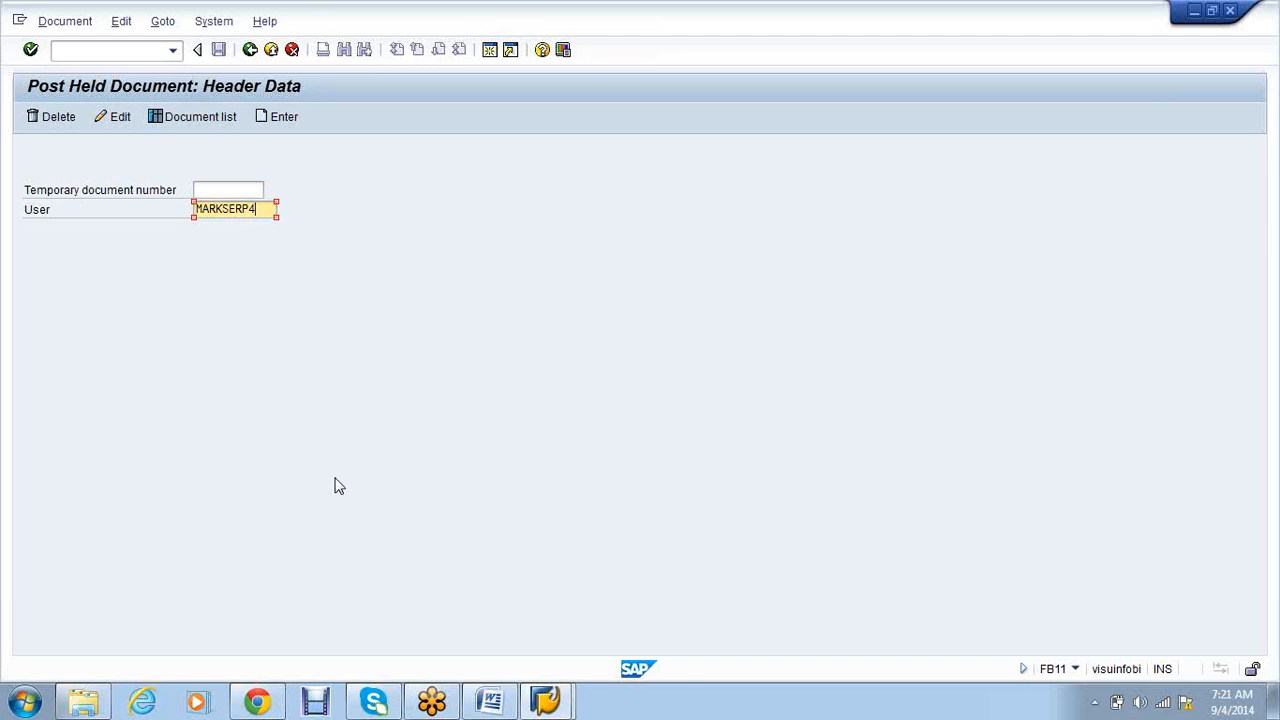
{"action": "left_click", "coordinate": [223, 190]}
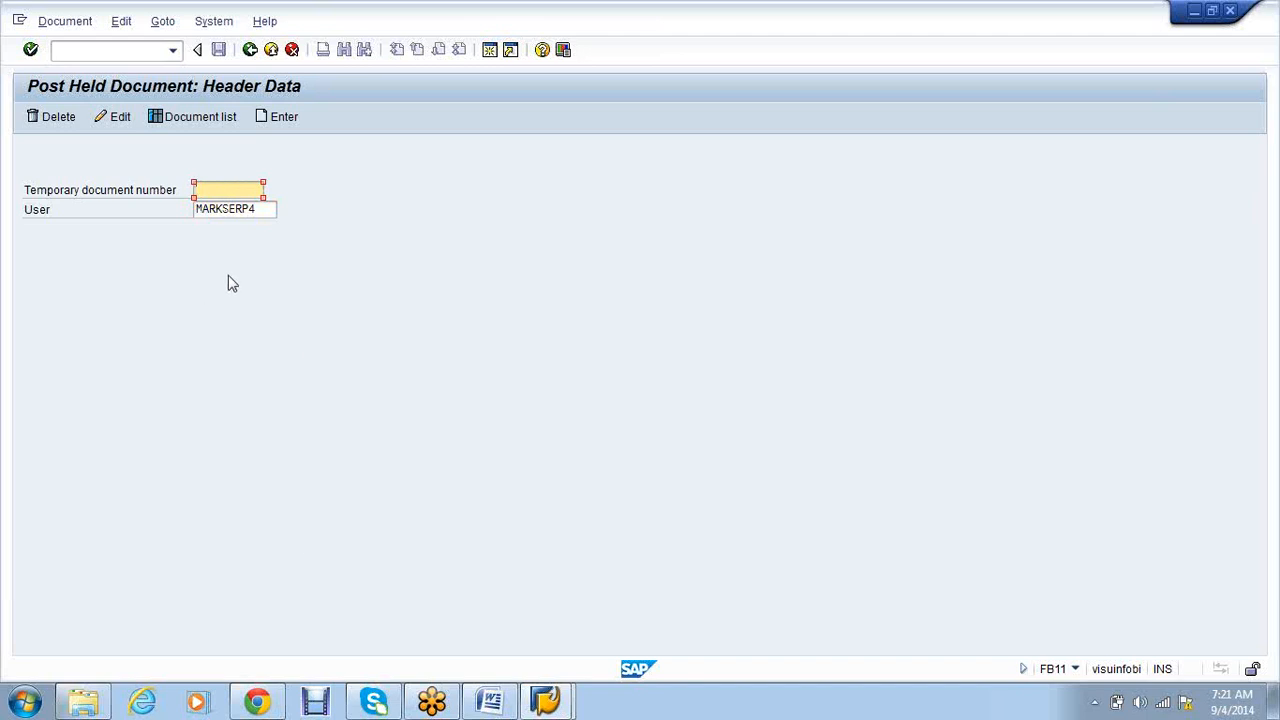
{"action": "type", "text": "kas11"}
{"action": "key", "text": "Return"}
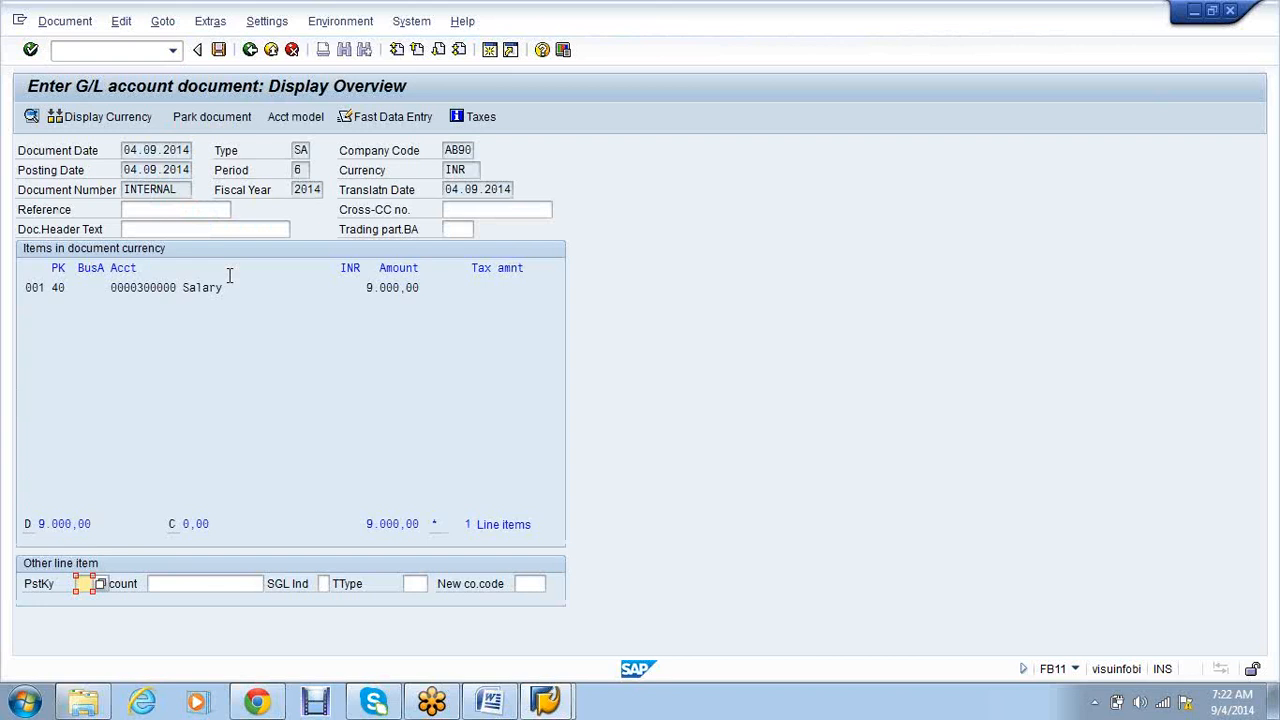
Step: Add a second line item to the retrieved document with posting key 50 and account 1
{"action": "type", "text": "50"}
{"action": "key", "text": "Tab"}
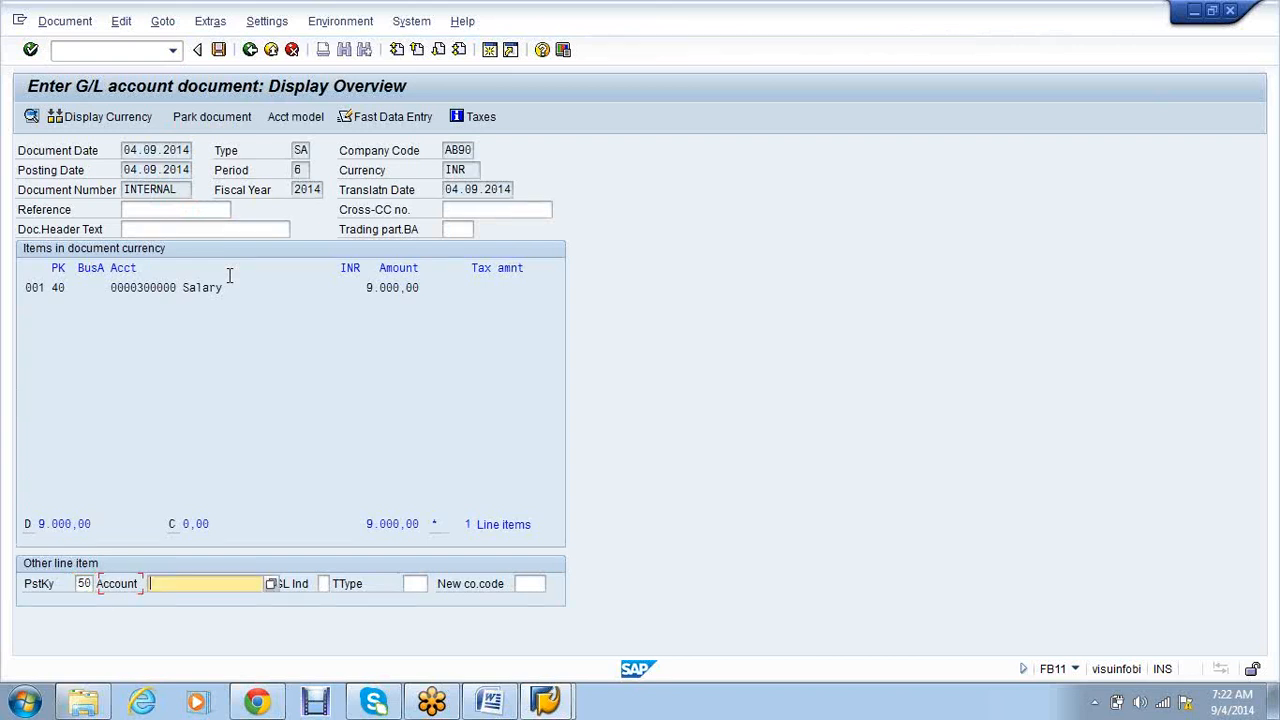
{"action": "type", "text": "1"}
{"action": "key", "text": "Return"}
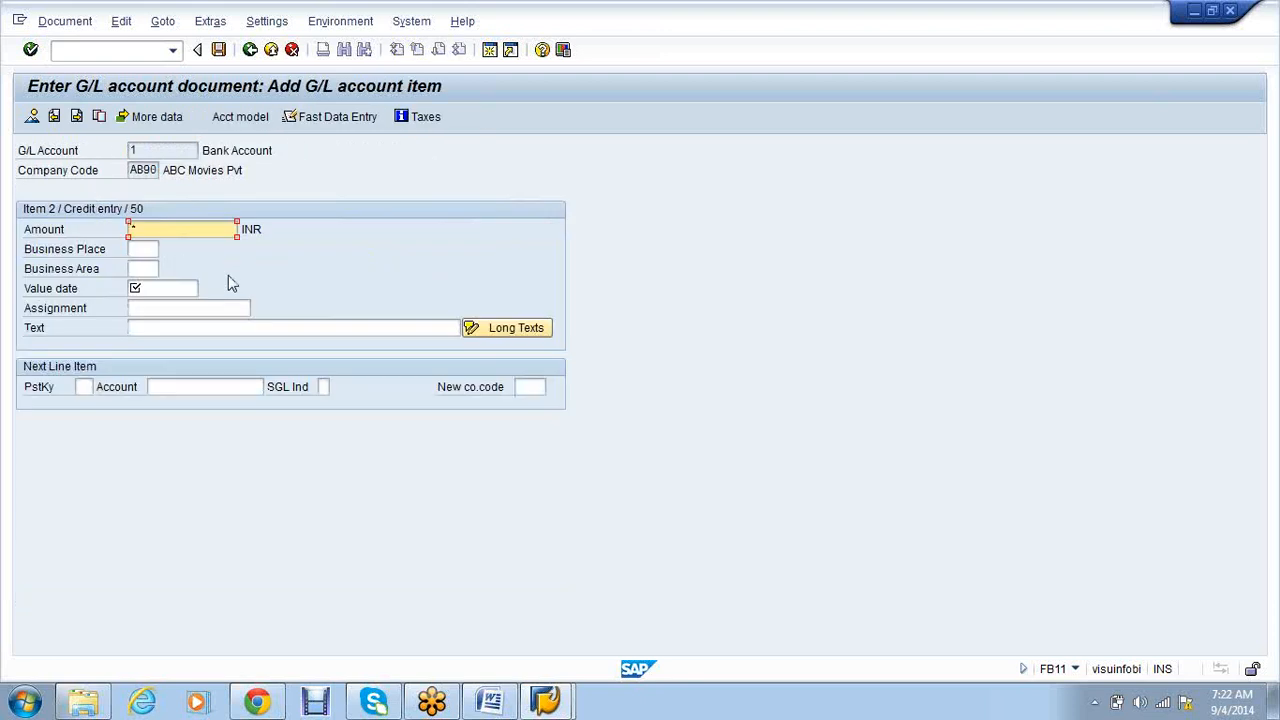
Step: Set the bank credit item's value date to 03.09.2014, keeping the default balancing amount
{"action": "key", "text": "Tab"}
{"action": "key", "text": "Tab"}
{"action": "key", "text": "Tab"}
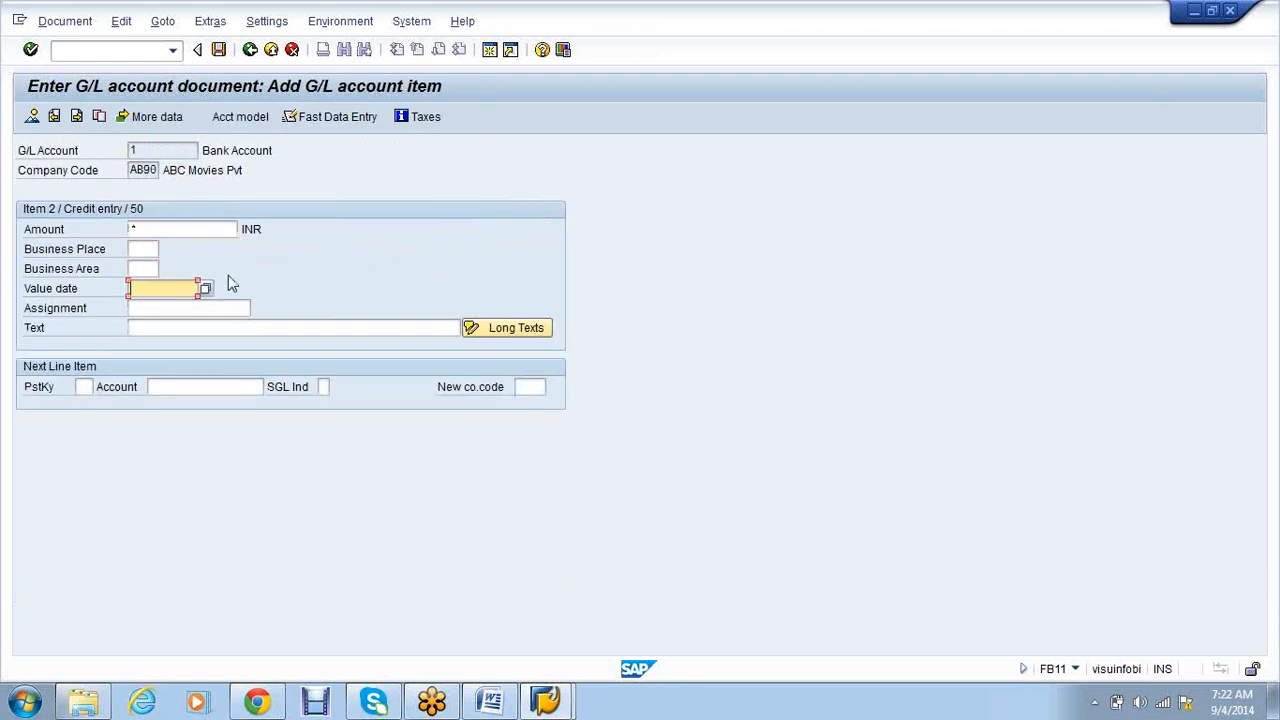
{"action": "type", "text": "03.09.2014"}
{"action": "key", "text": "Return"}
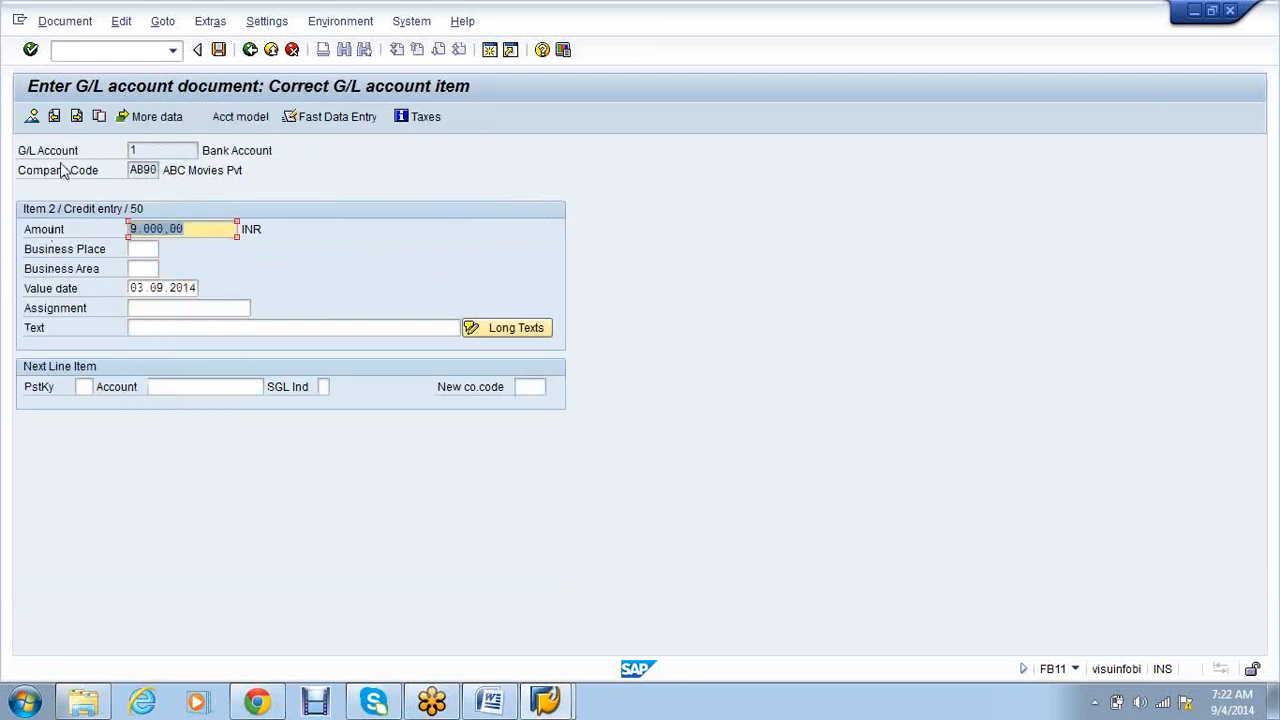
Step: Post the completed document from its overview and check whether held document KASI1 can still be retrieved
{"action": "left_click", "coordinate": [34, 119]}
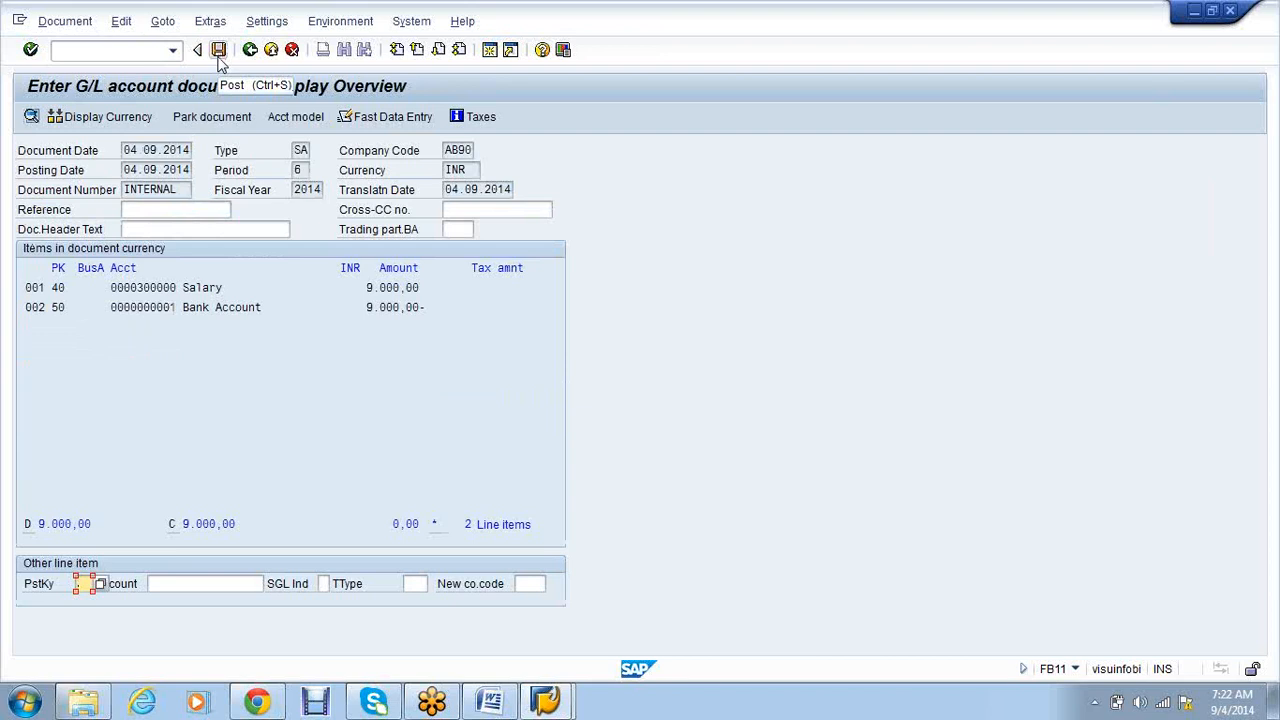
{"action": "left_click", "coordinate": [218, 50]}
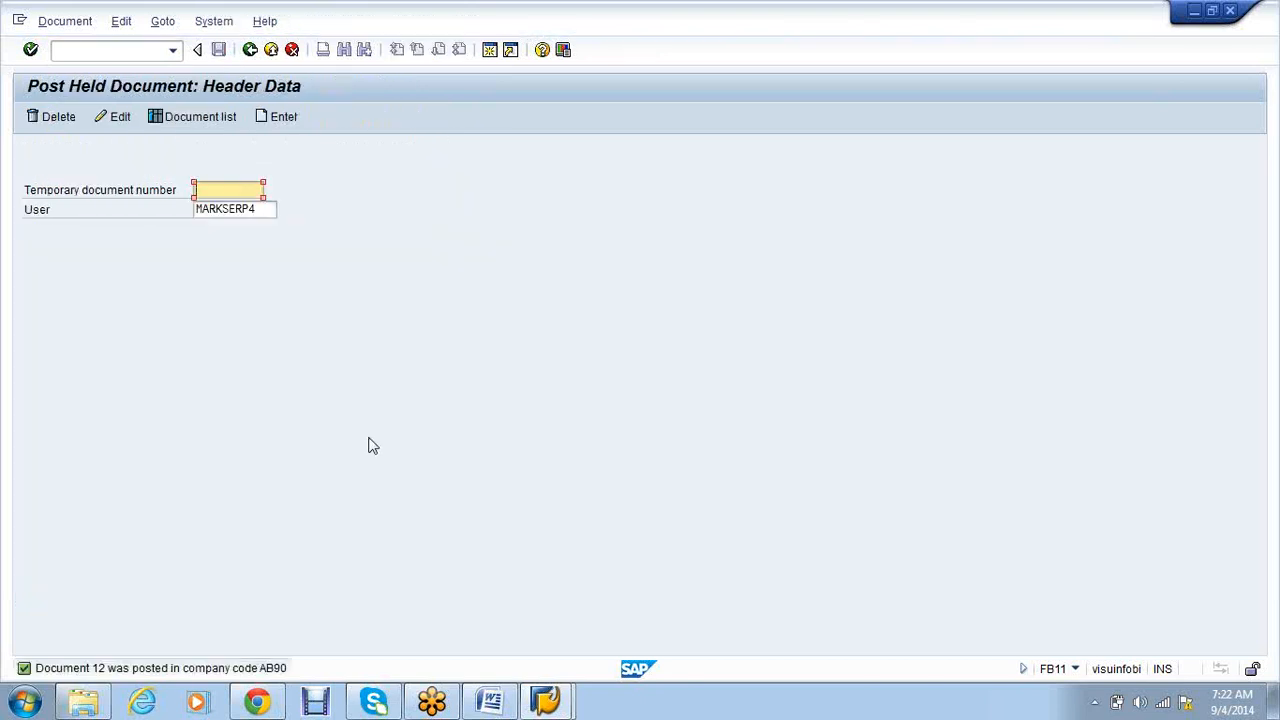
{"action": "type", "text": "KASI1"}
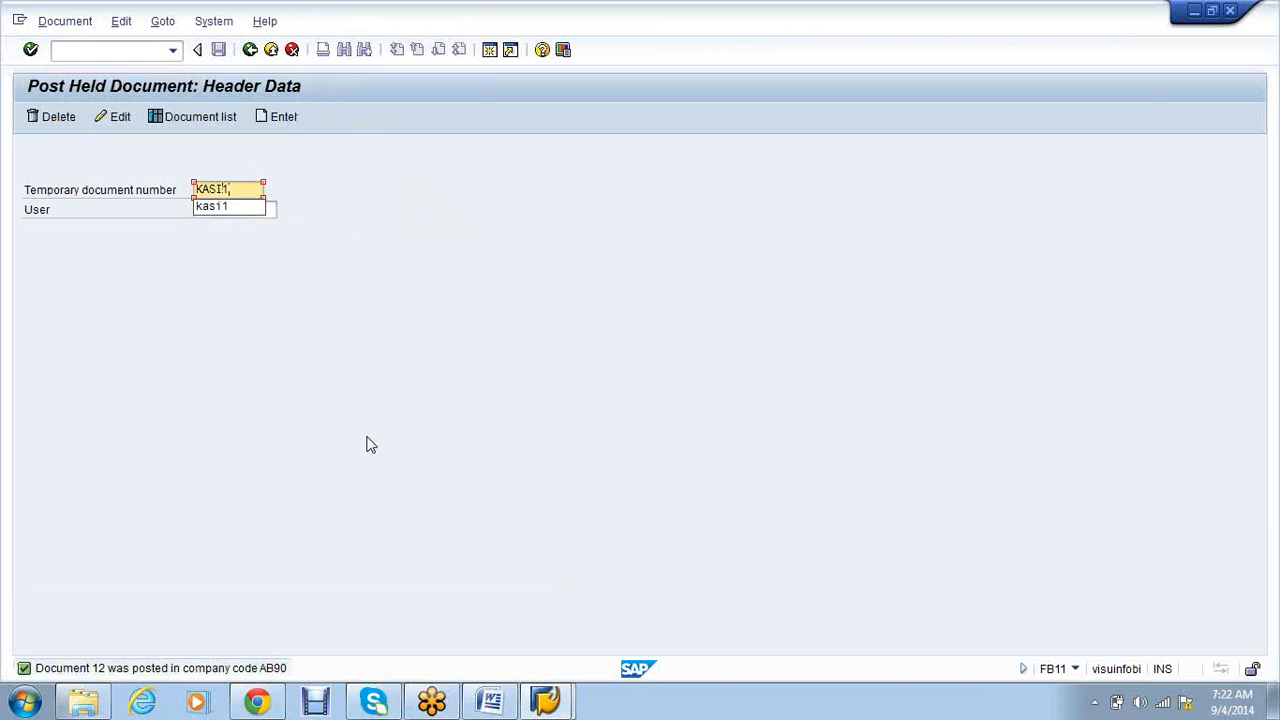
{"action": "key", "text": "Return"}
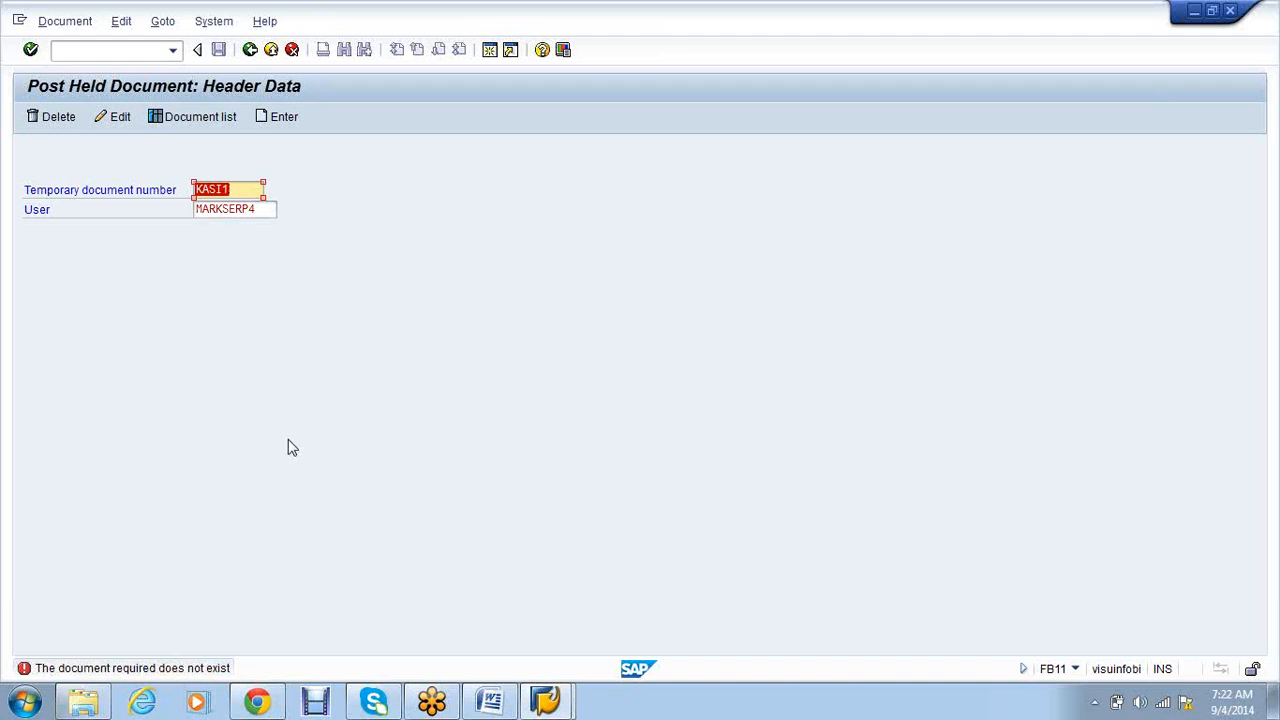
Step: Start transaction F-02 in a new session and set the document date to 04.09.2014
{"action": "left_click", "coordinate": [489, 50]}
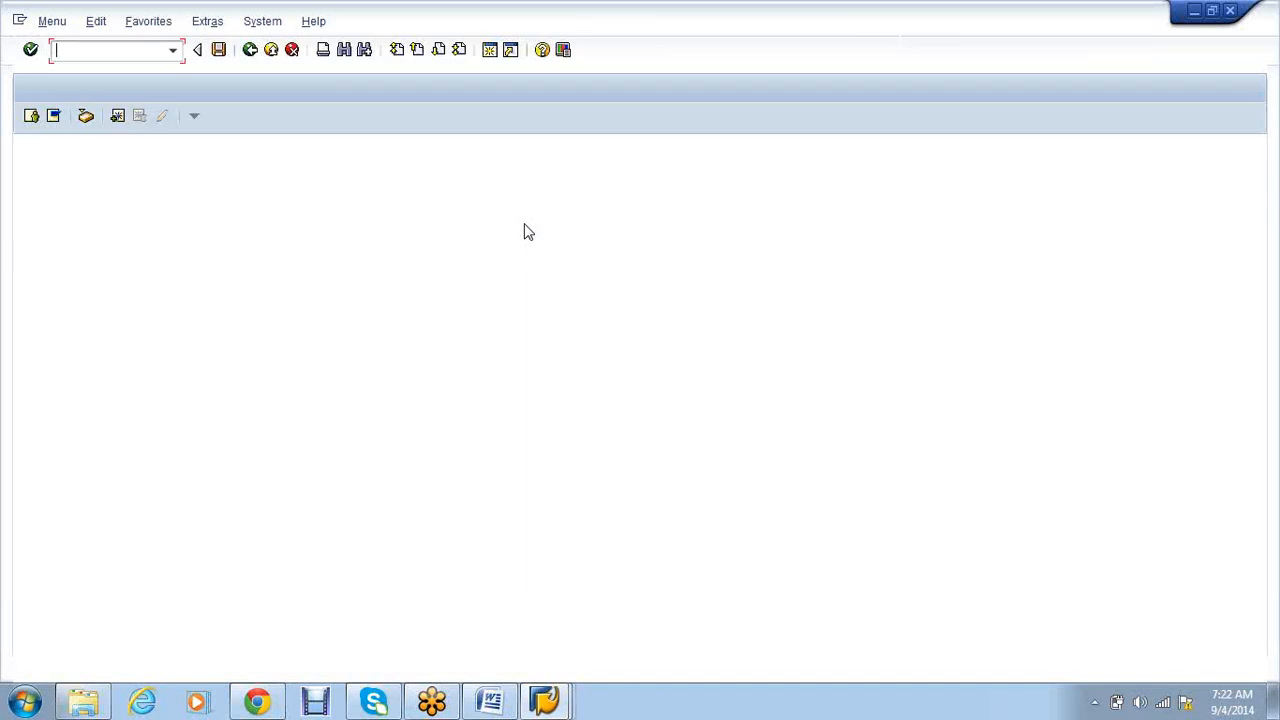
{"action": "type", "text": "fb50"}
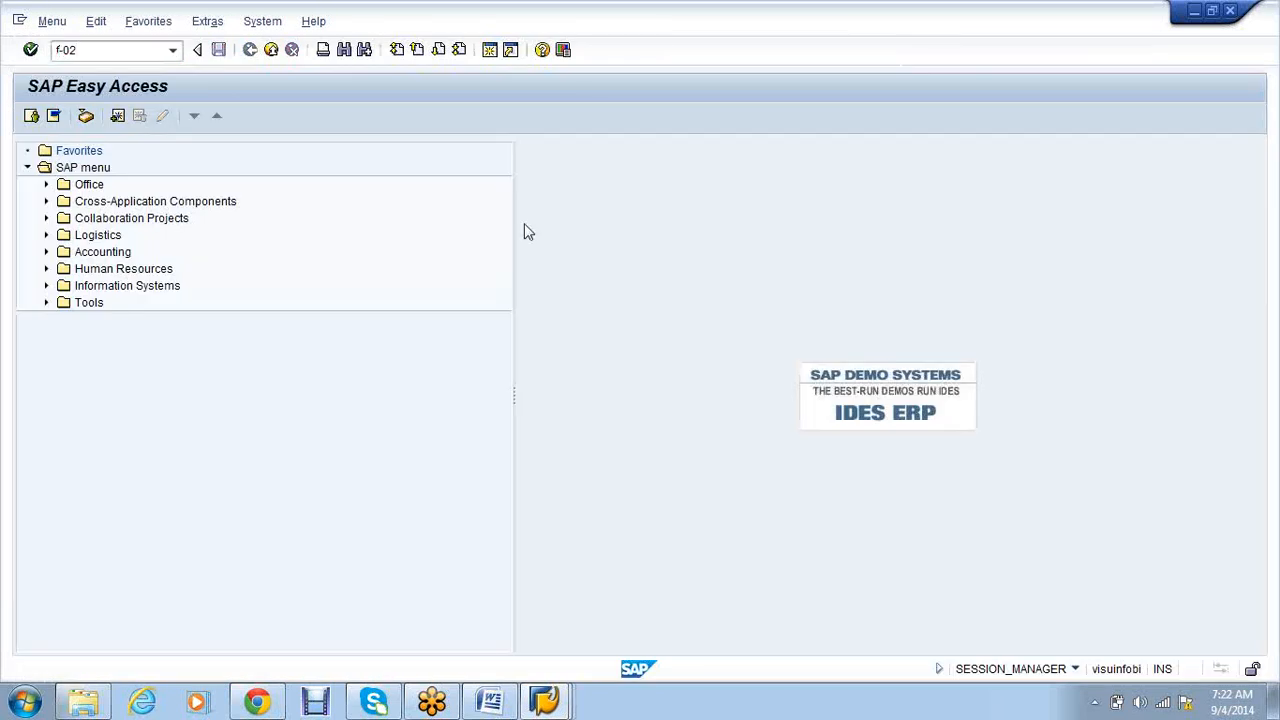
{"action": "key", "text": "Return"}
{"action": "key", "text": "space"}
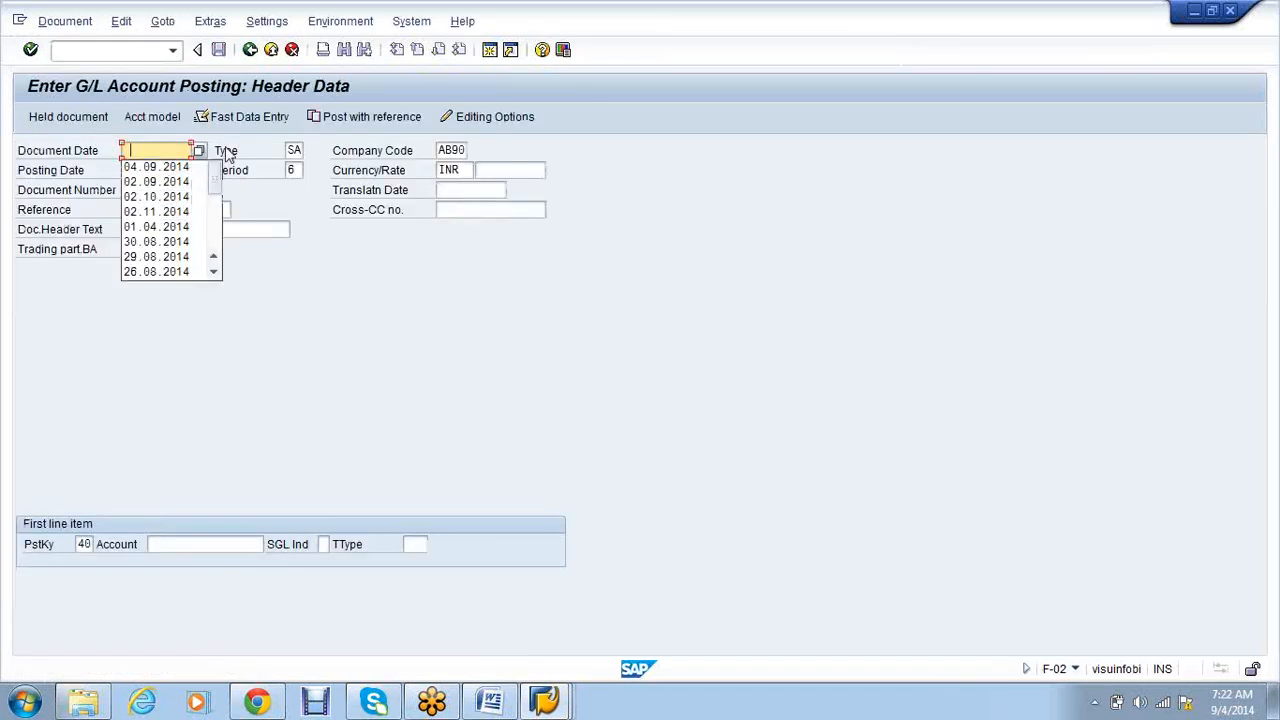
{"action": "left_click", "coordinate": [168, 169]}
Step: Enter account 300003 for the first line item with posting key 40 and set its amount to 8100 INR
{"action": "left_click", "coordinate": [191, 546]}
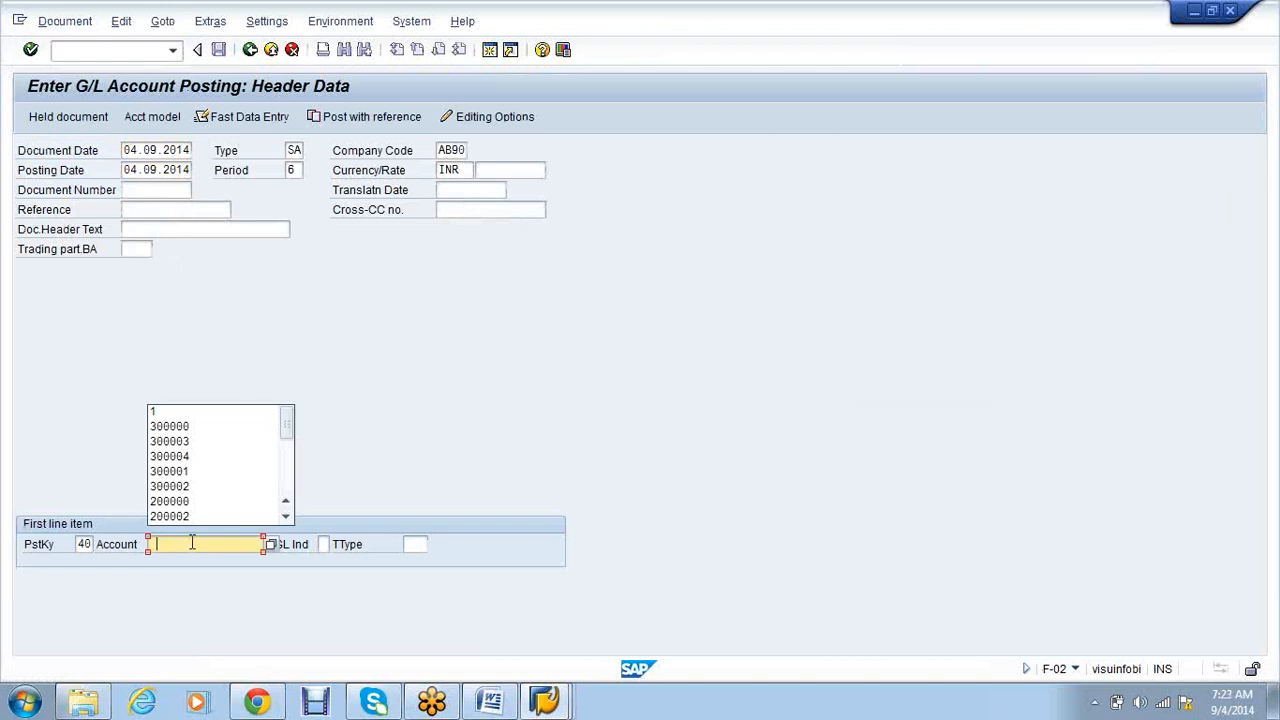
{"action": "left_click", "coordinate": [194, 450]}
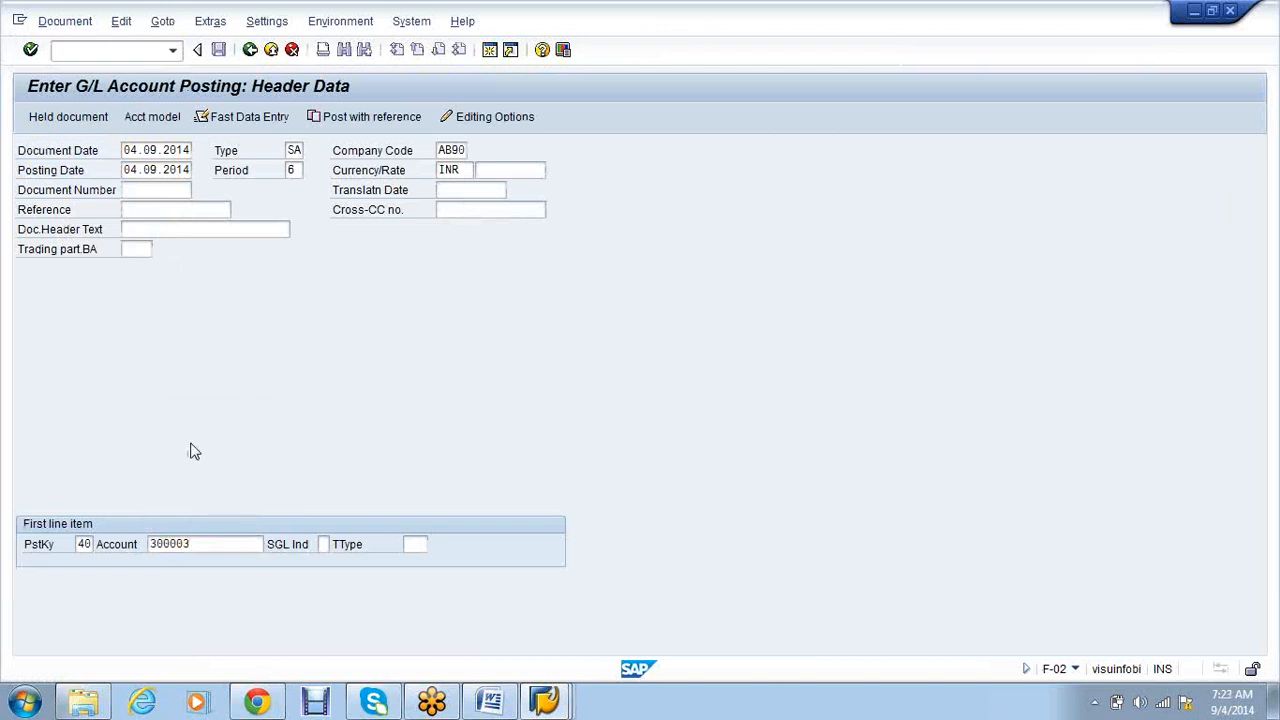
{"action": "key", "text": "Return"}
{"action": "type", "text": "8100"}
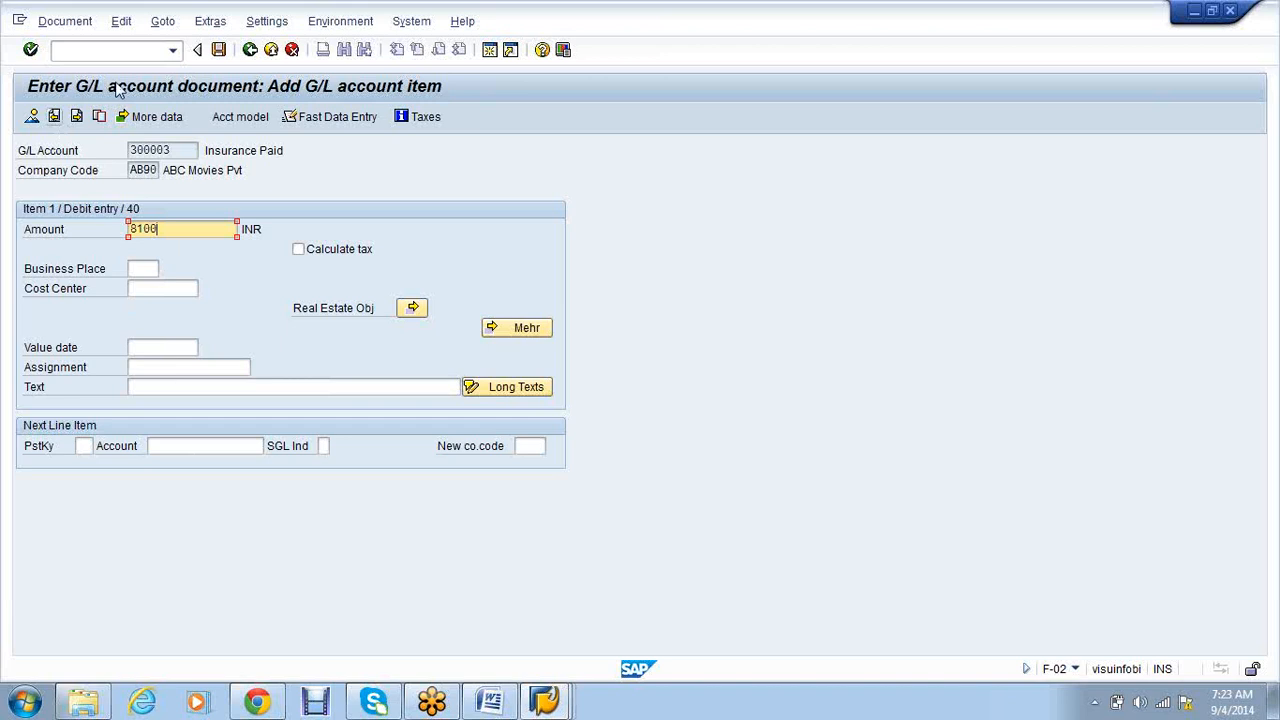
Step: Hold the incomplete insurance document under the temporary document number KASI1
{"action": "left_click", "coordinate": [65, 24]}
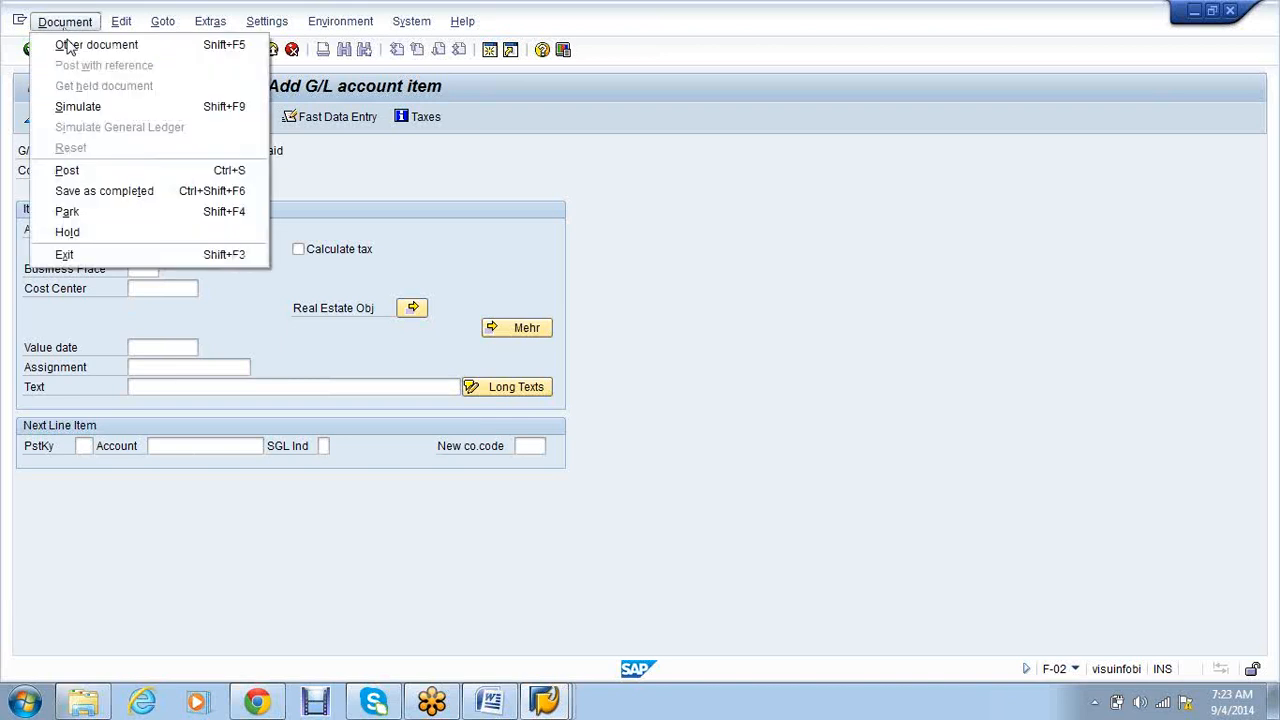
{"action": "left_click", "coordinate": [100, 234]}
{"action": "type", "text": "KA"}
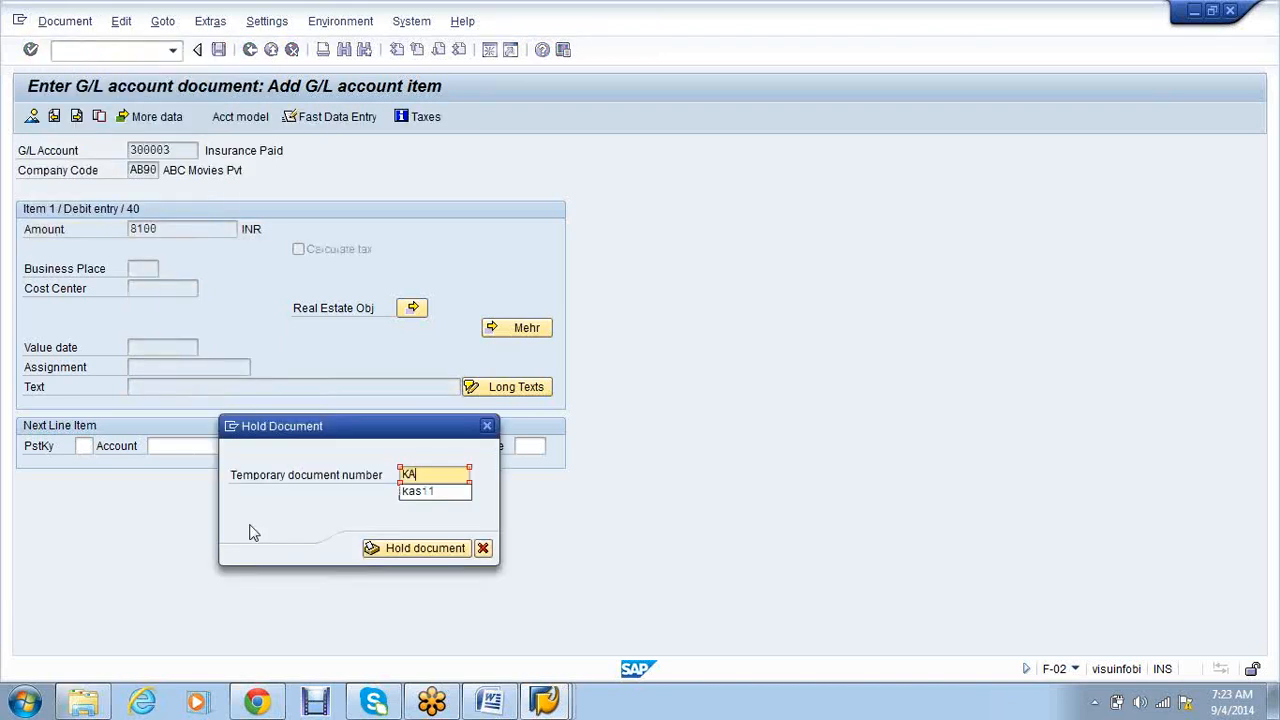
{"action": "type", "text": "SI1"}
{"action": "left_click", "coordinate": [398, 550]}
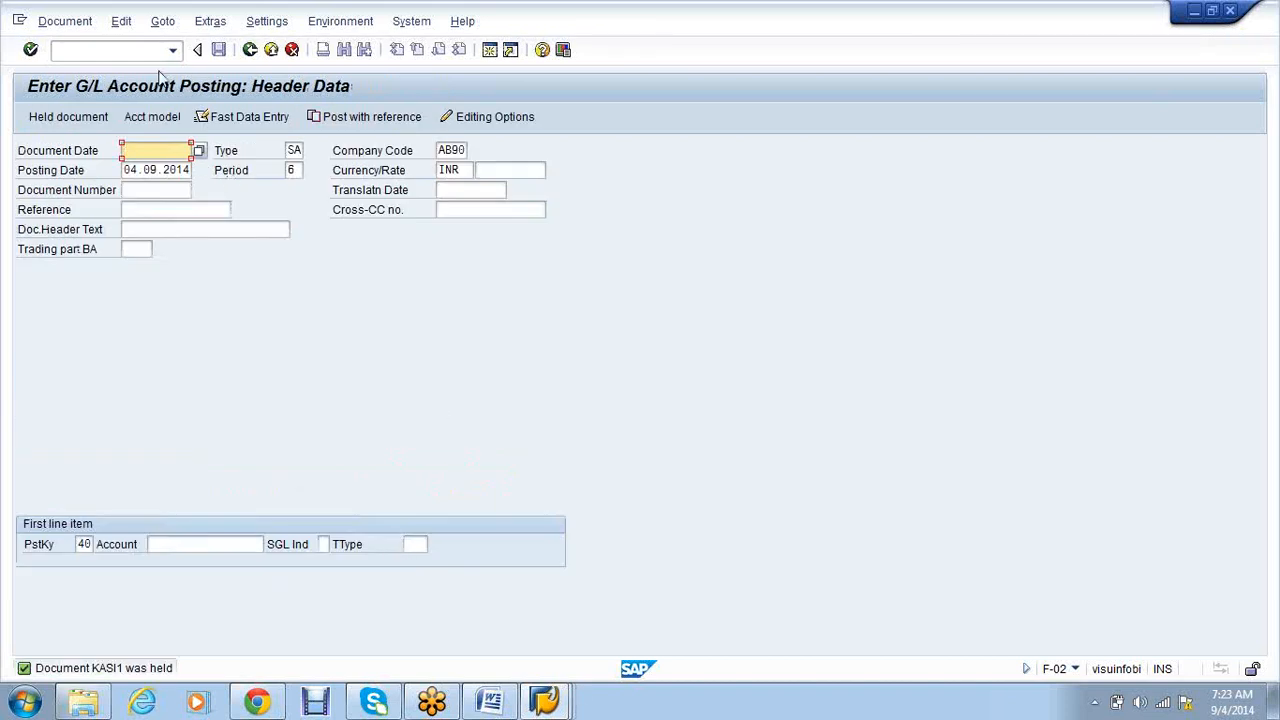
Step: Open held document processing and try to delete the held document KASI1
{"action": "left_click", "coordinate": [90, 121]}
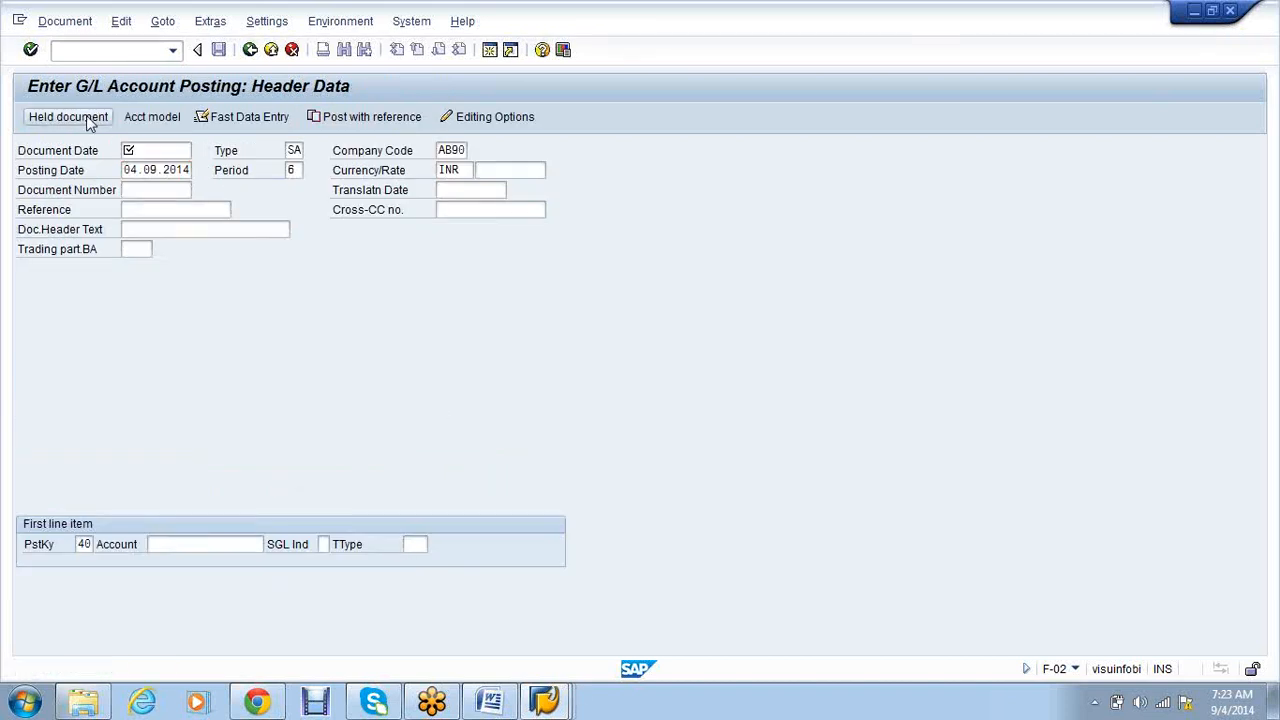
{"action": "left_click", "coordinate": [235, 209]}
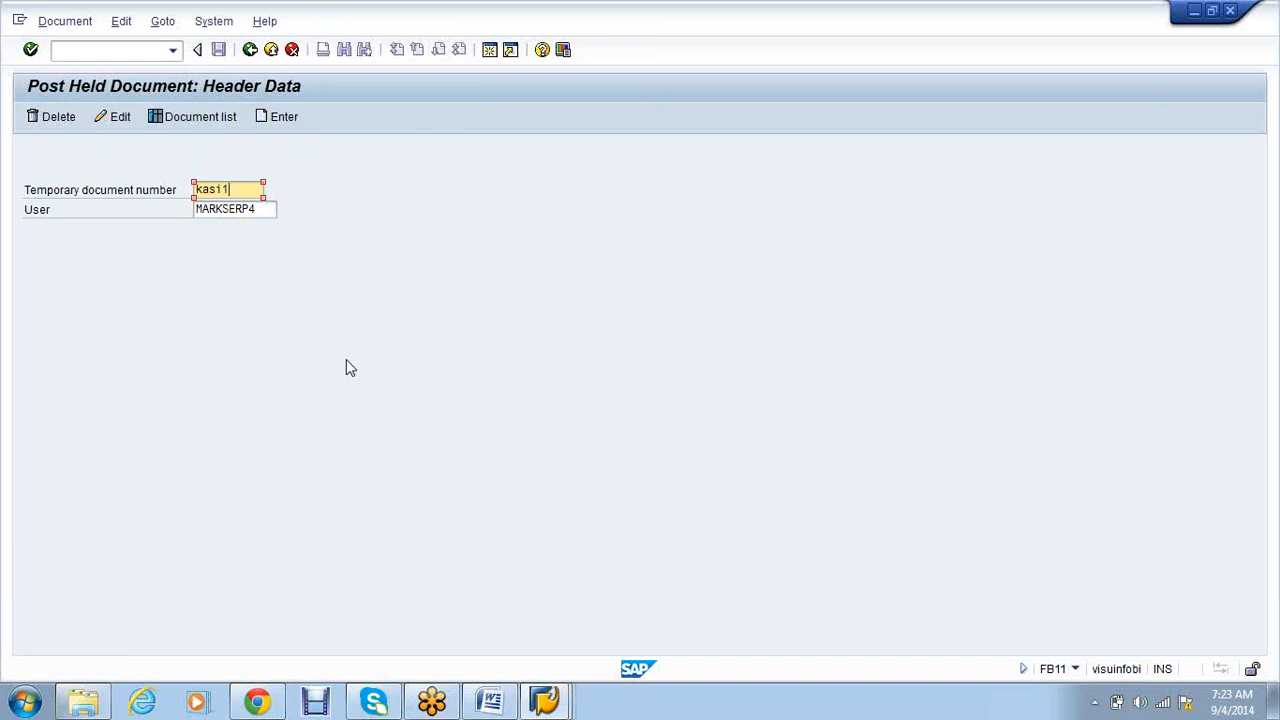
{"action": "left_click", "coordinate": [45, 122]}
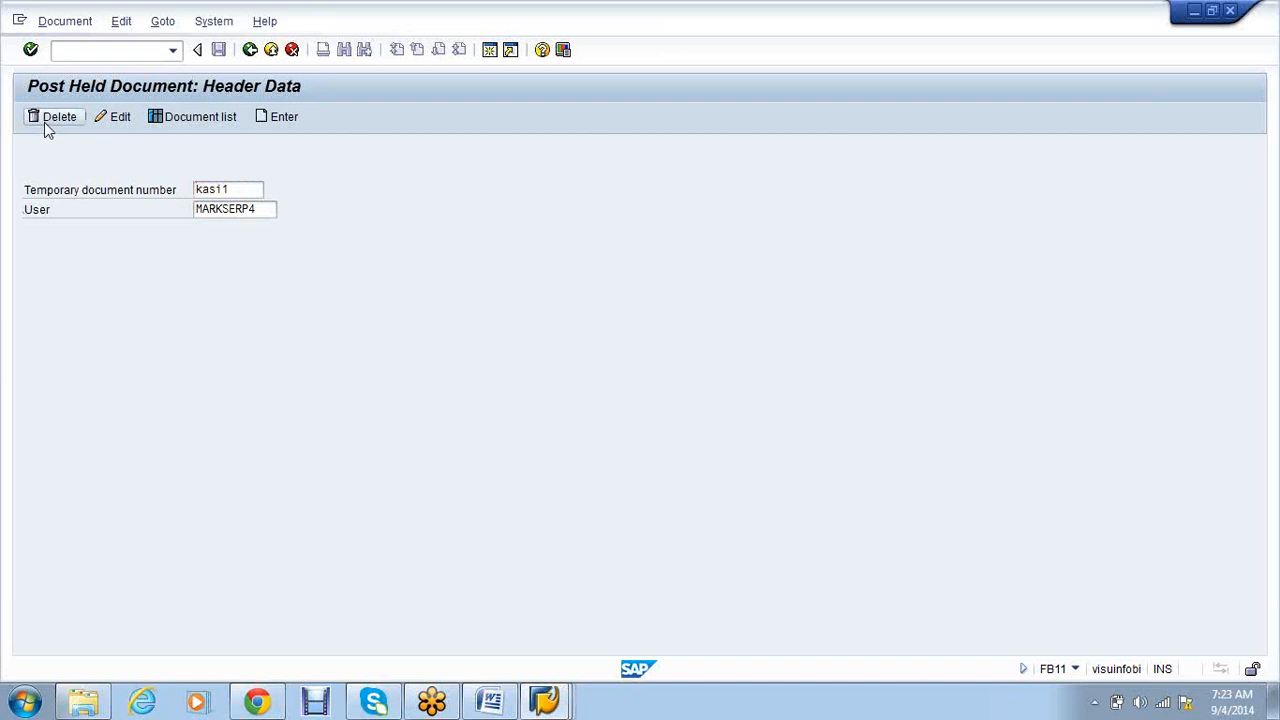
{"action": "left_click", "coordinate": [560, 695]}
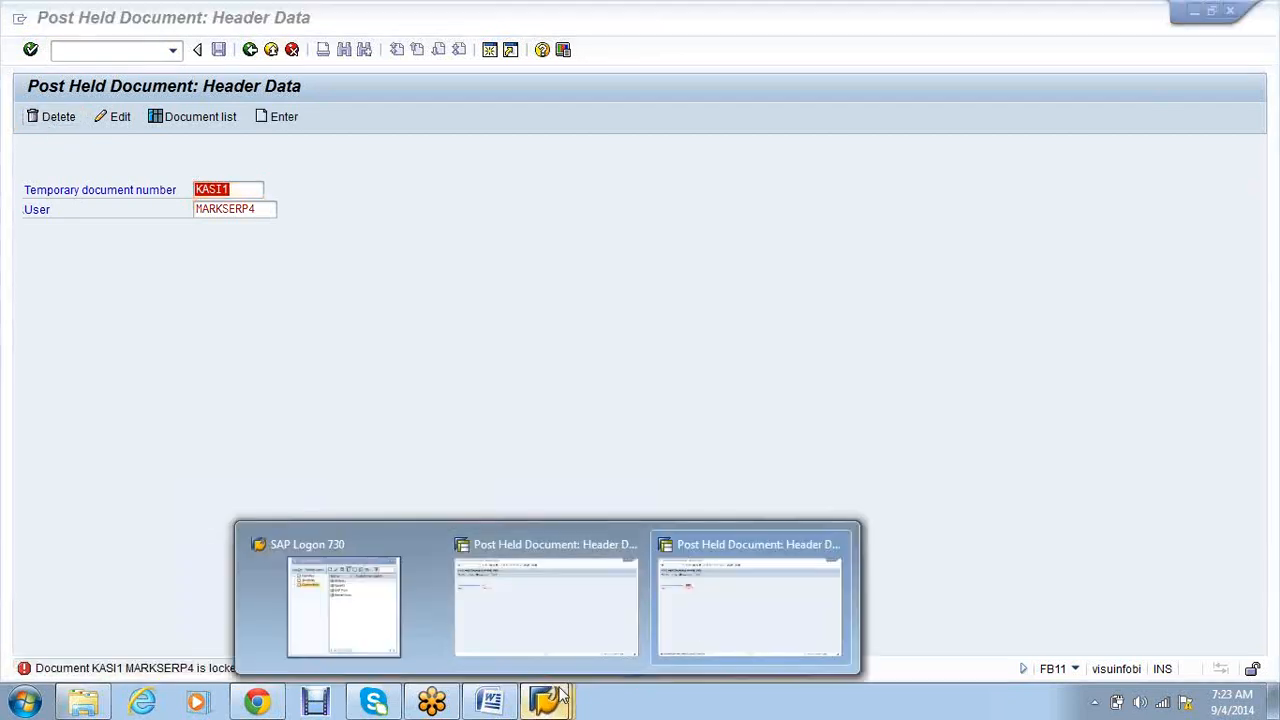
{"action": "left_click", "coordinate": [771, 623]}
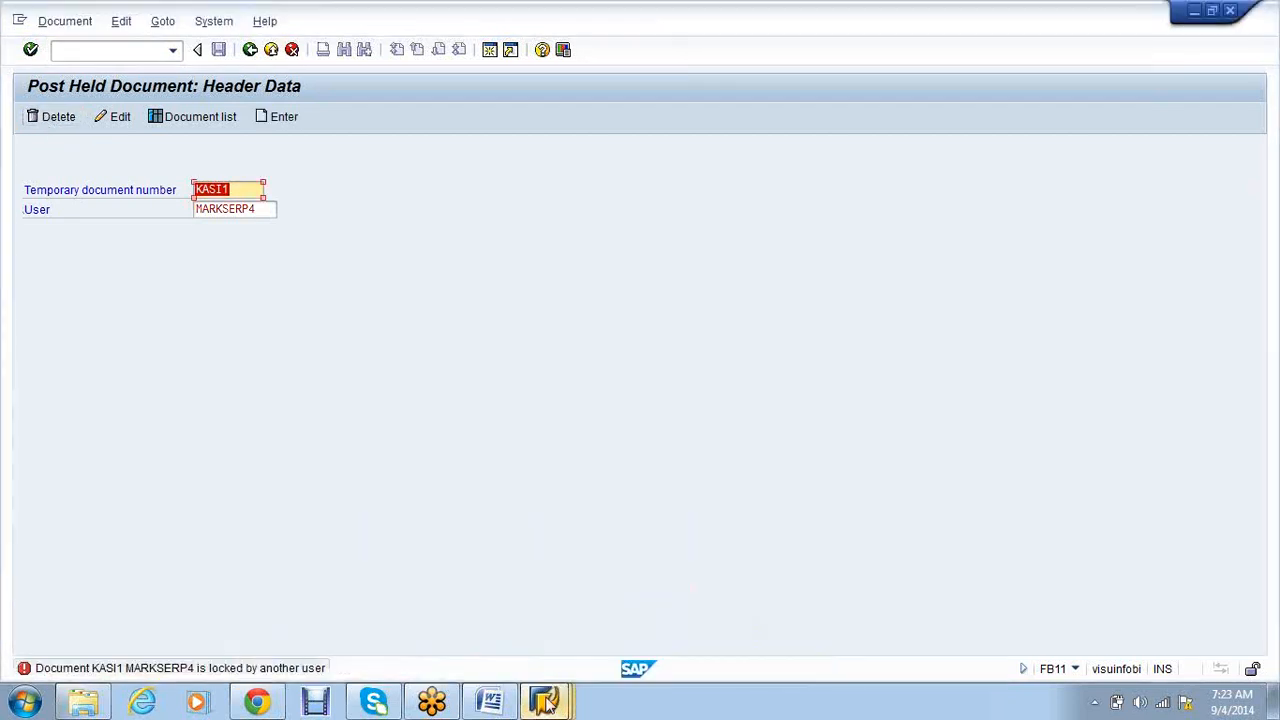
Step: Exit editing in the other FB11 session, discarding its data, and return that session to SAP Easy Access
{"action": "left_click", "coordinate": [547, 702]}
{"action": "left_click", "coordinate": [489, 608]}
{"action": "left_click", "coordinate": [292, 52]}
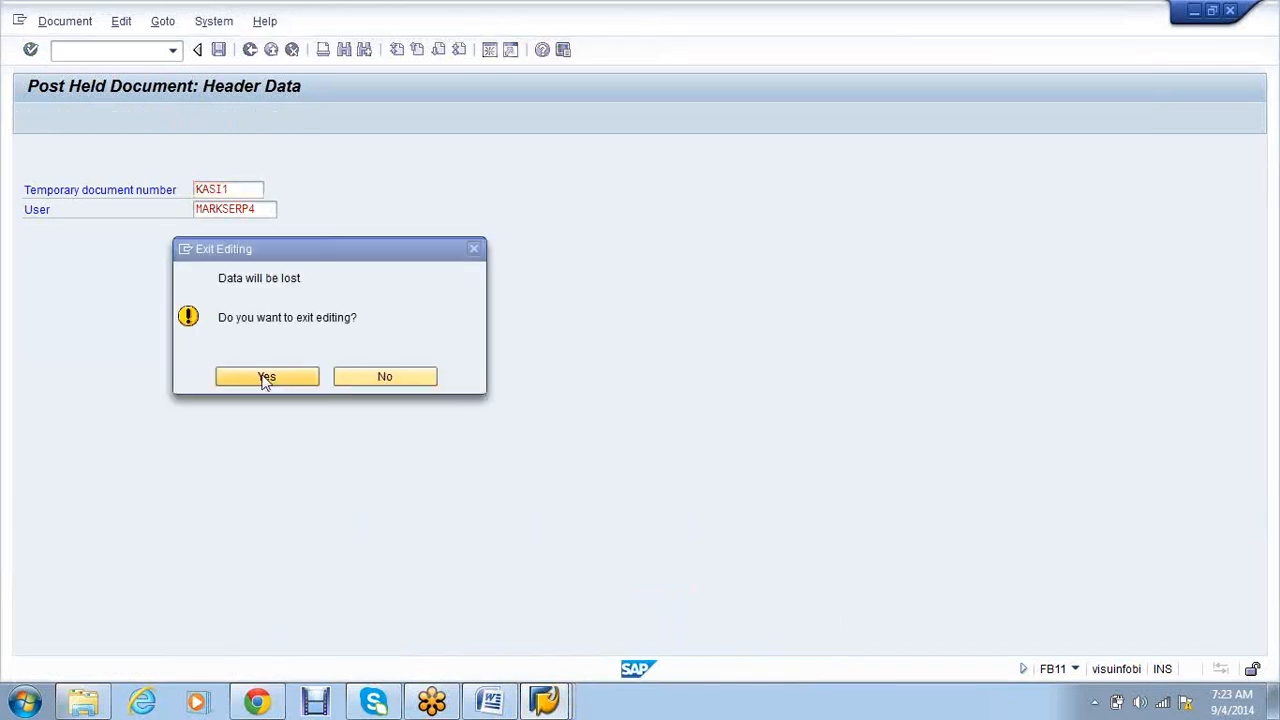
{"action": "left_click", "coordinate": [267, 379]}
{"action": "left_click", "coordinate": [100, 50]}
{"action": "type", "text": "/n"}
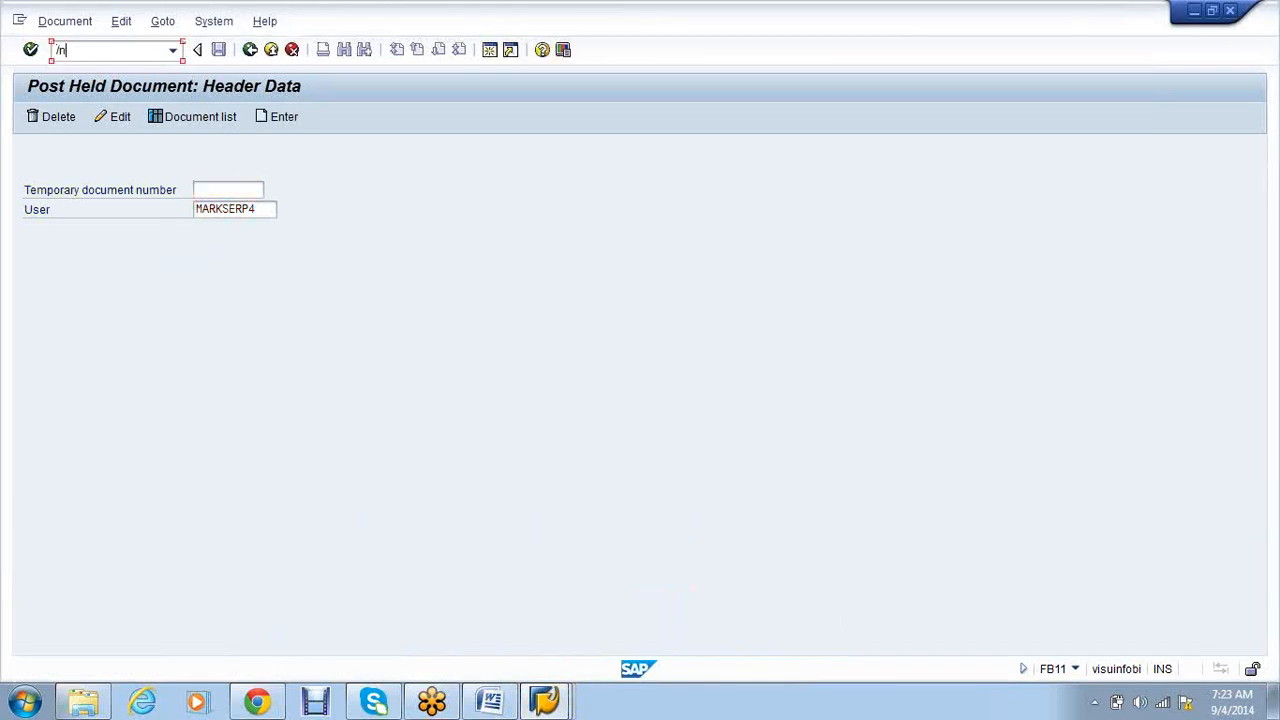
{"action": "key", "text": "Return"}
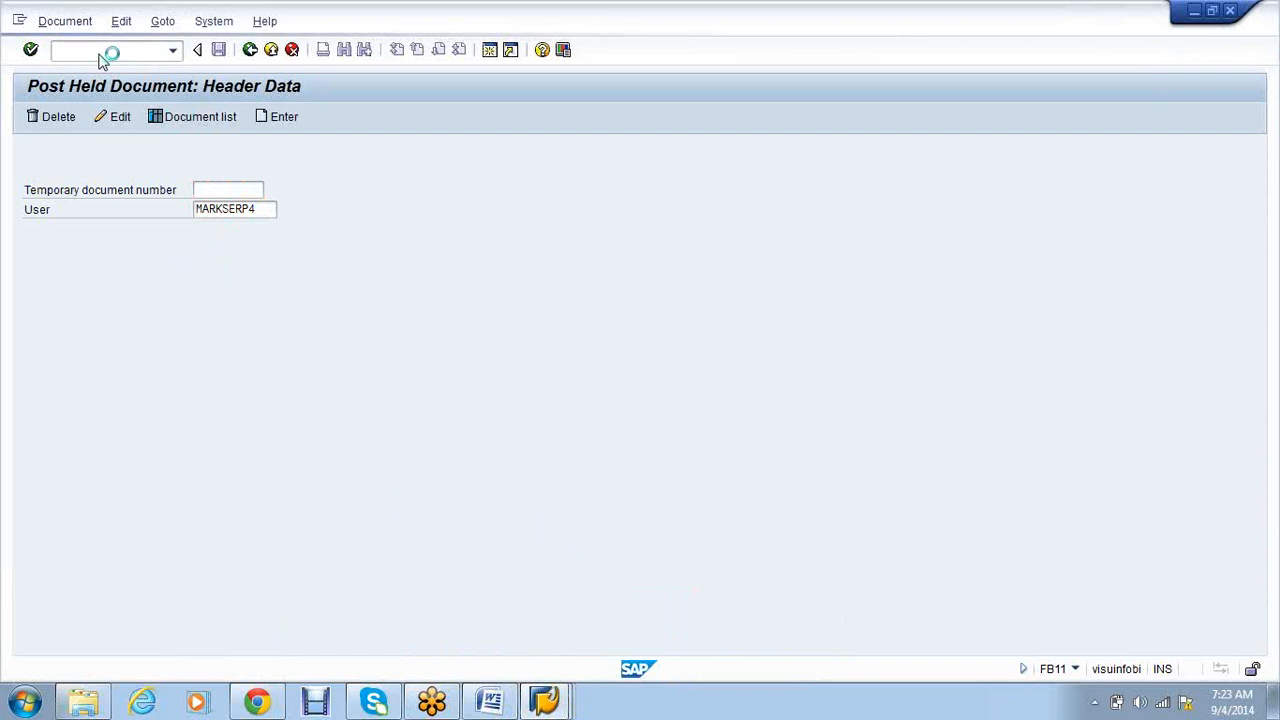
Step: Return to the second session, delete held document KASI1, and check whether it can still be retrieved
{"action": "left_click", "coordinate": [563, 707]}
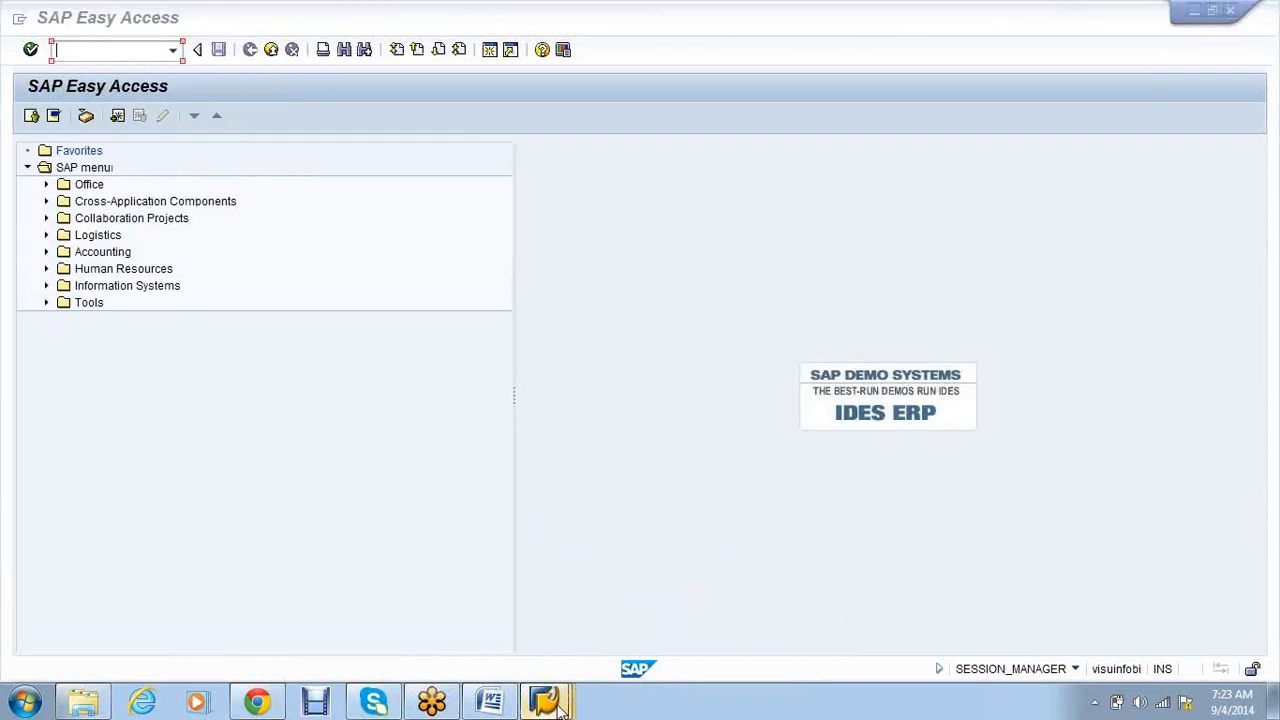
{"action": "left_click", "coordinate": [754, 588]}
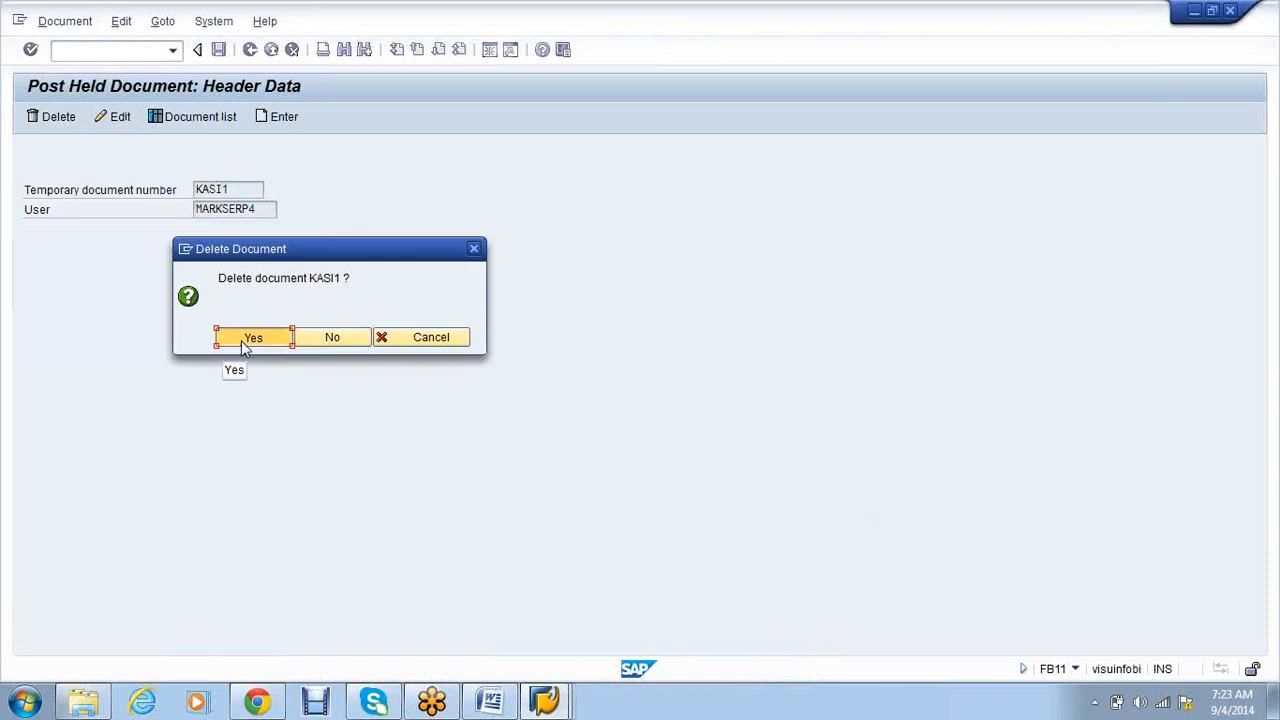
{"action": "left_click", "coordinate": [250, 338]}
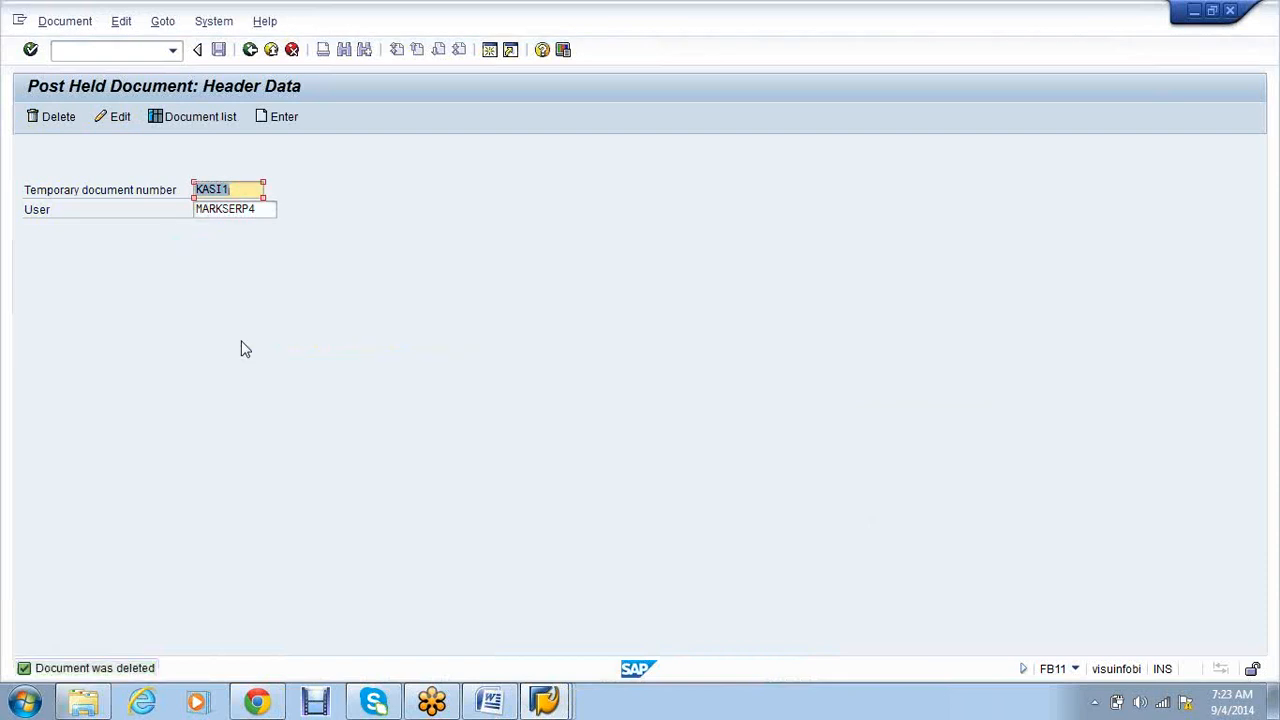
{"action": "key", "text": "Return"}
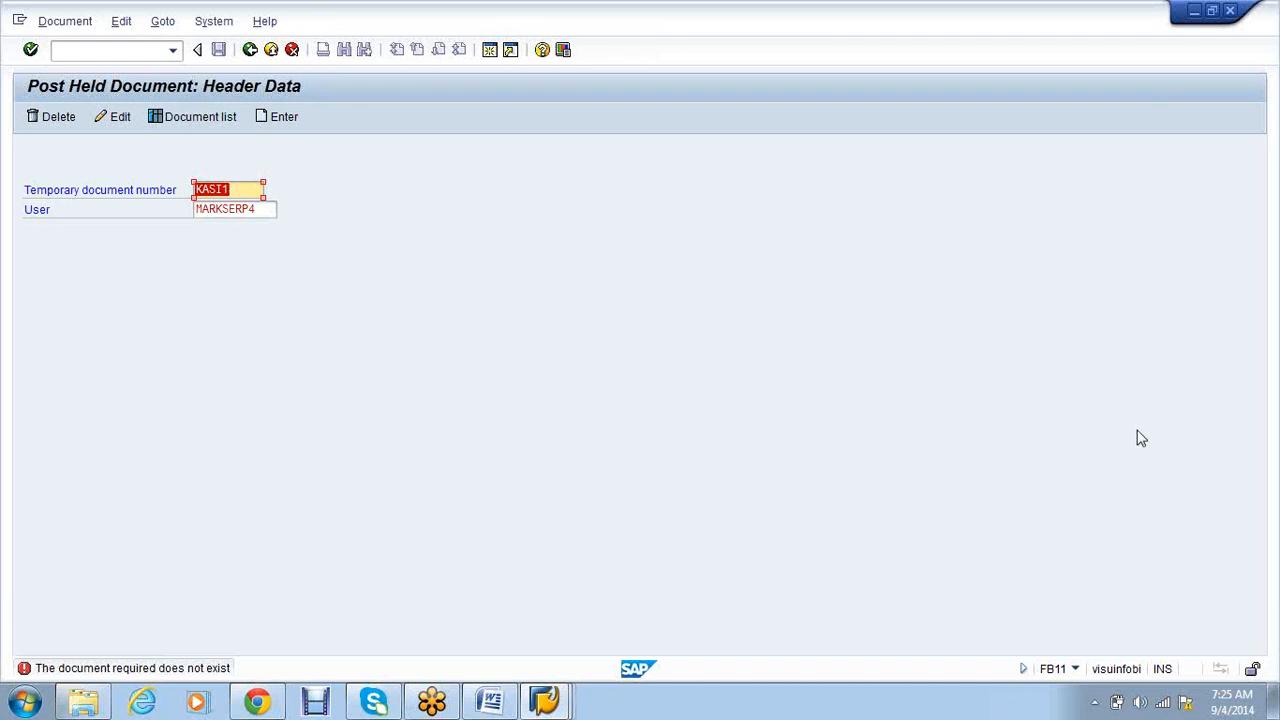
{"action": "left_click", "coordinate": [1147, 402]}
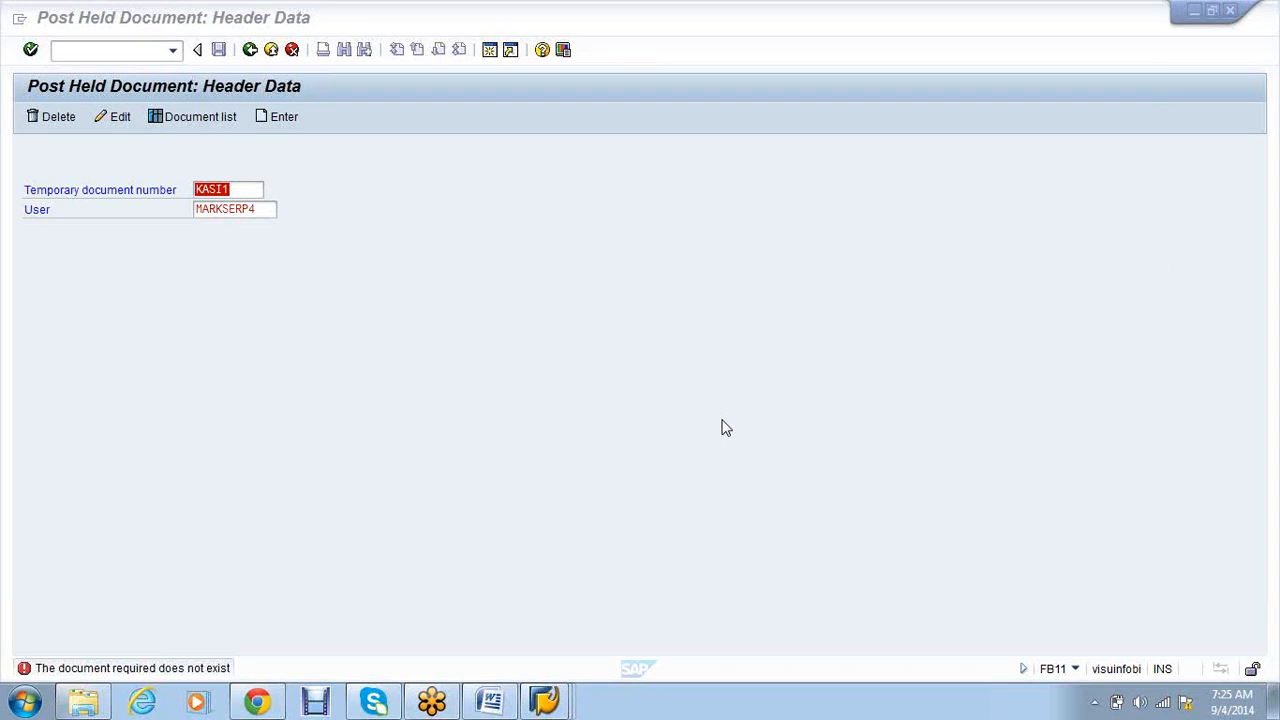
Step: Switch to the Word training notes and review the hold versus parking section
{"action": "left_click", "coordinate": [503, 703]}
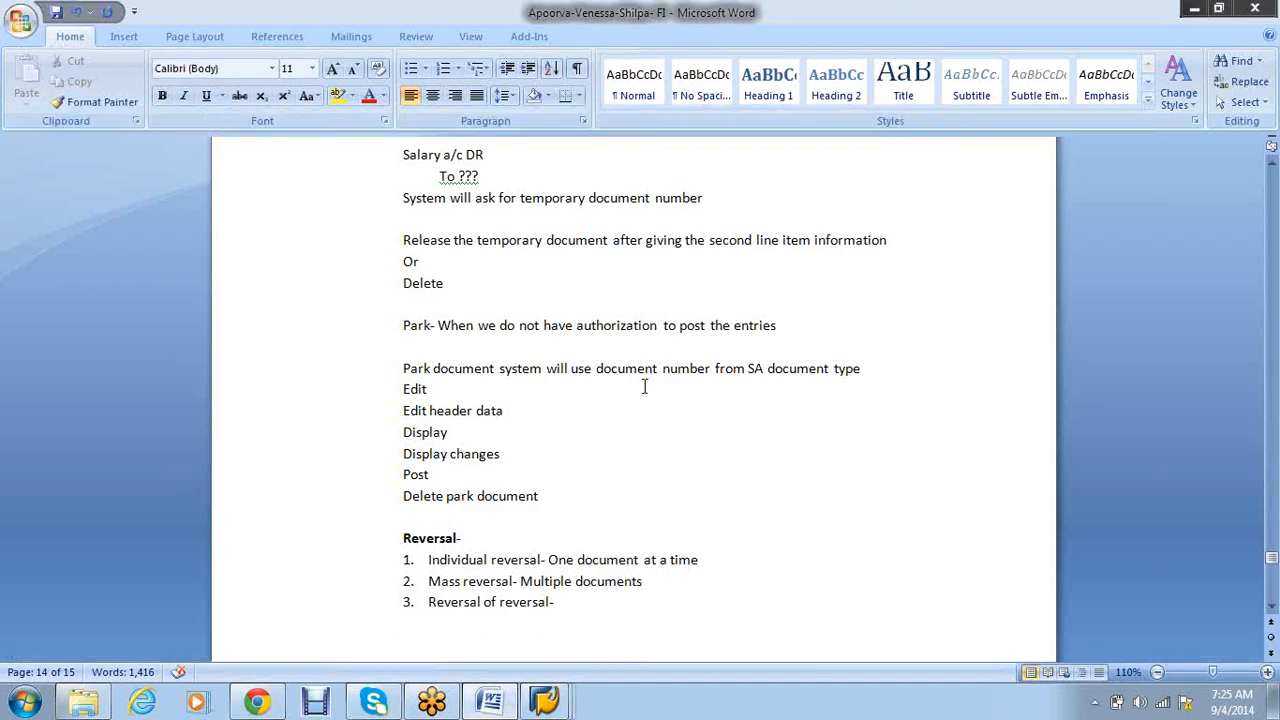
{"action": "scroll", "coordinate": [650, 395], "scroll_direction": "down", "scroll_amount": 2}
{"action": "scroll", "coordinate": [660, 408], "scroll_direction": "up", "scroll_amount": 3}
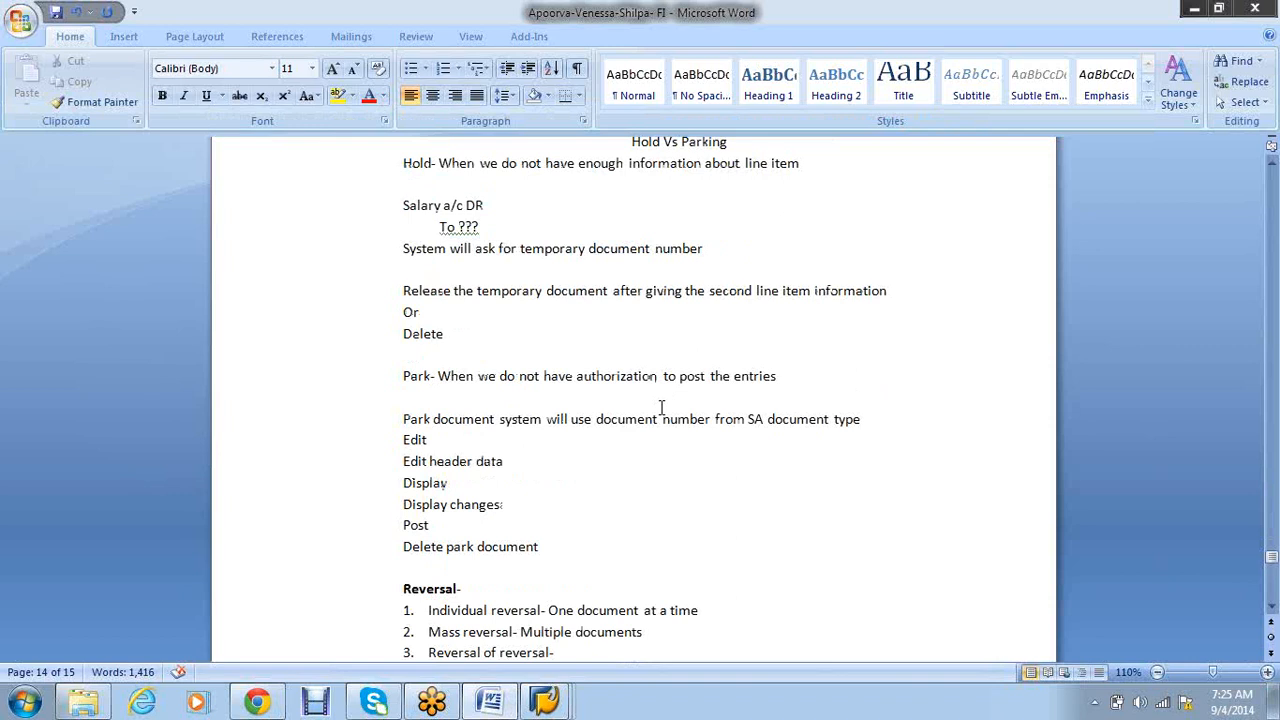
{"action": "scroll", "coordinate": [443, 257], "scroll_direction": "up", "scroll_amount": 2}
{"action": "scroll", "coordinate": [440, 270], "scroll_direction": "down", "scroll_amount": 4}
Step: Colour the parking notes red, from the "Park- When we do not have authorization" line through "Delete park document"
{"action": "left_click_drag", "start_coordinate": [403, 274], "coordinate": [548, 446]}
{"action": "left_click", "coordinate": [626, 416]}
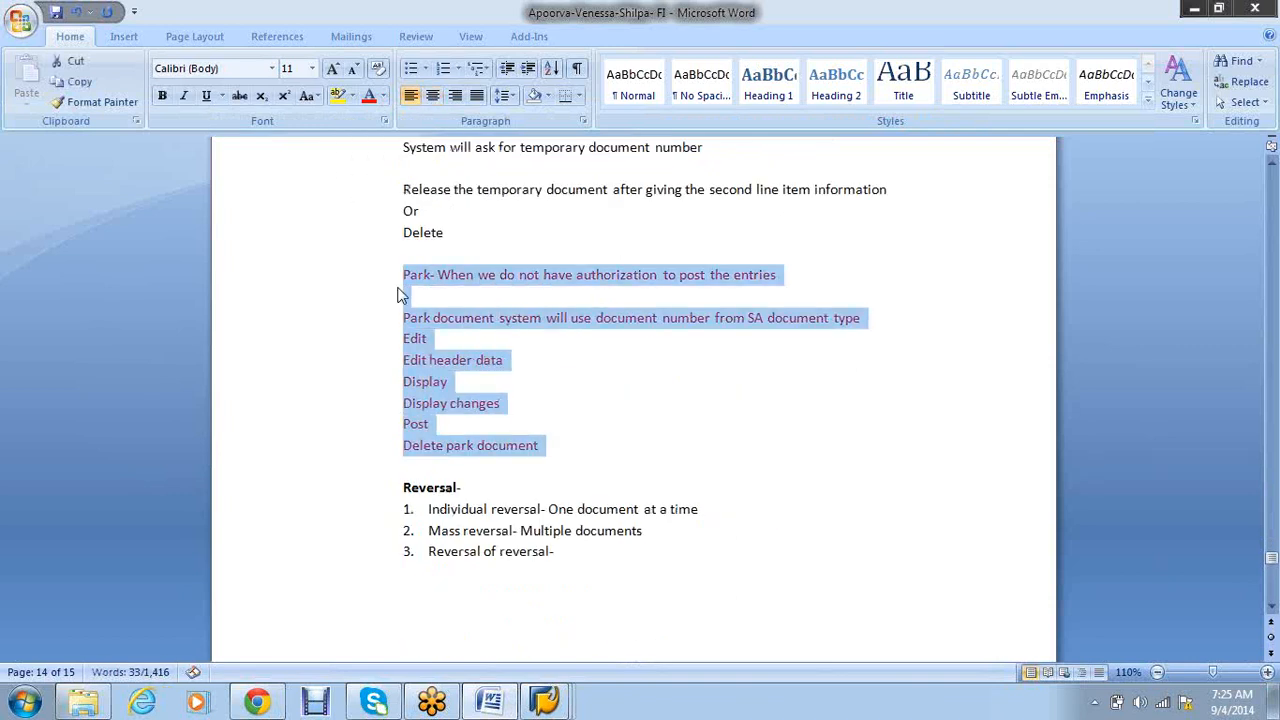
{"action": "left_click", "coordinate": [634, 429]}
{"action": "left_click_drag", "start_coordinate": [408, 279], "coordinate": [545, 447]}
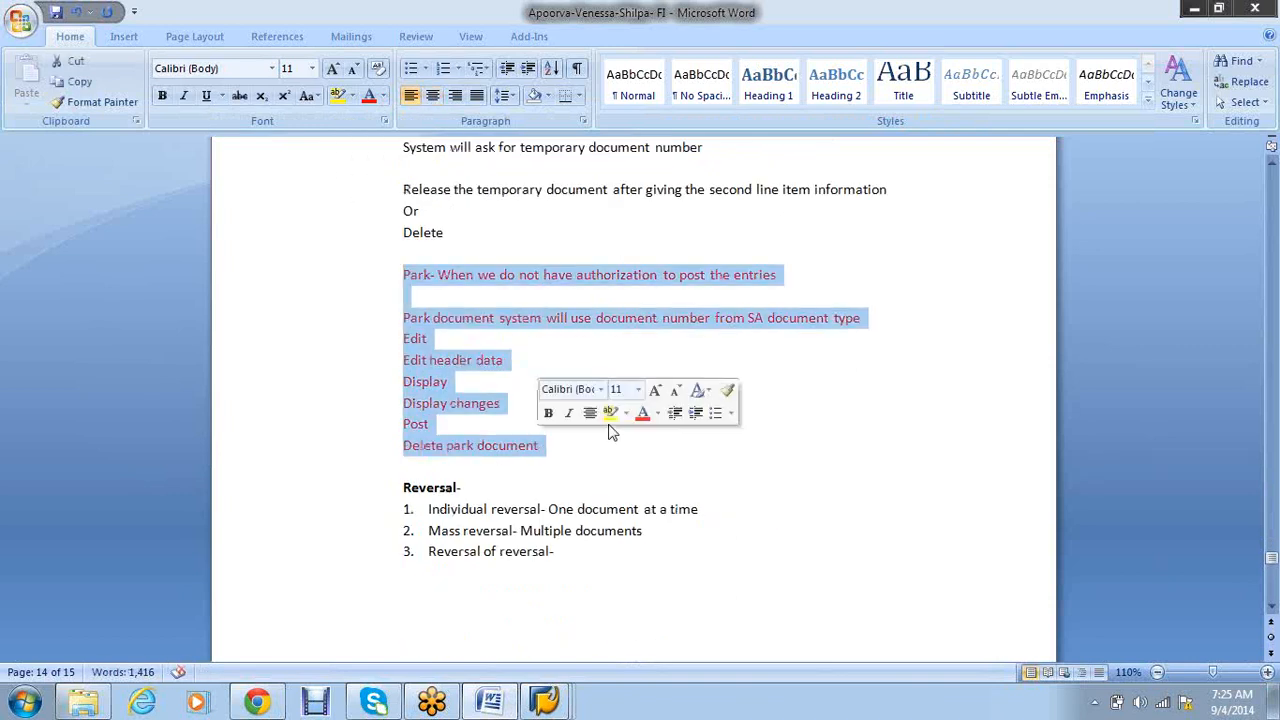
{"action": "left_click", "coordinate": [635, 477]}
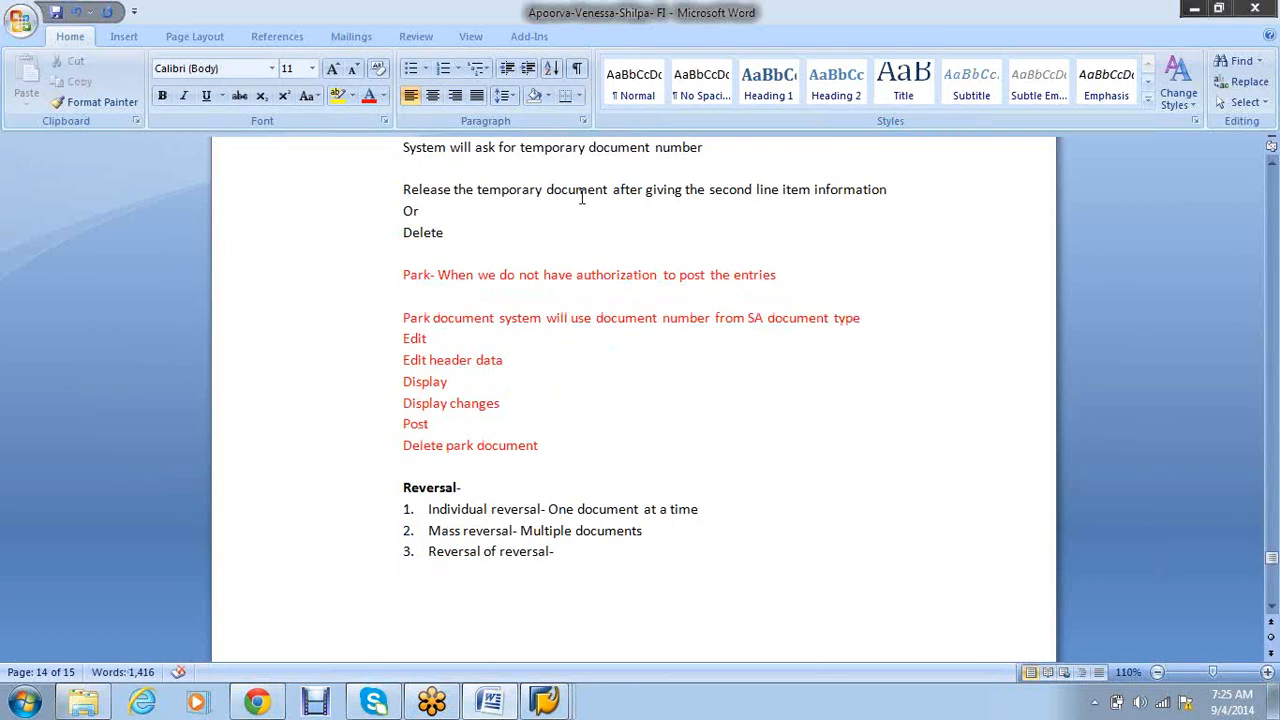
Step: Copy the black text formatting of the "Release the temporary document" line onto the whole block of parking notes
{"action": "left_click_drag", "start_coordinate": [578, 195], "coordinate": [561, 195]}
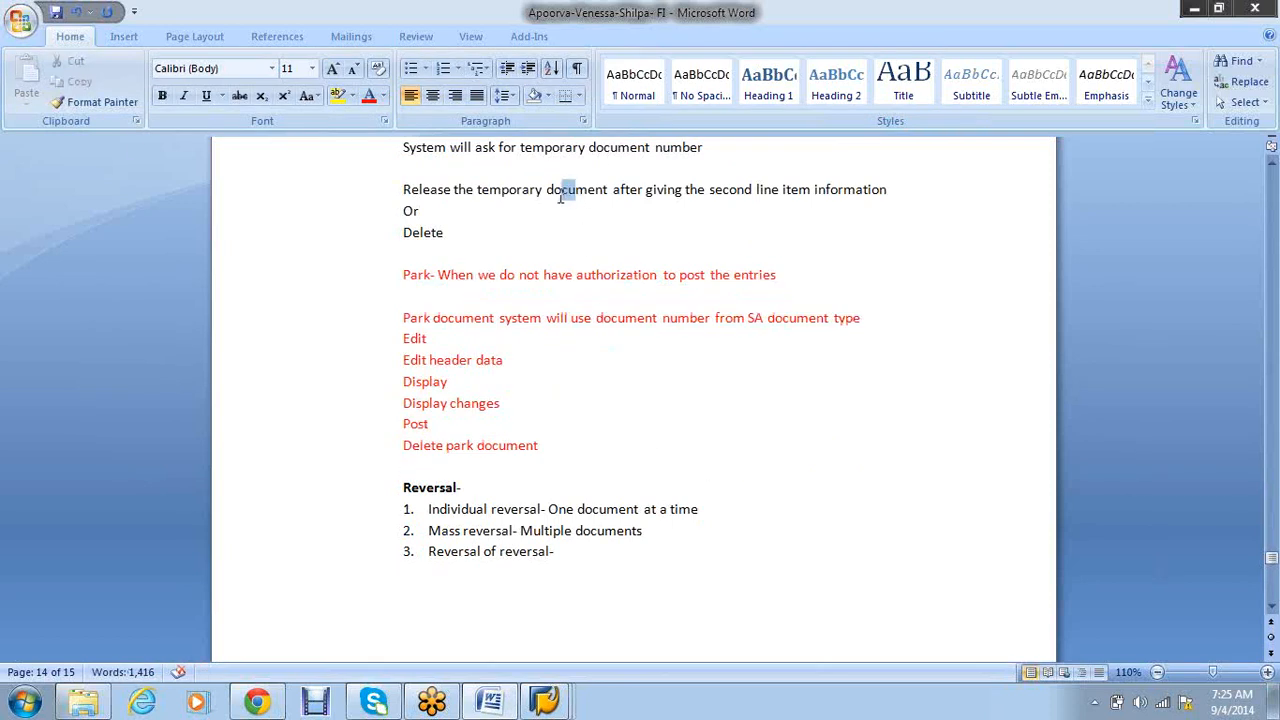
{"action": "left_click", "coordinate": [120, 104]}
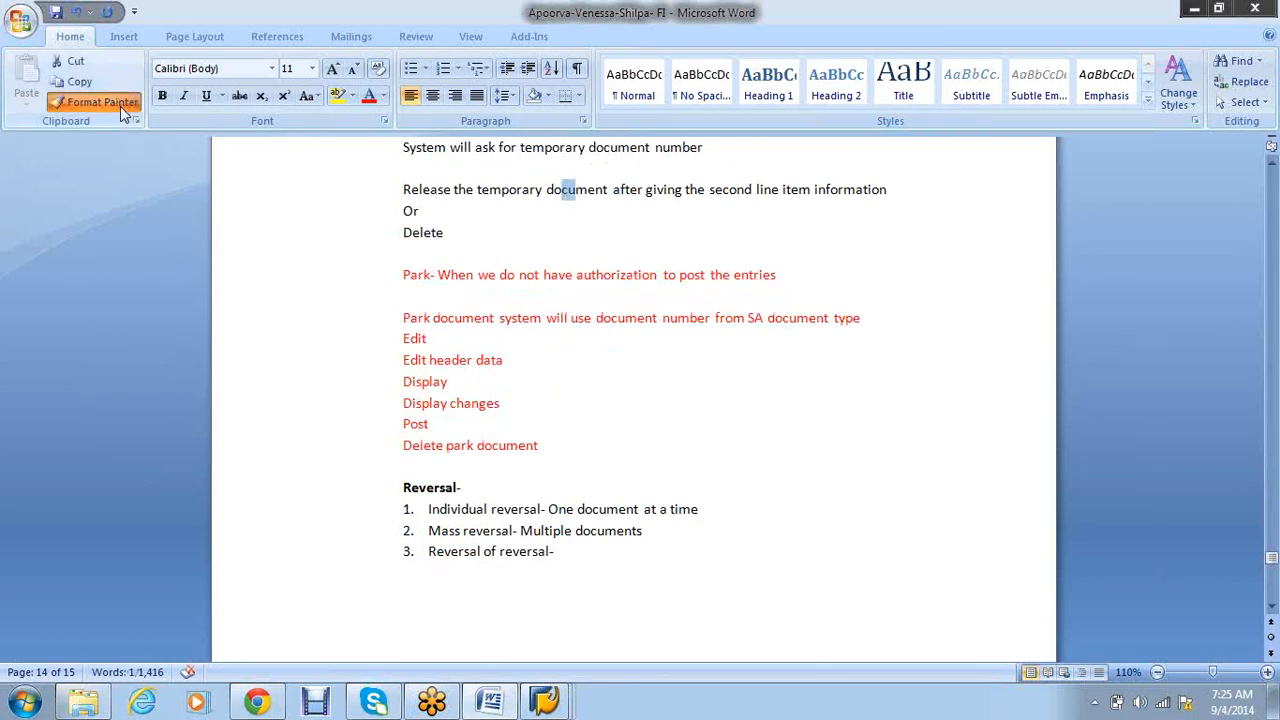
{"action": "mouse_move", "coordinate": [395, 276]}
{"action": "left_mouse_down"}
{"action": "mouse_move", "coordinate": [594, 423]}
{"action": "mouse_move", "coordinate": [548, 447]}
{"action": "left_mouse_up"}
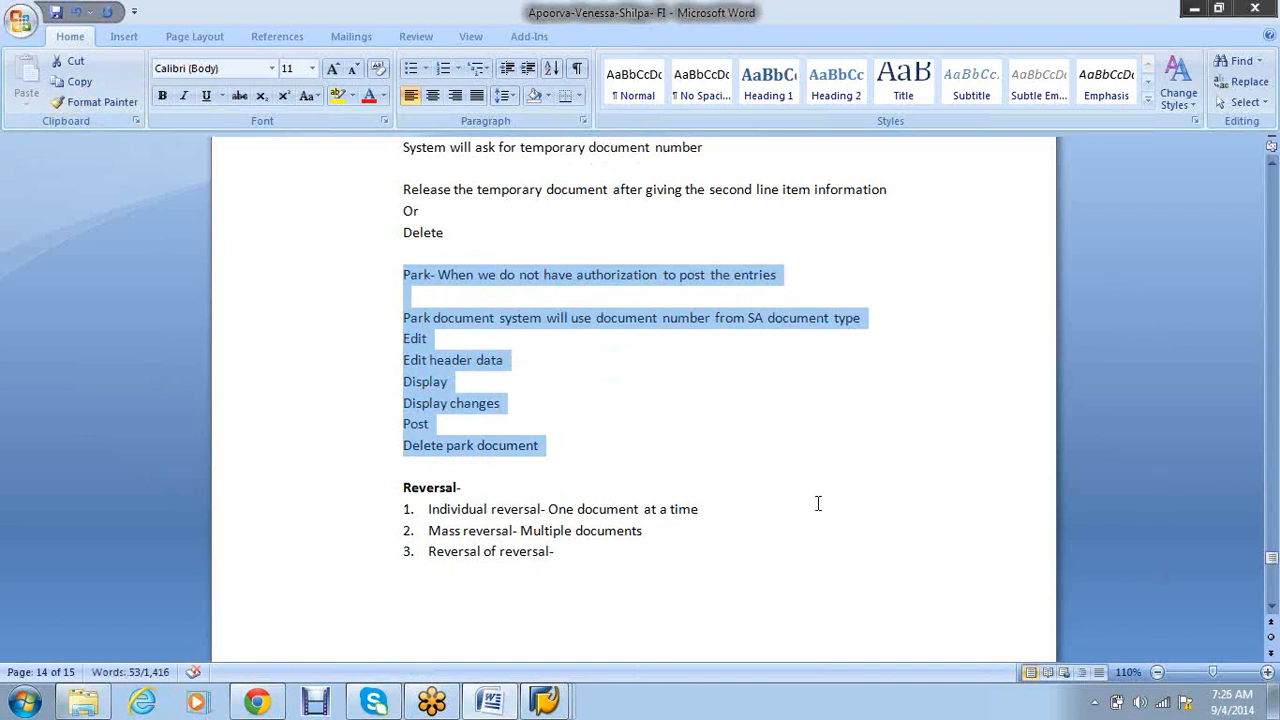
Step: Switch to the SAP session on Post Held Document and start transaction F-02 there
{"action": "left_click", "coordinate": [546, 700]}
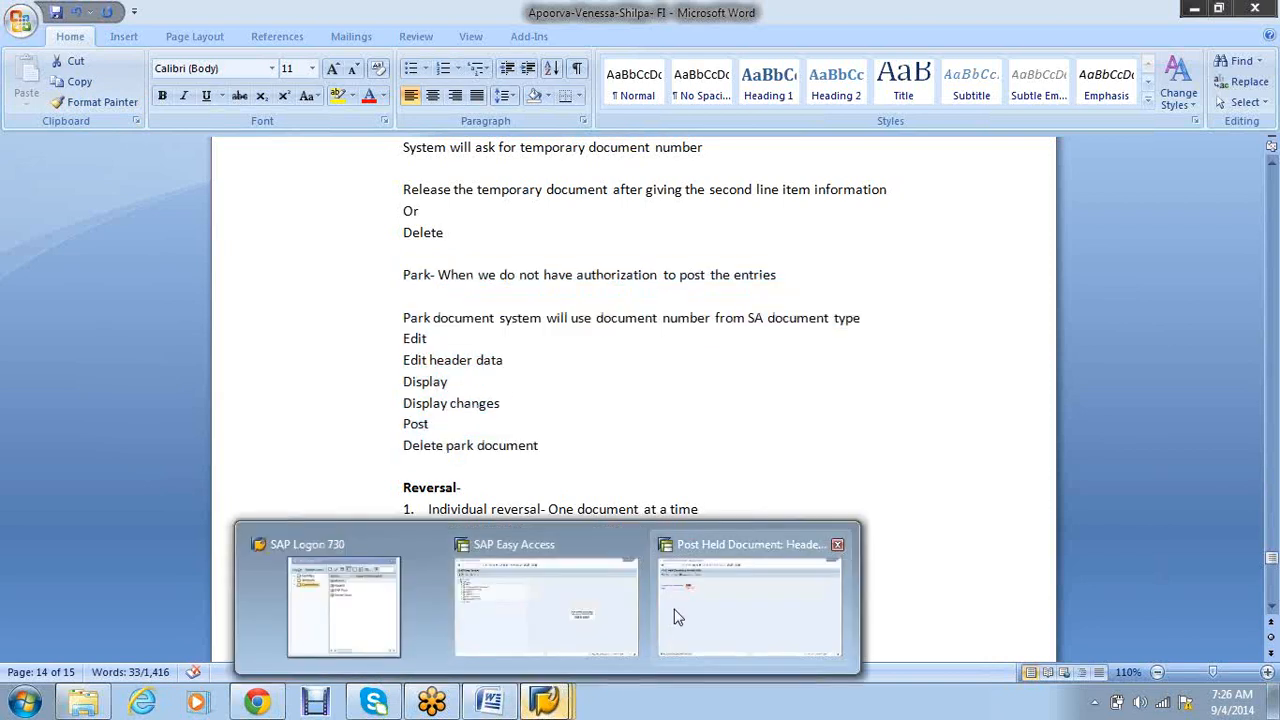
{"action": "left_click", "coordinate": [677, 614]}
{"action": "left_click", "coordinate": [122, 54]}
{"action": "type", "text": "/n"}
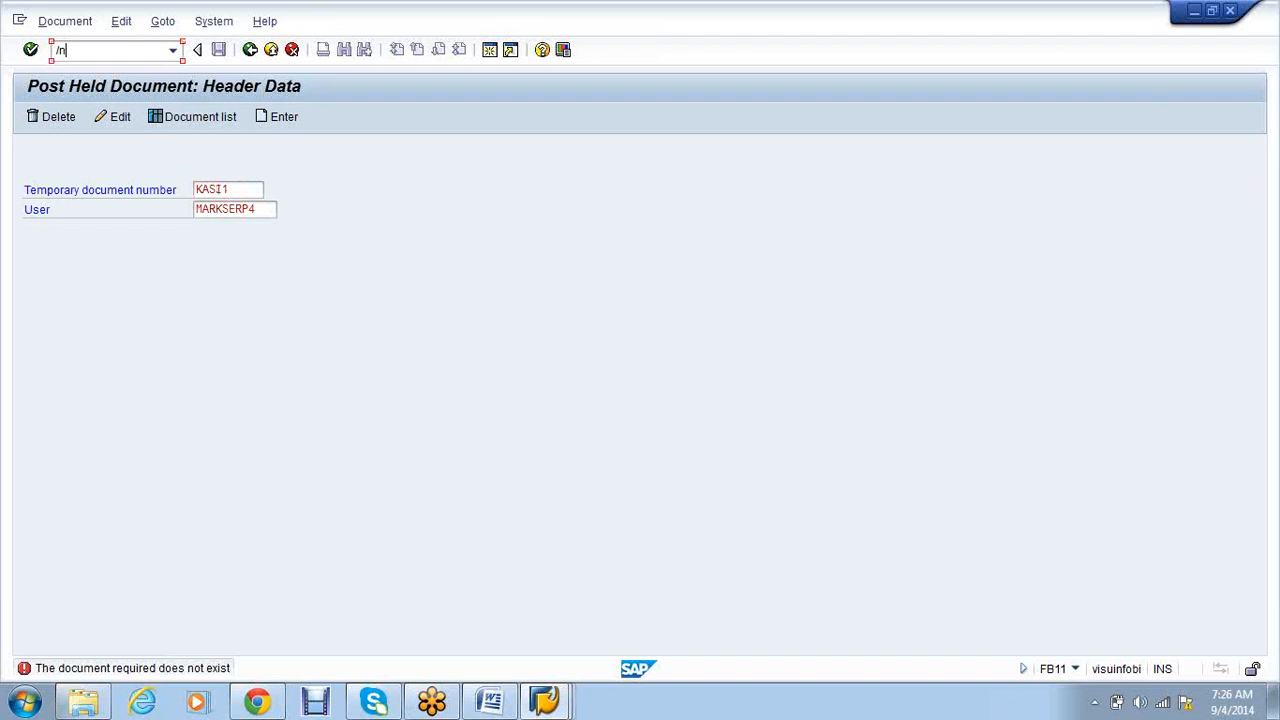
{"action": "type", "text": "f-02"}
{"action": "key", "text": "Return"}
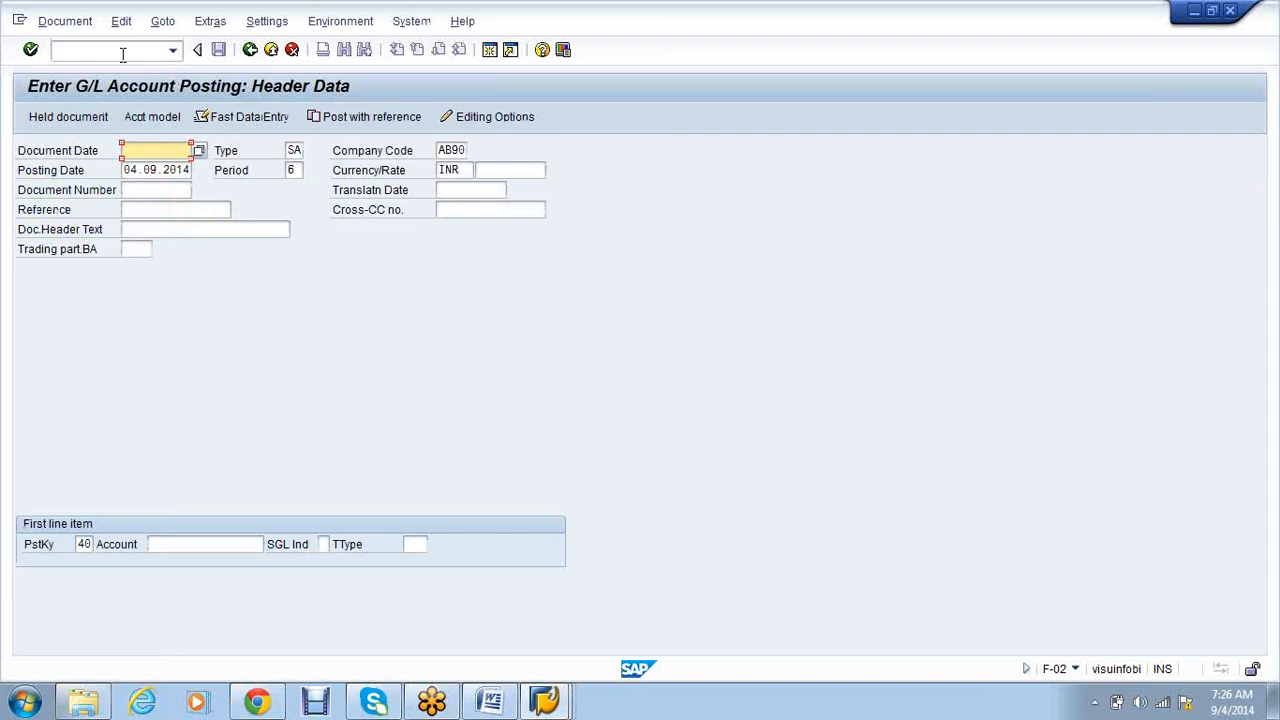
Step: Read the field help for the document date and the posting date in the G/L posting header
{"action": "left_click", "coordinate": [123, 52]}
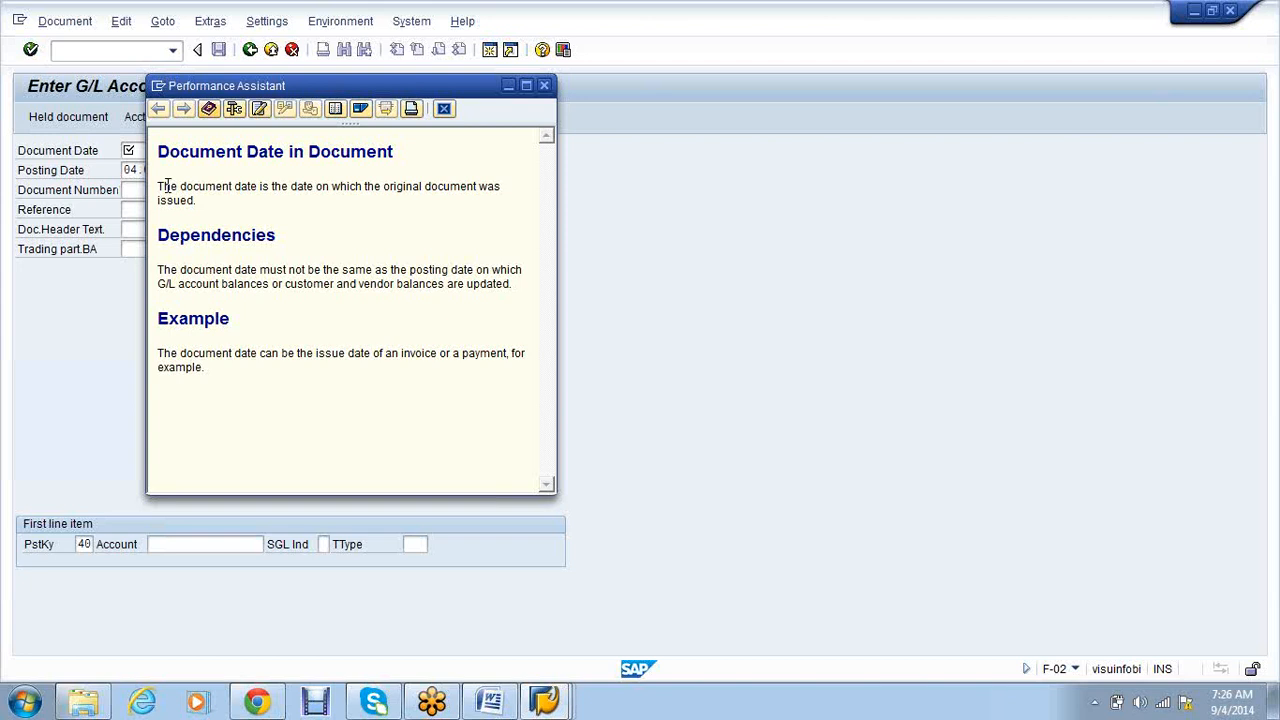
{"action": "left_click", "coordinate": [548, 85]}
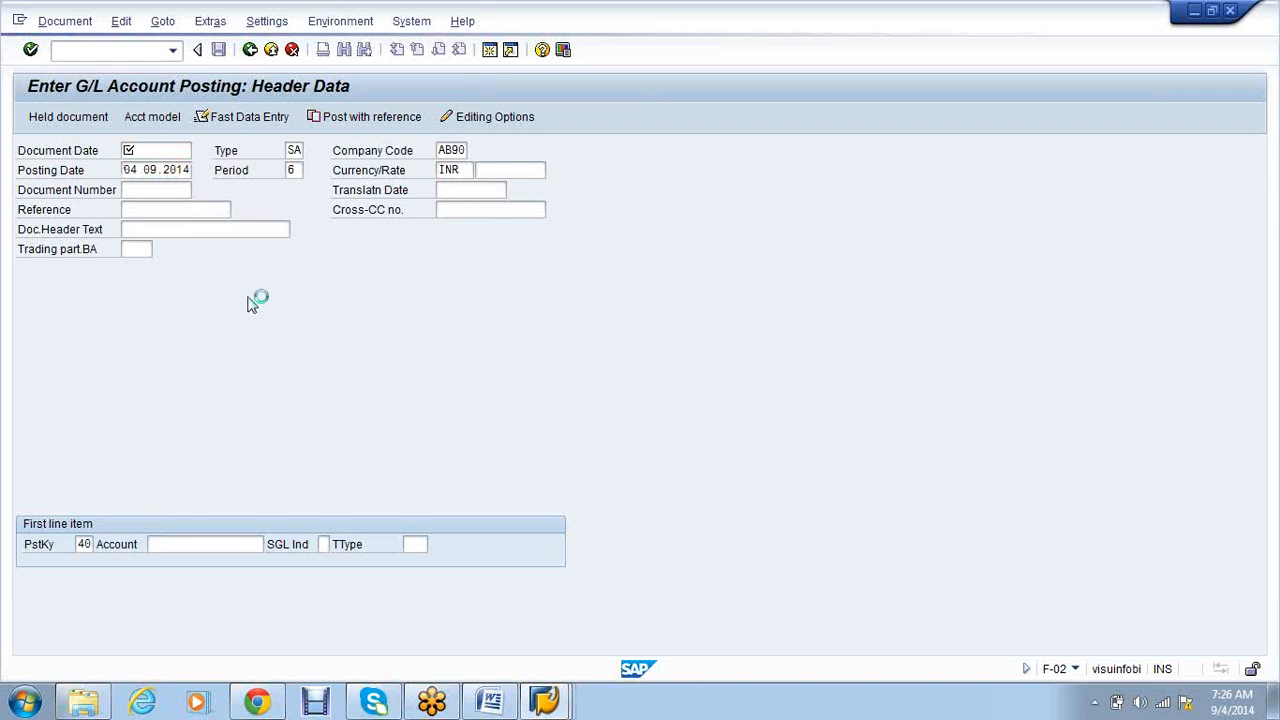
{"action": "key", "text": "F1"}
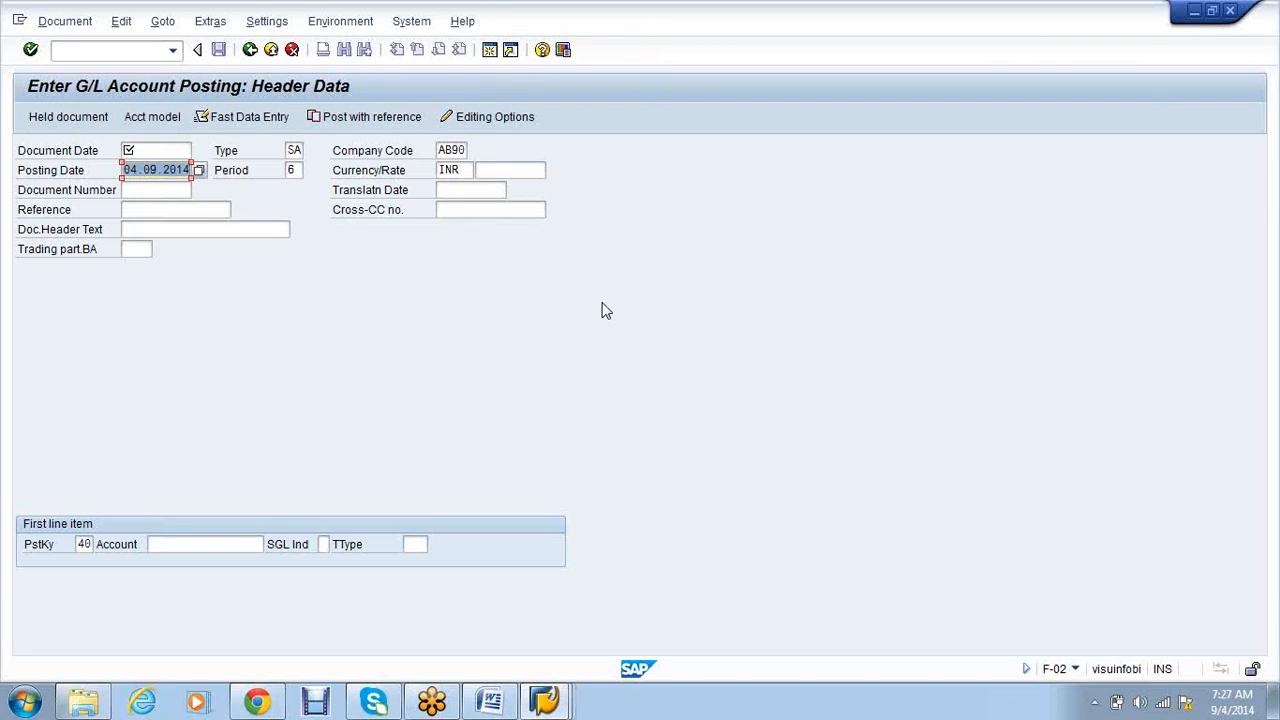
{"action": "left_click", "coordinate": [136, 147]}
{"action": "key", "text": "Tab"}
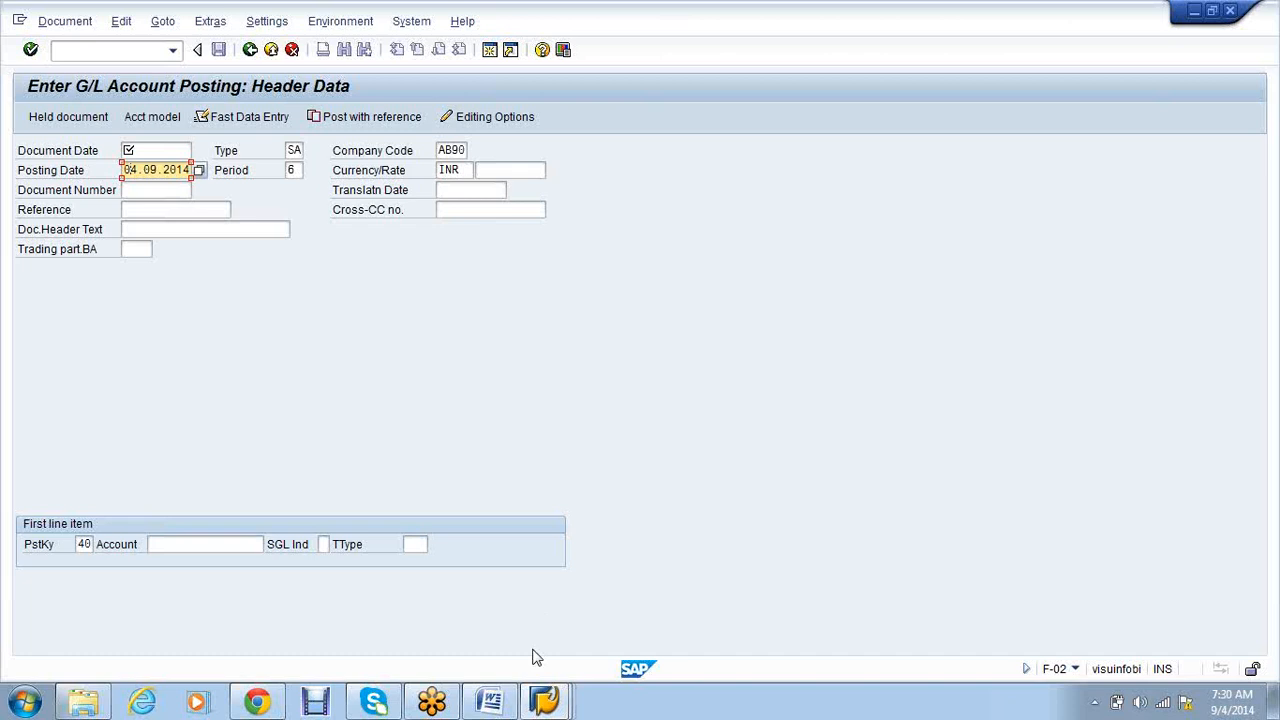
Step: Switch to the Word notes and go over the park authorization line and the line on SA document type numbering
{"action": "left_click", "coordinate": [492, 703]}
{"action": "left_click_drag", "start_coordinate": [776, 275], "coordinate": [543, 275]}
{"action": "left_click", "coordinate": [666, 390]}
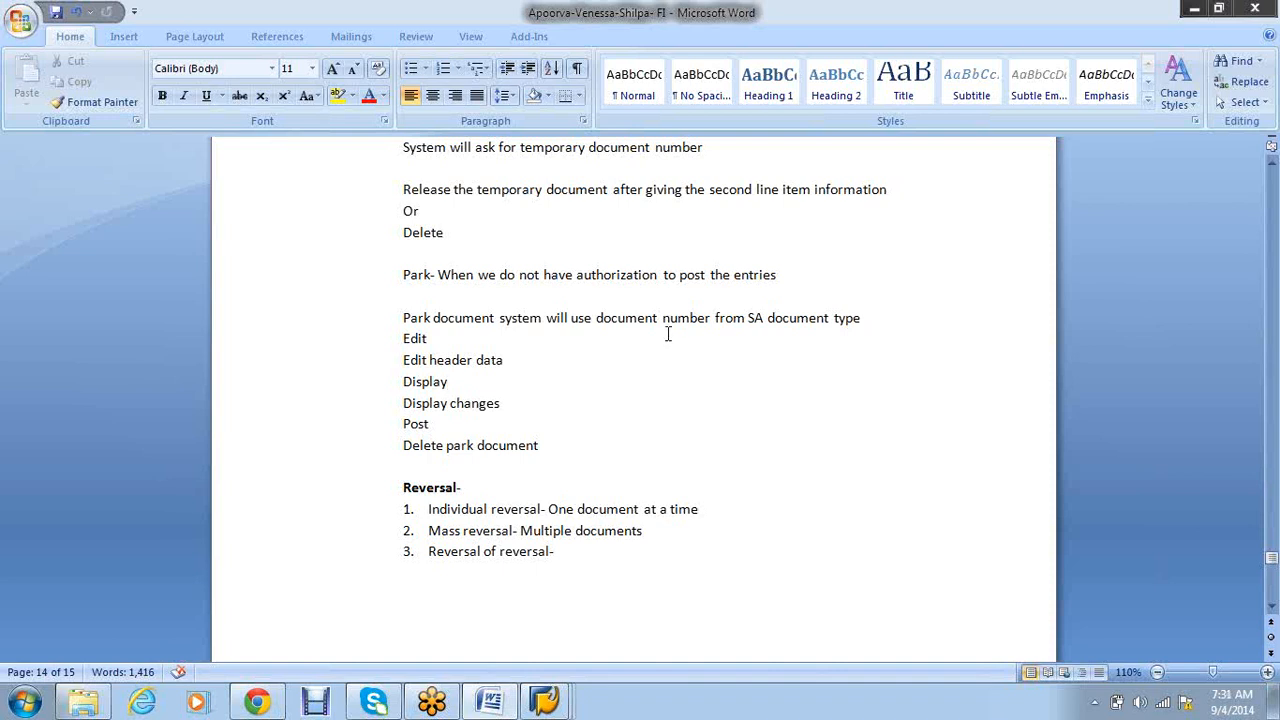
{"action": "left_click_drag", "start_coordinate": [866, 317], "coordinate": [427, 320]}
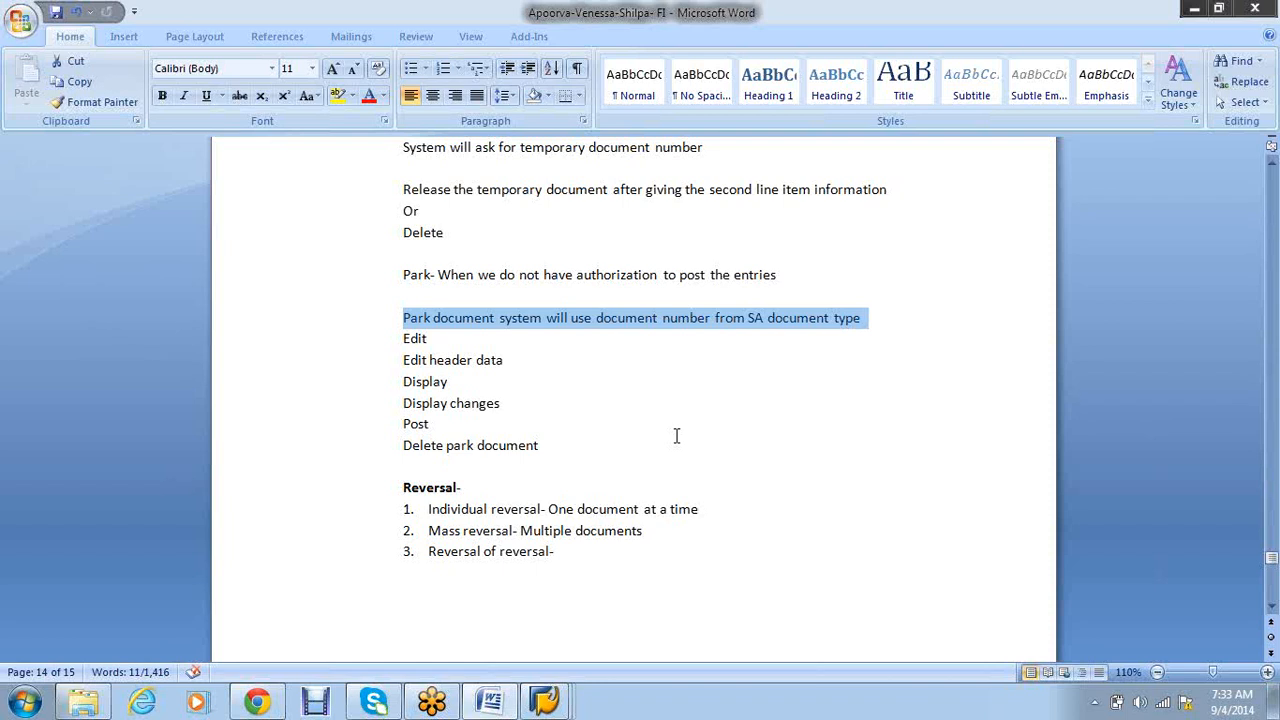
Step: Return to the F-02 session and enter document date 04.09.2014 with G/L account 300000 as the first debit item
{"action": "left_click", "coordinate": [545, 704]}
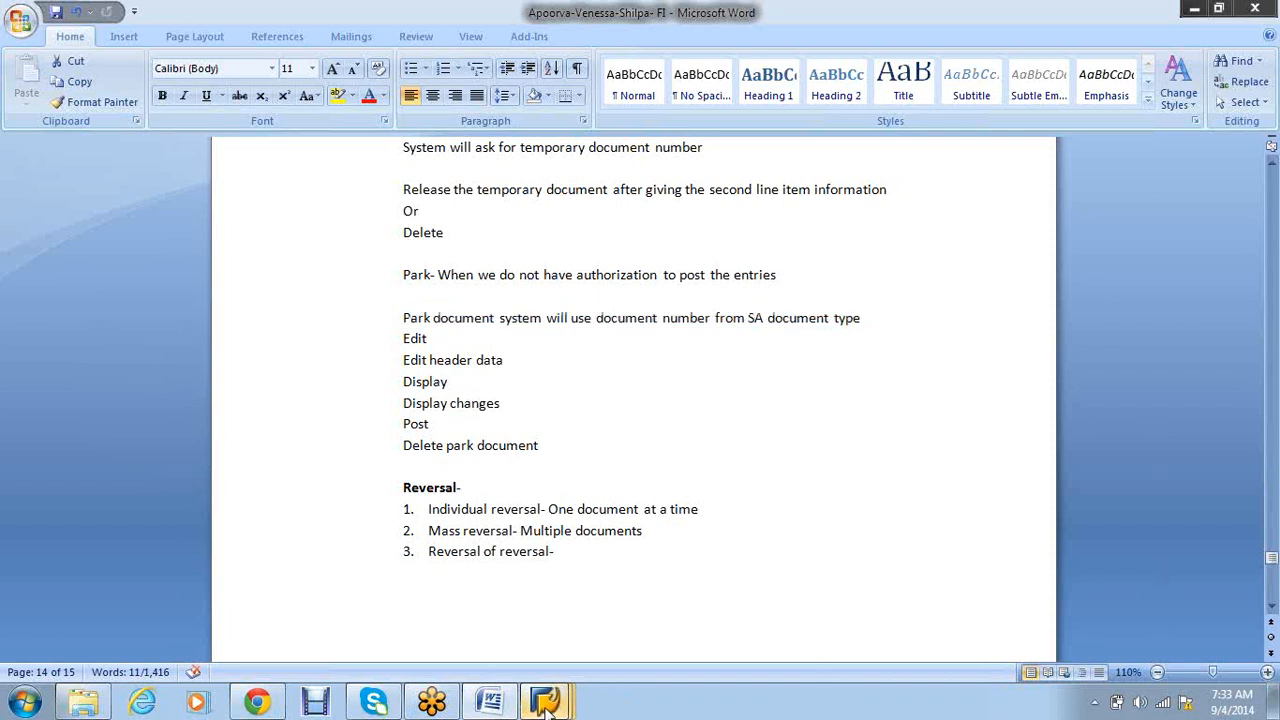
{"action": "left_click", "coordinate": [751, 594]}
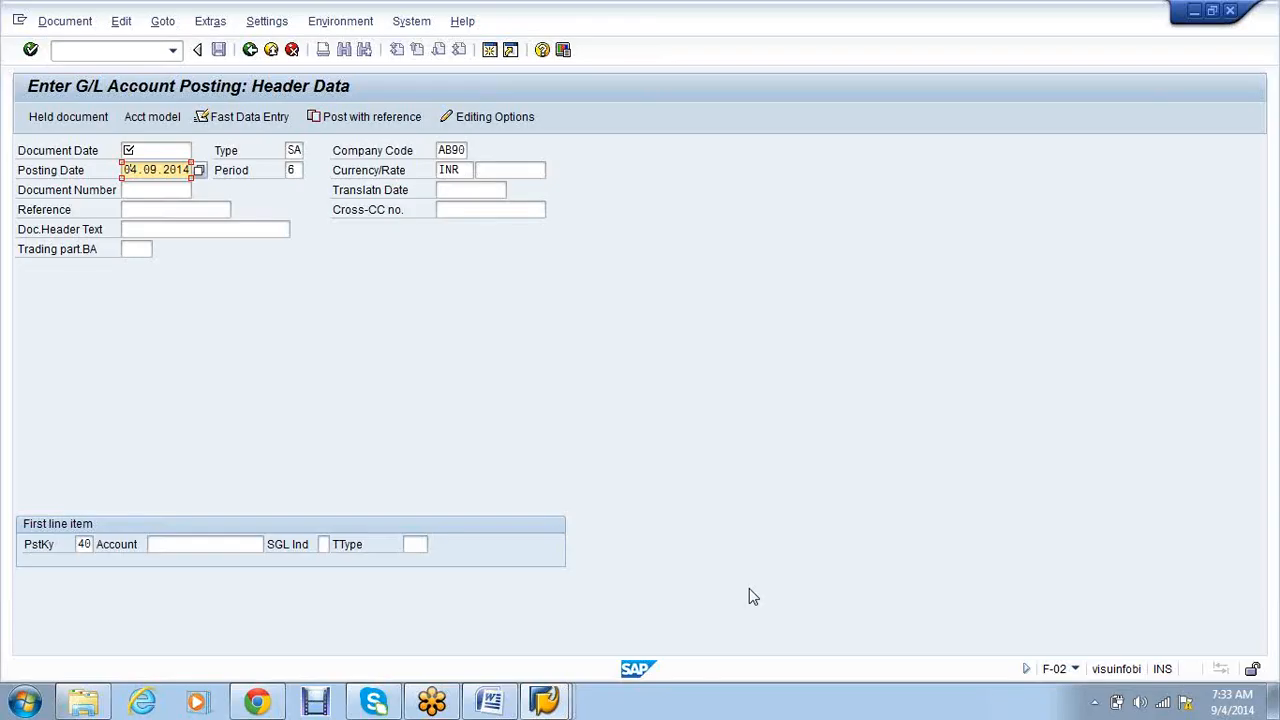
{"action": "left_click", "coordinate": [155, 150]}
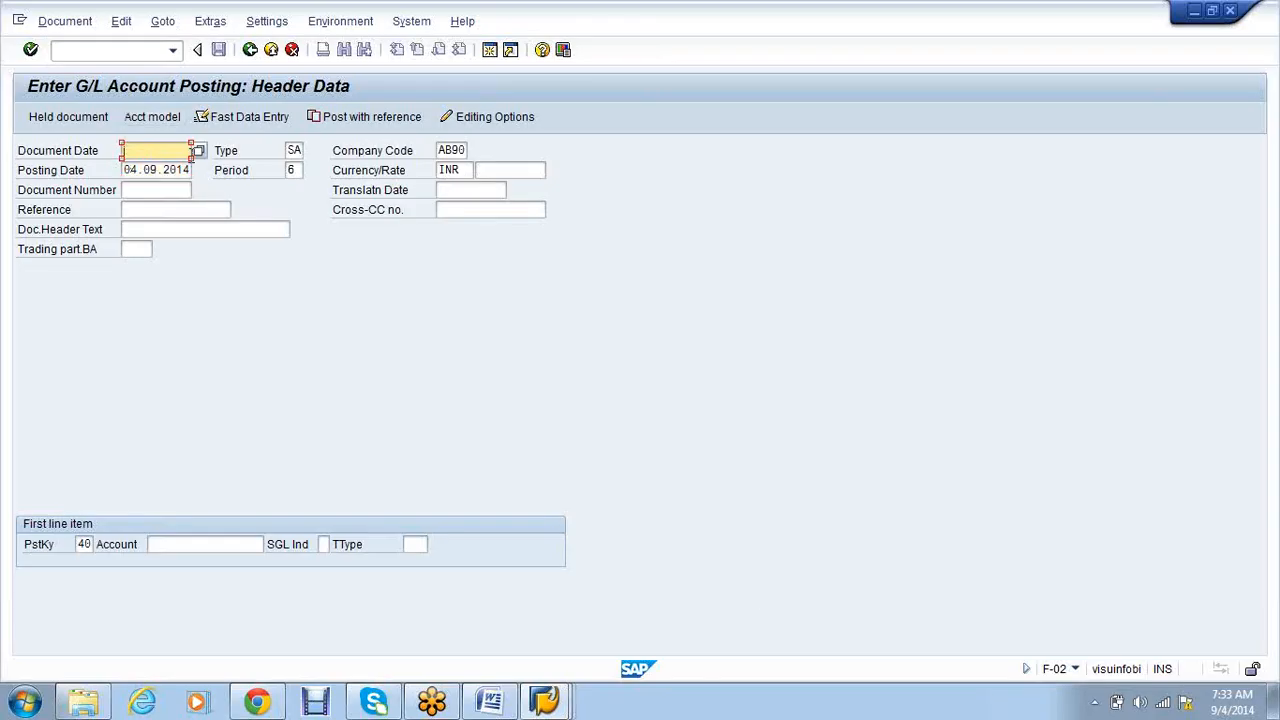
{"action": "type", "text": "04"}
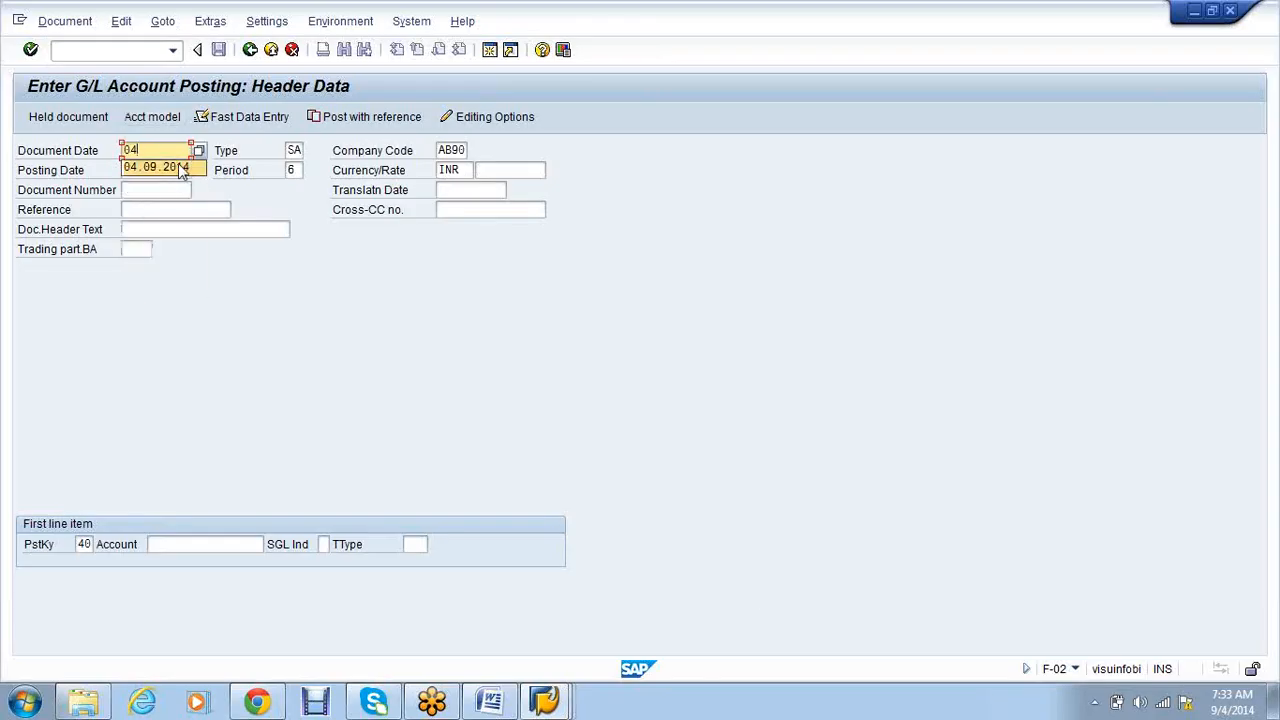
{"action": "left_click", "coordinate": [178, 167]}
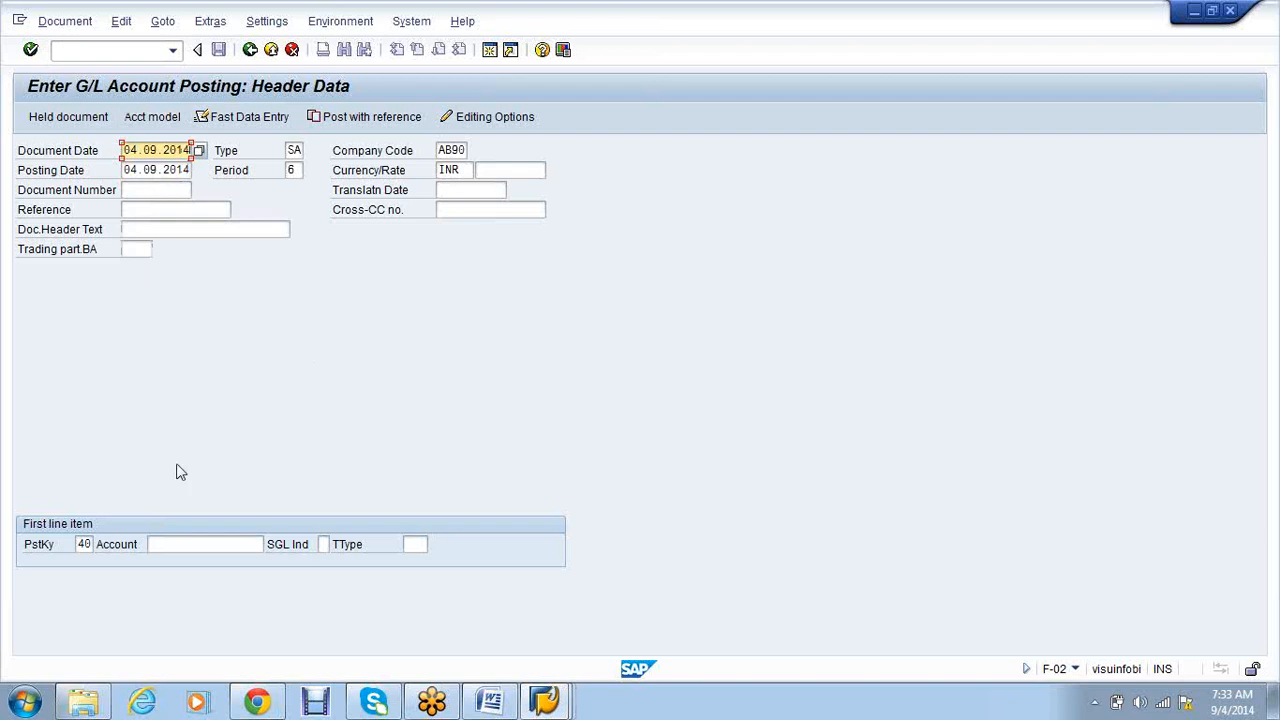
{"action": "left_click", "coordinate": [166, 544]}
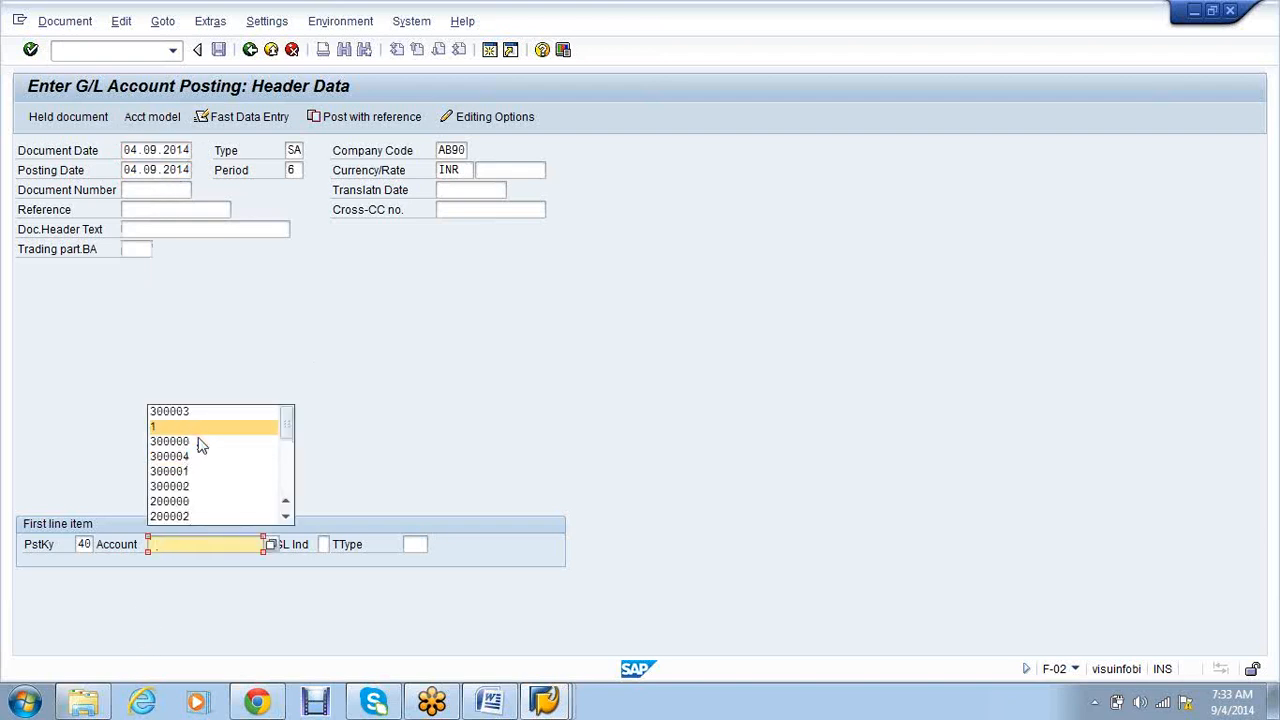
{"action": "left_click", "coordinate": [200, 443]}
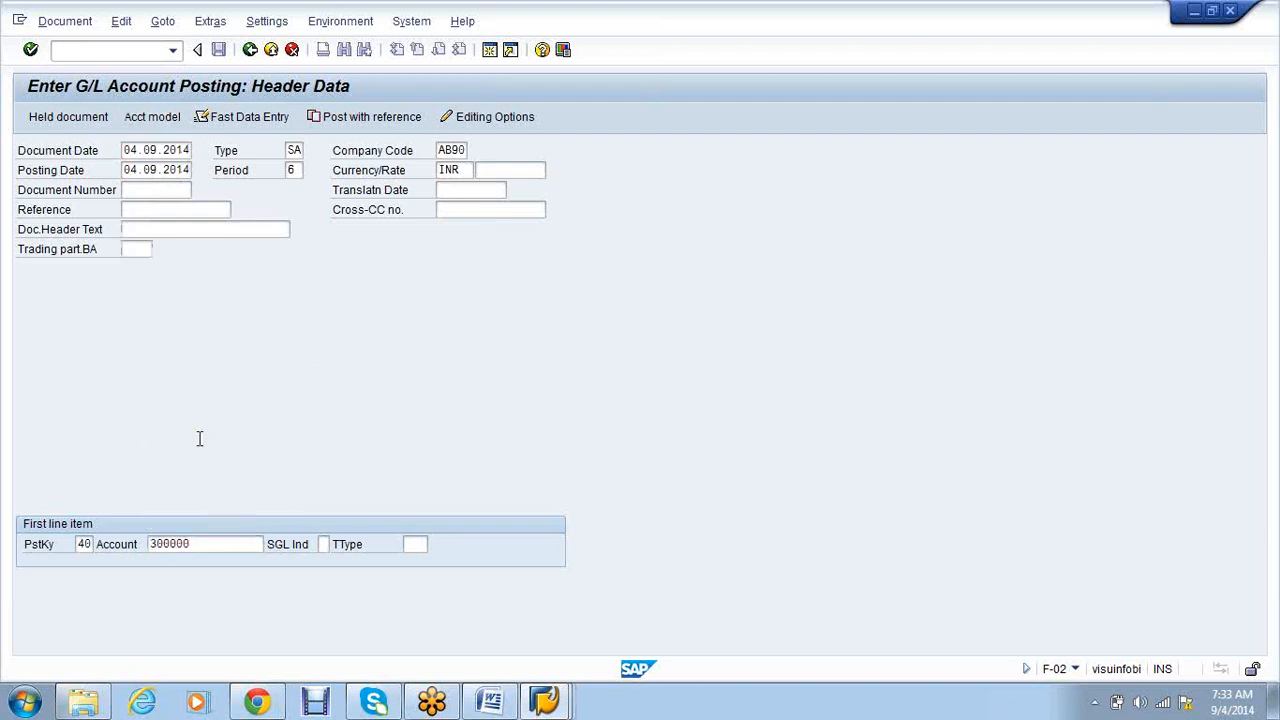
{"action": "key", "text": "Return"}
Step: Enter 1201 INR for the salary debit item and start the next line item with posting key 50 and account 1
{"action": "type", "text": "1201"}
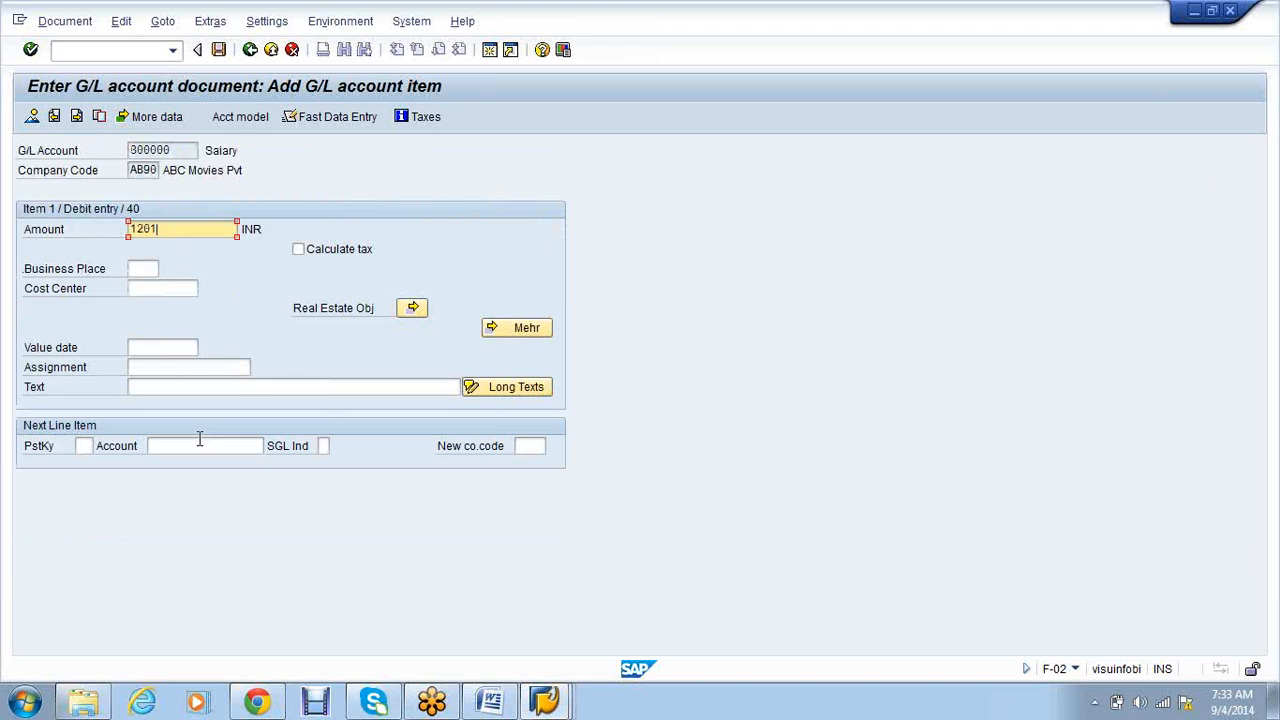
{"action": "key", "text": "Tab"}
{"action": "key", "text": "Tab"}
{"action": "key", "text": "Tab"}
{"action": "key", "text": "Tab"}
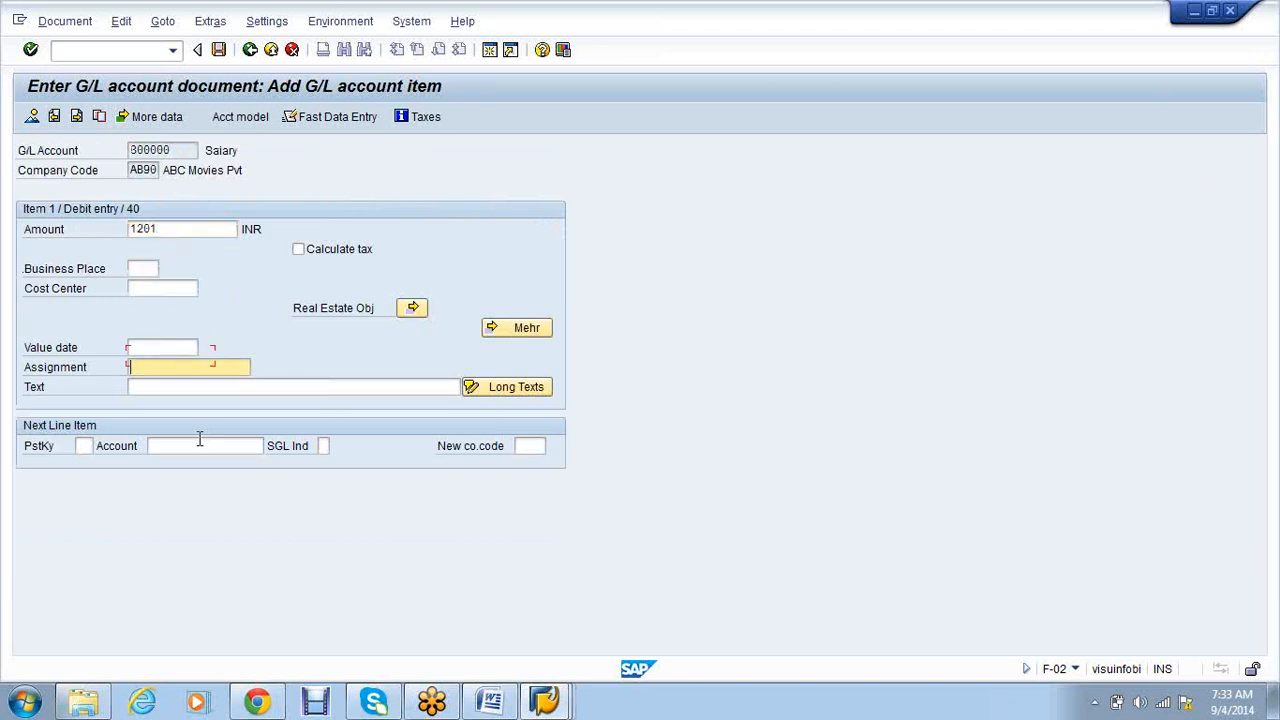
{"action": "key", "text": "Tab"}
{"action": "key", "text": "Tab"}
{"action": "left_click", "coordinate": [200, 440]}
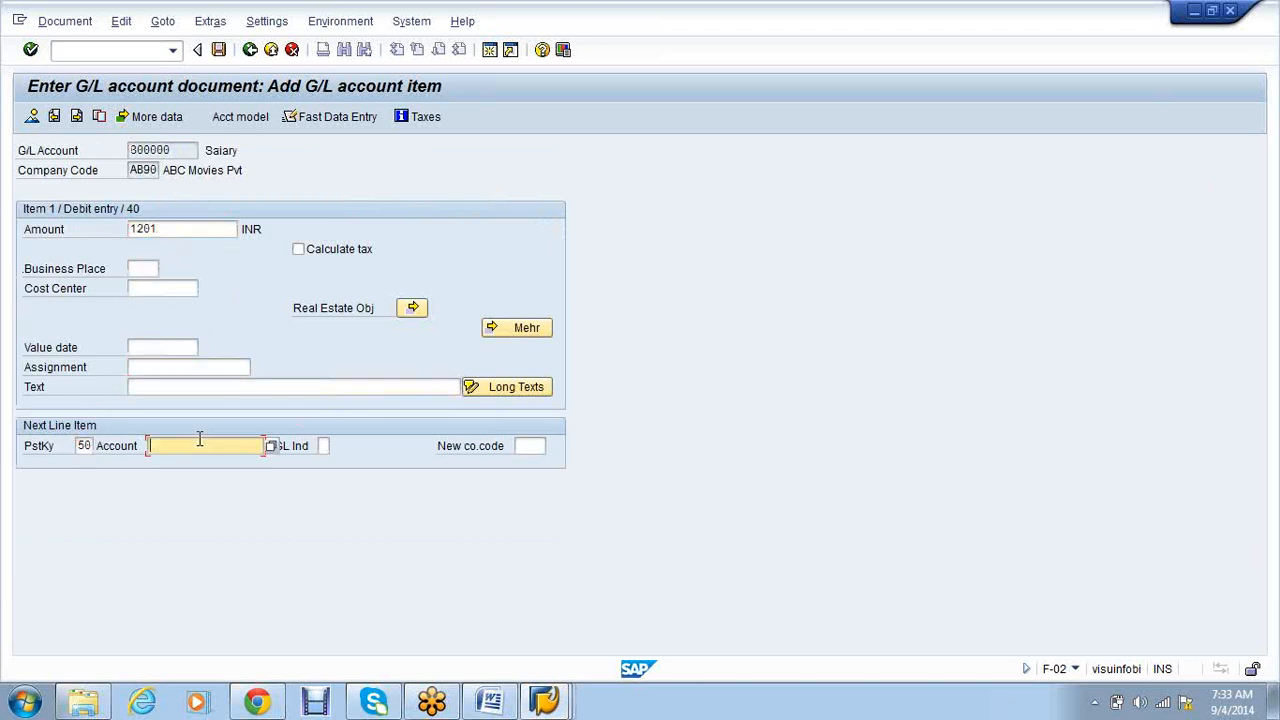
{"action": "type", "text": "1"}
{"action": "key", "text": "Return"}
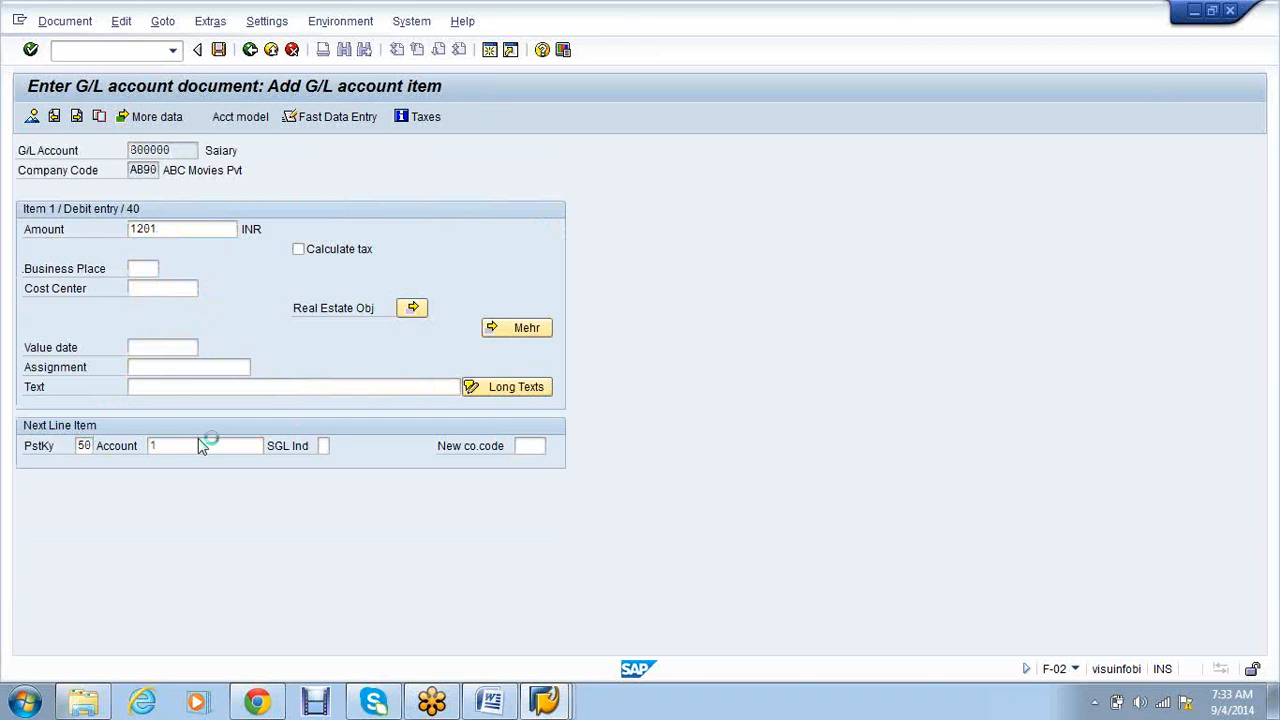
Step: Complete the bank account credit item with the balancing amount * and value date 03.09.2014
{"action": "type", "text": "*"}
{"action": "key", "text": "Tab"}
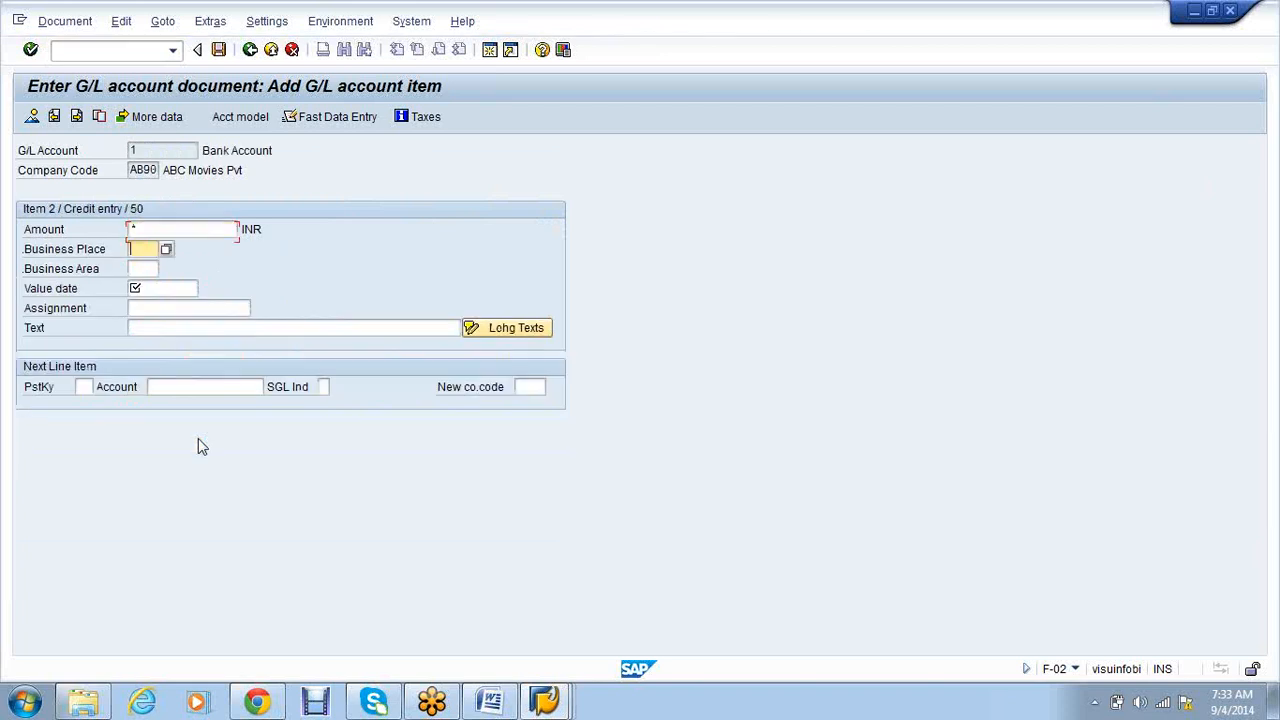
{"action": "key", "text": "Tab"}
{"action": "key", "text": "Tab"}
{"action": "key", "text": "Down"}
{"action": "key", "text": "Return"}
{"action": "key", "text": "Return"}
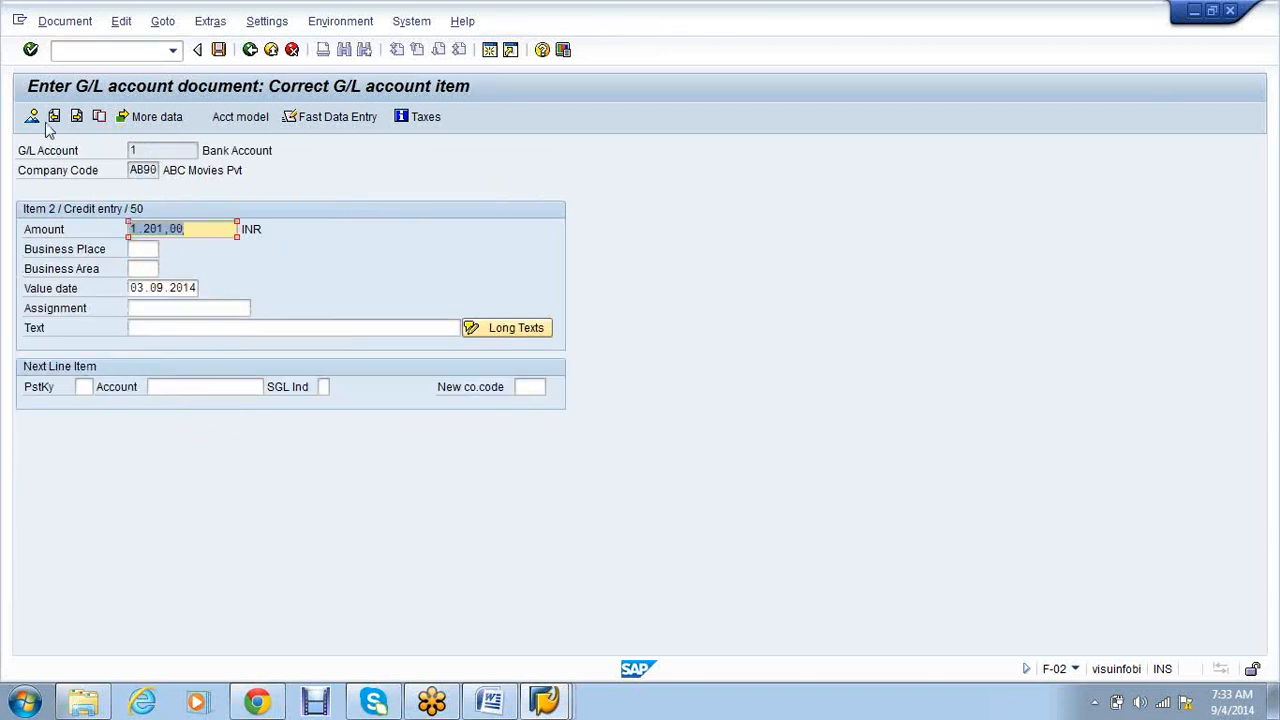
Step: Display the document overview and park the salary document
{"action": "left_click", "coordinate": [33, 117]}
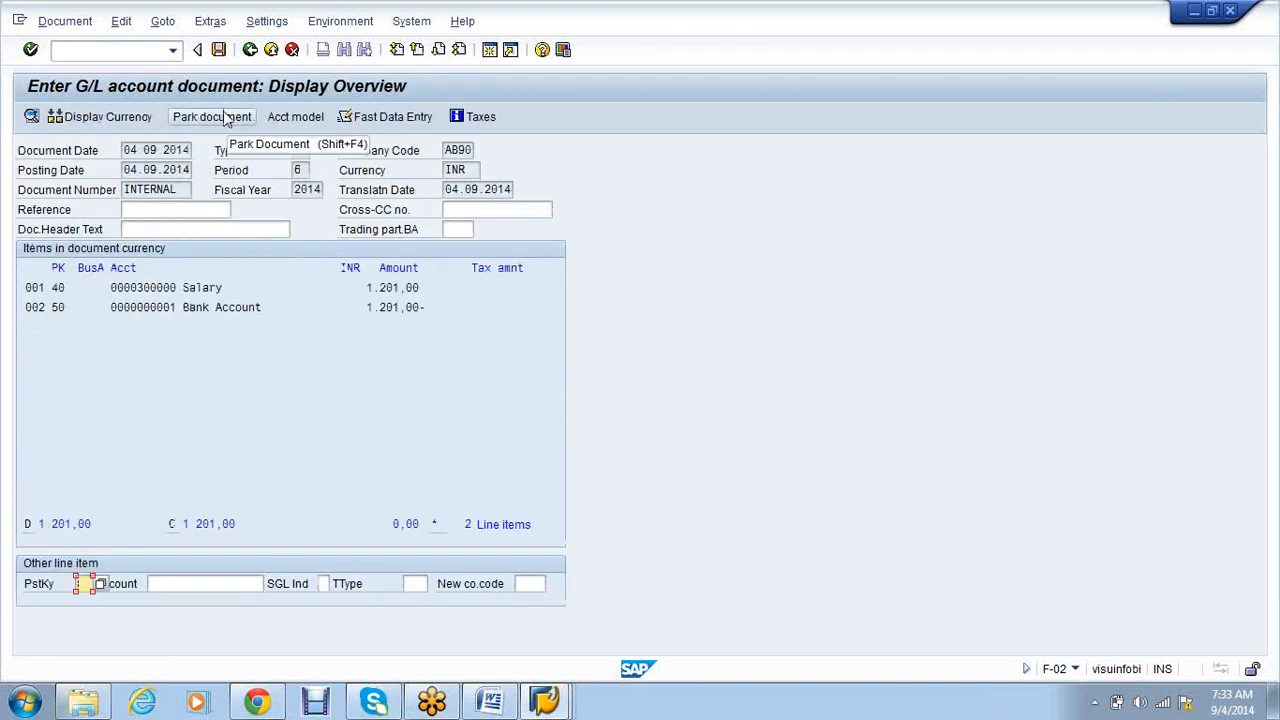
{"action": "left_click", "coordinate": [79, 21]}
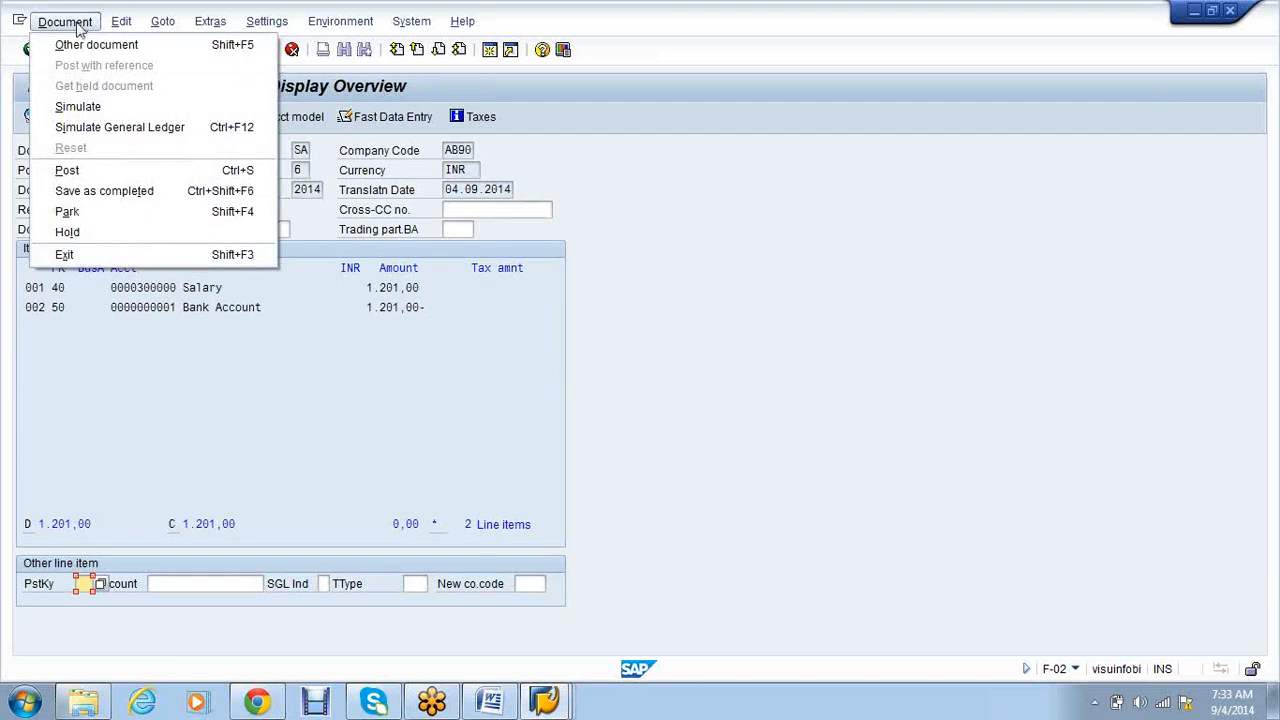
{"action": "left_click", "coordinate": [68, 212]}
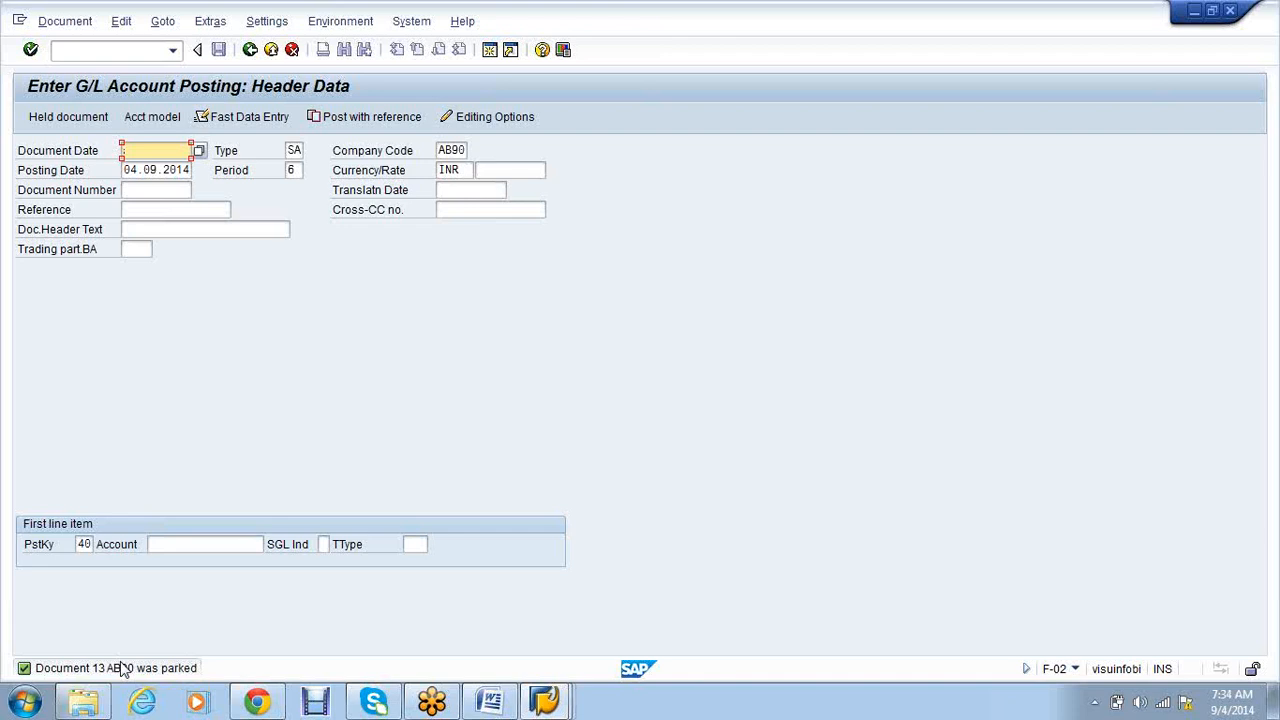
Step: Leave F-02 and return to the SAP Easy Access screen
{"action": "left_click", "coordinate": [131, 47]}
{"action": "type", "text": "/n"}
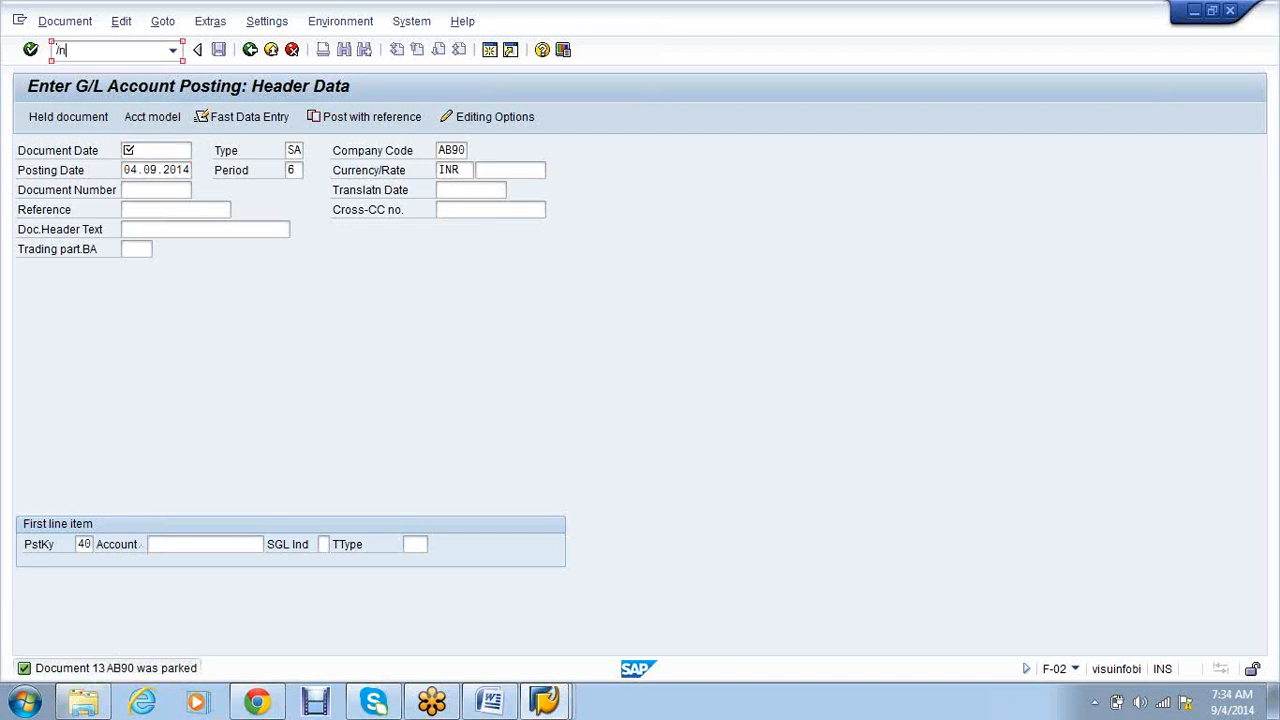
{"action": "key", "text": "Return"}
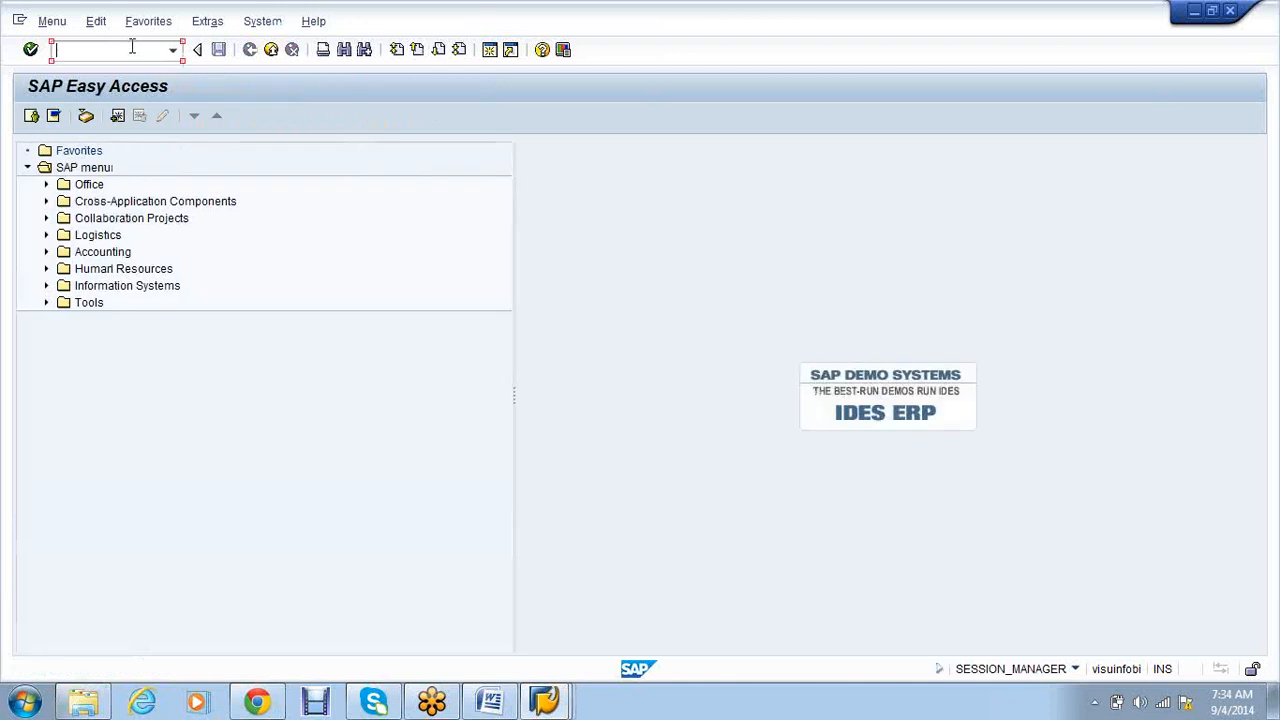
Step: Expand Accounting, Financial Accounting, General Ledger and Document down to the transactions for parked documents
{"action": "left_click", "coordinate": [46, 252]}
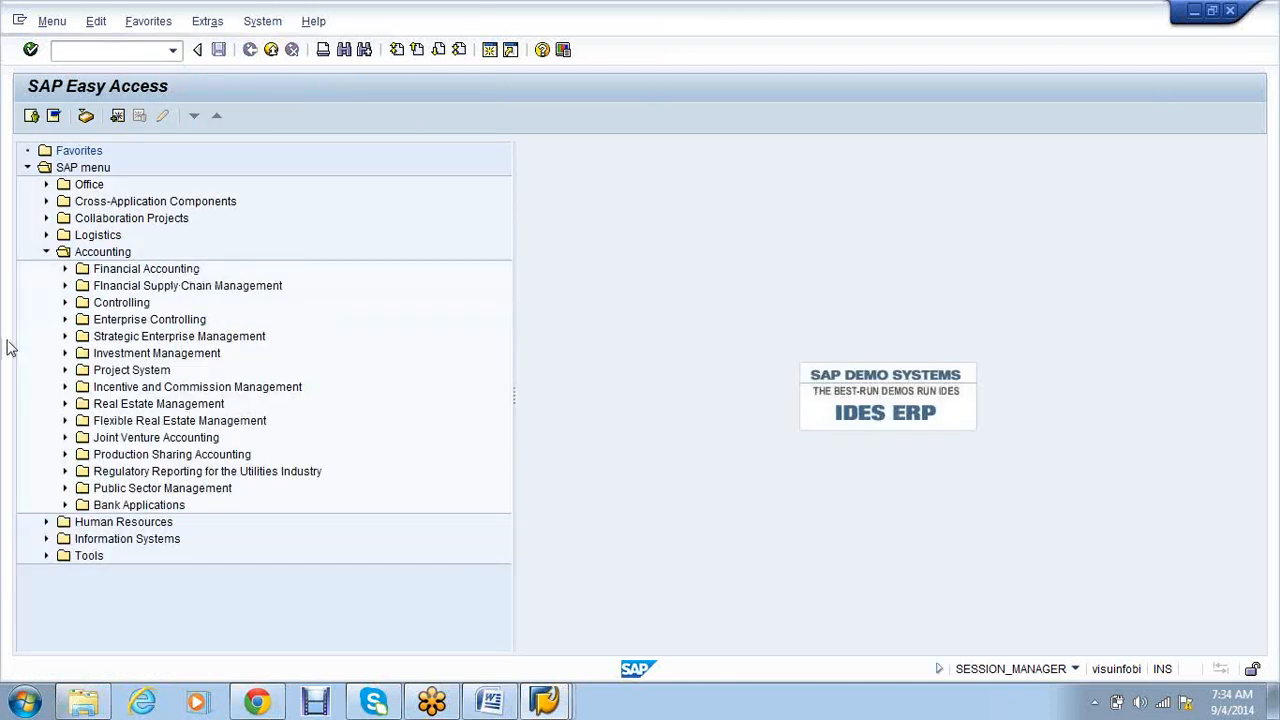
{"action": "left_click", "coordinate": [64, 269]}
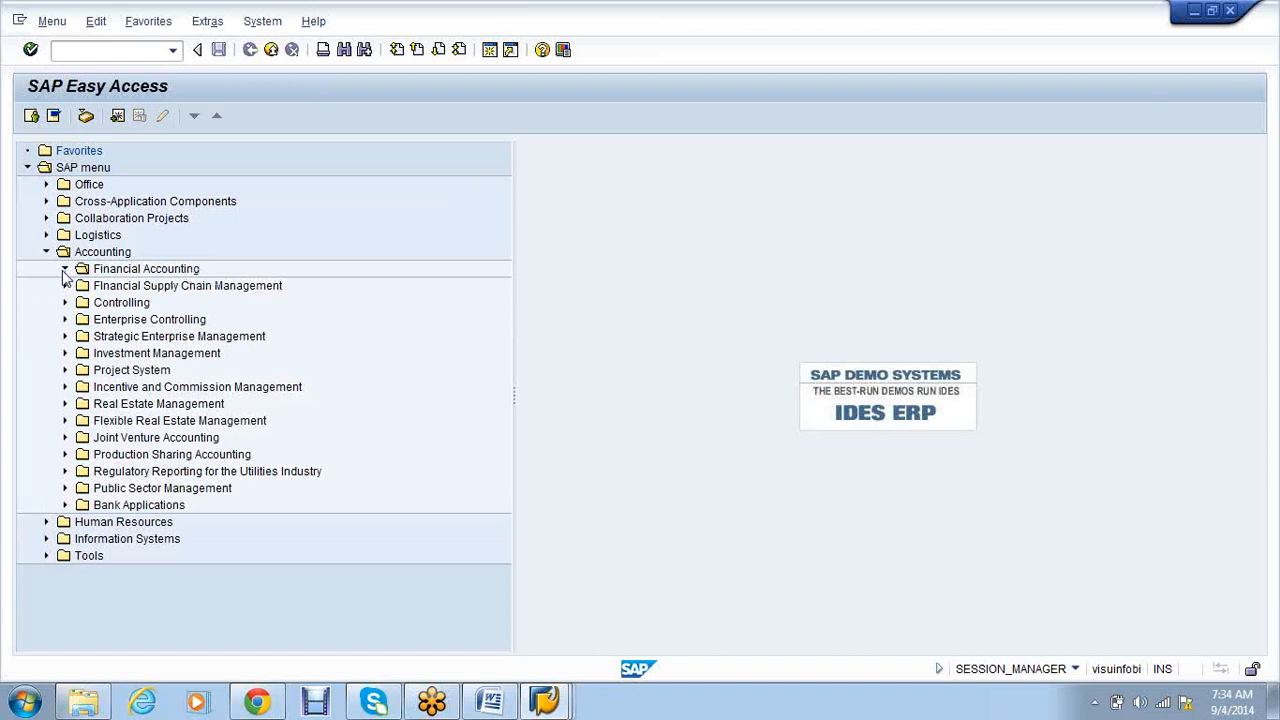
{"action": "left_click", "coordinate": [83, 286]}
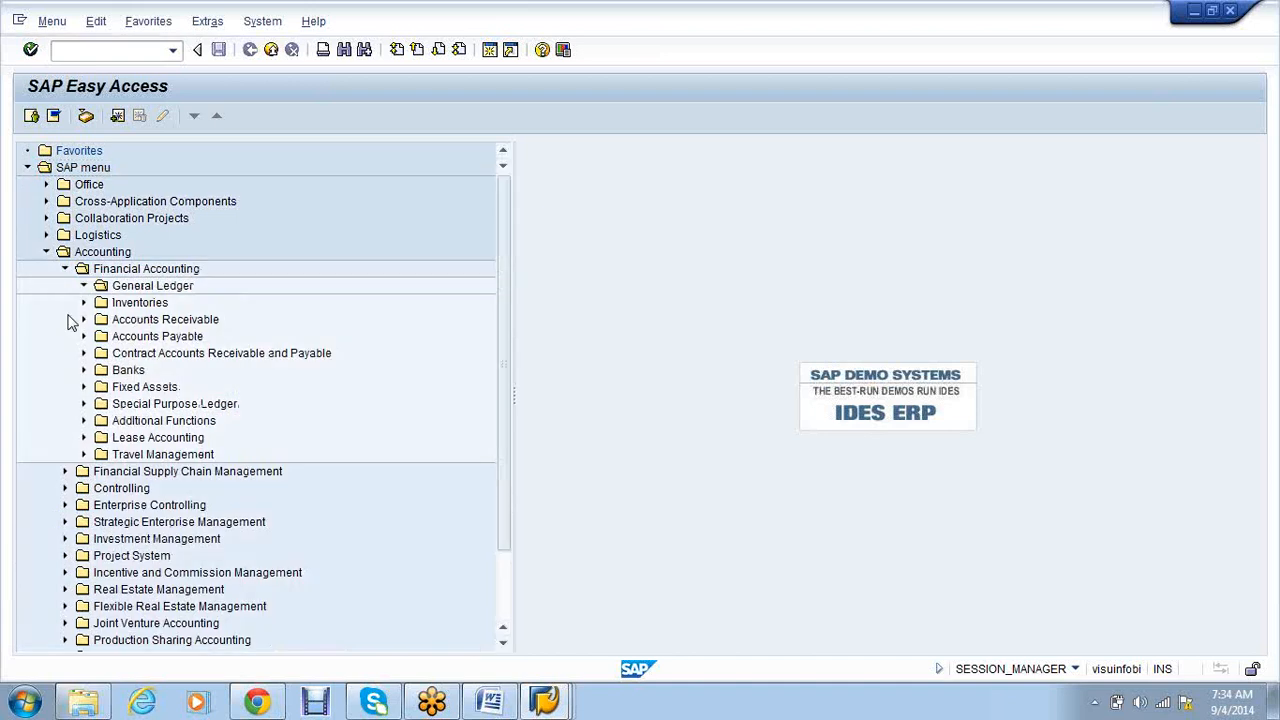
{"action": "left_click", "coordinate": [102, 319]}
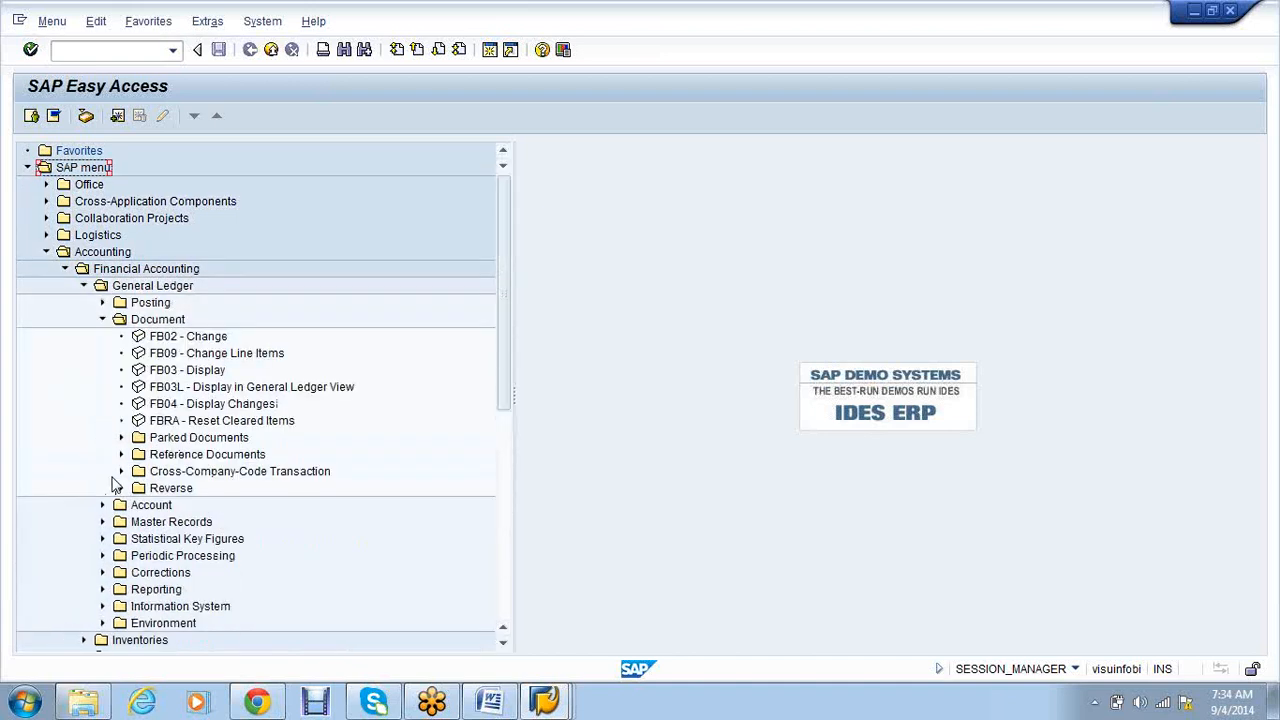
{"action": "left_click", "coordinate": [121, 437]}
{"action": "scroll", "coordinate": [13, 443], "scroll_direction": "down", "scroll_amount": 2}
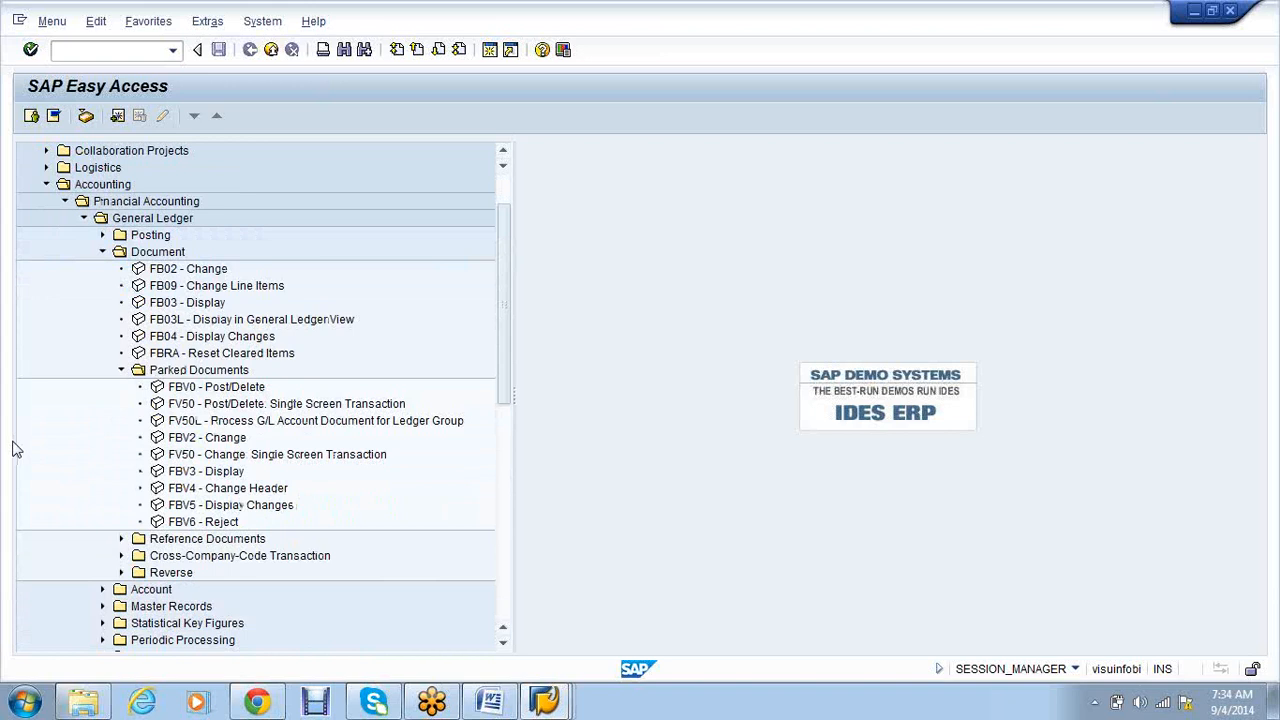
{"action": "scroll", "coordinate": [13, 449], "scroll_direction": "down", "scroll_amount": 4}
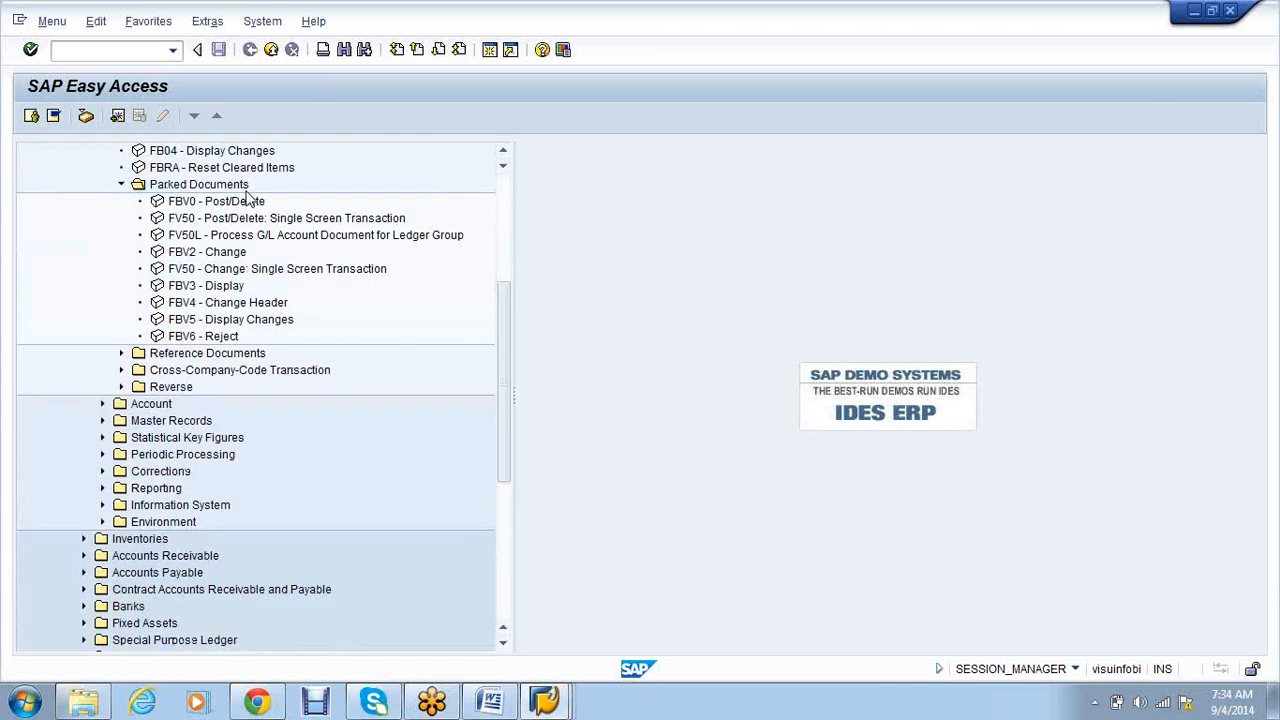
Step: Open the parked salary document for changing with FBV2 and set its salary debit item to 400 INR
{"action": "left_click", "coordinate": [207, 256]}
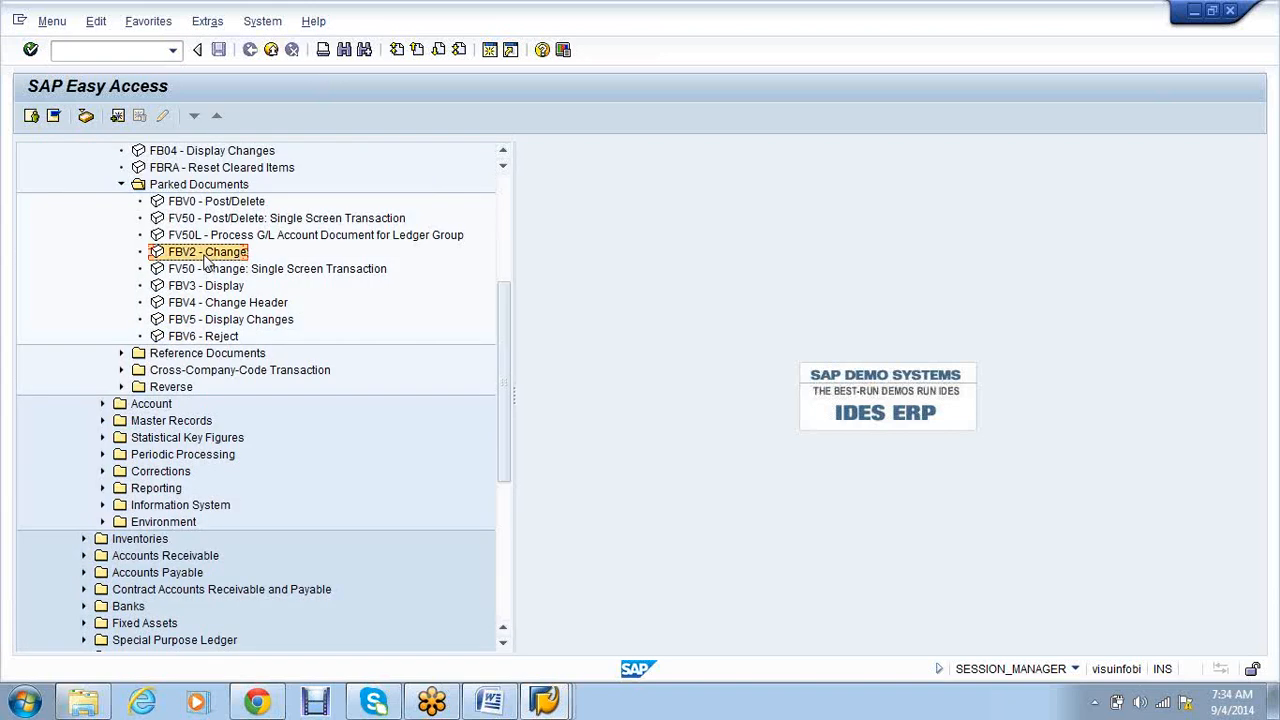
{"action": "double_click", "coordinate": [206, 257]}
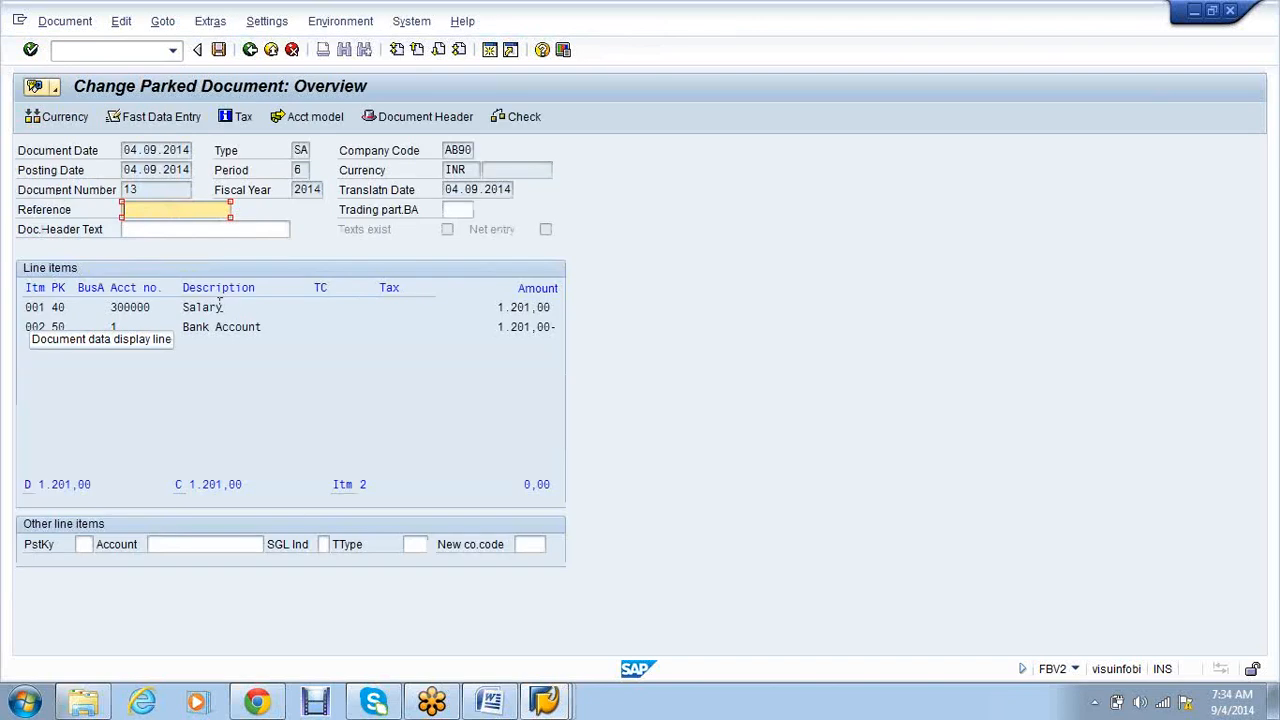
{"action": "double_click", "coordinate": [218, 307]}
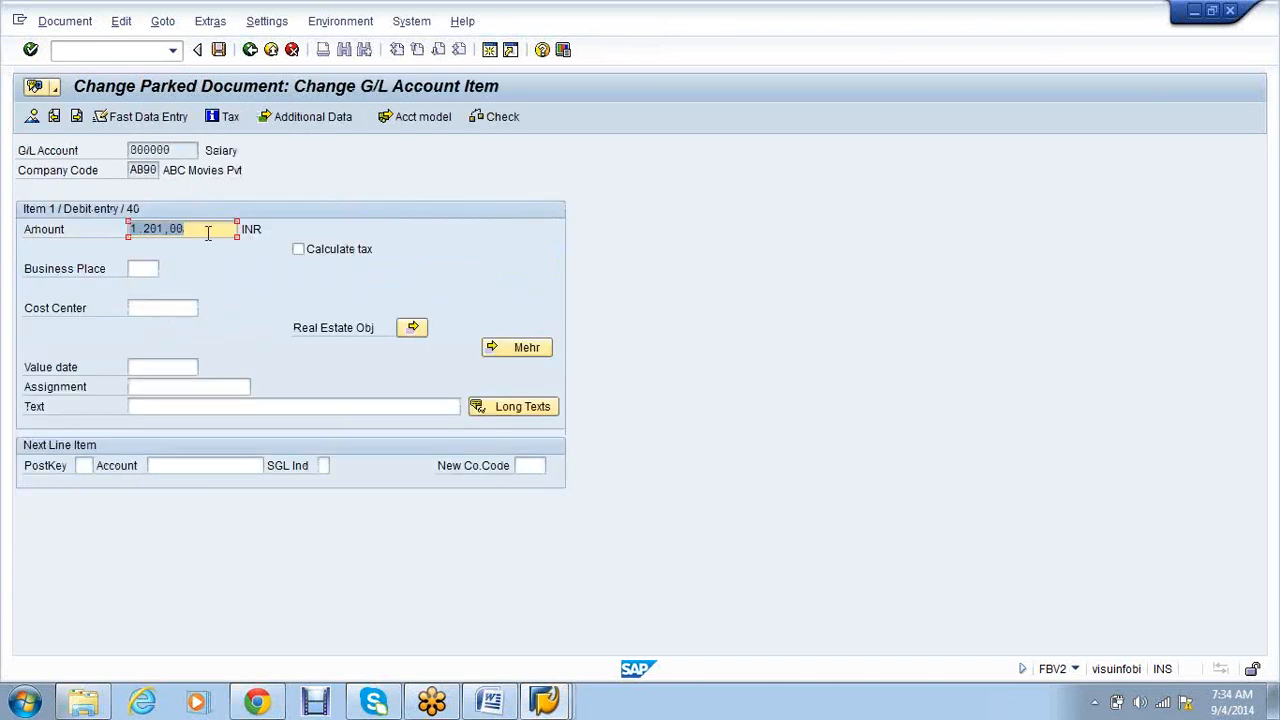
{"action": "type", "text": "400"}
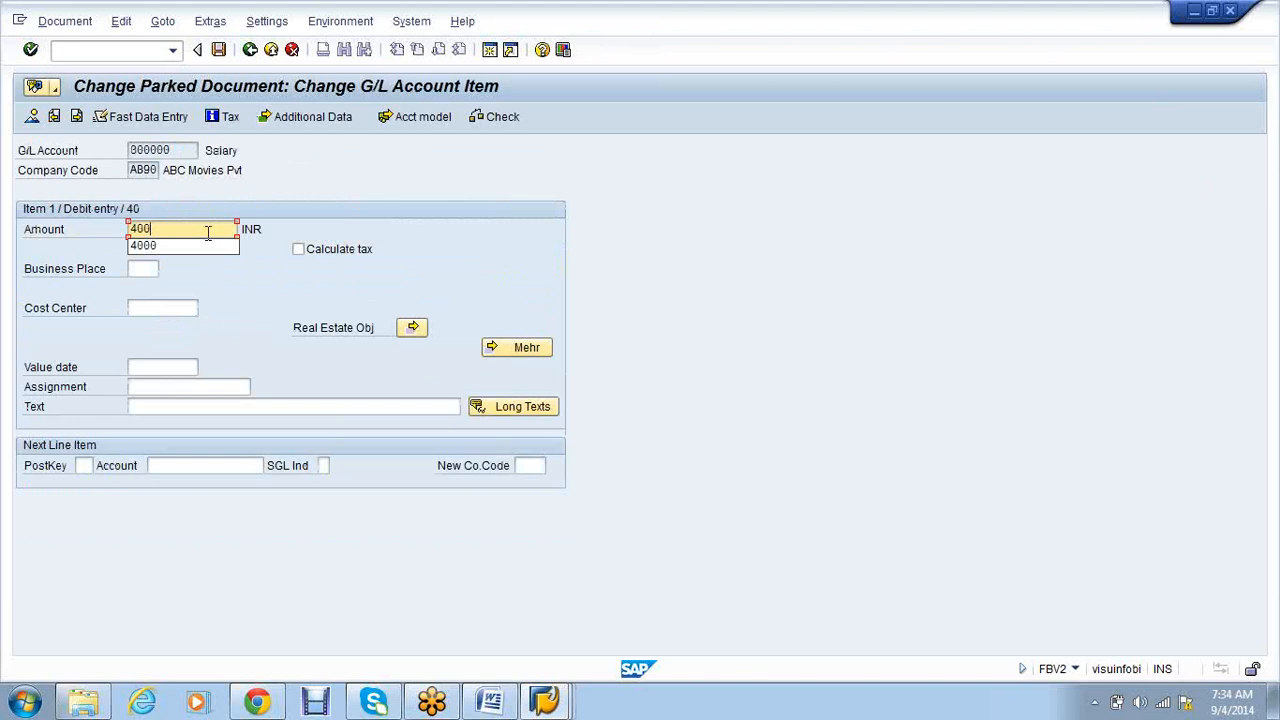
{"action": "key", "text": "Return"}
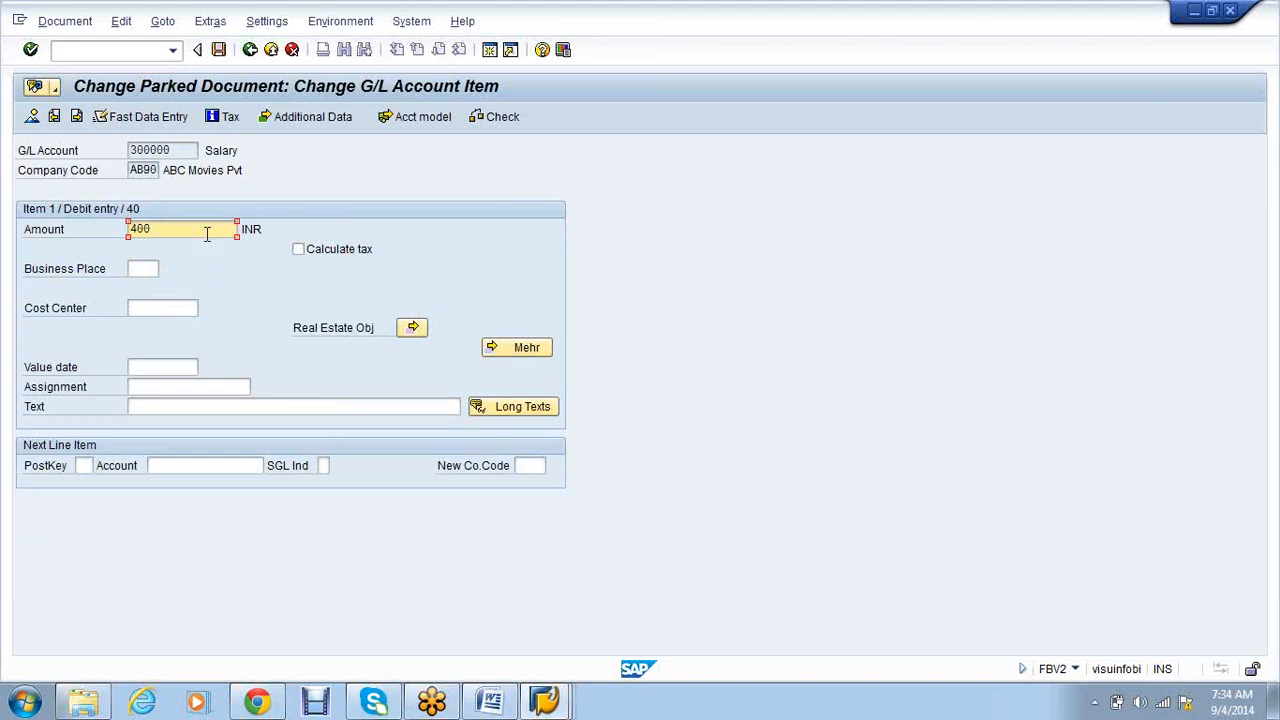
Step: Set the bank account credit item to 400 INR, save the parked document and leave FBV2
{"action": "left_click", "coordinate": [79, 118]}
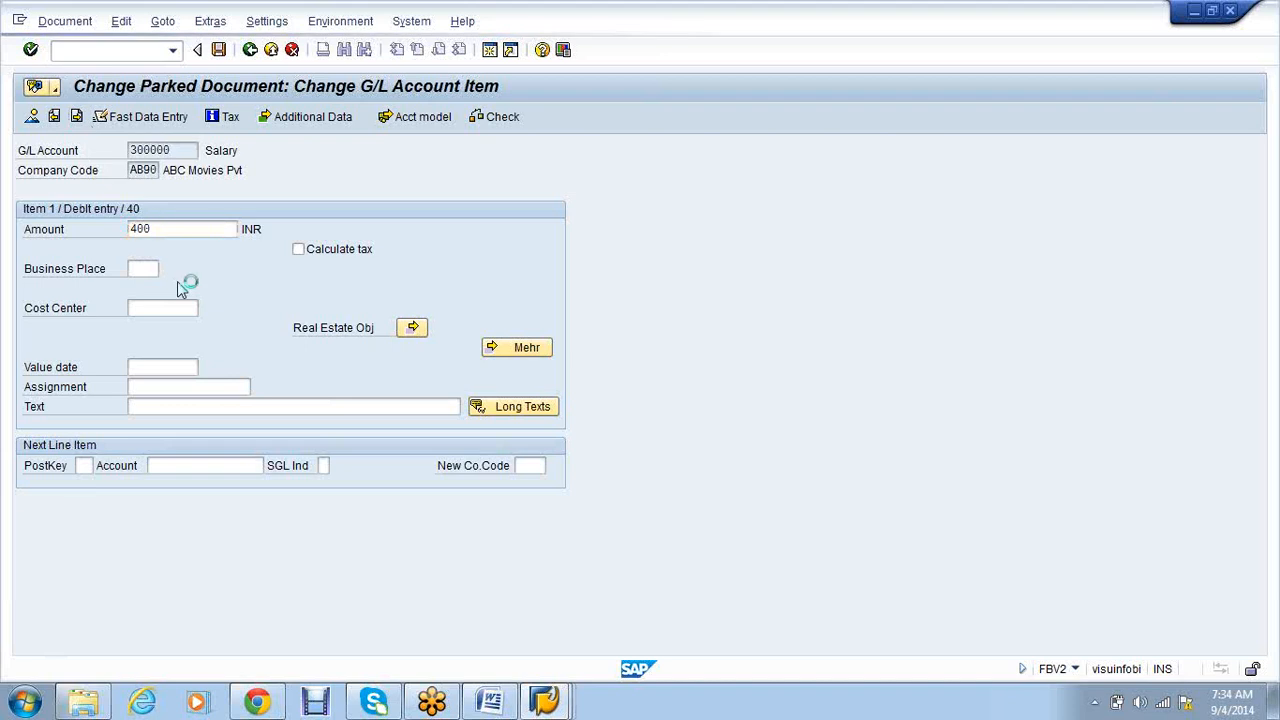
{"action": "left_click", "coordinate": [33, 117]}
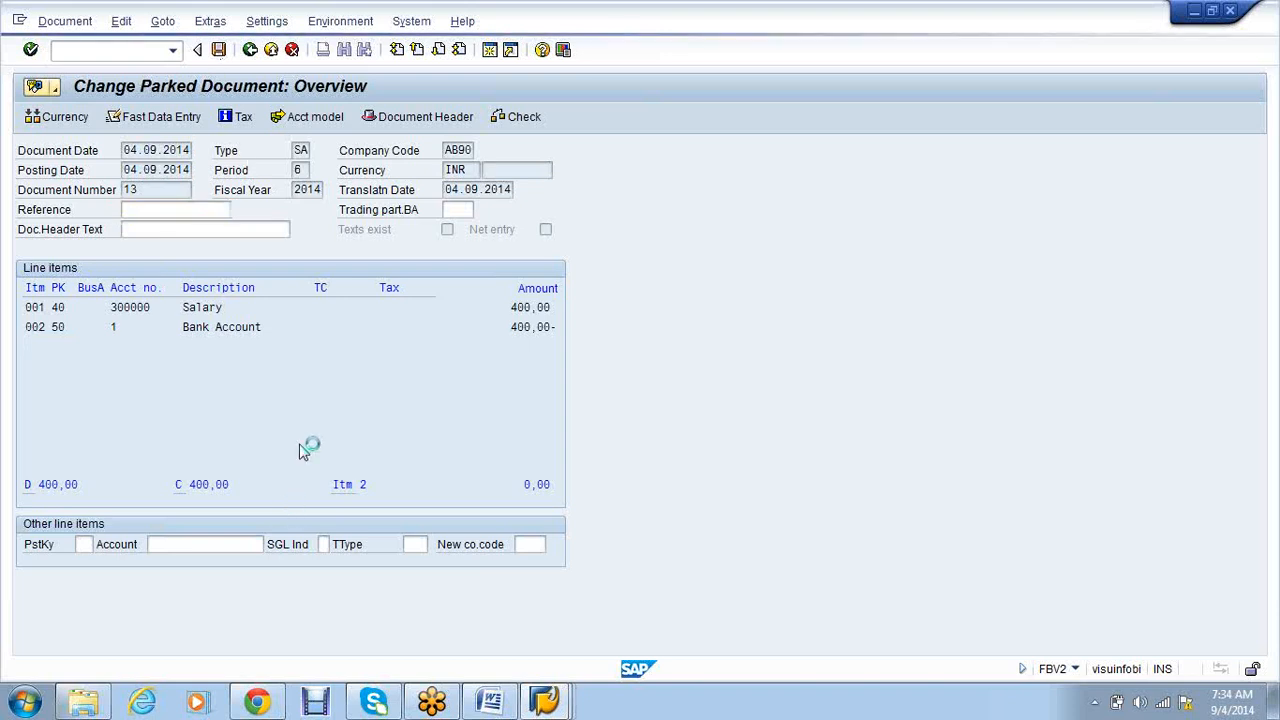
{"action": "left_click", "coordinate": [250, 49]}
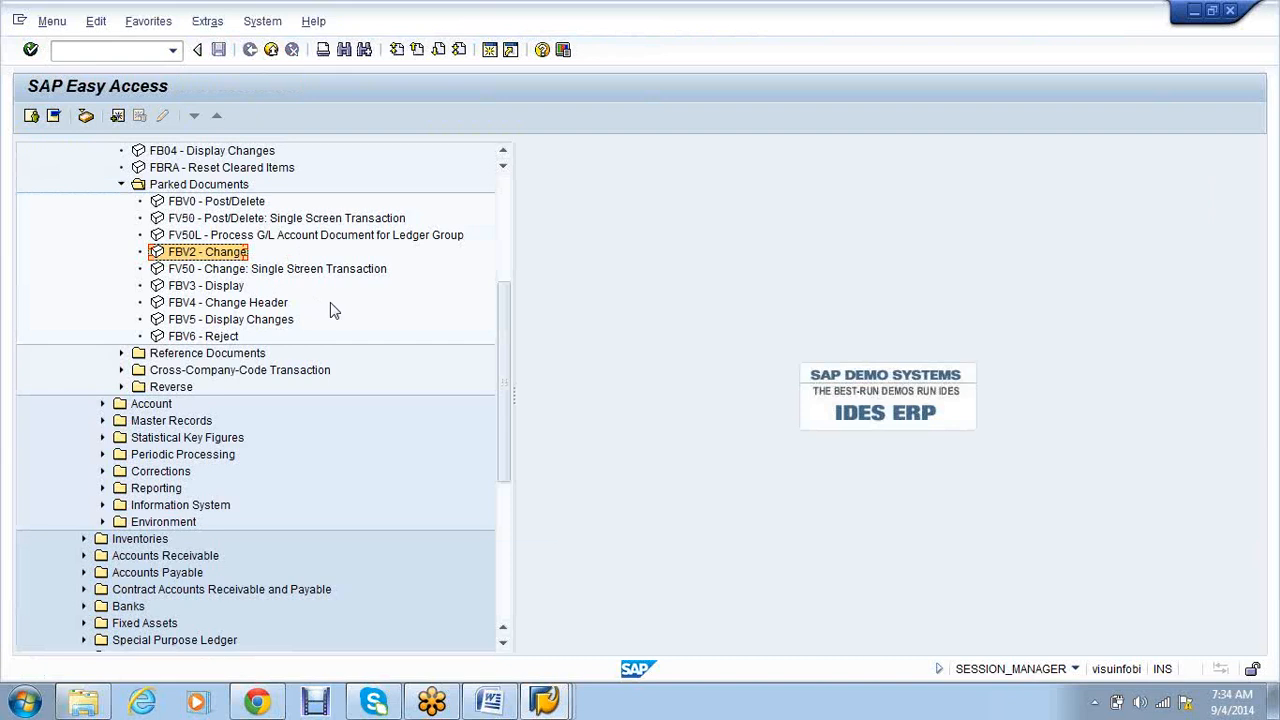
Step: Change the parked document's header with FBV4, setting the document date and posting date to 05.09.2014, and save it
{"action": "left_click", "coordinate": [252, 304]}
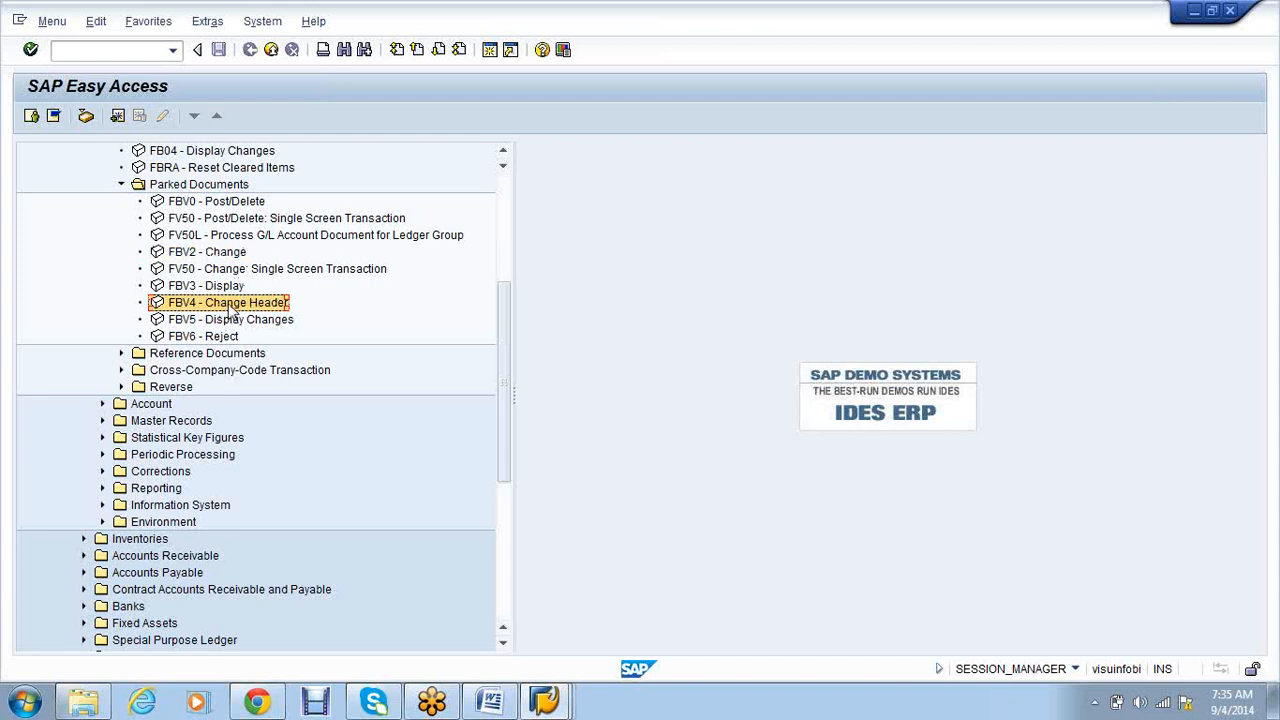
{"action": "double_click", "coordinate": [229, 305]}
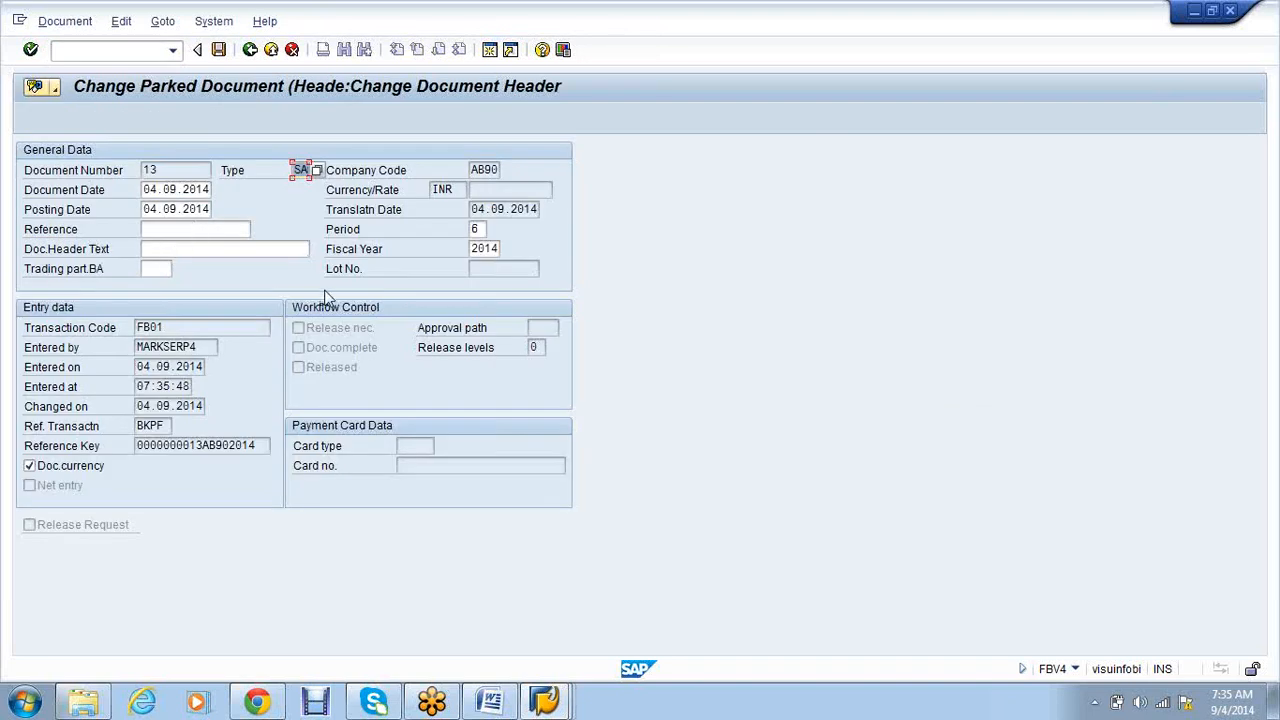
{"action": "left_click", "coordinate": [158, 189]}
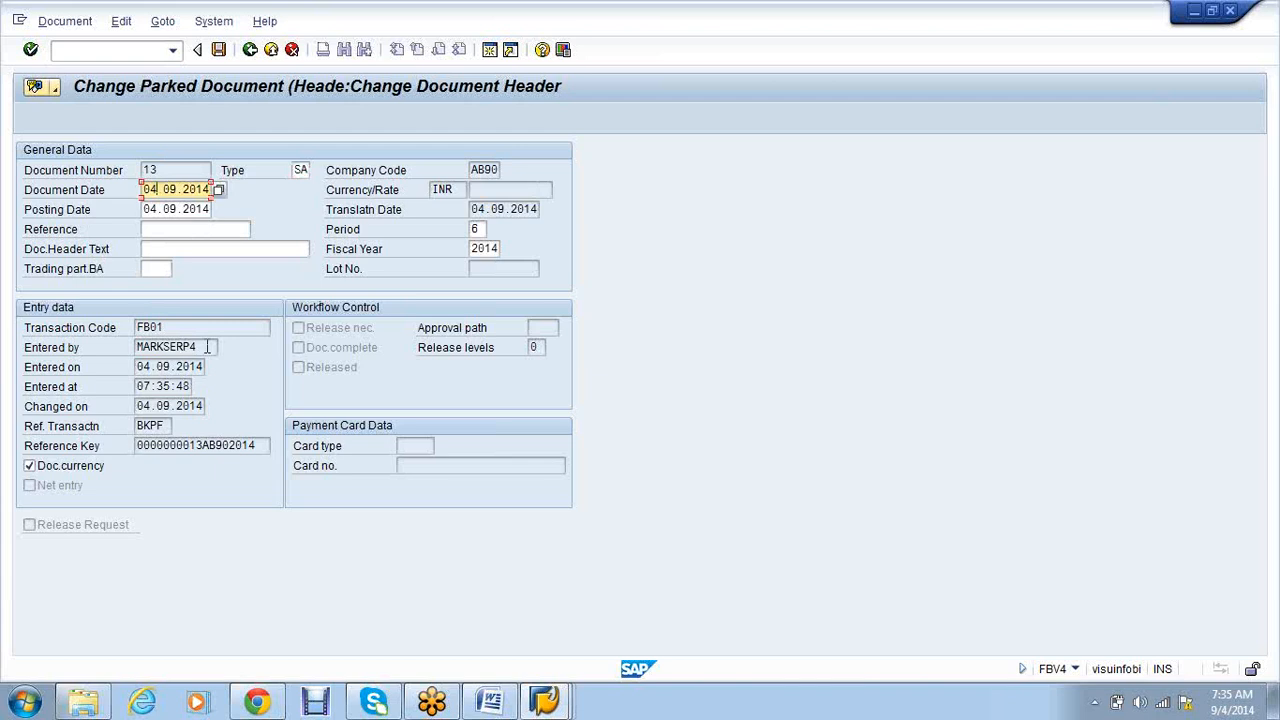
{"action": "key", "text": "BackSpace"}
{"action": "type", "text": "5"}
{"action": "left_click", "coordinate": [162, 209]}
{"action": "key", "text": "BackSpace"}
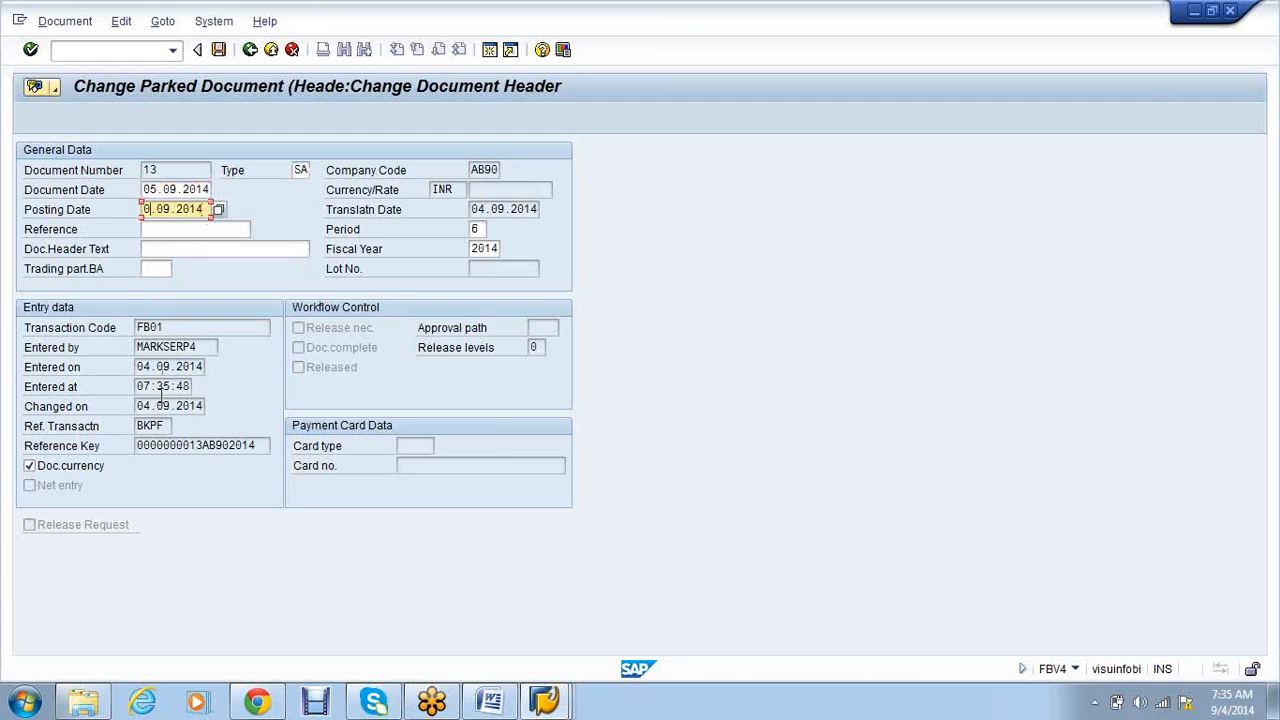
{"action": "type", "text": "5"}
{"action": "left_click", "coordinate": [218, 50]}
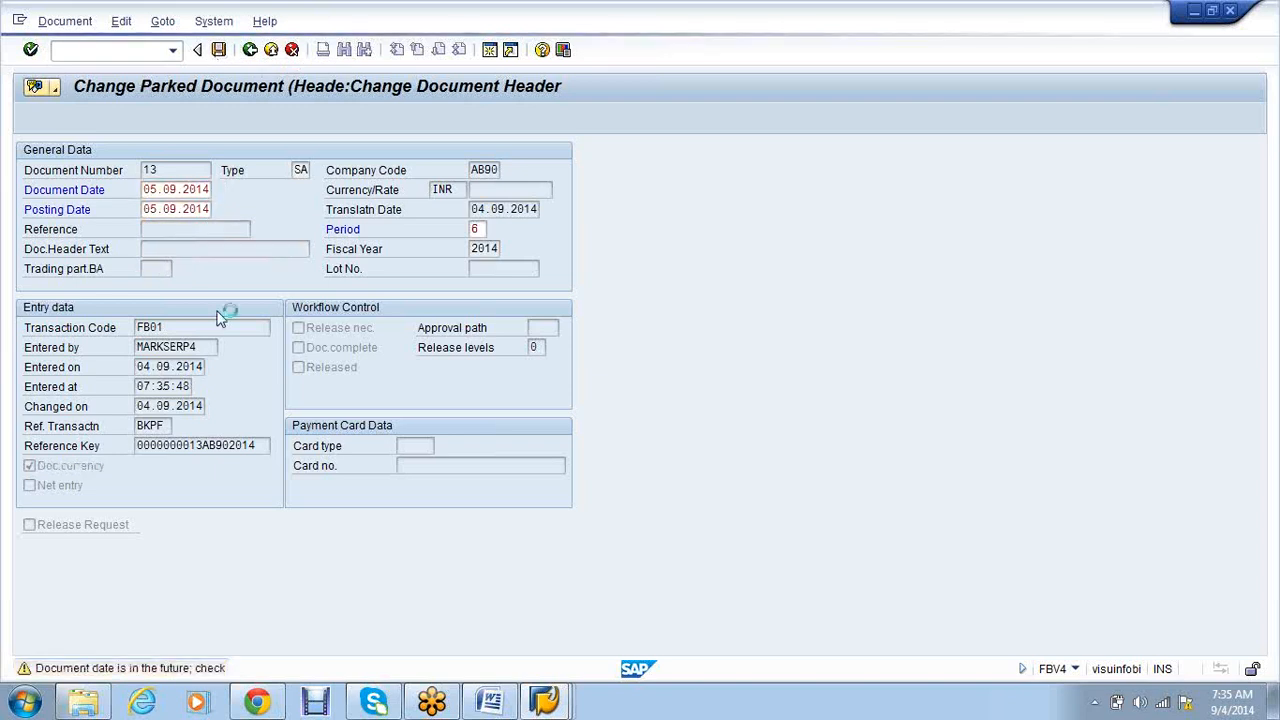
{"action": "left_click", "coordinate": [250, 50]}
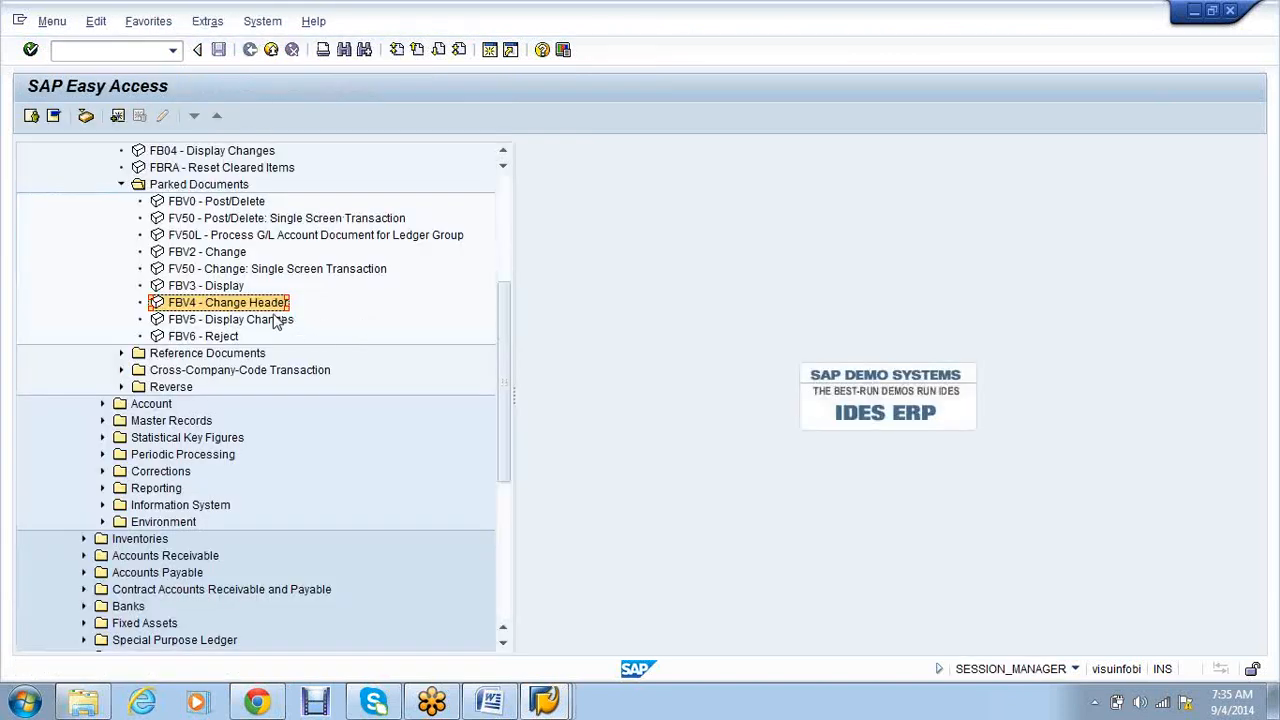
Step: Display the parked document with FBV3 and examine its header dates and the amount of the salary item
{"action": "double_click", "coordinate": [239, 287]}
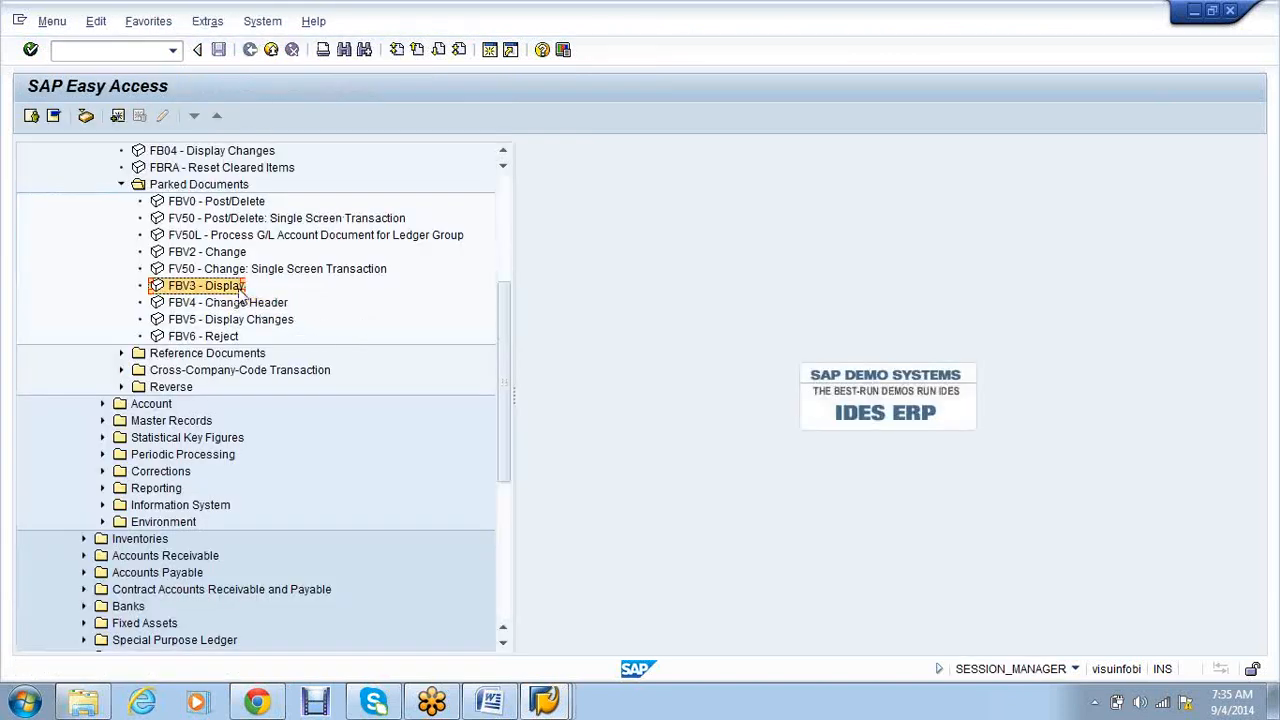
{"action": "key", "text": "Return"}
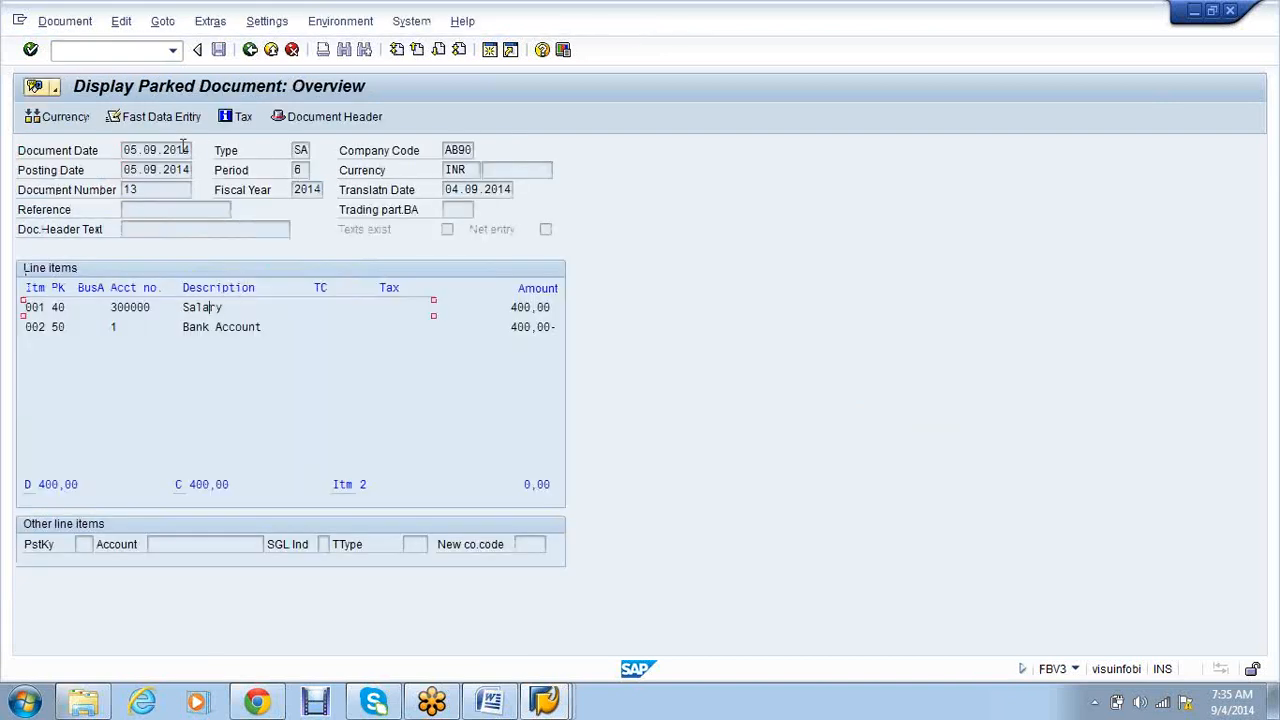
{"action": "left_click", "coordinate": [205, 305]}
{"action": "double_click", "coordinate": [205, 307]}
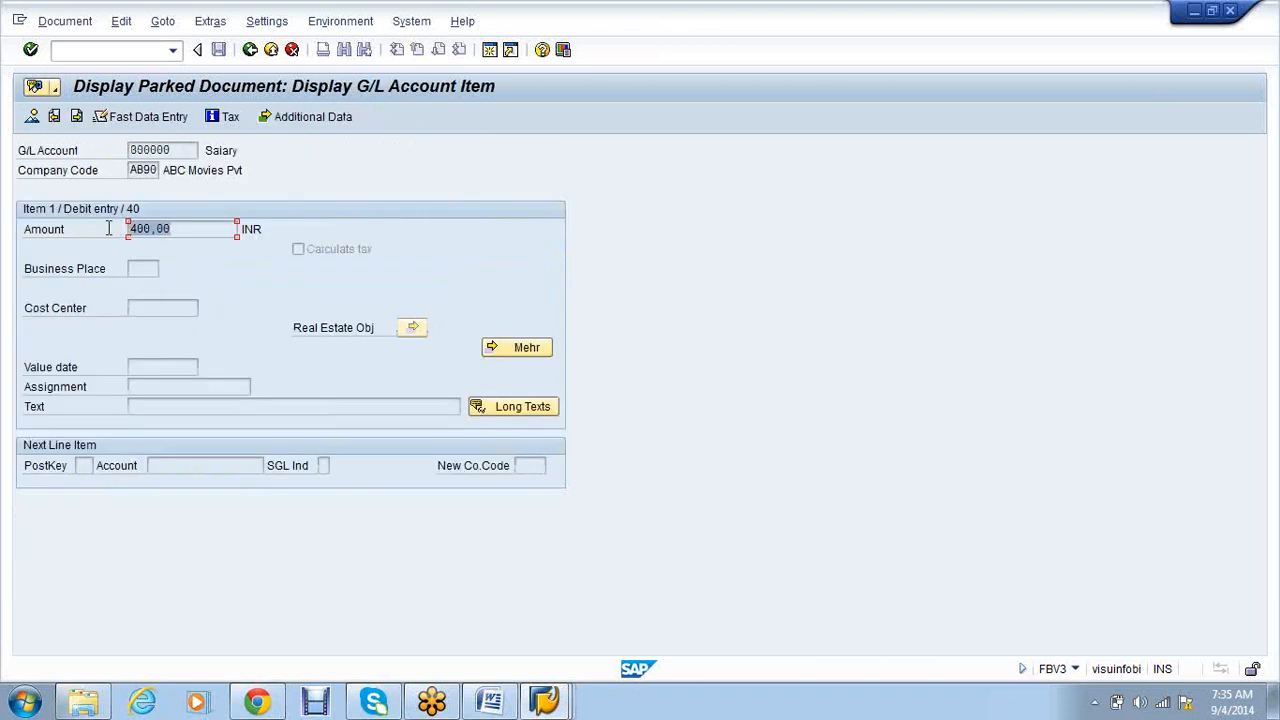
{"action": "left_click", "coordinate": [250, 50]}
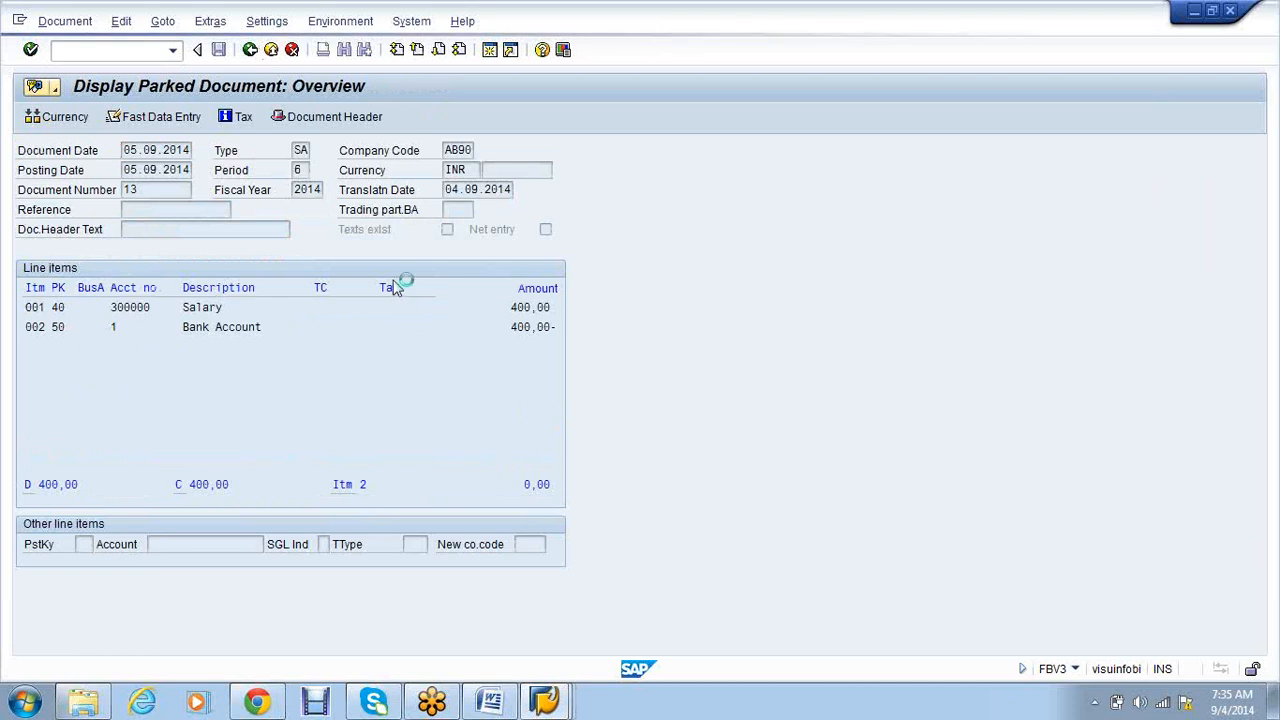
Step: List the parked document's changed fields with FBV5 and display the new and old values of the Amount field
{"action": "left_click", "coordinate": [272, 326]}
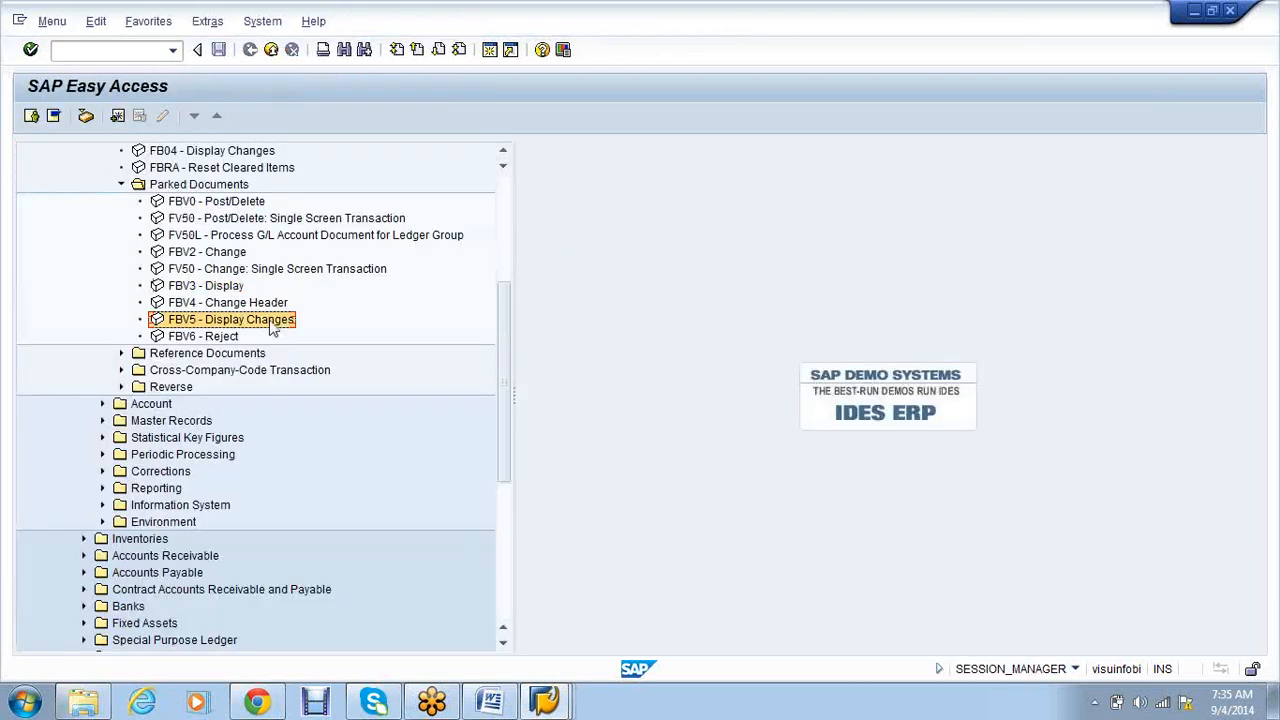
{"action": "double_click", "coordinate": [272, 322]}
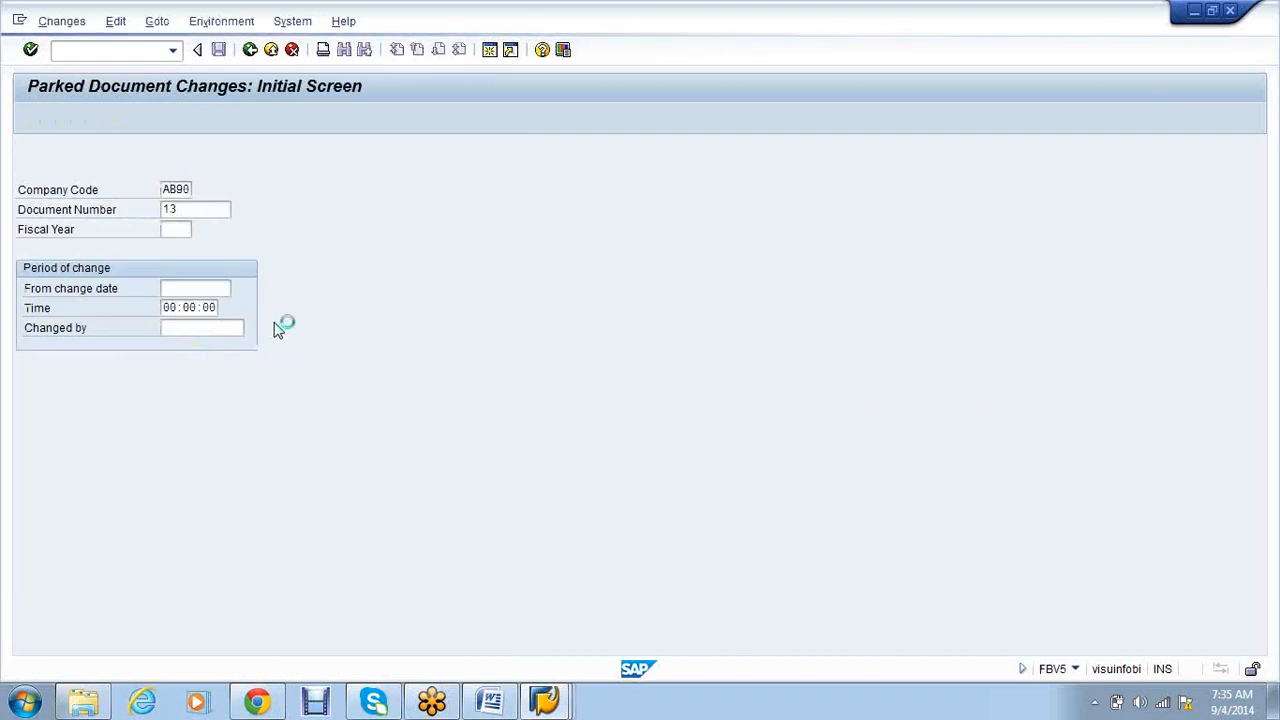
{"action": "key", "text": "Return"}
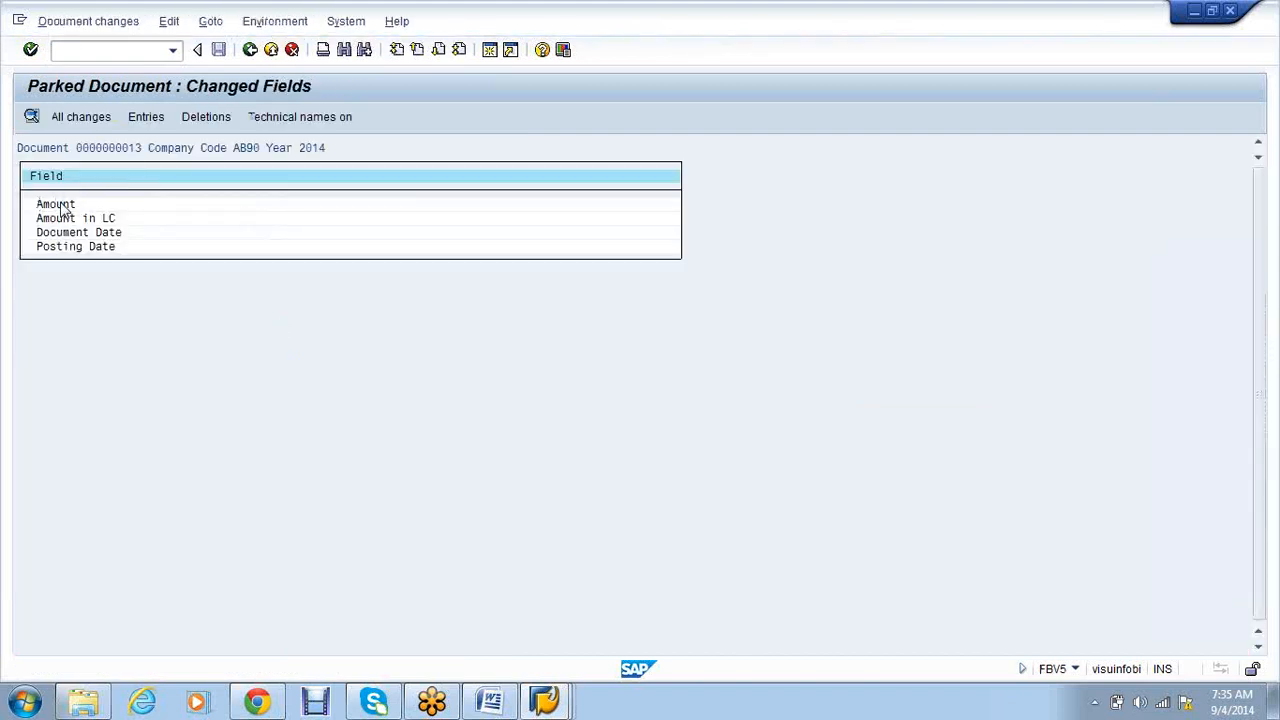
{"action": "double_click", "coordinate": [56, 204]}
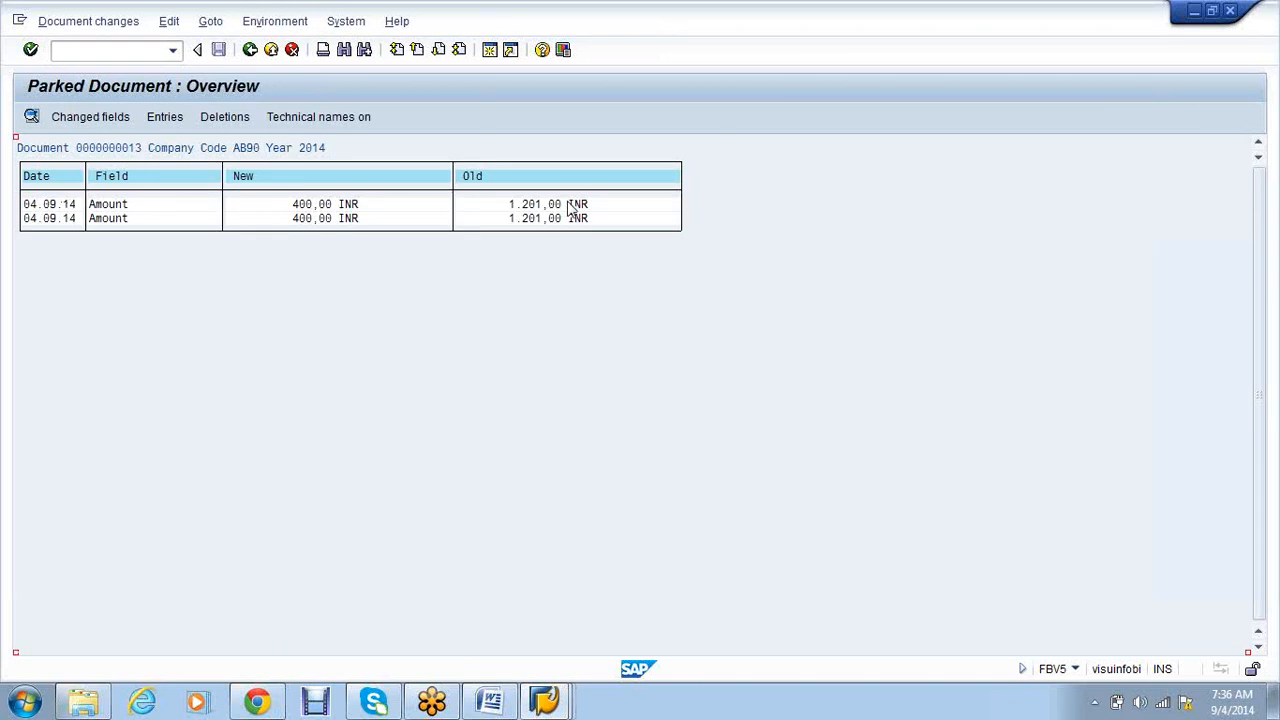
Step: Display the change history of the Document Date field and return to SAP Easy Access
{"action": "left_click", "coordinate": [250, 49]}
{"action": "double_click", "coordinate": [86, 232]}
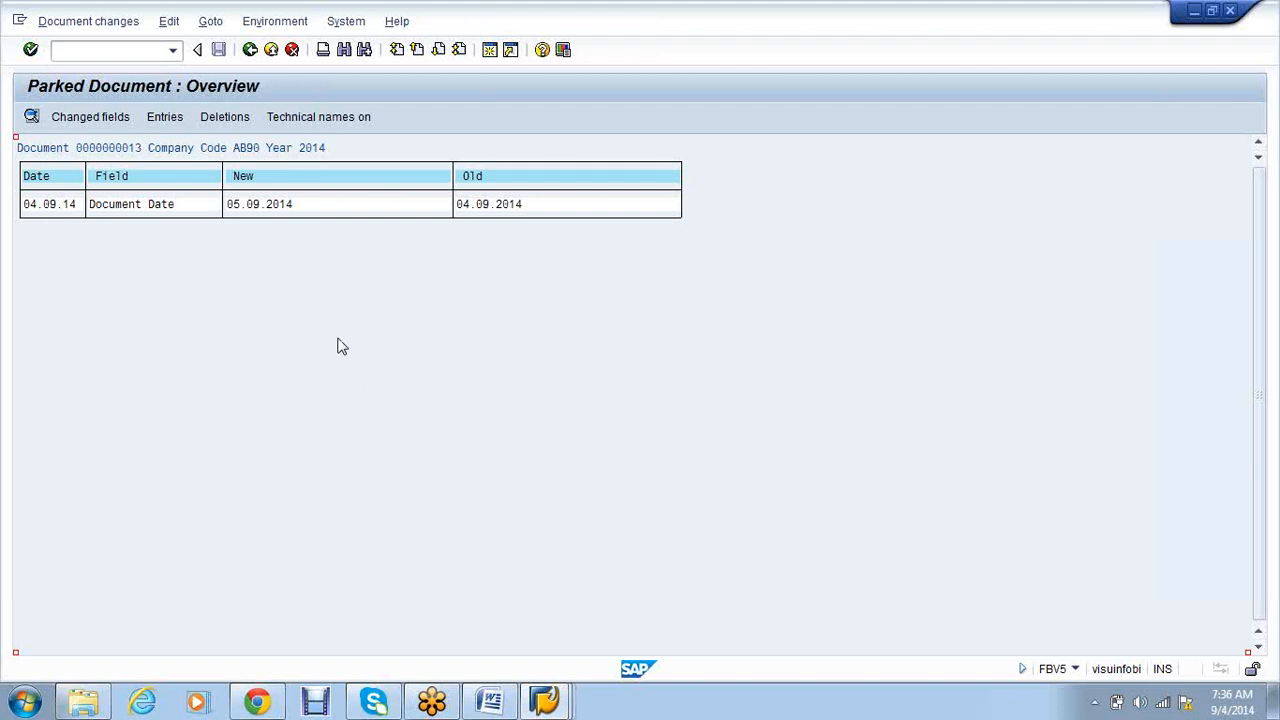
{"action": "left_click", "coordinate": [250, 50]}
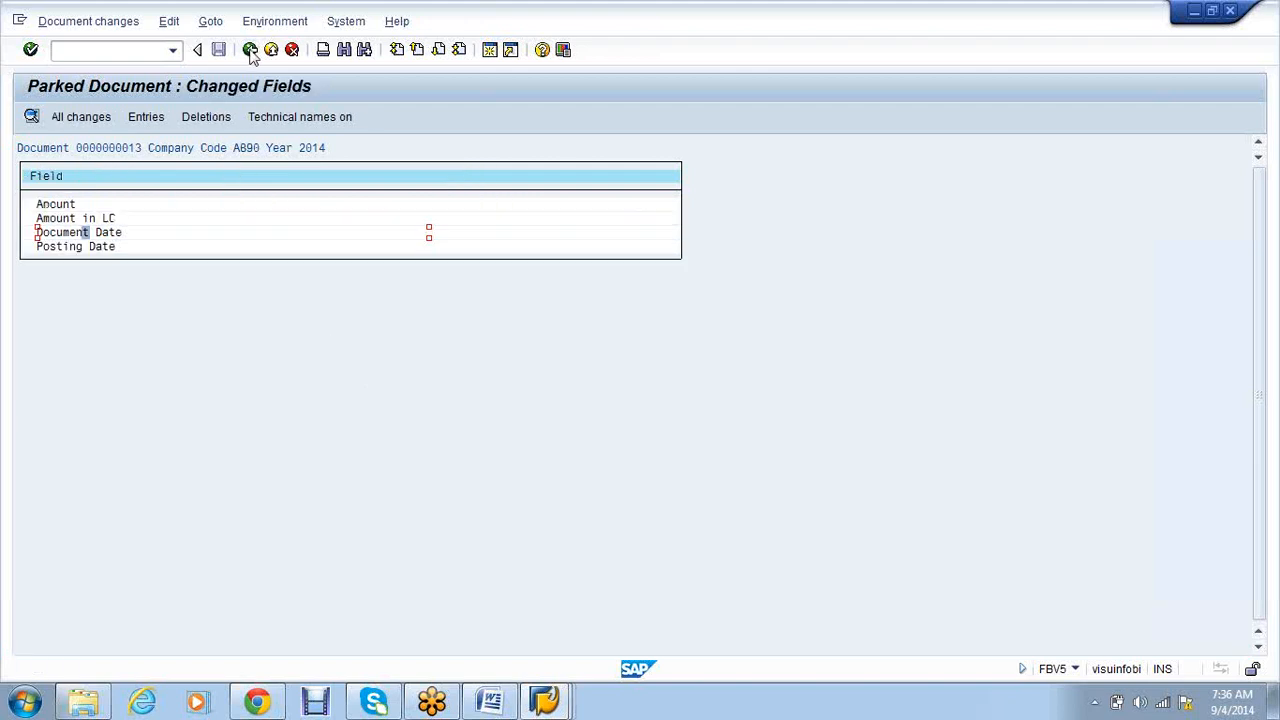
{"action": "left_click", "coordinate": [250, 50]}
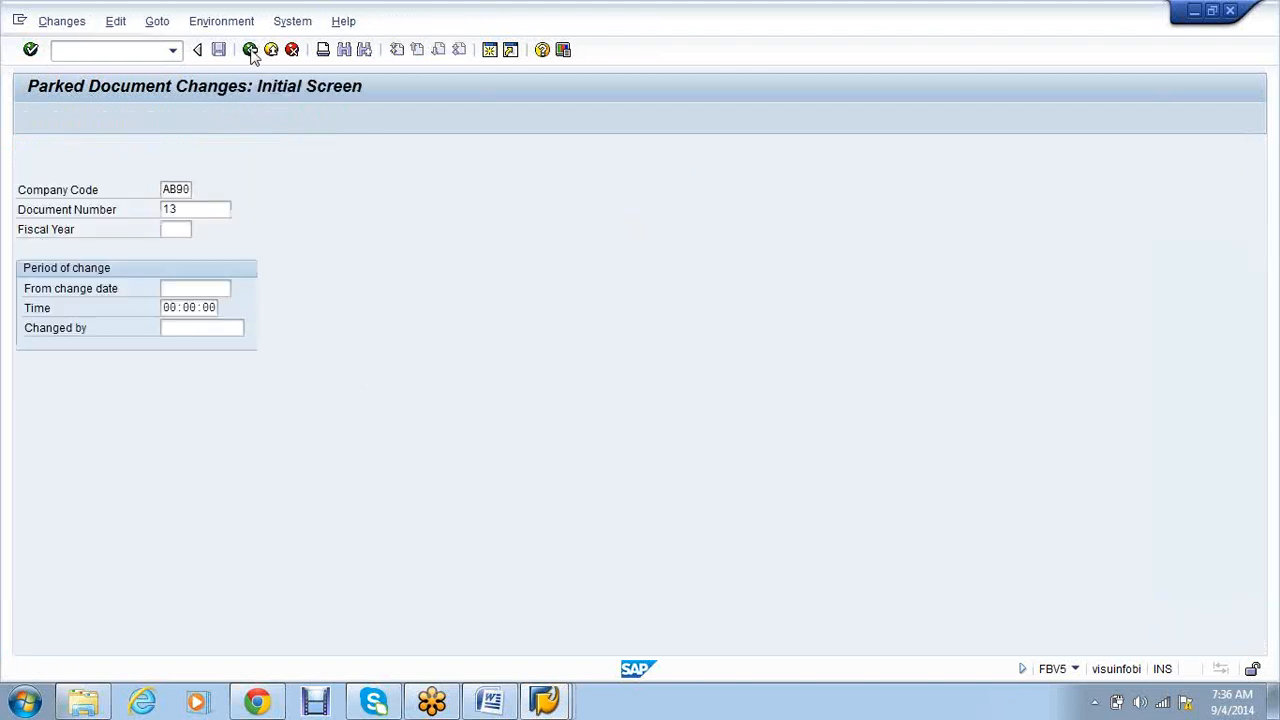
{"action": "left_click", "coordinate": [250, 50]}
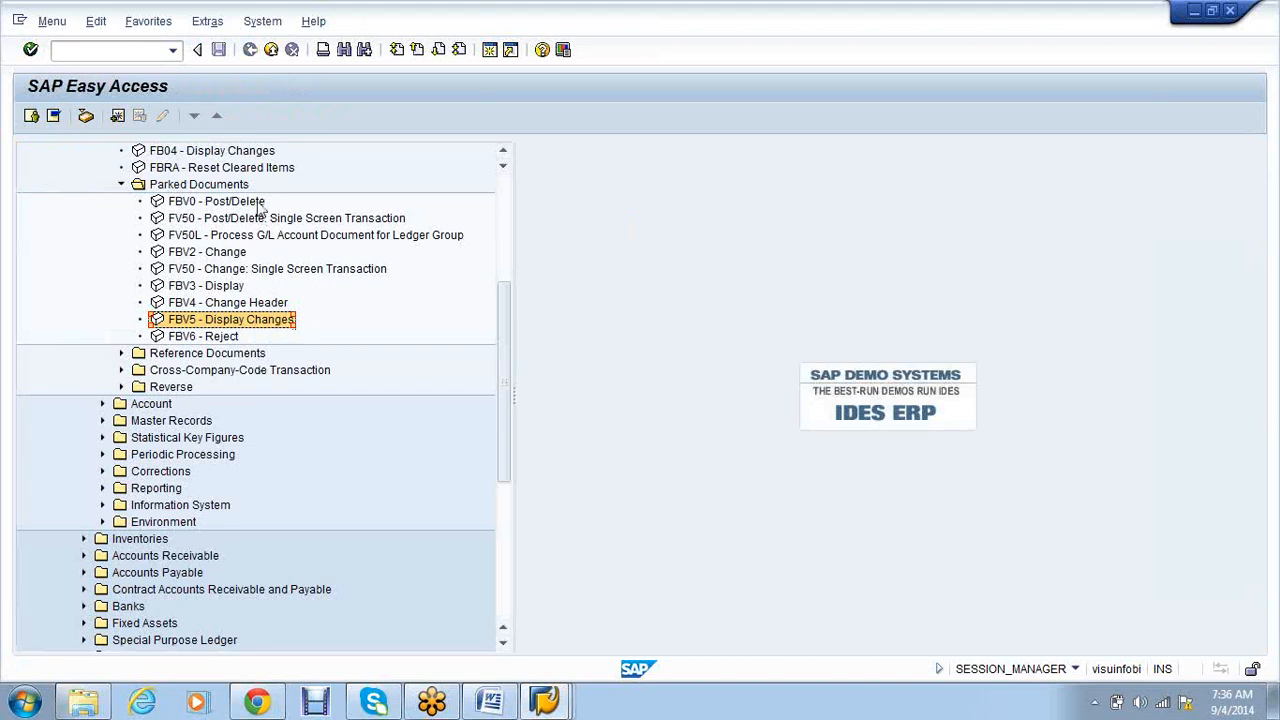
Step: Post parked document 13 of company code AB90 with FBV0 and try to display the document from the log
{"action": "double_click", "coordinate": [258, 203]}
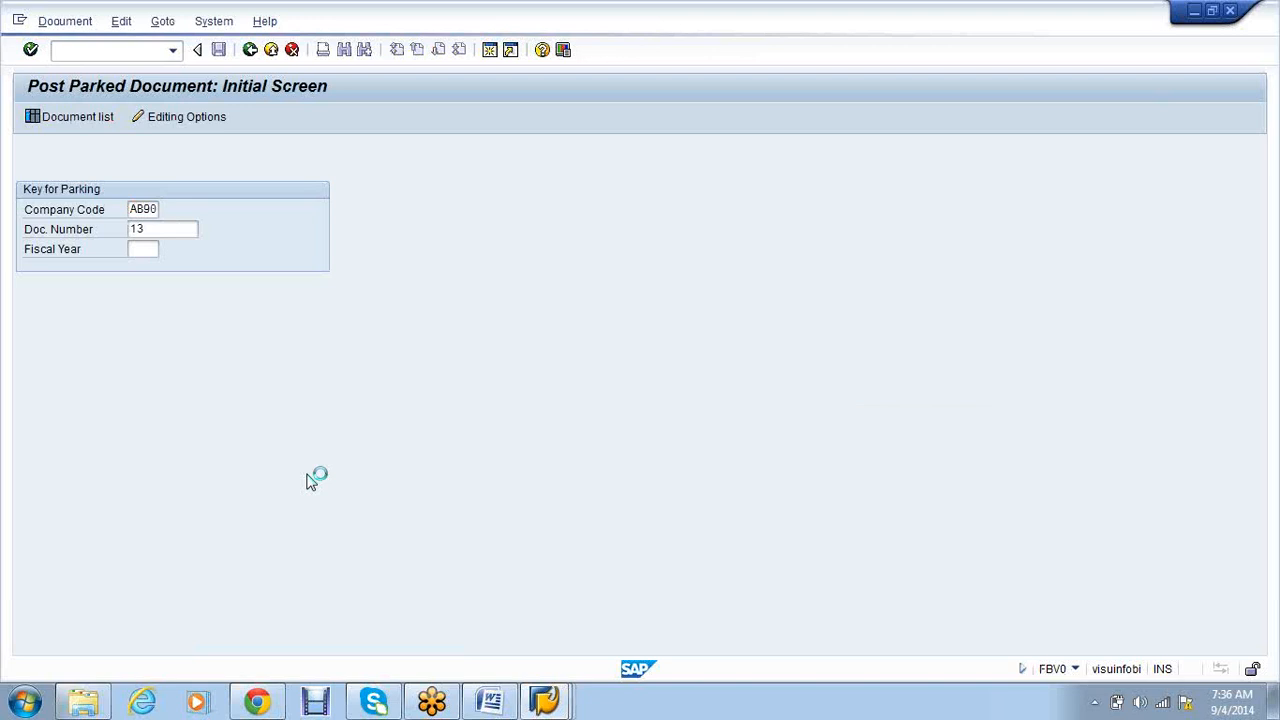
{"action": "left_click", "coordinate": [256, 49]}
{"action": "key", "text": "Return"}
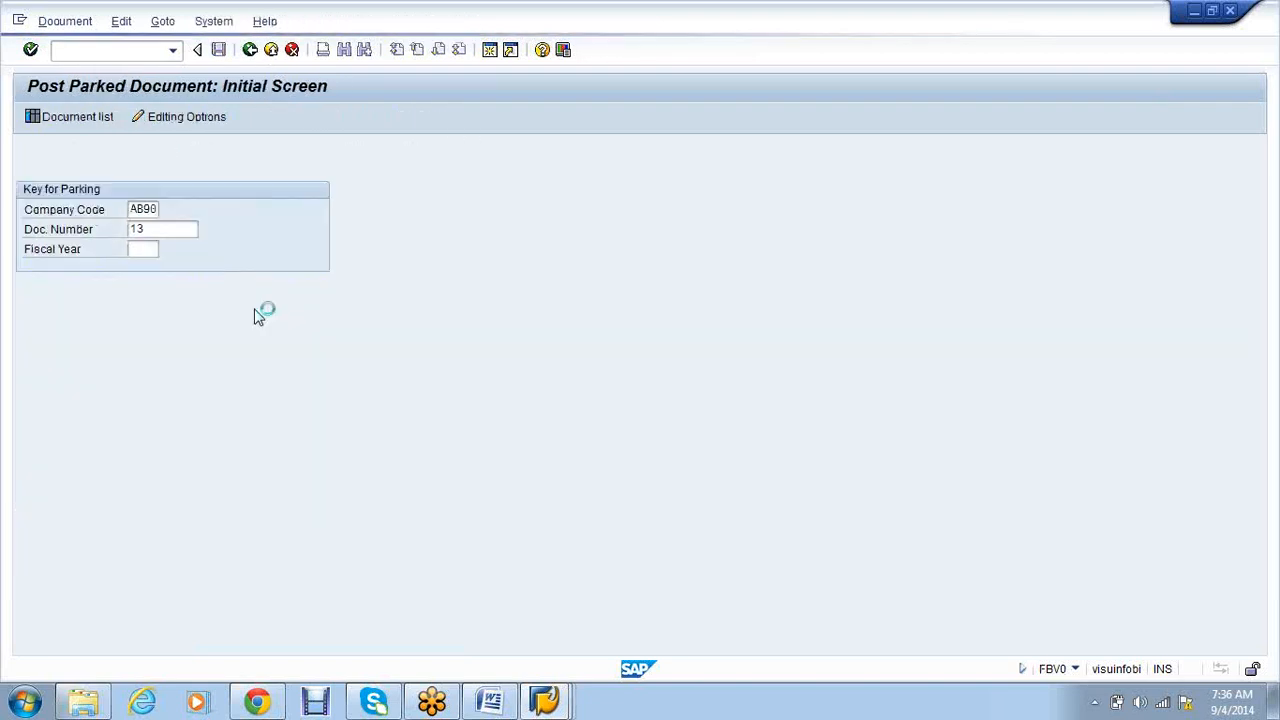
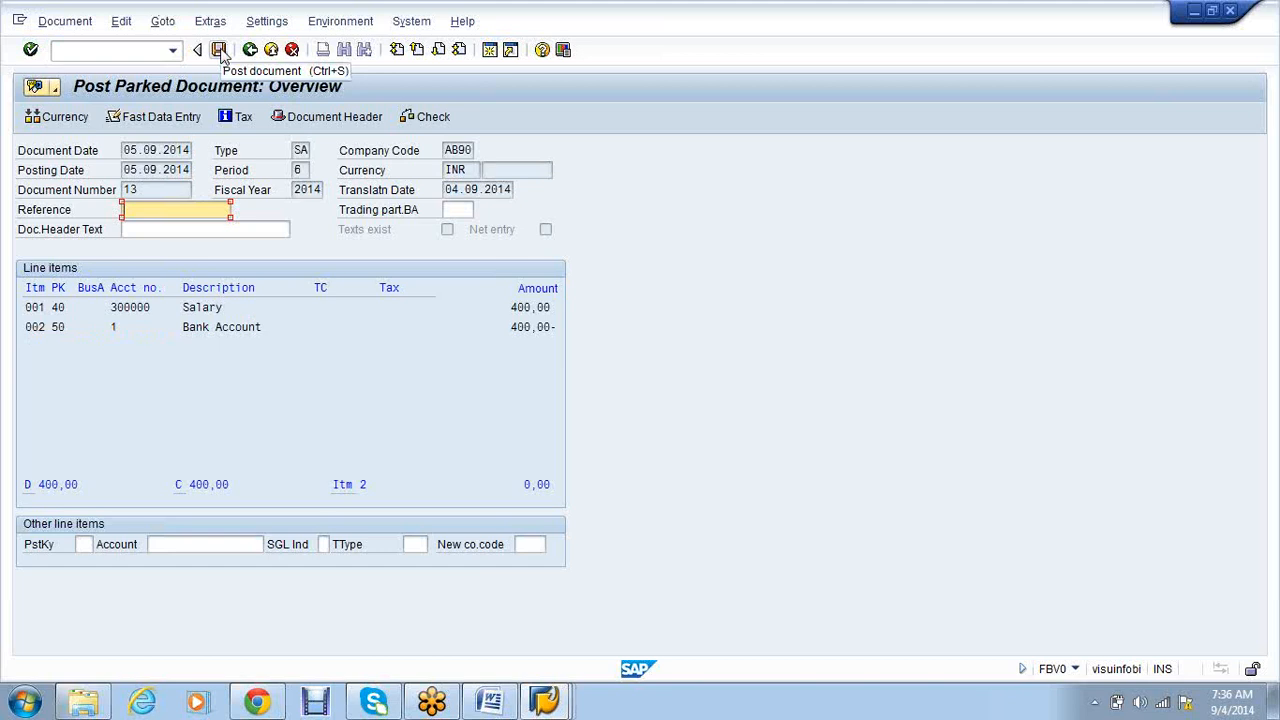
{"action": "left_click", "coordinate": [220, 50]}
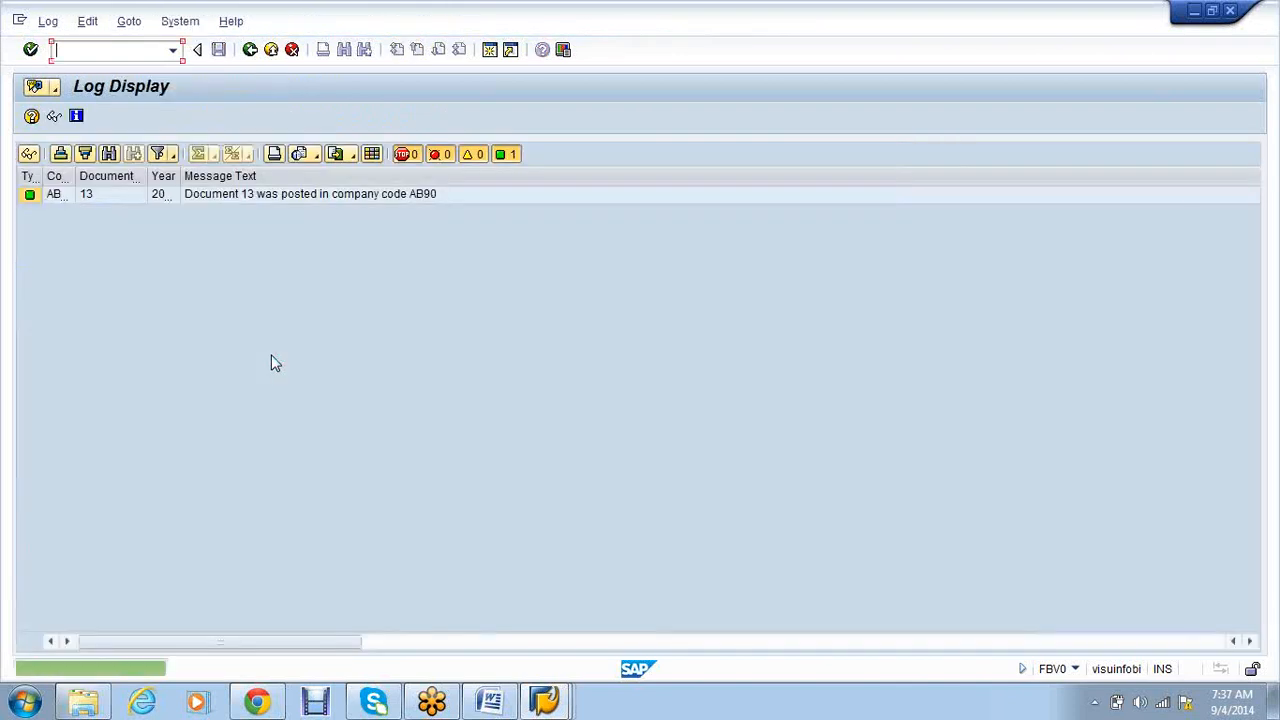
{"action": "left_click", "coordinate": [55, 117]}
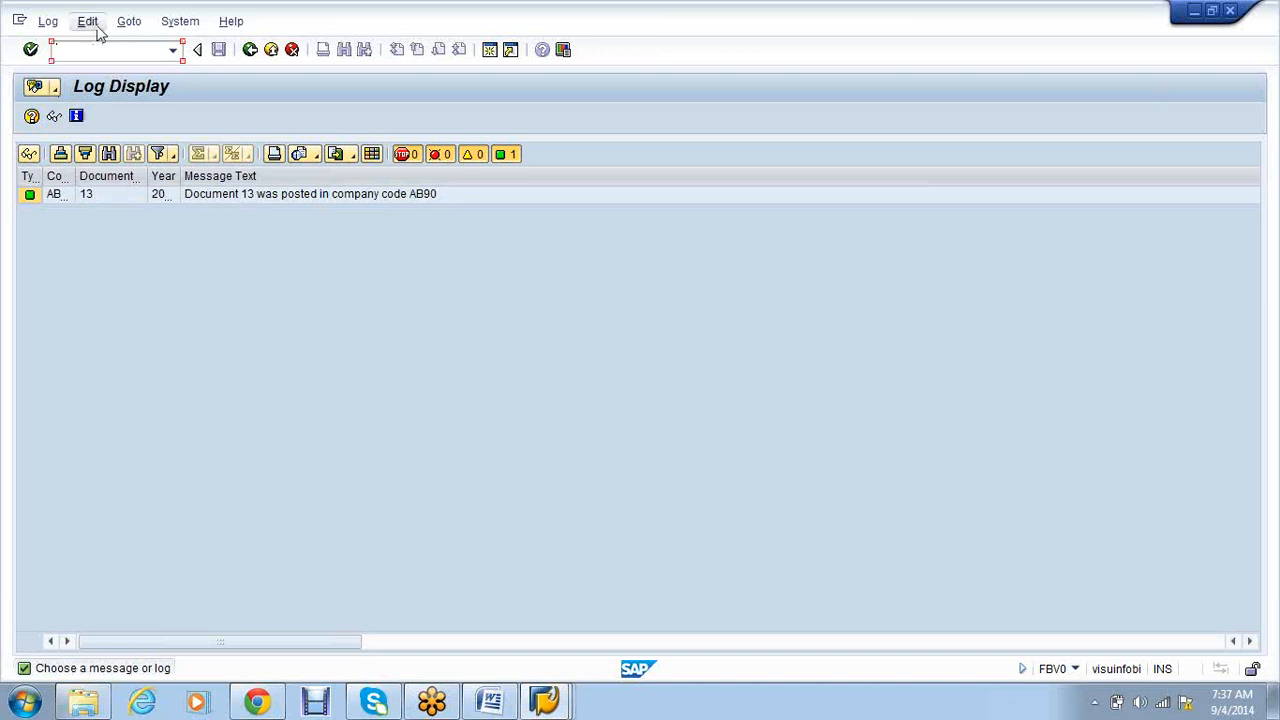
Step: In the other SAP session, list all line items of G/L account 1 with FBL3N and examine the line of document 13
{"action": "left_click", "coordinate": [553, 700]}
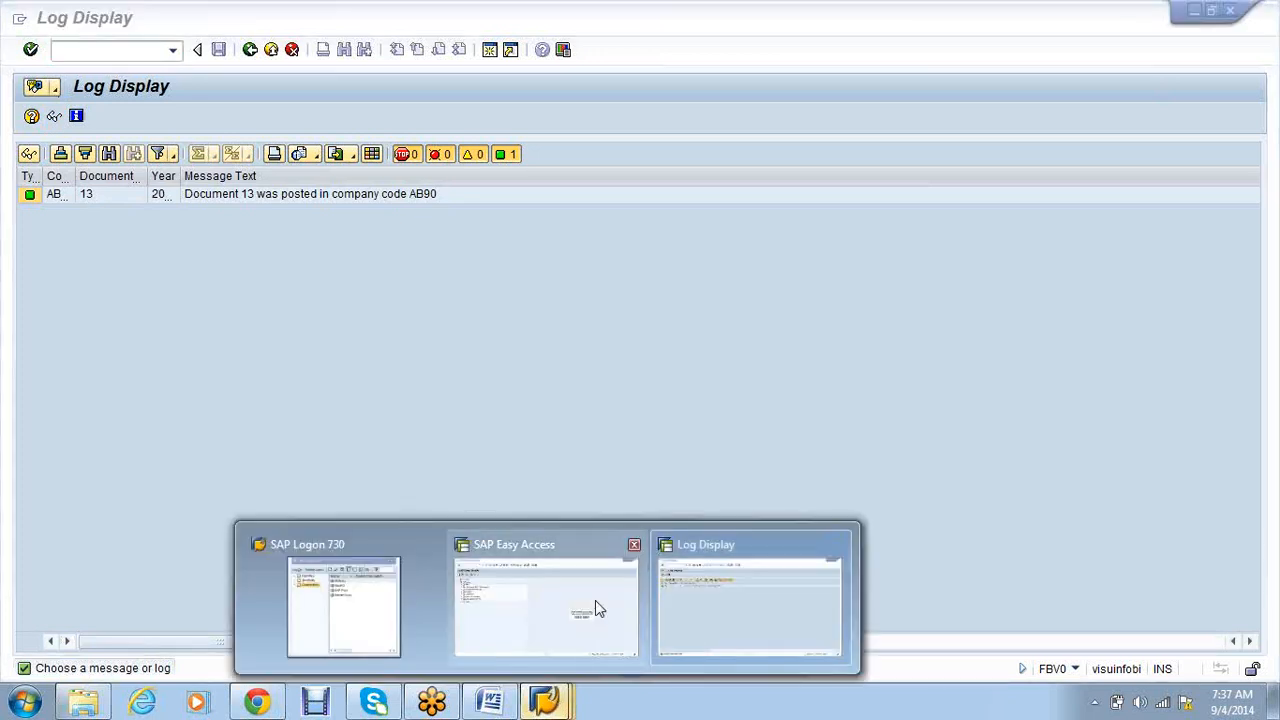
{"action": "left_click", "coordinate": [596, 603]}
{"action": "type", "text": "fbl3n"}
{"action": "key", "text": "Return"}
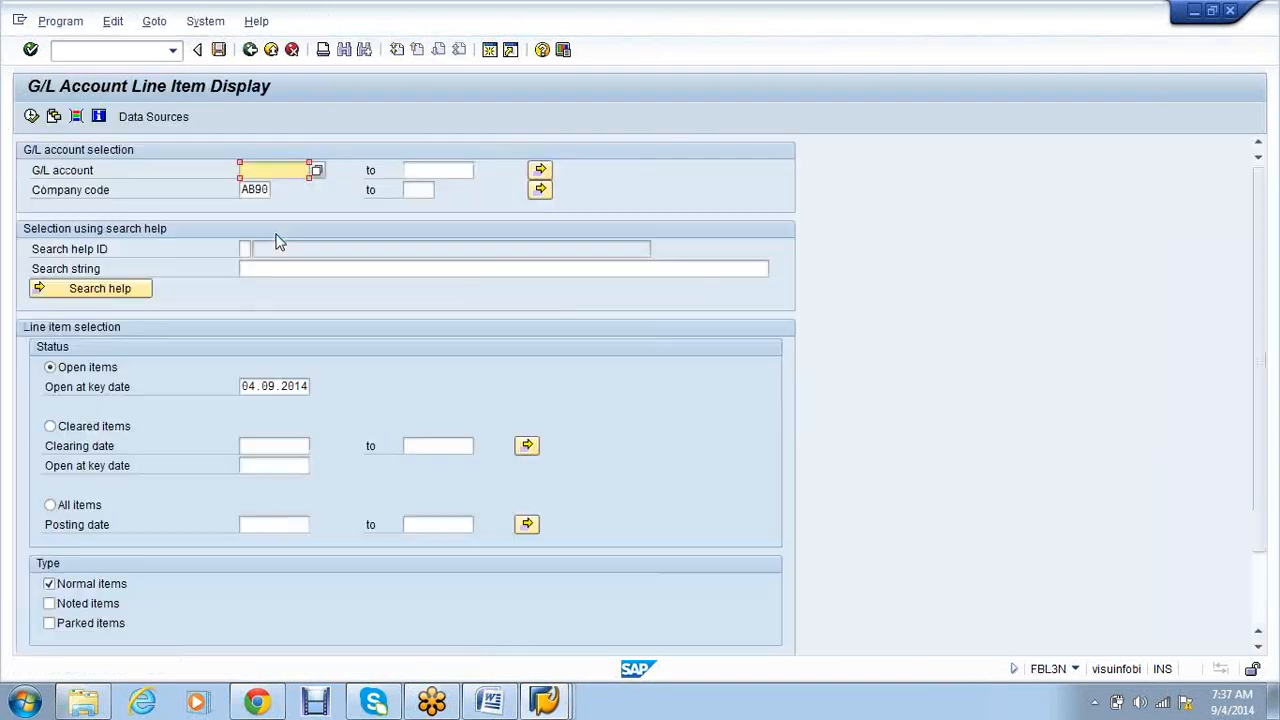
{"action": "type", "text": "1"}
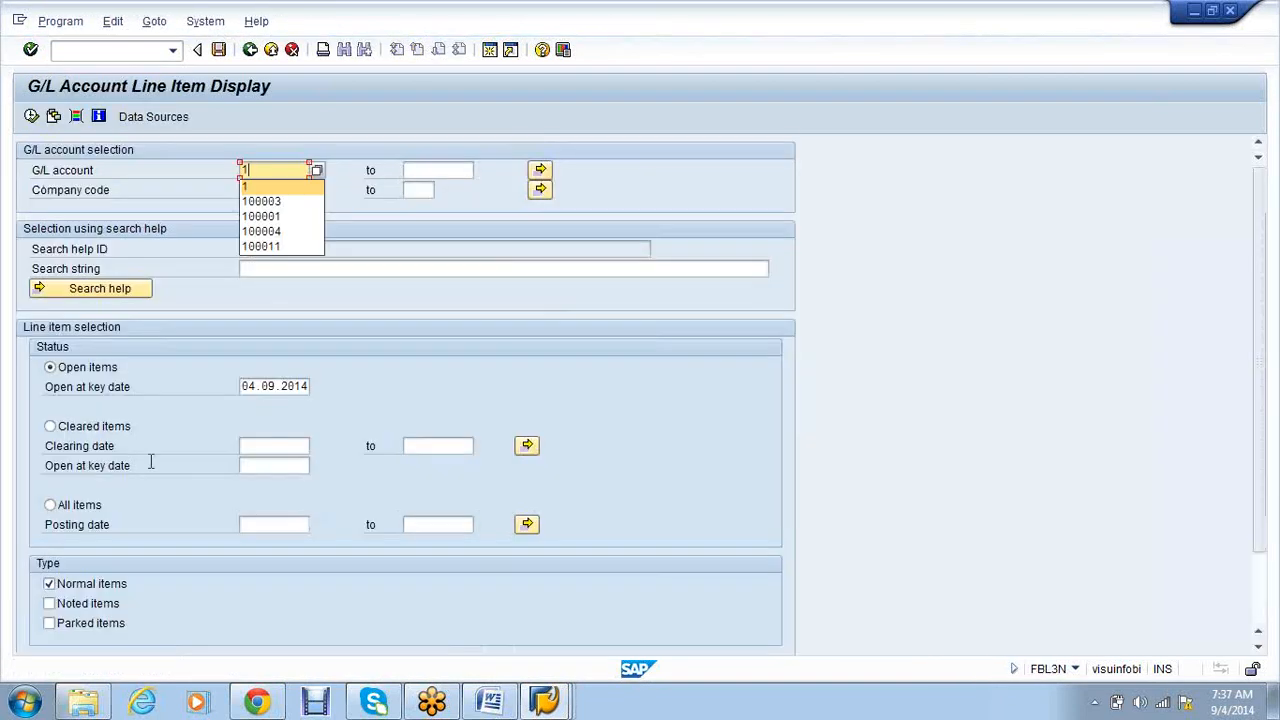
{"action": "left_click", "coordinate": [94, 506]}
{"action": "left_click", "coordinate": [31, 117]}
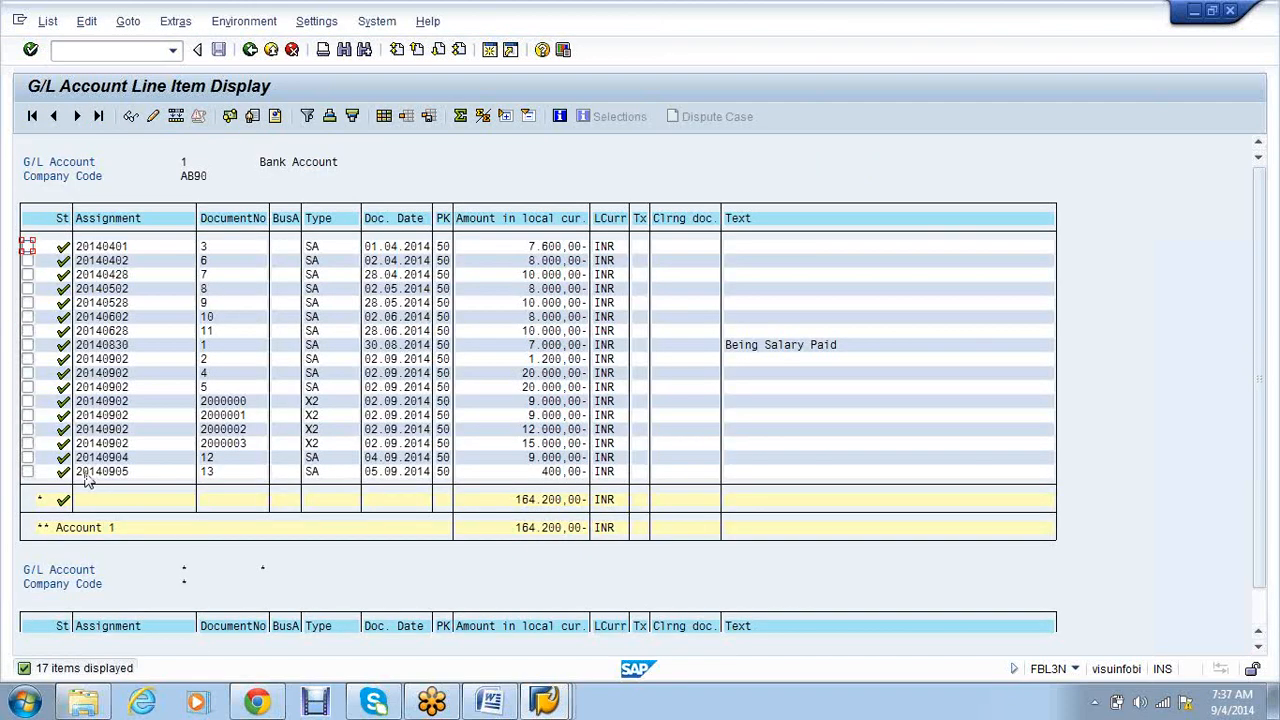
{"action": "left_click", "coordinate": [86, 476]}
{"action": "left_click_drag", "start_coordinate": [86, 480], "coordinate": [586, 476]}
Step: Return to the posting session, start a new G/L account posting with F-02 and set the document date to 04.09.2014
{"action": "left_click", "coordinate": [552, 714]}
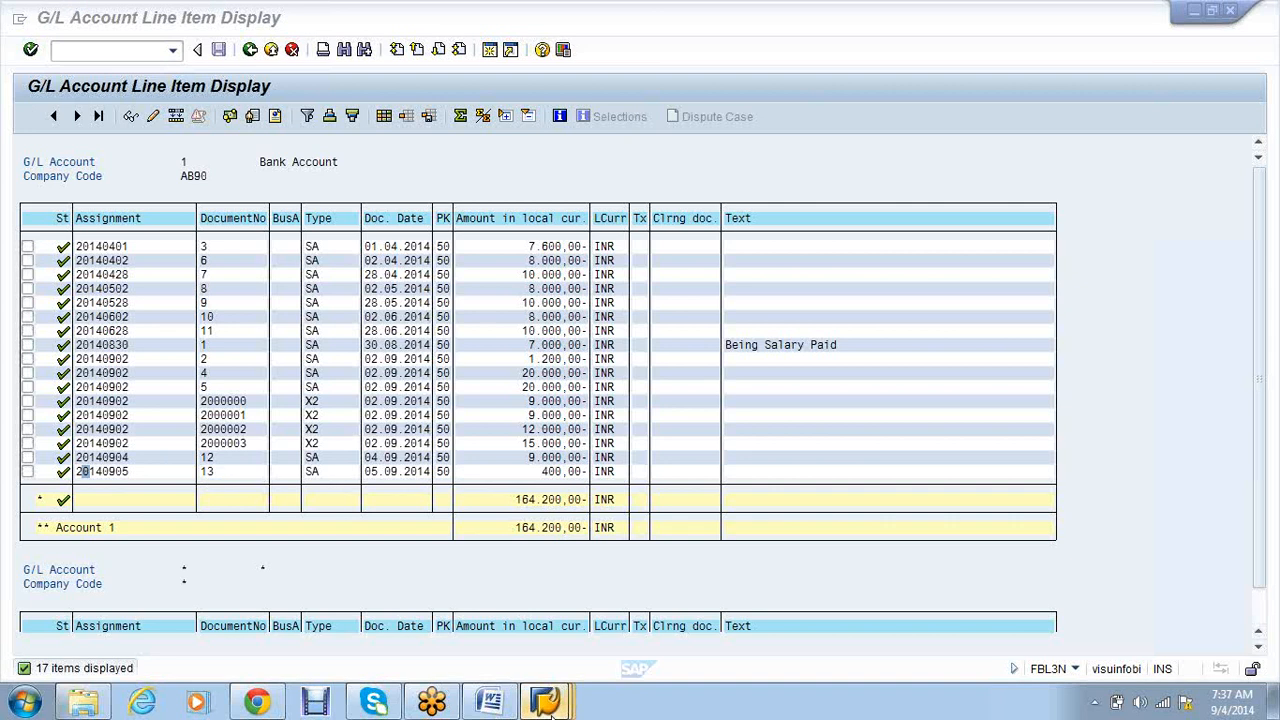
{"action": "left_click", "coordinate": [738, 648]}
{"action": "type", "text": "/nfb50"}
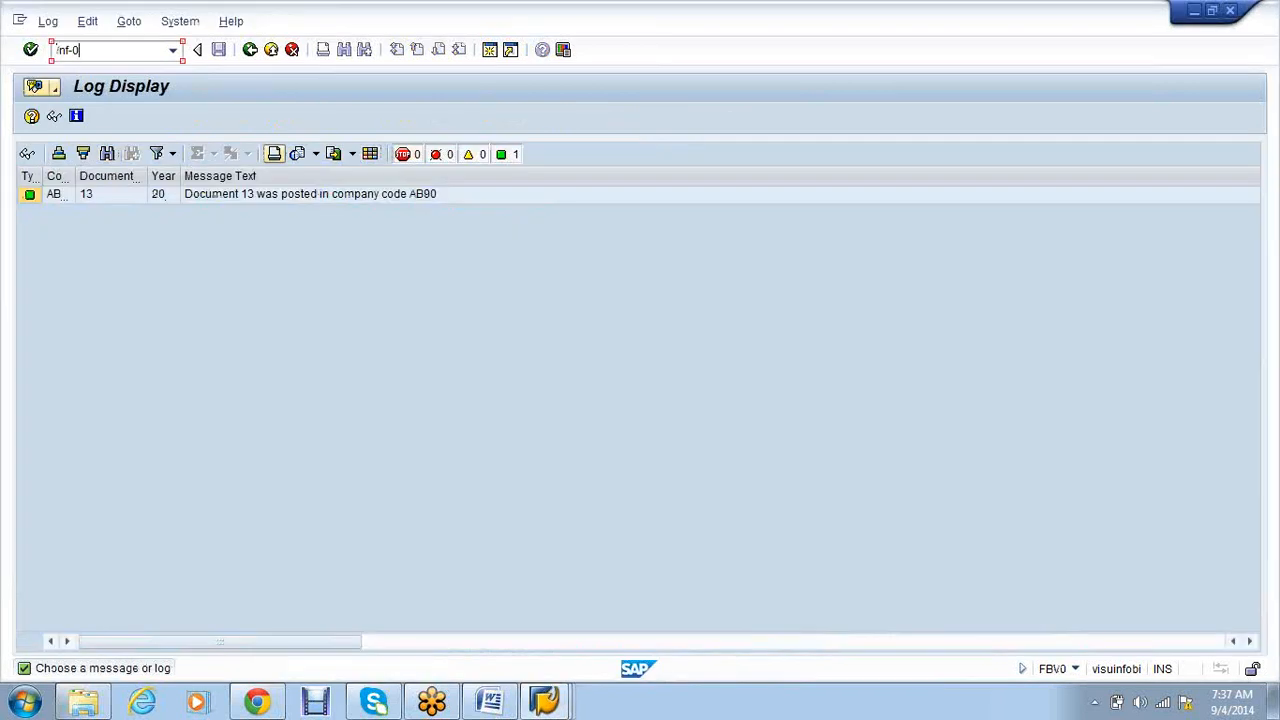
{"action": "key", "text": "Return"}
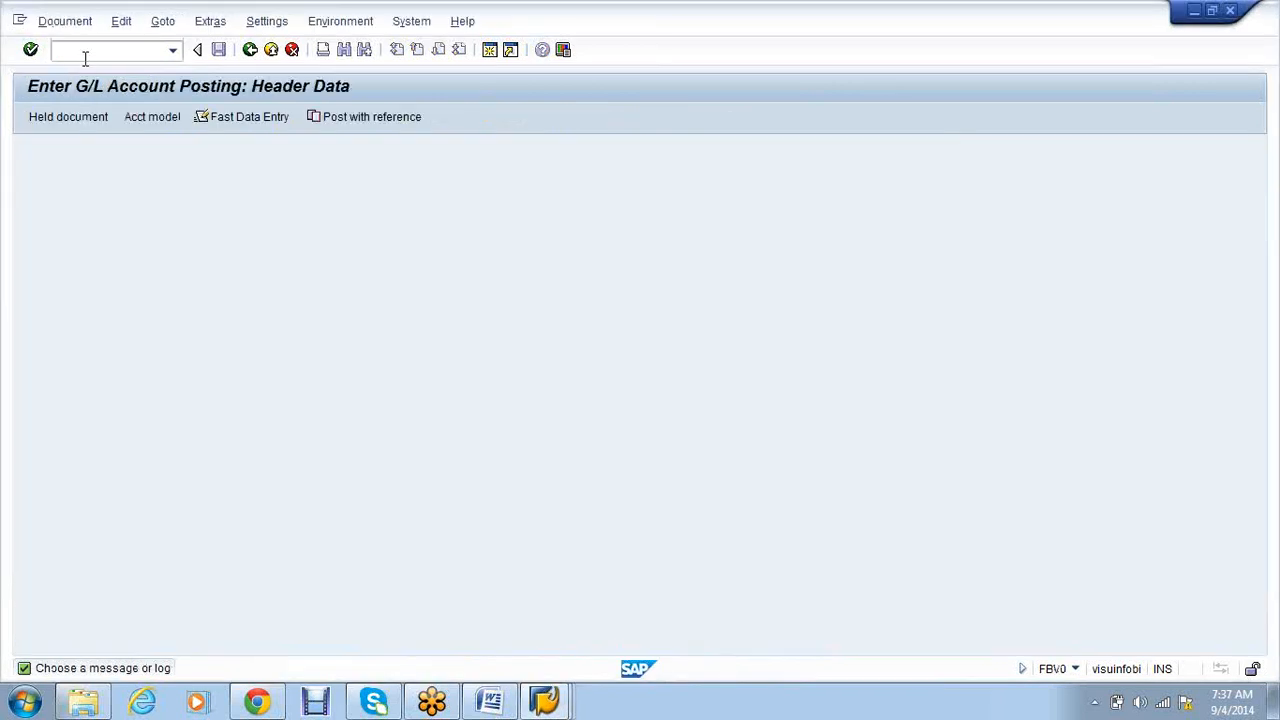
{"action": "key", "text": "space"}
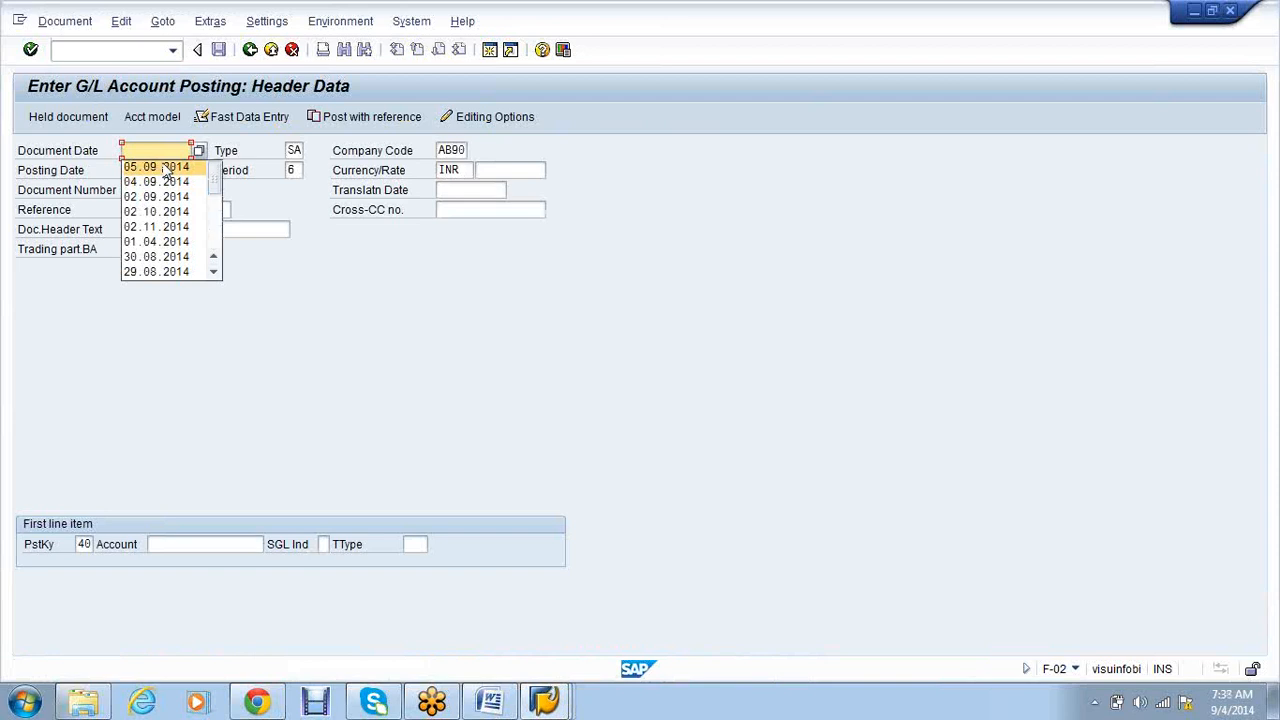
{"action": "left_click", "coordinate": [166, 182]}
{"action": "key", "text": "Tab"}
{"action": "key", "text": "Tab"}
{"action": "key", "text": "Tab"}
{"action": "key", "text": "Tab"}
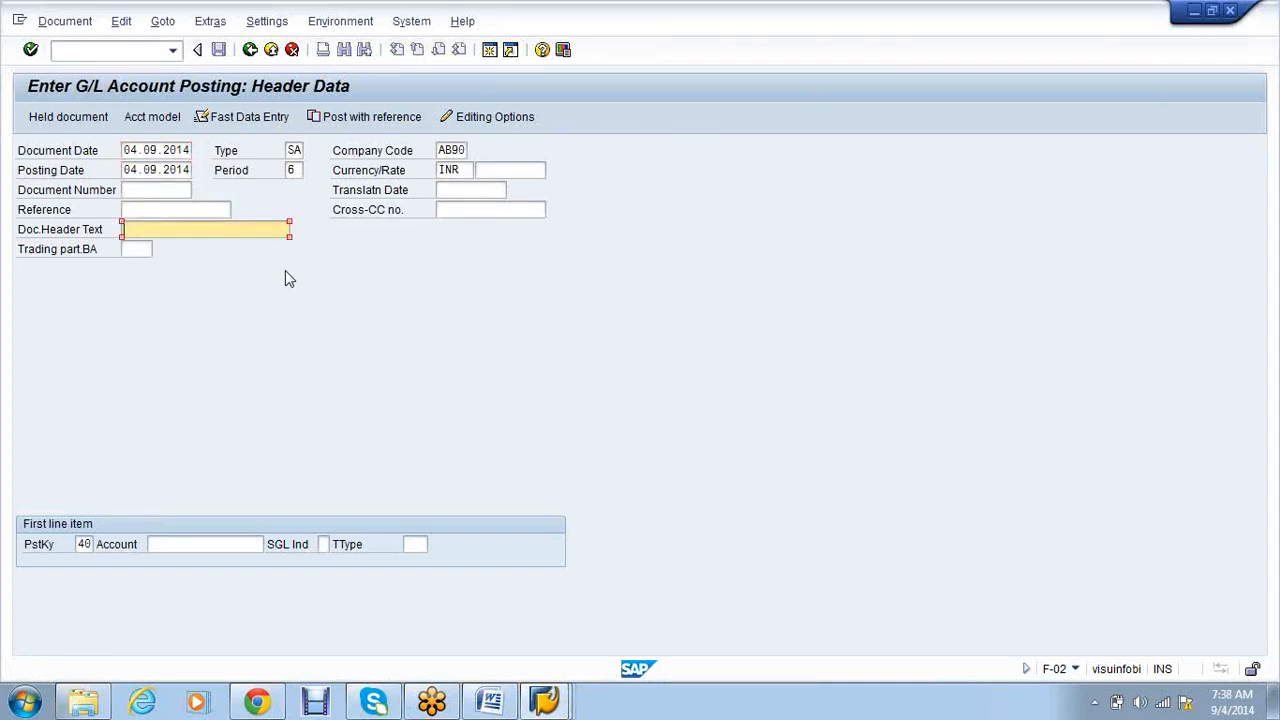
Step: Start the first line item as a debit with posting key 40 on salary account 300000
{"action": "key", "text": "Tab"}
{"action": "key", "text": "Tab"}
{"action": "key", "text": "Tab"}
{"action": "key", "text": "space"}
{"action": "left_click", "coordinate": [228, 428]}
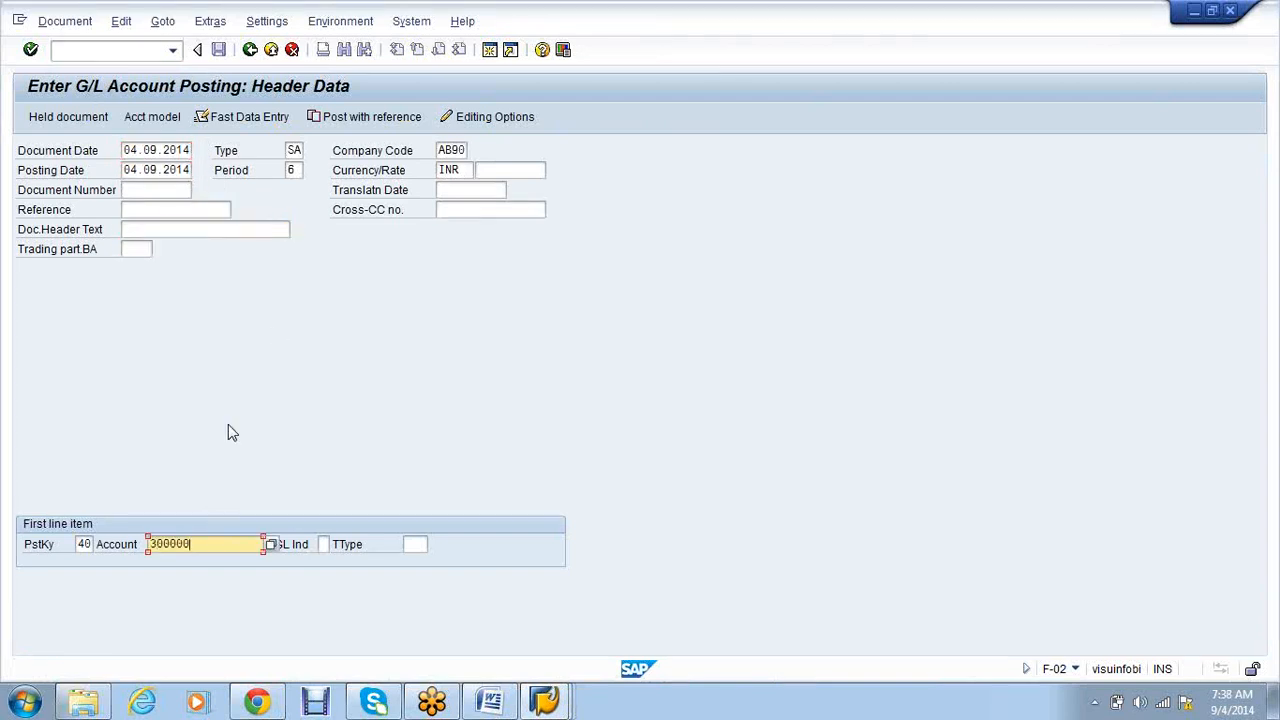
{"action": "key", "text": "Return"}
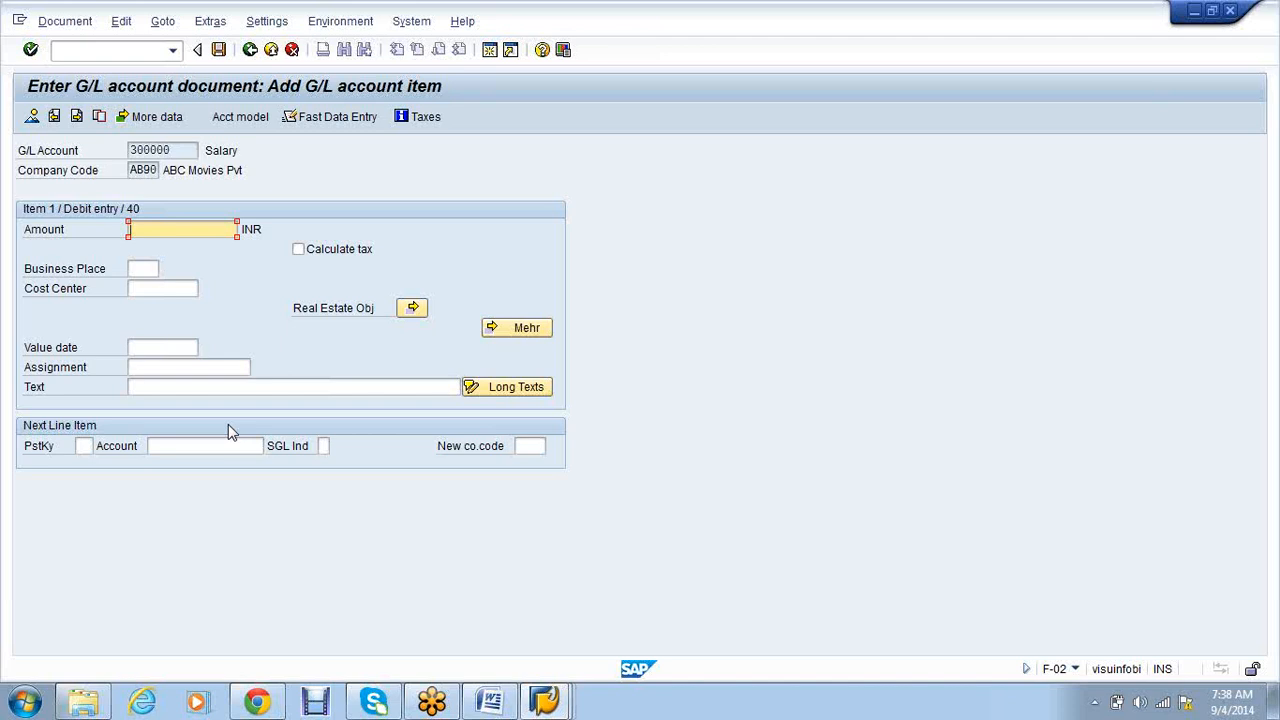
Step: Enter 8000 as the salary item's amount and specify posting key 50 and account 1 for the next line item
{"action": "type", "text": "8000"}
{"action": "key", "text": "Tab"}
{"action": "key", "text": "Tab"}
{"action": "key", "text": "Tab"}
{"action": "key", "text": "Tab"}
{"action": "key", "text": "Tab"}
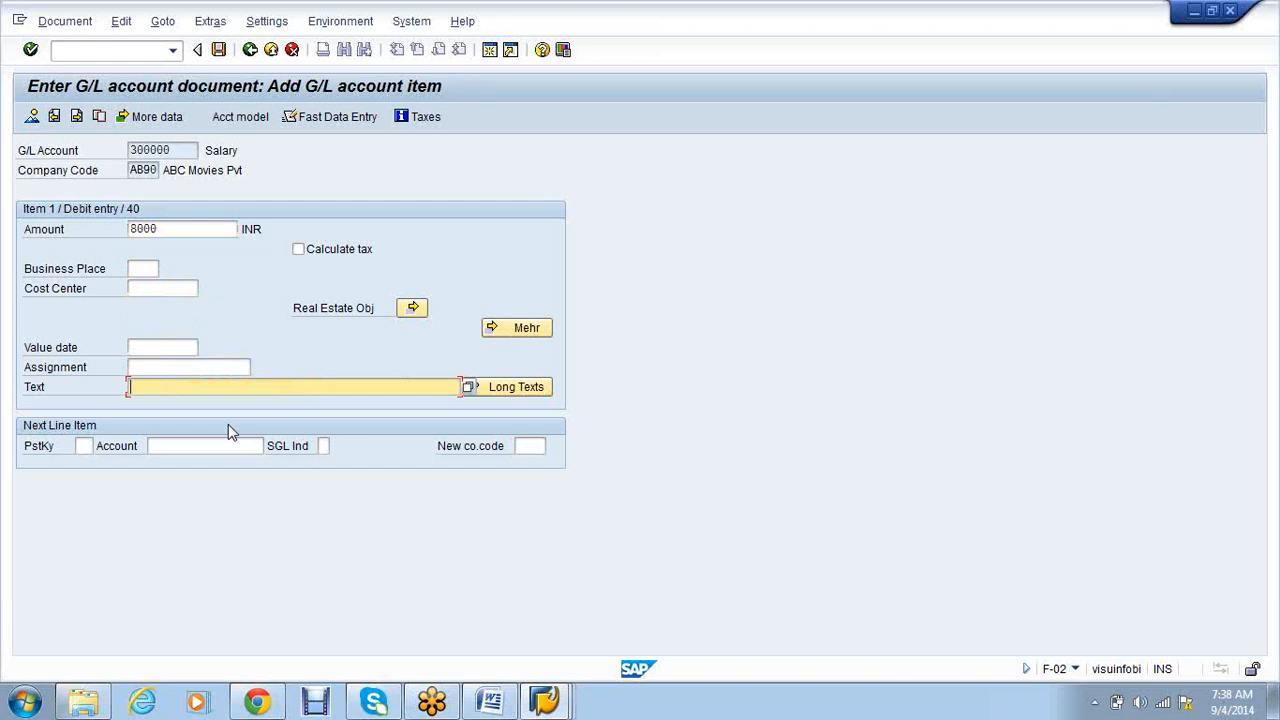
{"action": "key", "text": "Tab"}
{"action": "type", "text": "50"}
{"action": "key", "text": "Tab"}
{"action": "type", "text": "1"}
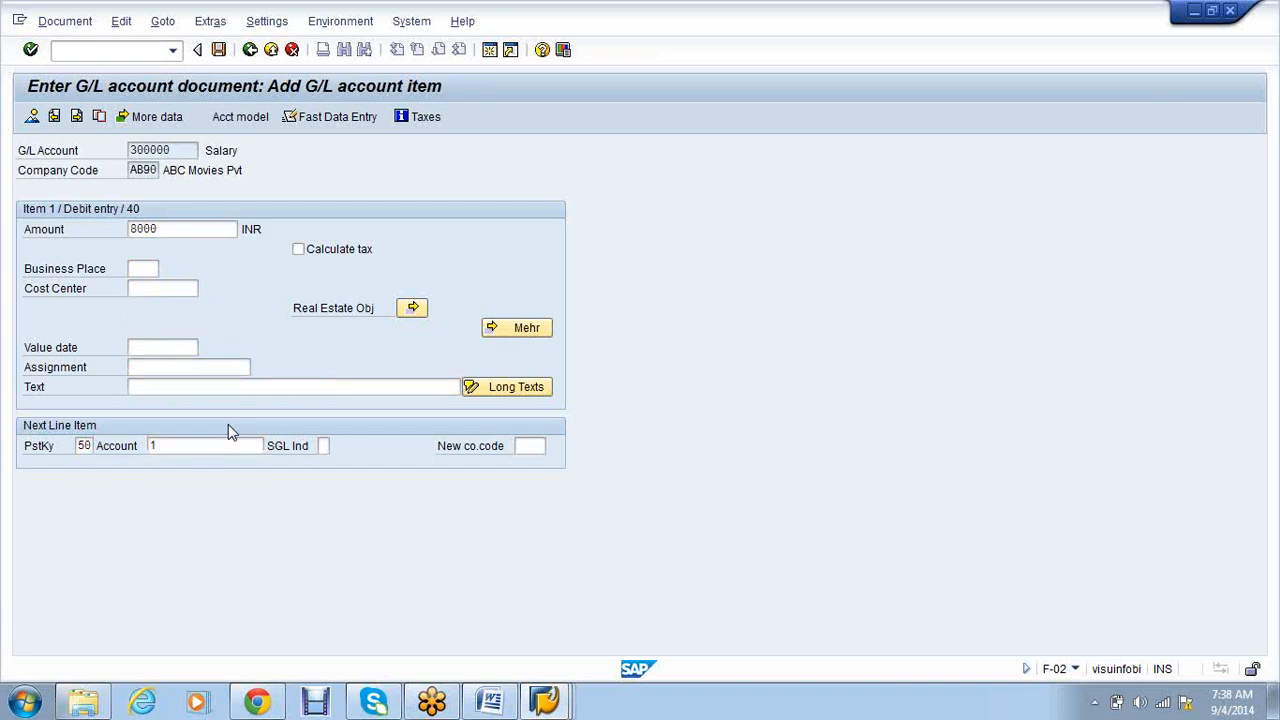
Step: Fill the bank account's credit item with the balancing amount * and value date 03.09.2014
{"action": "key", "text": "Return"}
{"action": "type", "text": "*"}
{"action": "key", "text": "Tab"}
{"action": "key", "text": "Tab"}
{"action": "key", "text": "Tab"}
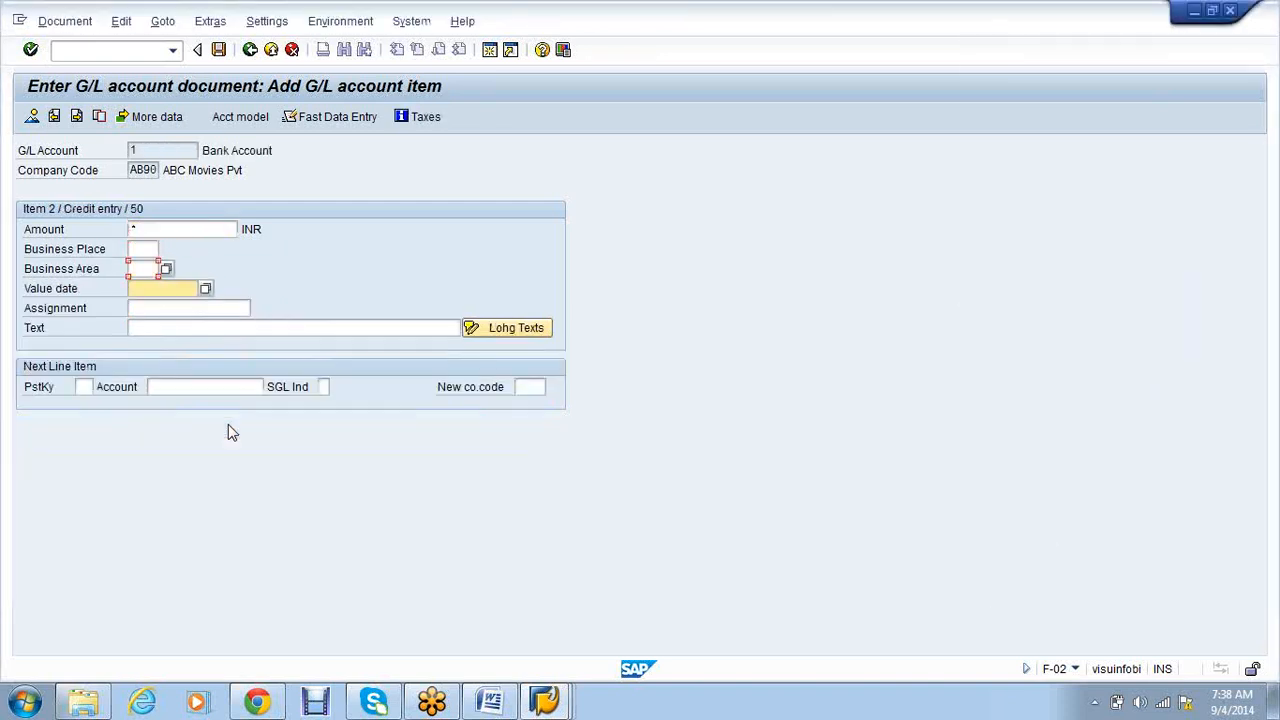
{"action": "key", "text": "space"}
{"action": "key", "text": "Down"}
{"action": "key", "text": "Return"}
{"action": "key", "text": "Return"}
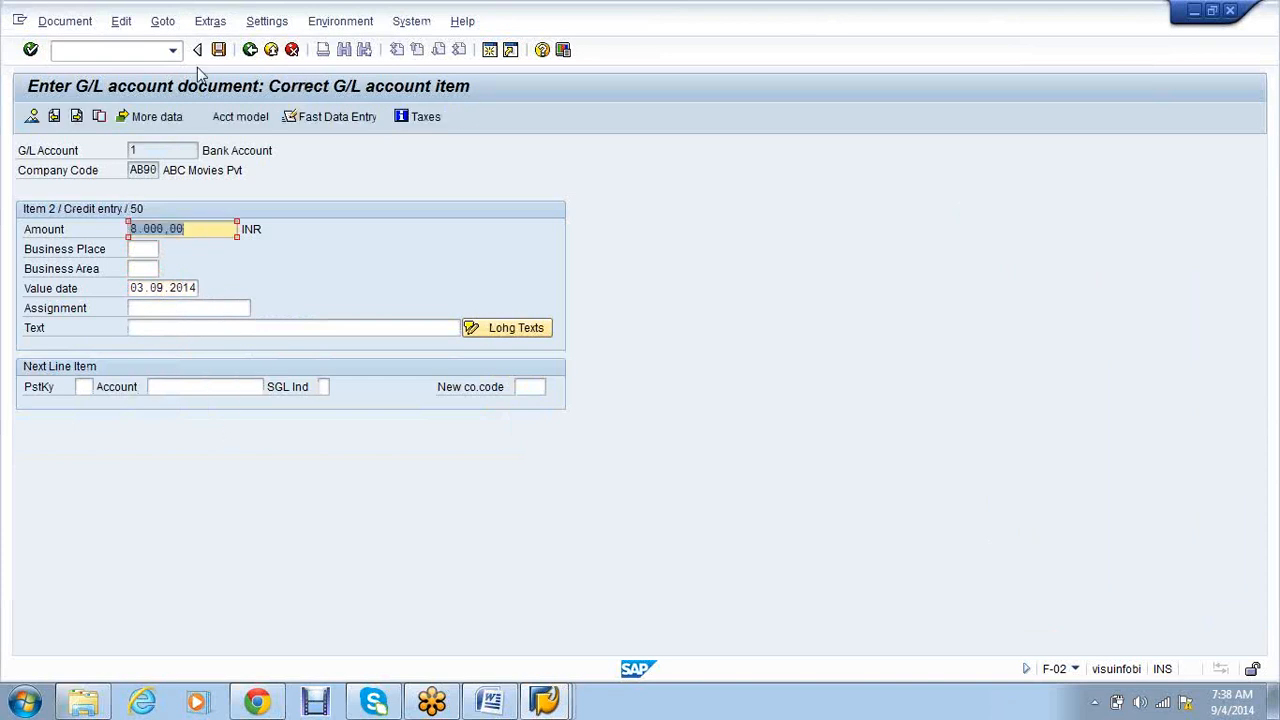
Step: Display the overview of the salary and bank entry and park the document
{"action": "left_click", "coordinate": [34, 120]}
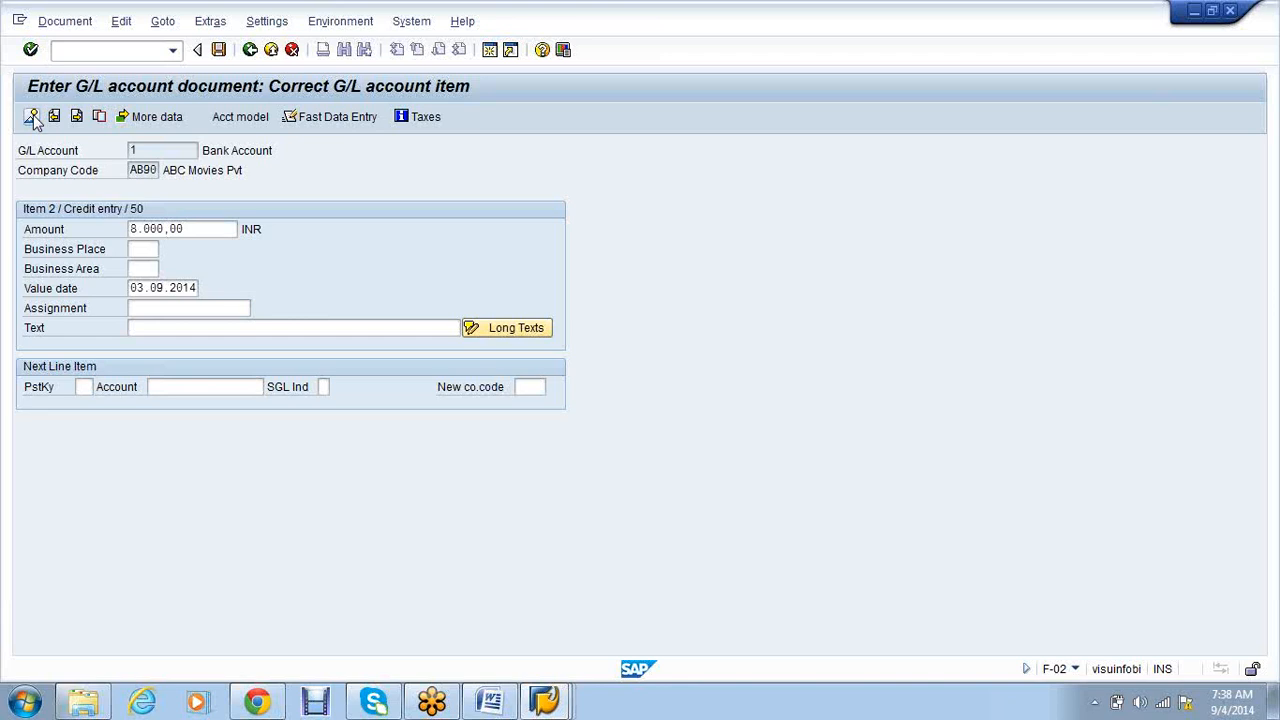
{"action": "left_click", "coordinate": [72, 23]}
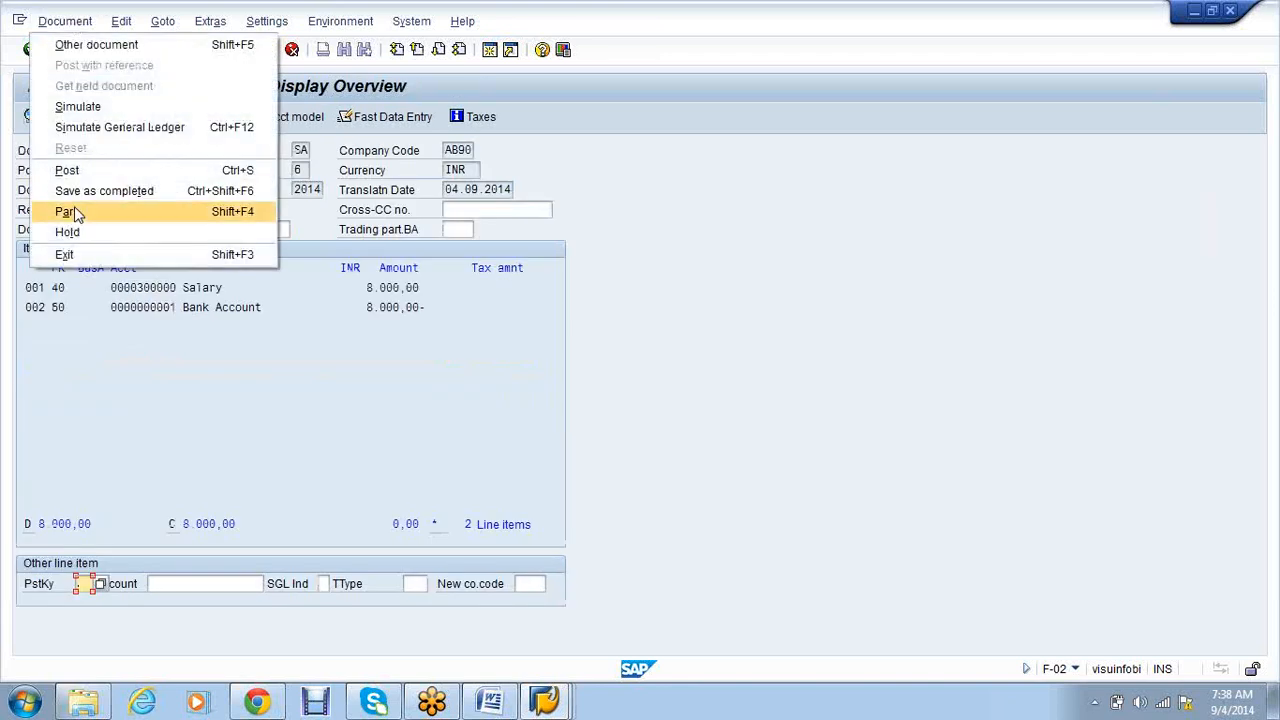
{"action": "left_click", "coordinate": [66, 211]}
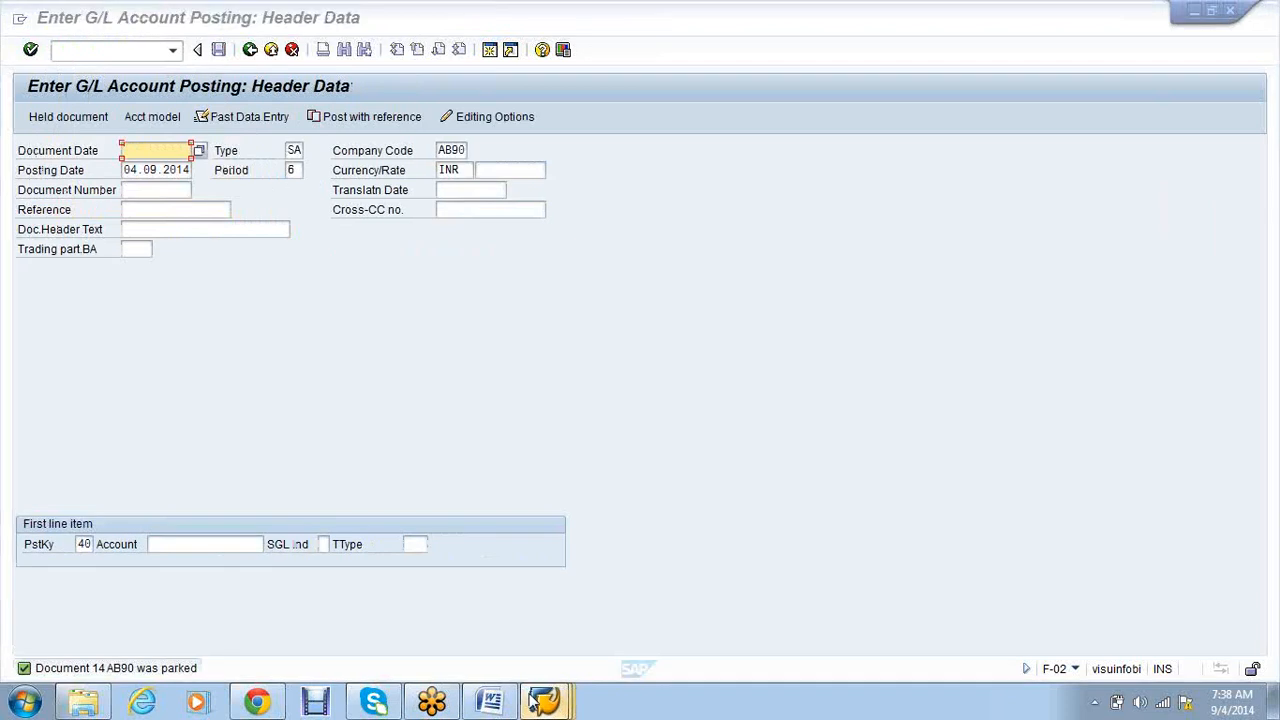
Step: Open parked document 14 of company code AB90 for changing with FBV2
{"action": "left_click", "coordinate": [540, 698]}
{"action": "left_click", "coordinate": [546, 606]}
{"action": "left_click", "coordinate": [544, 700]}
{"action": "left_click", "coordinate": [726, 614]}
{"action": "left_click", "coordinate": [86, 54]}
{"action": "type", "text": "/n"}
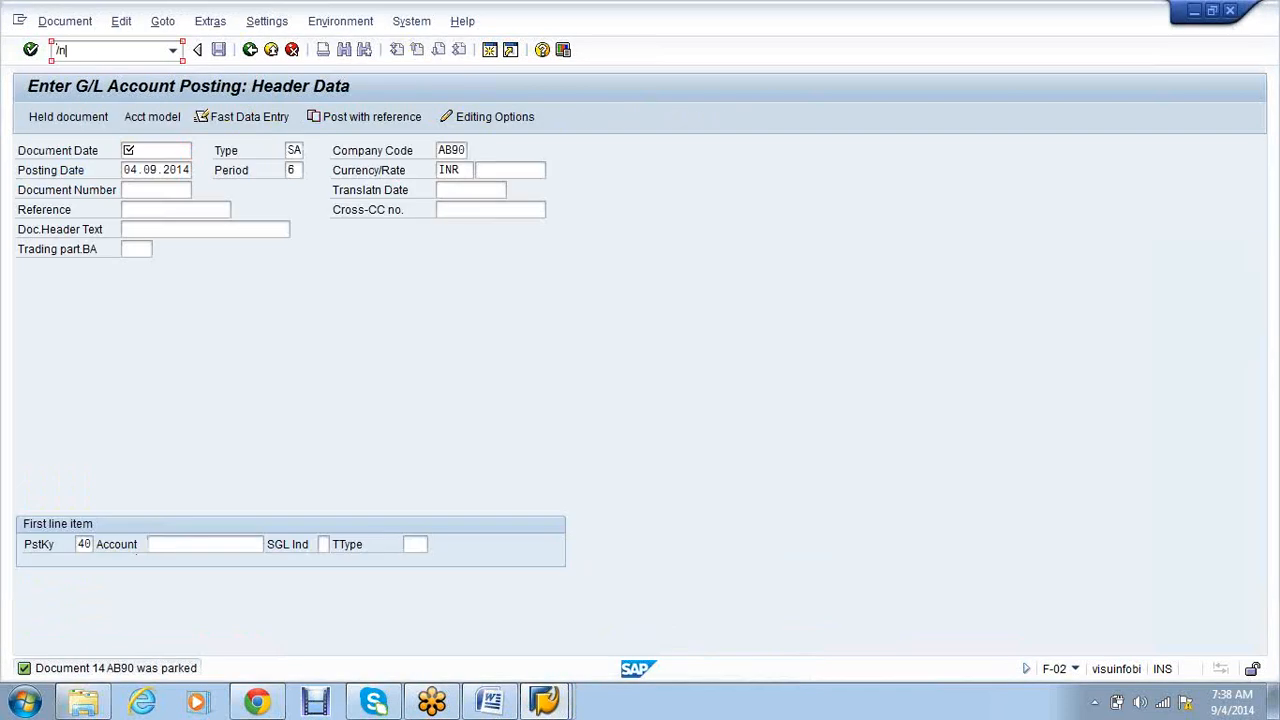
{"action": "type", "text": "fbv2"}
{"action": "key", "text": "Return"}
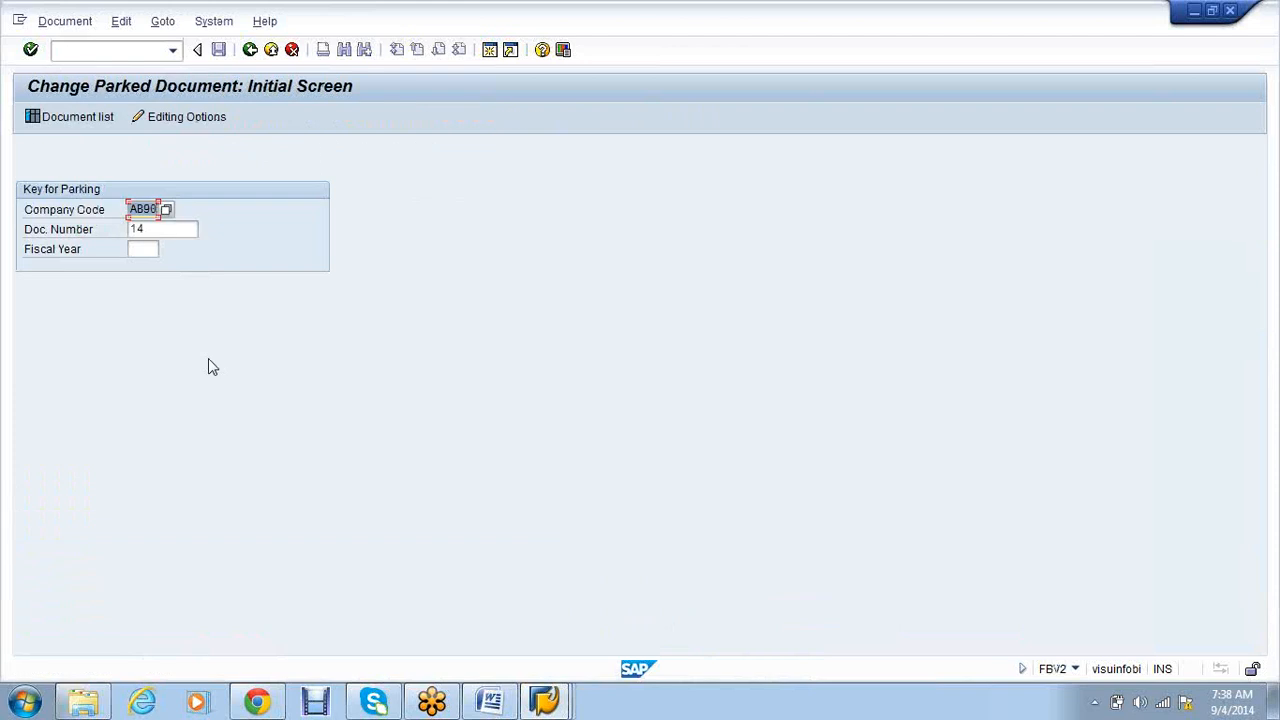
{"action": "left_click", "coordinate": [221, 405]}
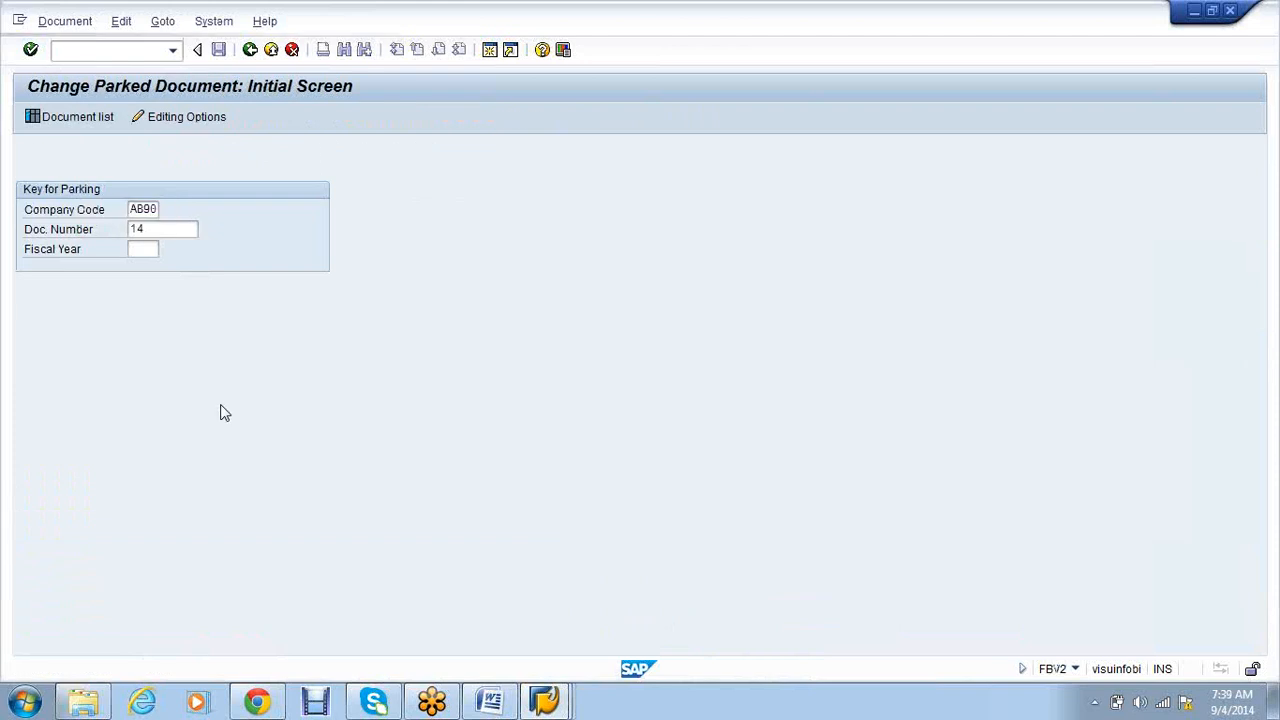
{"action": "key", "text": "Return"}
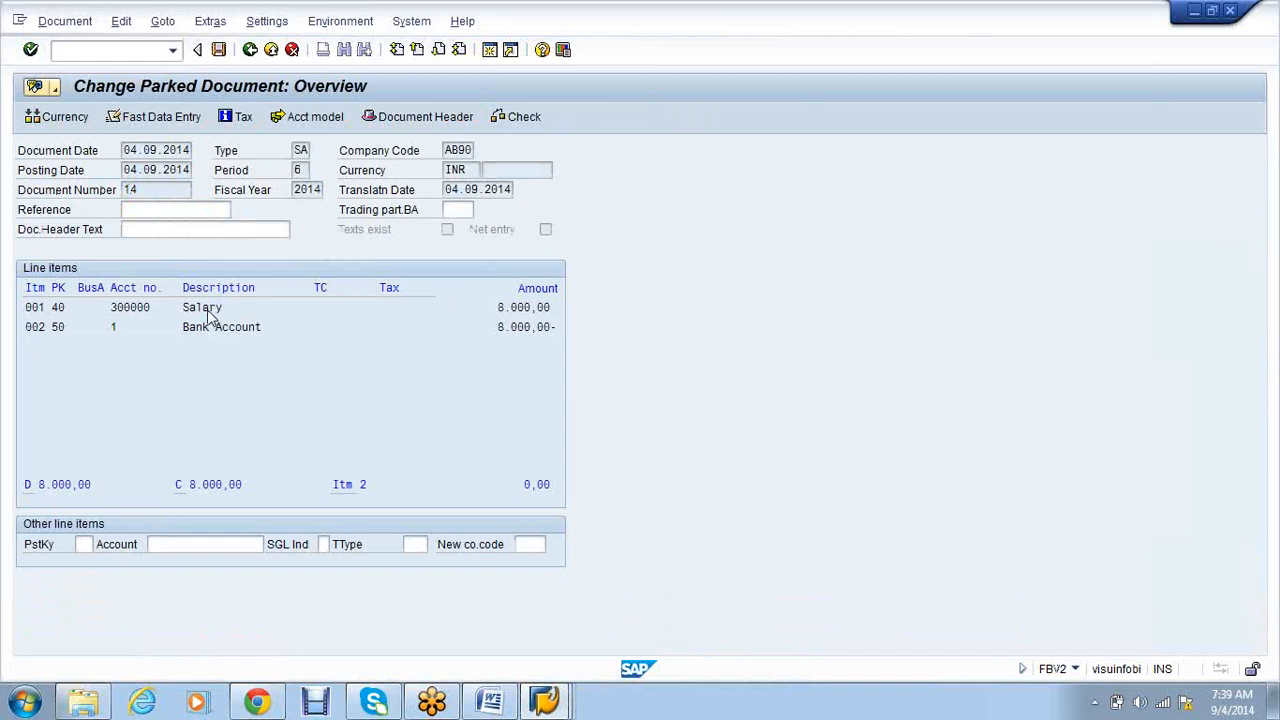
Step: Set the salary line item's amount to 3000 and return to the document overview
{"action": "double_click", "coordinate": [209, 313]}
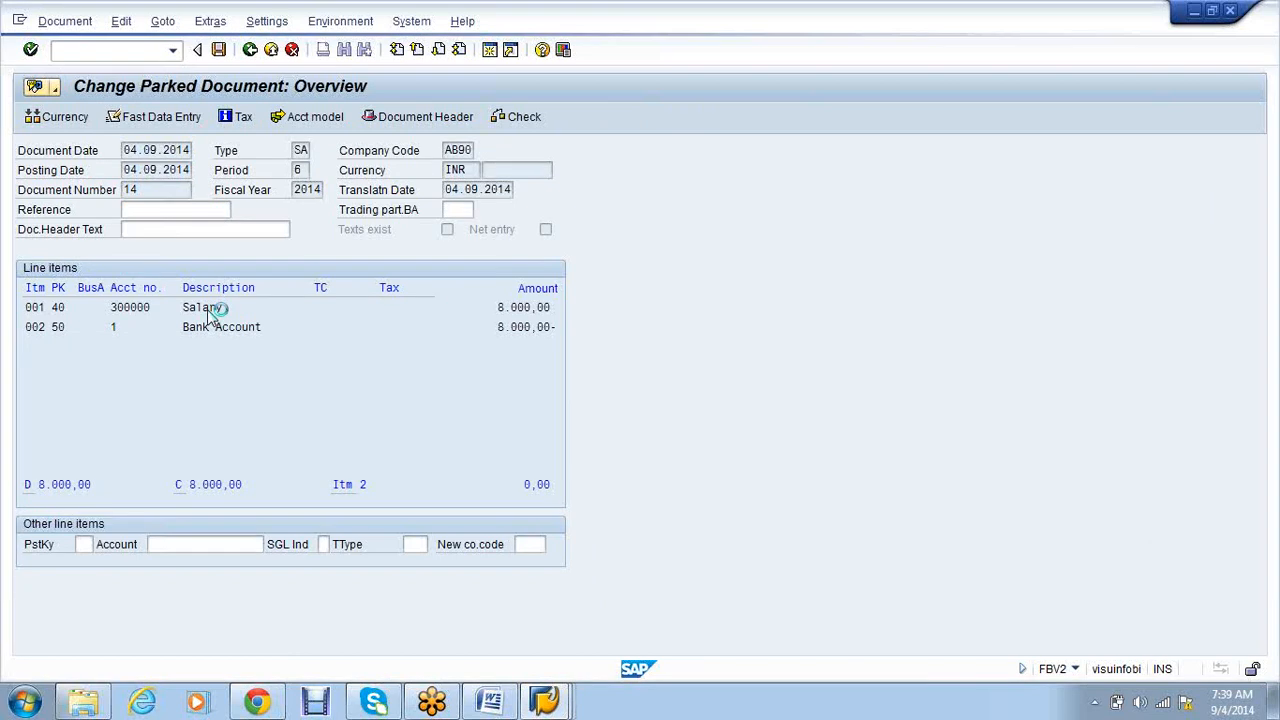
{"action": "type", "text": "3000"}
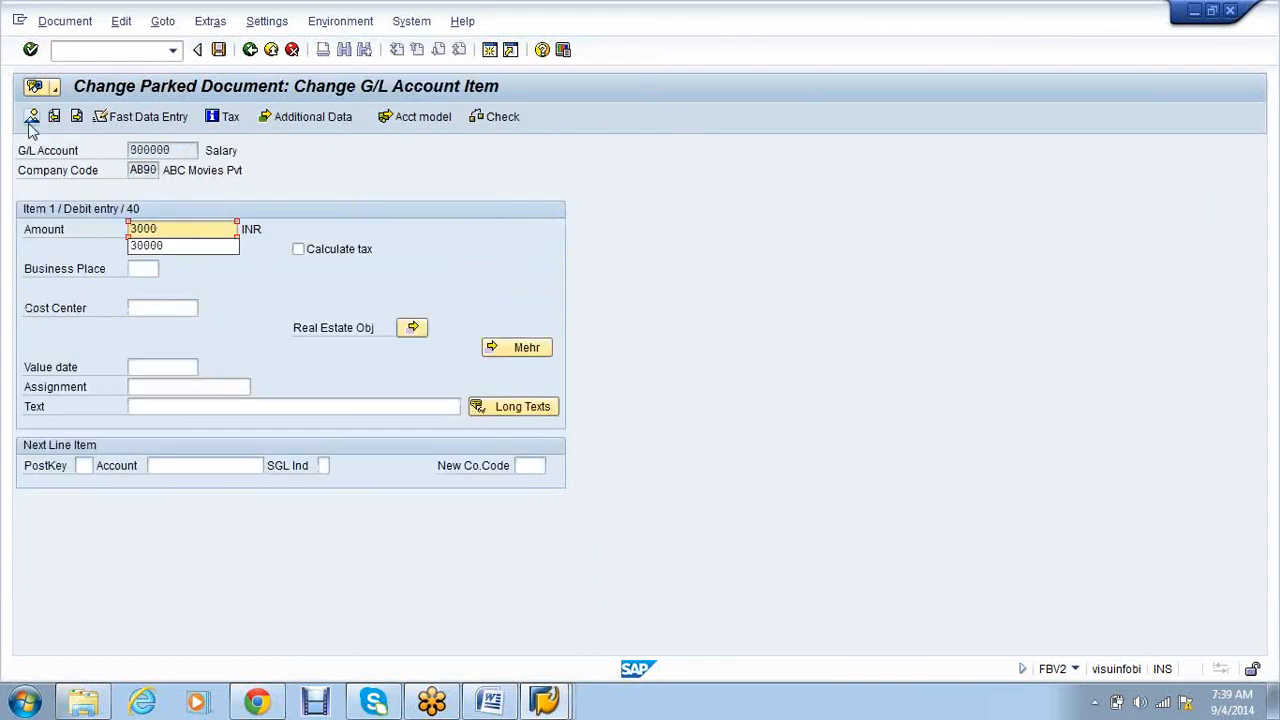
{"action": "left_click", "coordinate": [31, 118]}
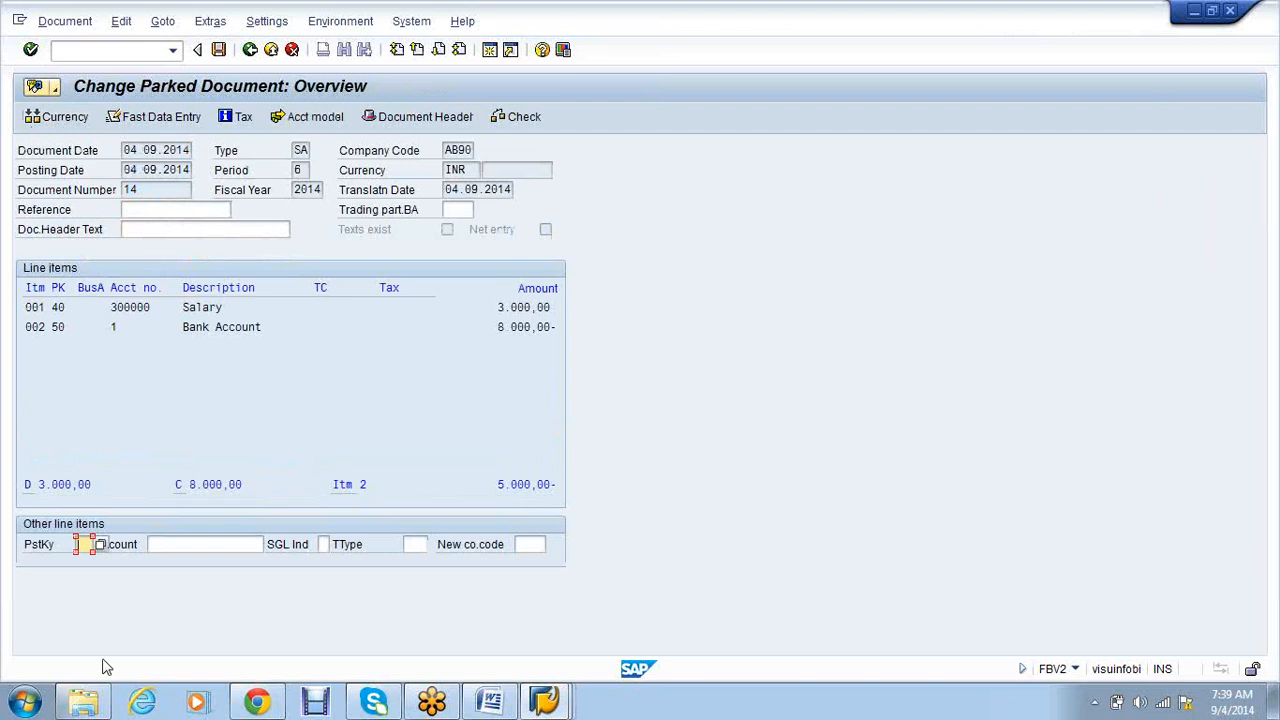
Step: Add a debit item with posting key 40 on rent account 300001 for 5000 and save the parked document
{"action": "type", "text": "40"}
{"action": "key", "text": "Tab"}
{"action": "type", "text": "30000"}
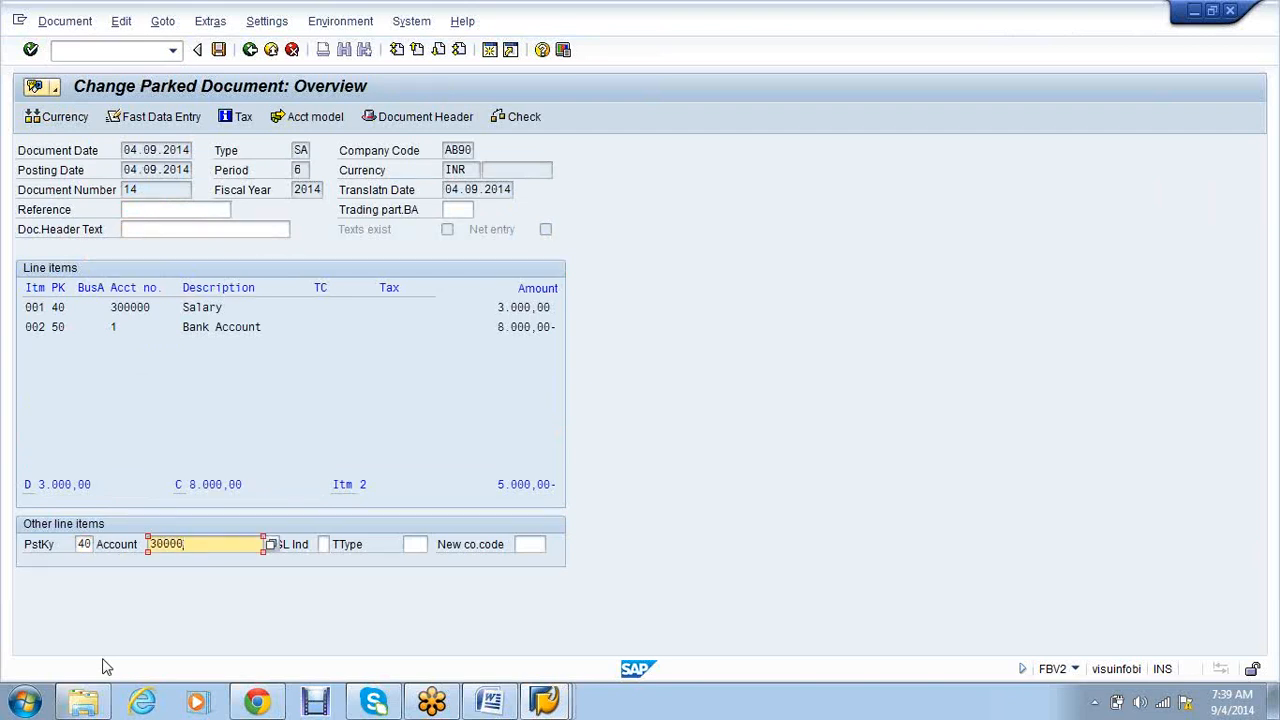
{"action": "type", "text": "1"}
{"action": "key", "text": "Return"}
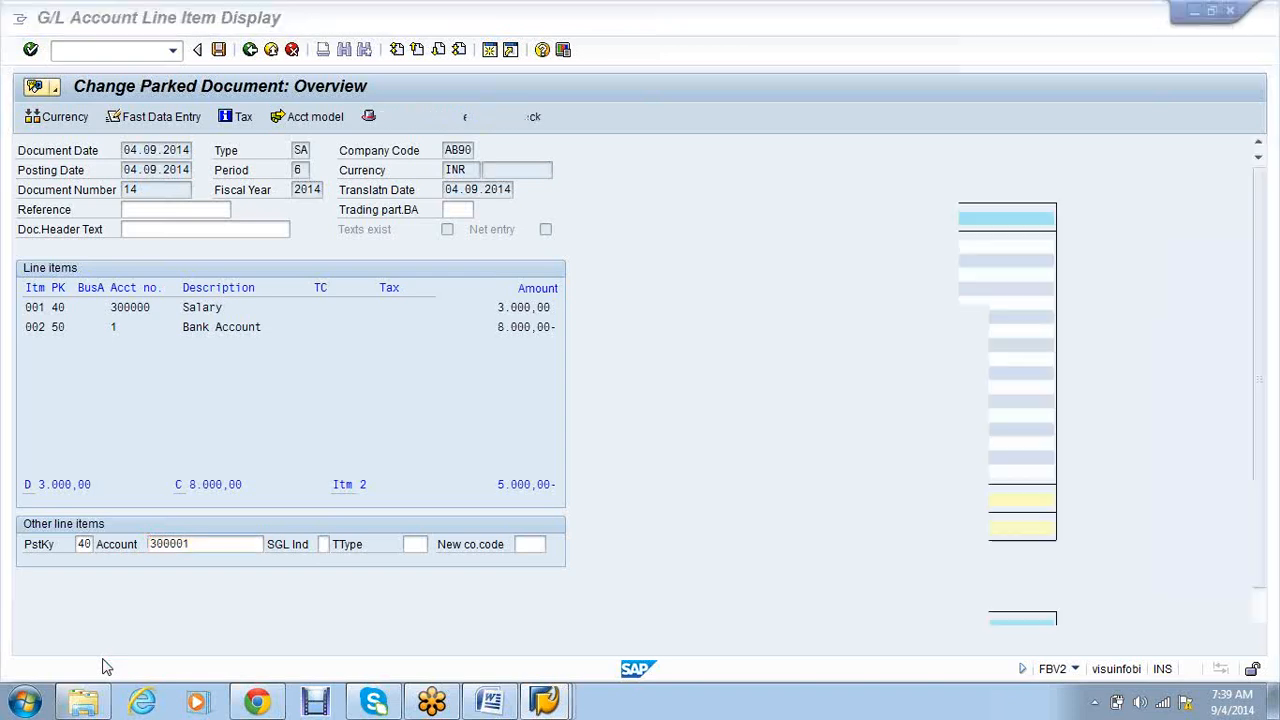
{"action": "type", "text": "5000"}
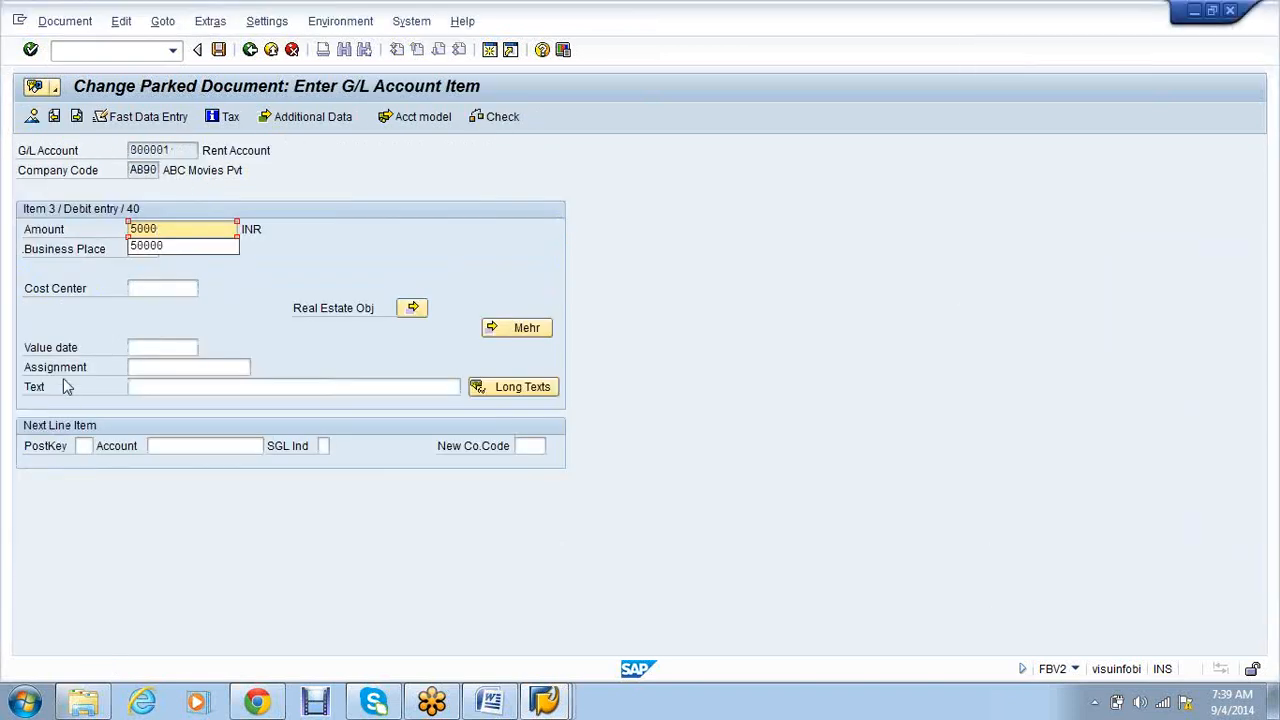
{"action": "left_click", "coordinate": [38, 118]}
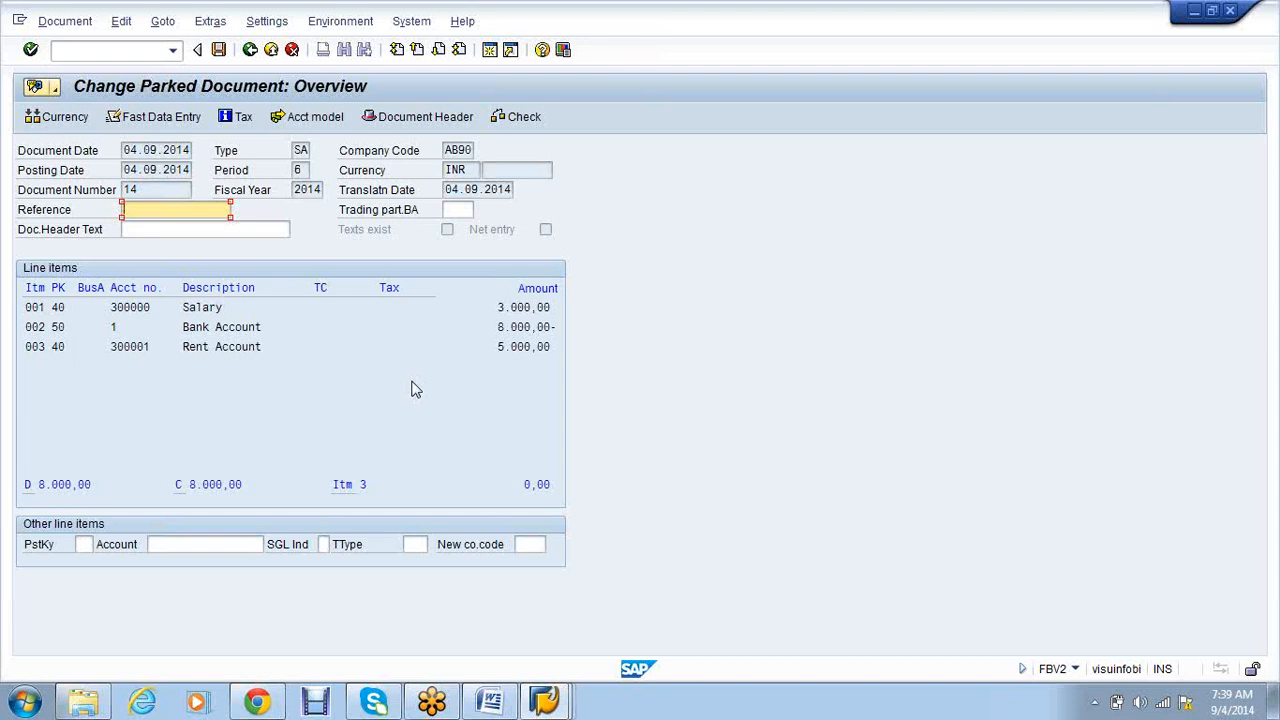
{"action": "left_click", "coordinate": [219, 50]}
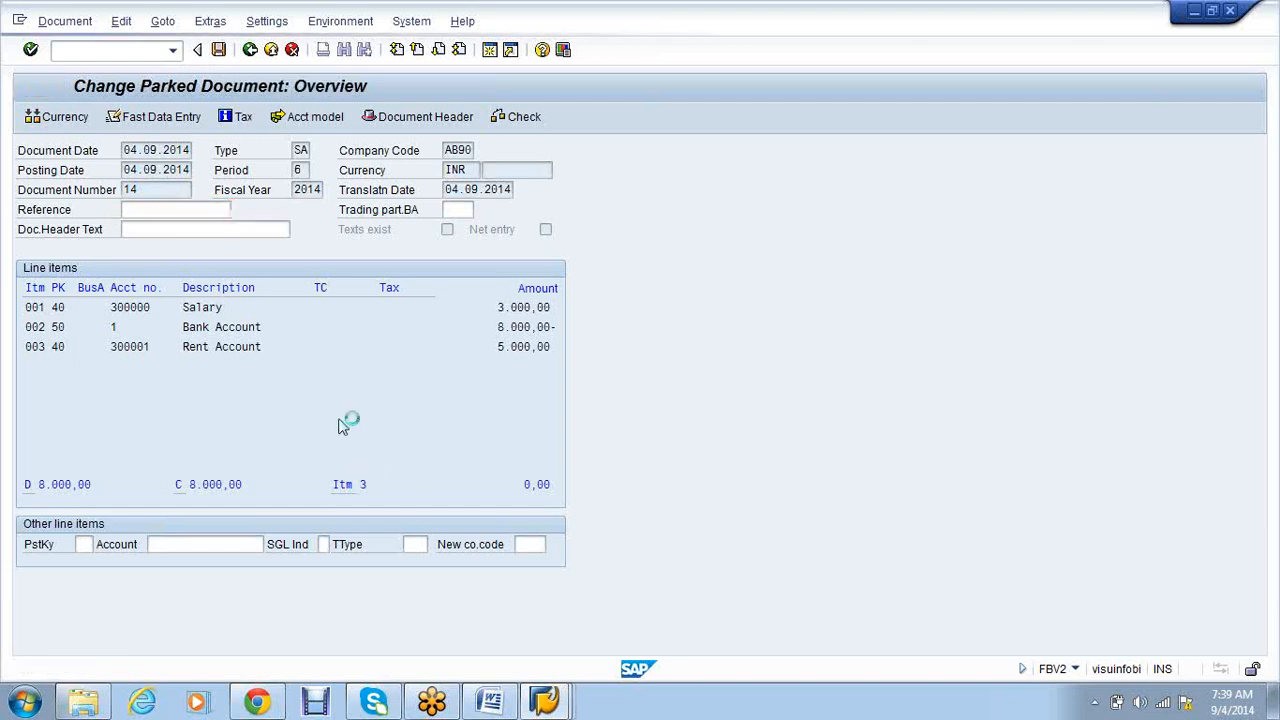
Step: Open parked document 14 of company code AB90 for posting with transaction FBV0
{"action": "left_click", "coordinate": [172, 50]}
{"action": "left_click", "coordinate": [149, 50]}
{"action": "type", "text": "/"}
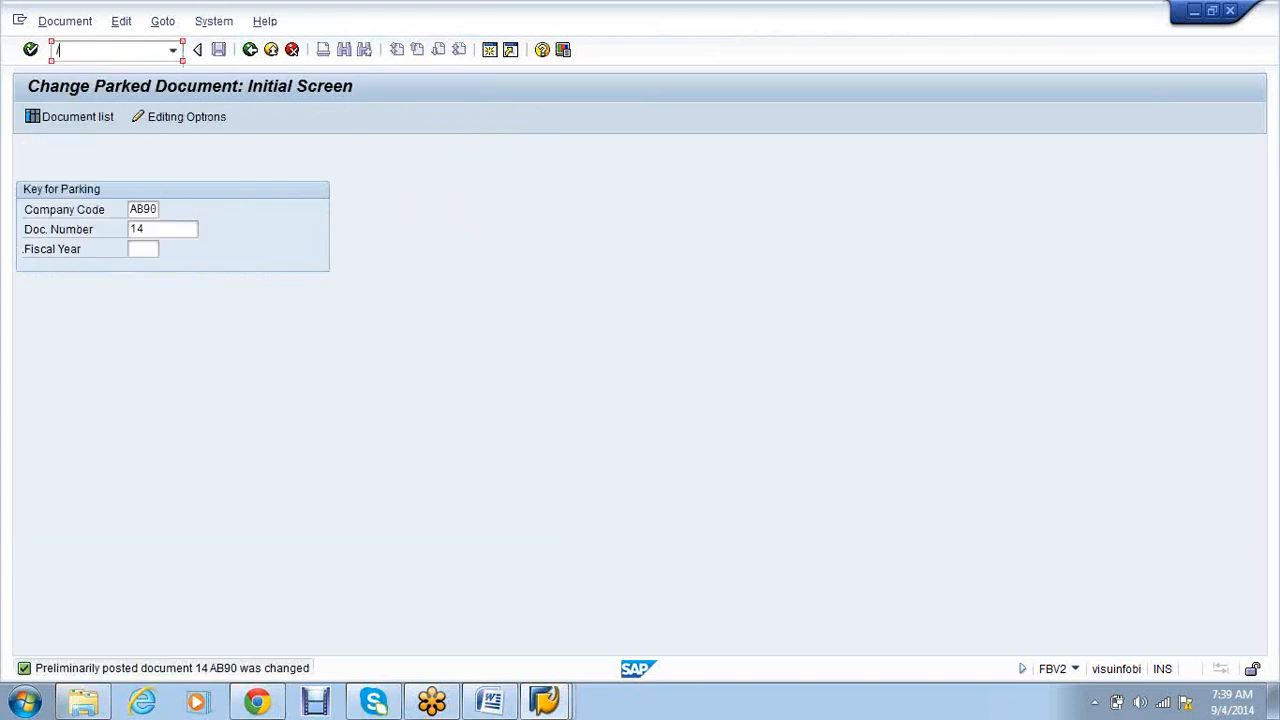
{"action": "type", "text": "nfbv0"}
{"action": "key", "text": "Return"}
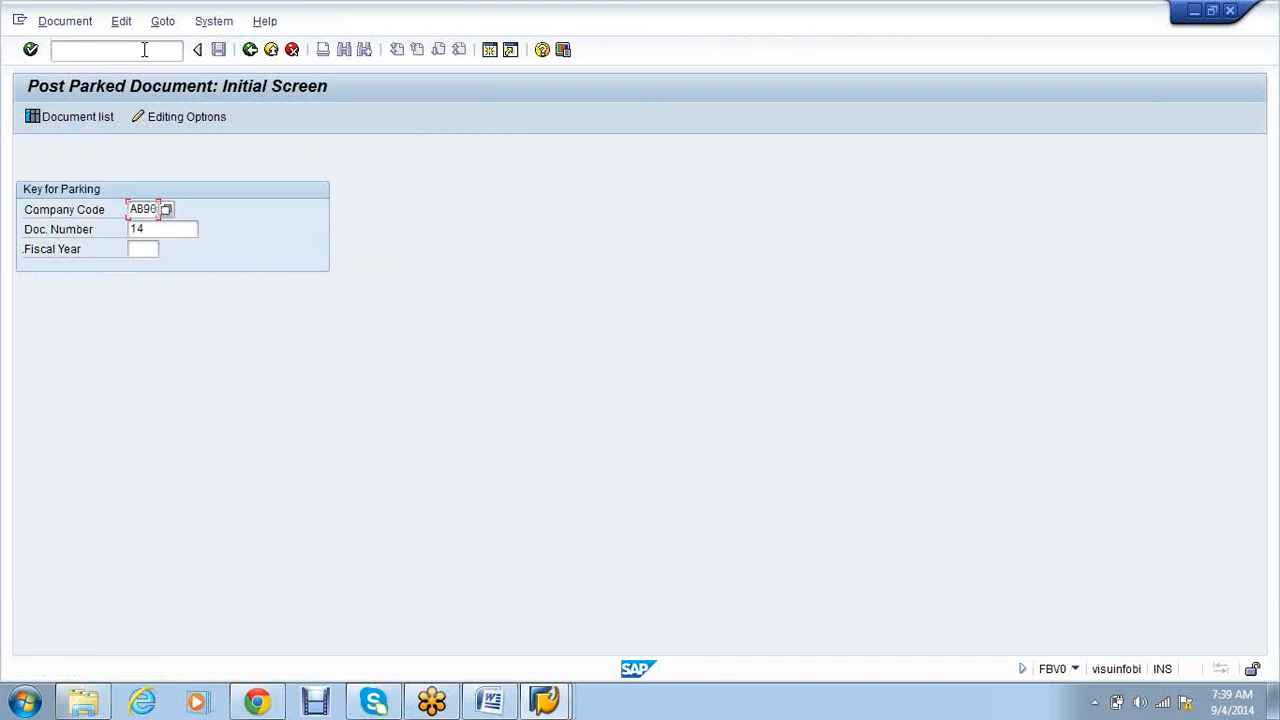
{"action": "left_click", "coordinate": [144, 50]}
{"action": "type", "text": "/nf"}
{"action": "type", "text": "bv0"}
{"action": "key", "text": "Return"}
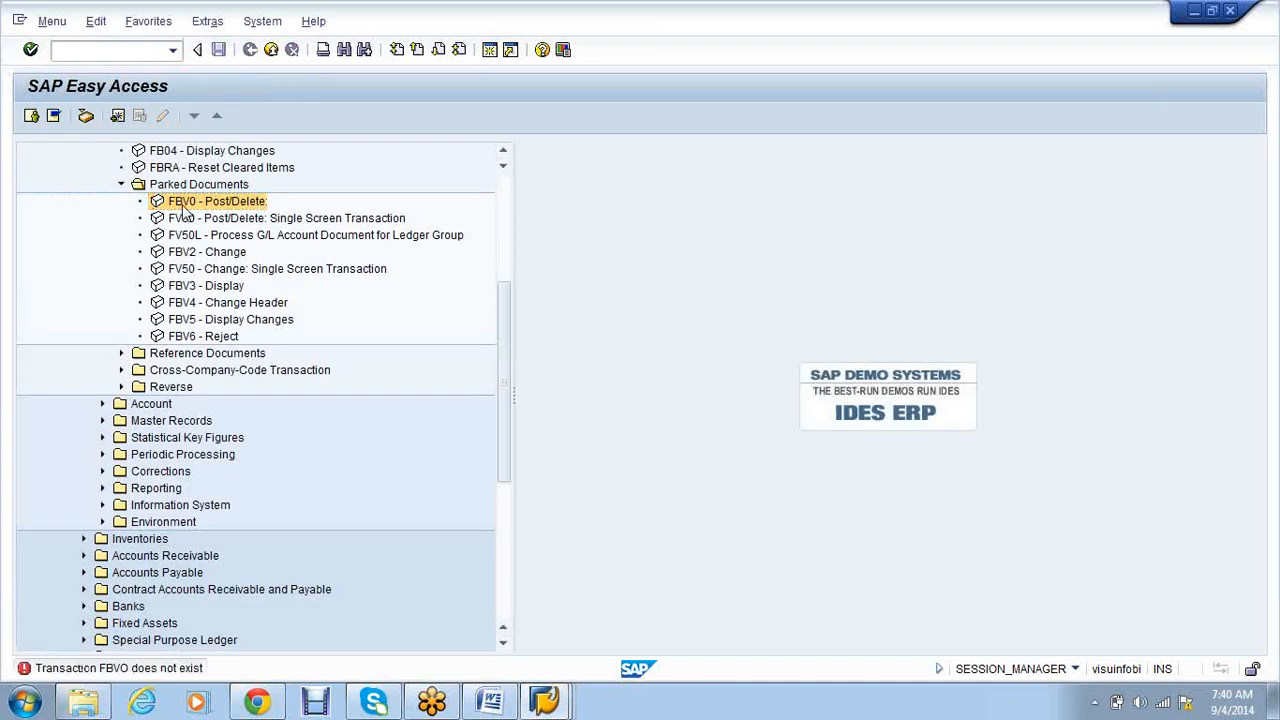
{"action": "double_click", "coordinate": [183, 205]}
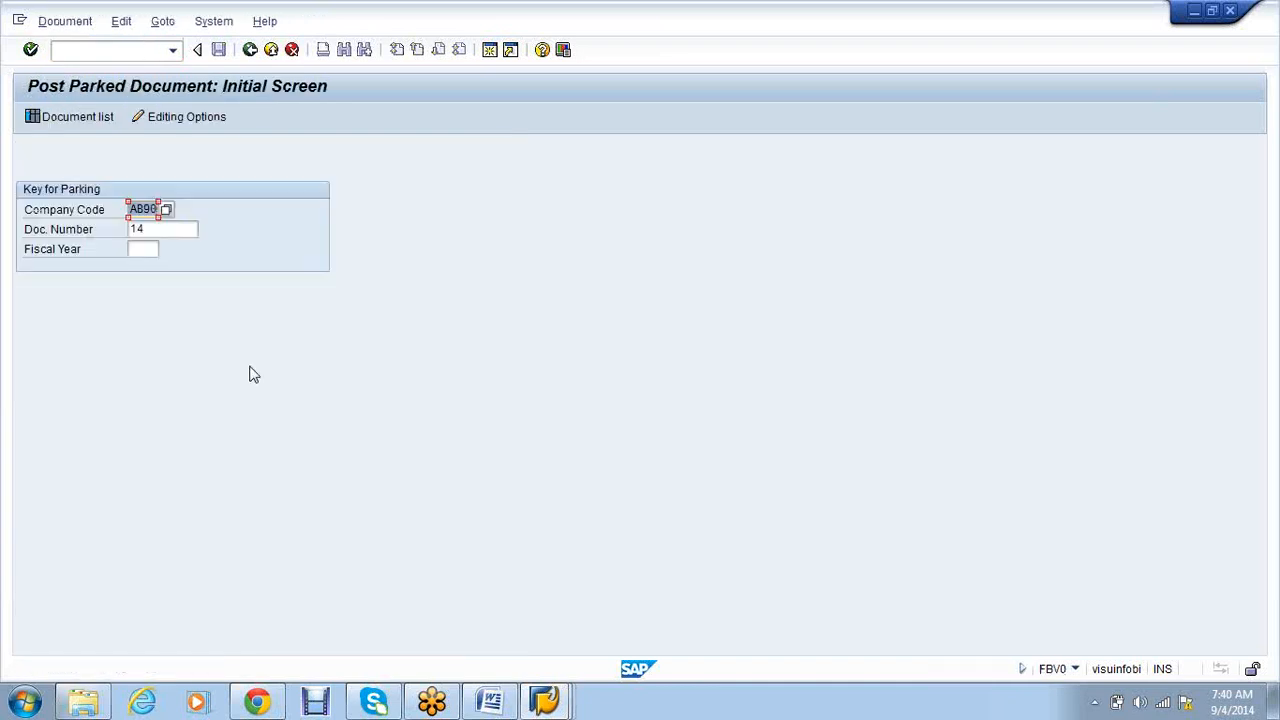
{"action": "key", "text": "Return"}
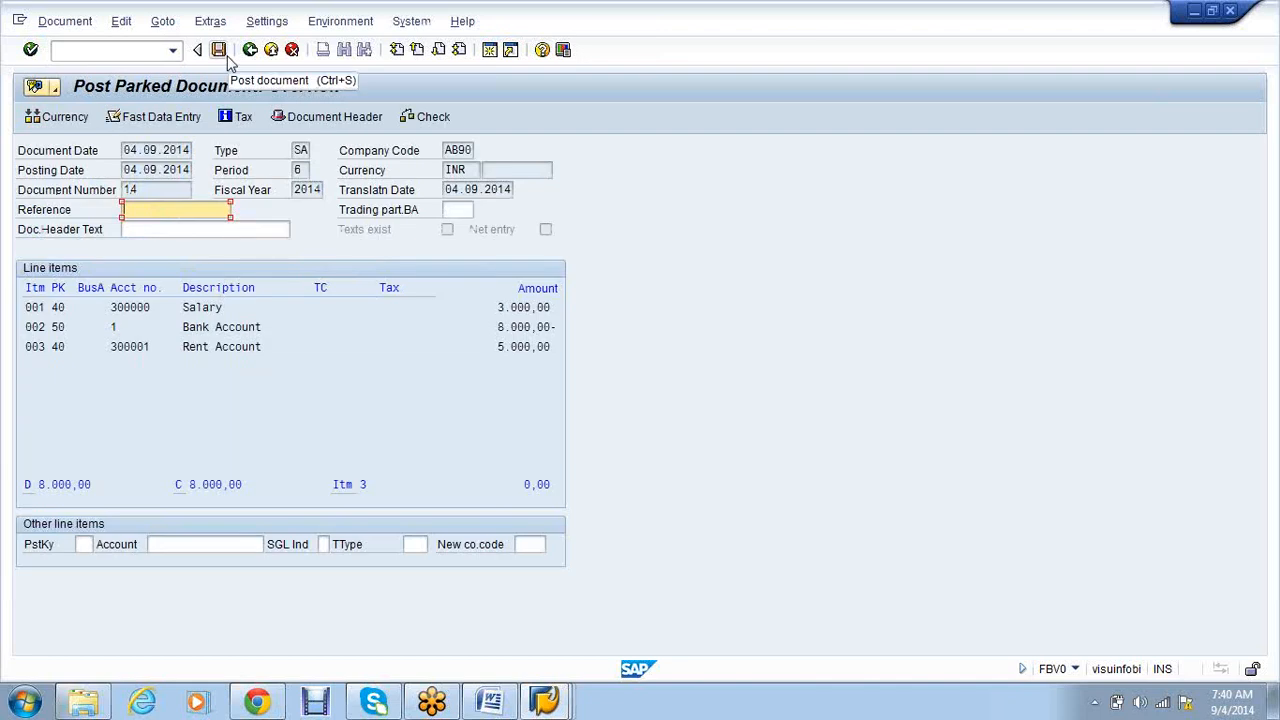
Step: Delete the opened parked document, confirm the deletion, and check the document header of document 14
{"action": "left_click", "coordinate": [60, 22]}
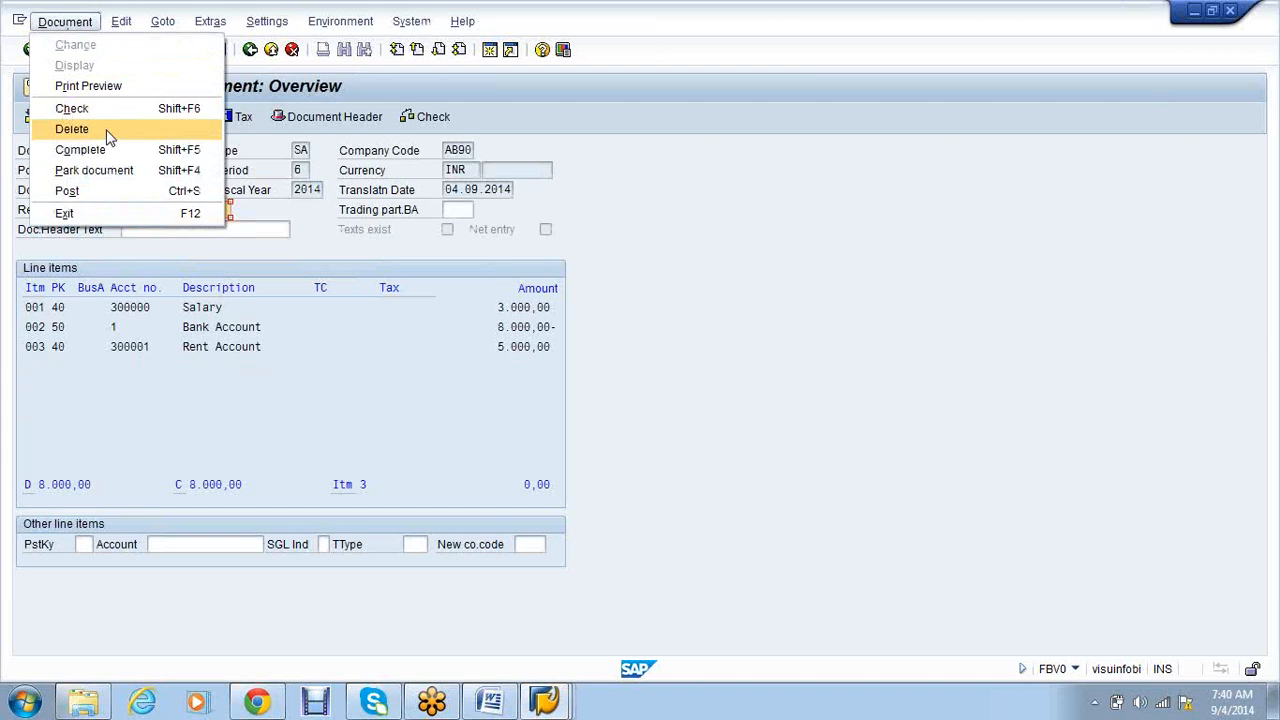
{"action": "left_click", "coordinate": [72, 129]}
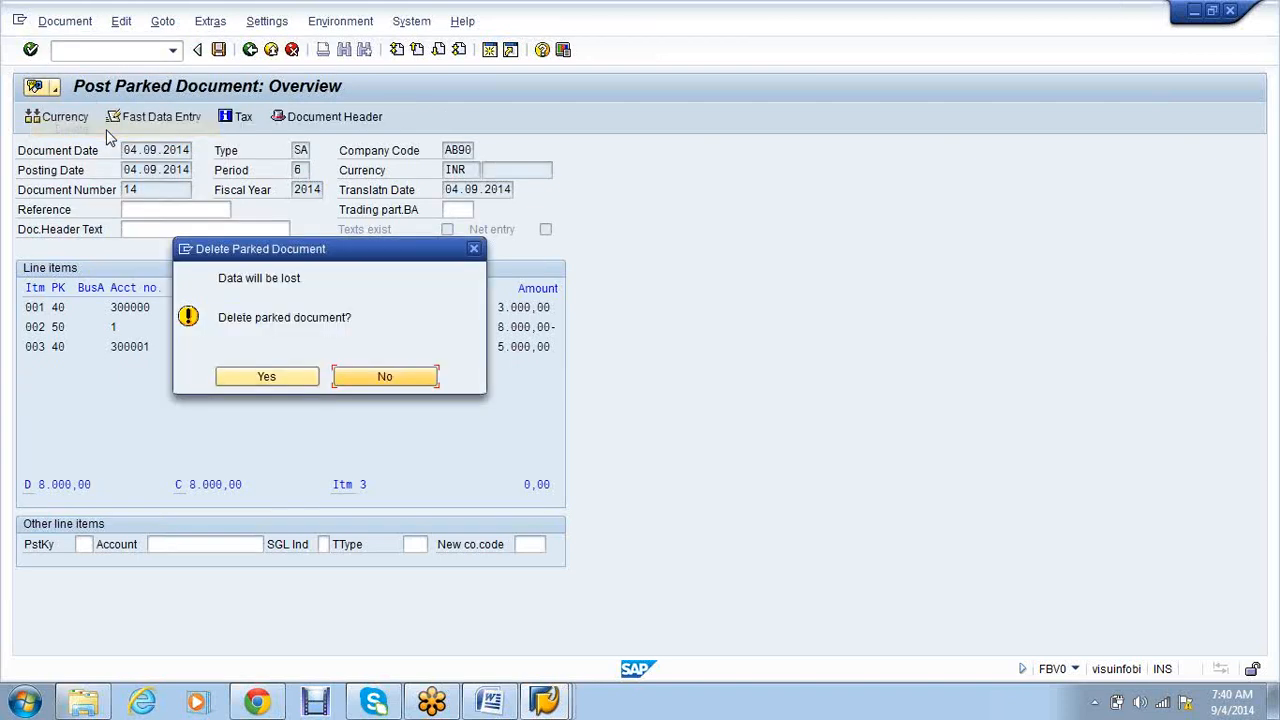
{"action": "left_click", "coordinate": [264, 377]}
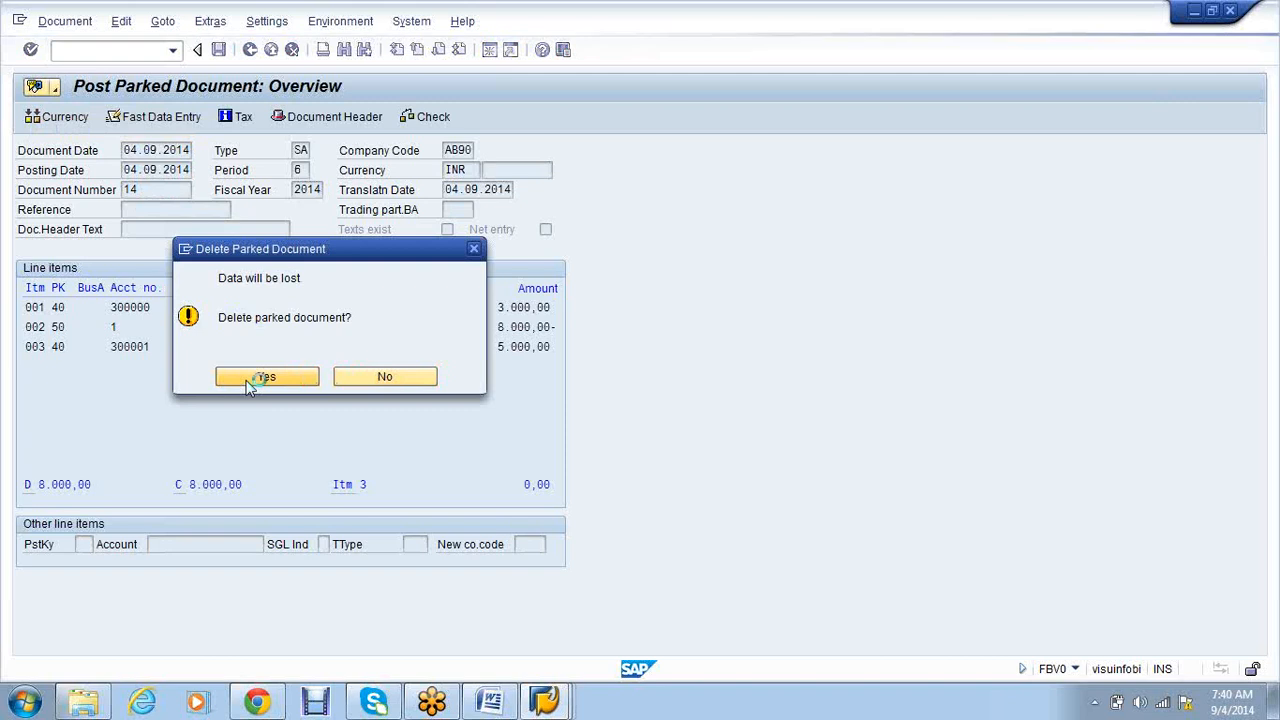
{"action": "key", "text": "Return"}
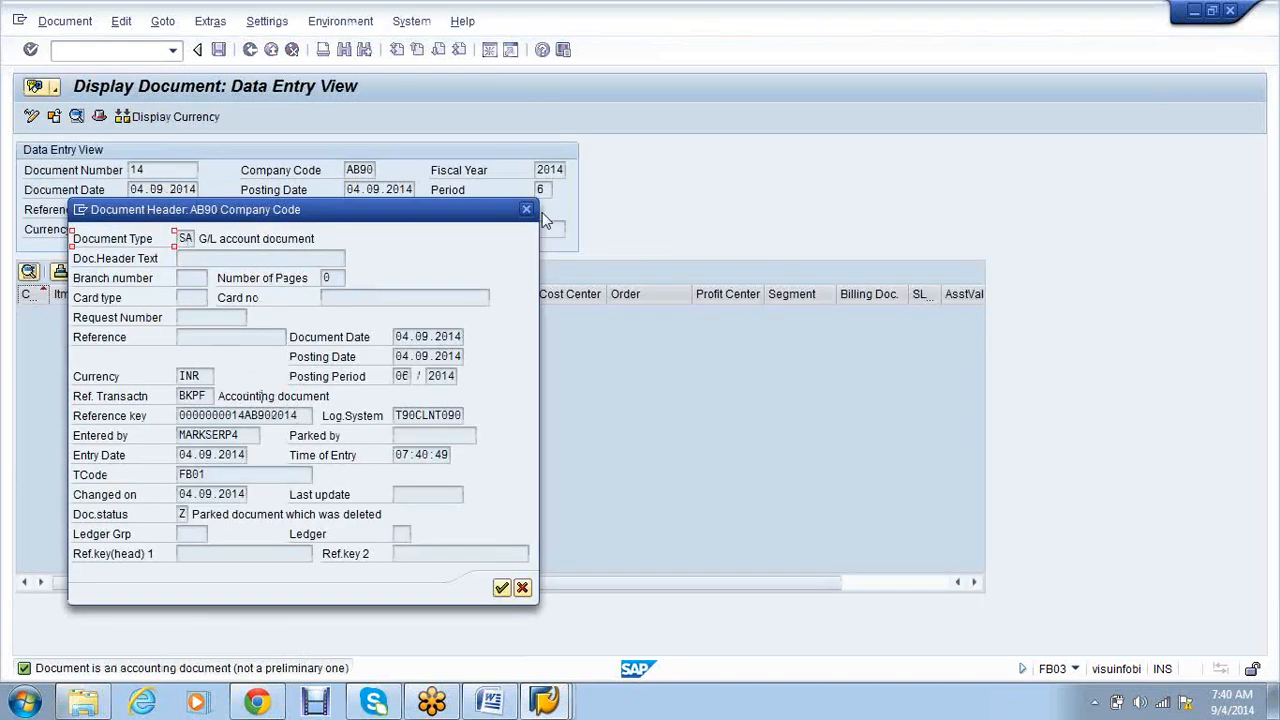
{"action": "left_click", "coordinate": [527, 211]}
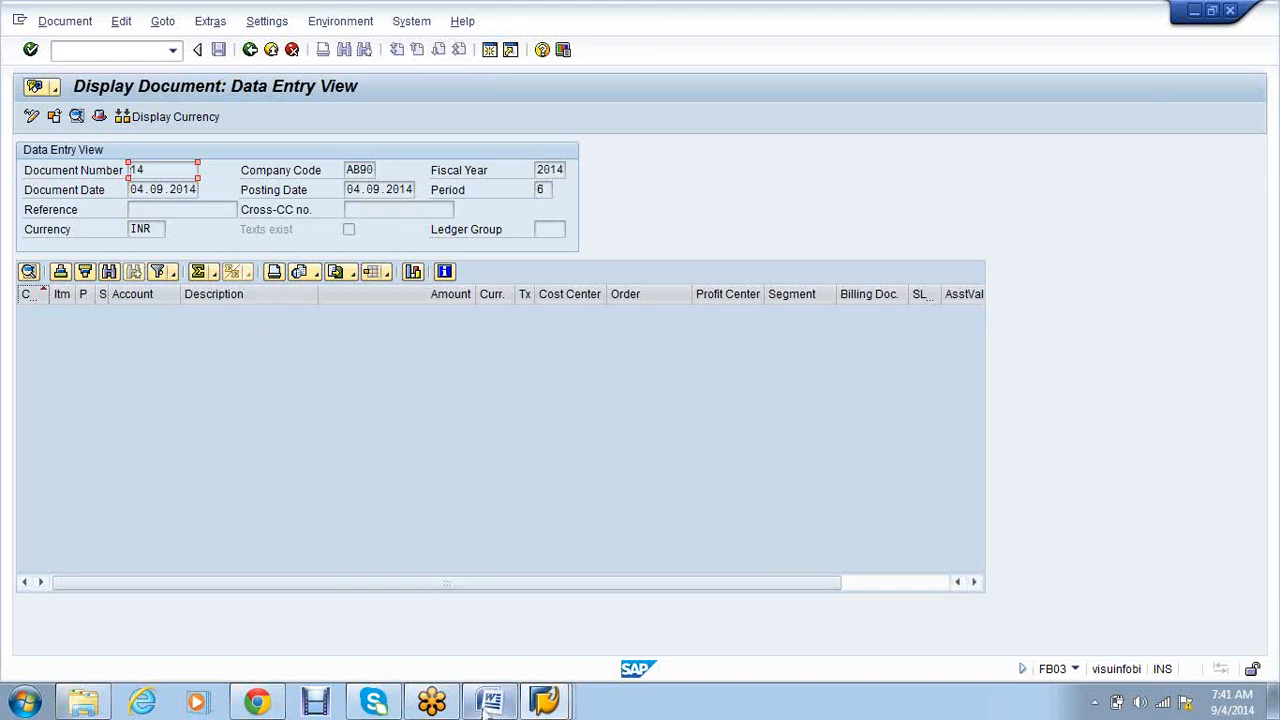
Step: Switch to the Word notes and review the section on individual reversal, mass reversal and reversal of reversal
{"action": "left_click", "coordinate": [489, 703]}
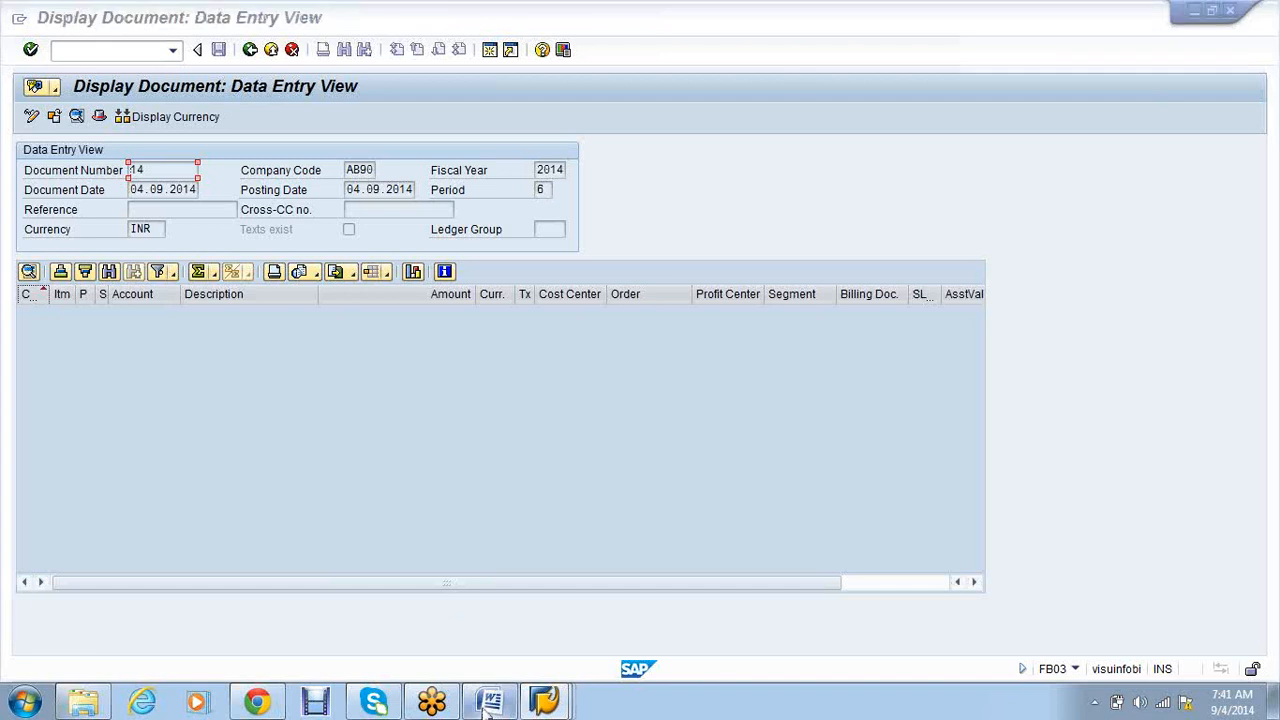
{"action": "scroll", "coordinate": [677, 462], "scroll_direction": "down", "scroll_amount": 3}
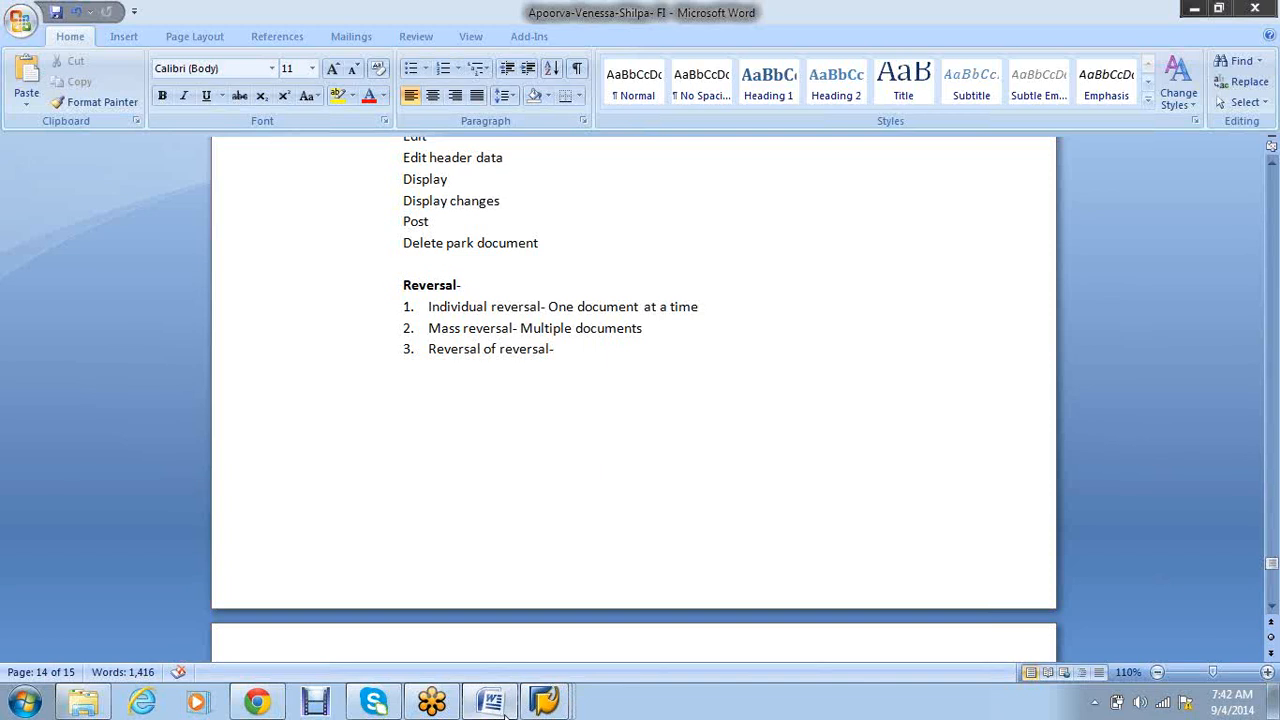
Step: Switch to the SAP session showing the G/L account line items and start document reversal with transaction FB08
{"action": "left_click", "coordinate": [545, 705]}
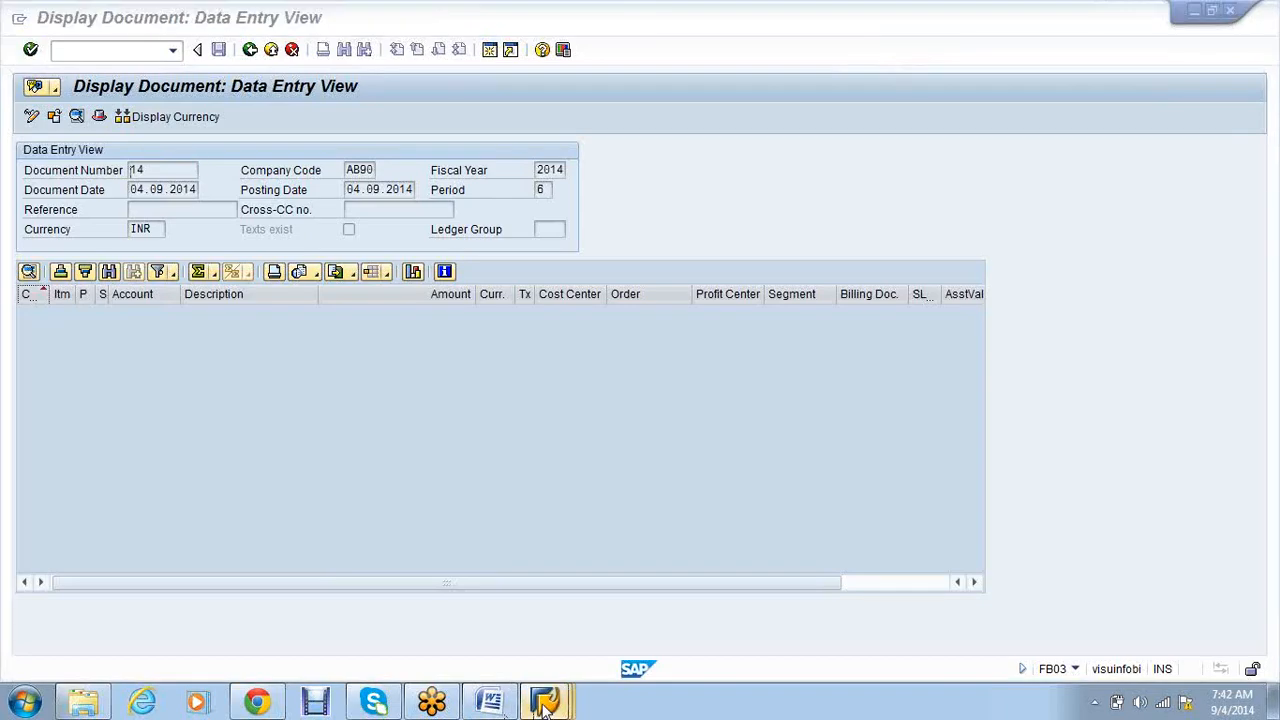
{"action": "mouse_move", "coordinate": [545, 705]}
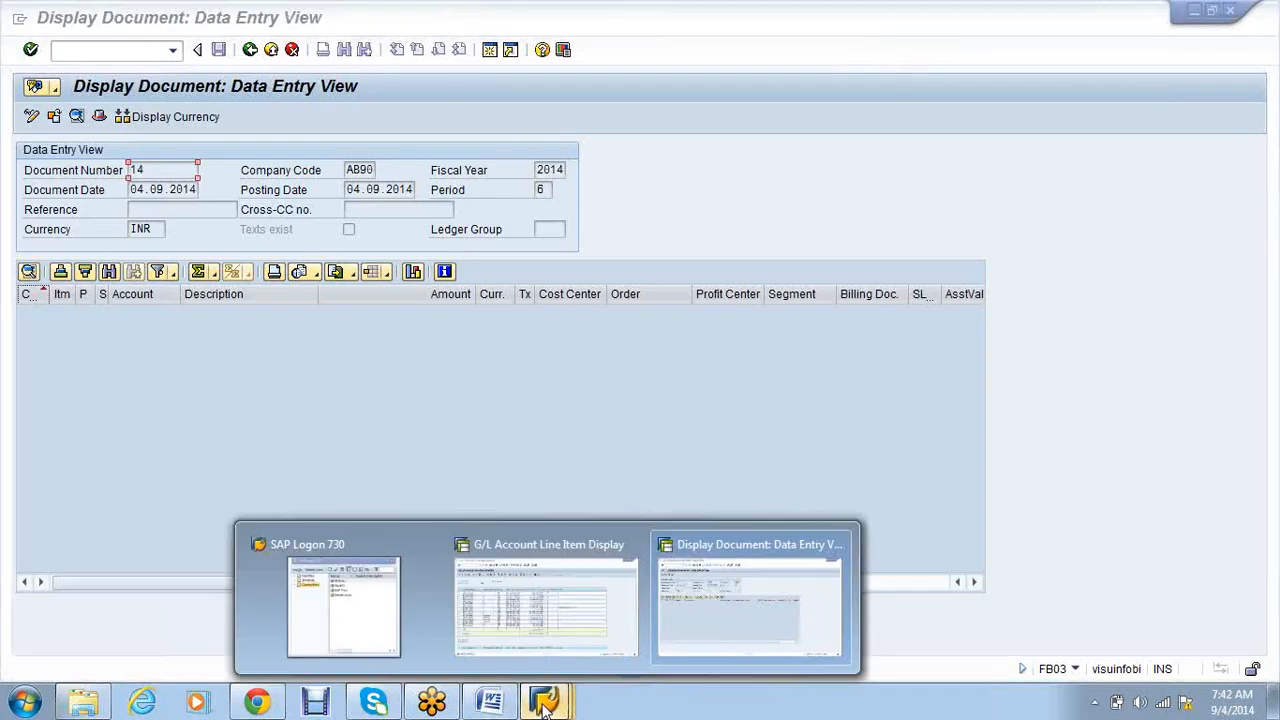
{"action": "left_click", "coordinate": [609, 596]}
{"action": "type", "text": "/nf-0"}
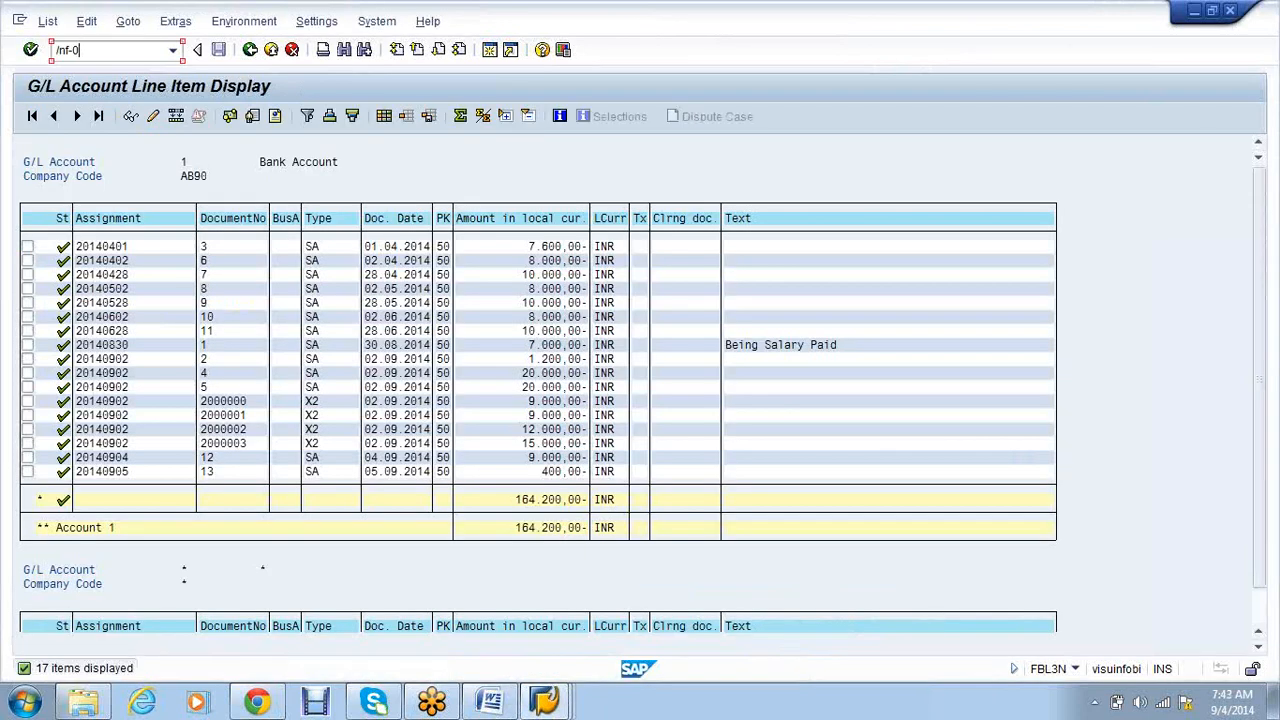
{"action": "type", "text": "3"}
{"action": "key", "text": "Return"}
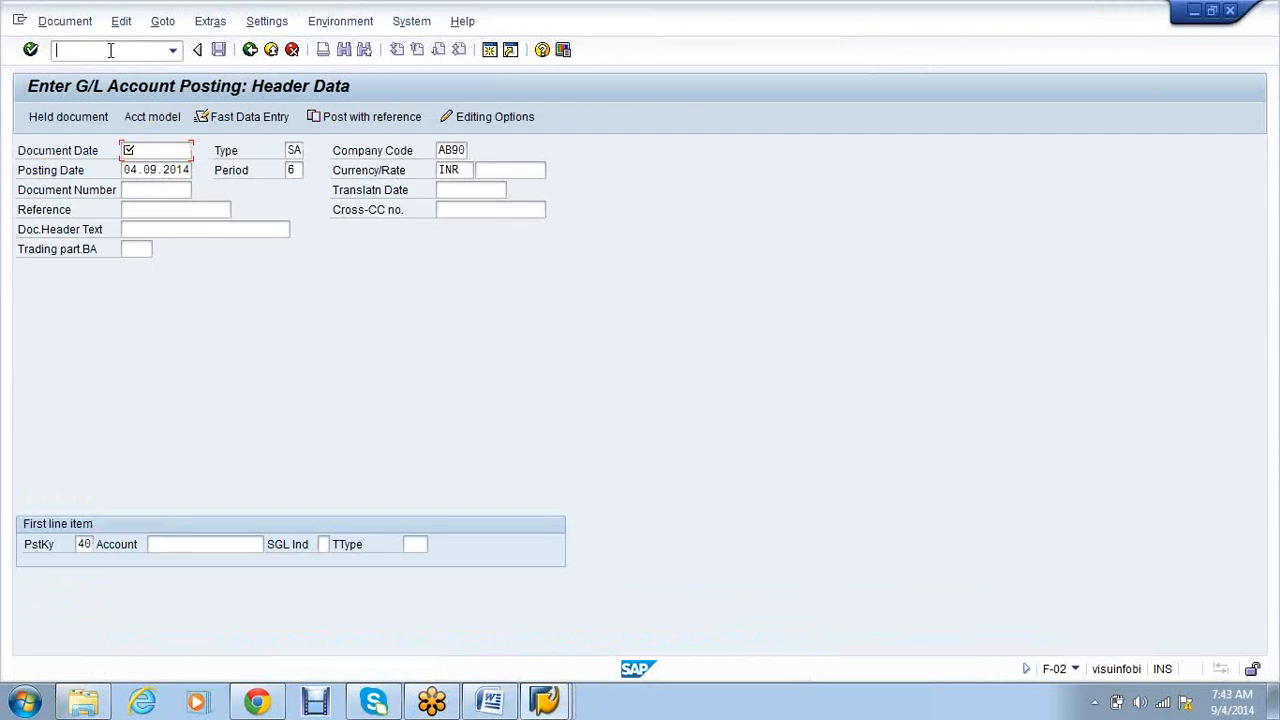
{"action": "left_click", "coordinate": [106, 51]}
{"action": "type", "text": "/nfb08"}
{"action": "key", "text": "Return"}
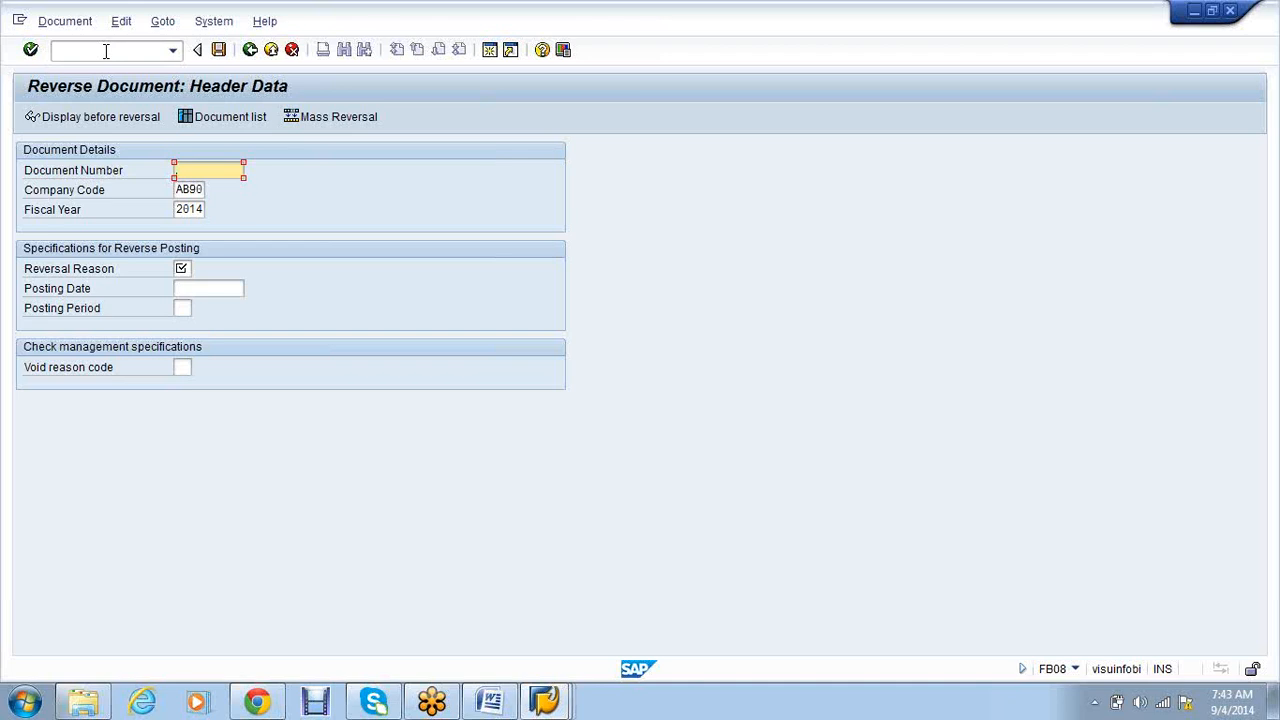
Step: Reverse document 1 of company code AB90, fiscal year 2014, with reversal reason 01 (Reversal in current period), checking the document before posting
{"action": "type", "text": "1"}
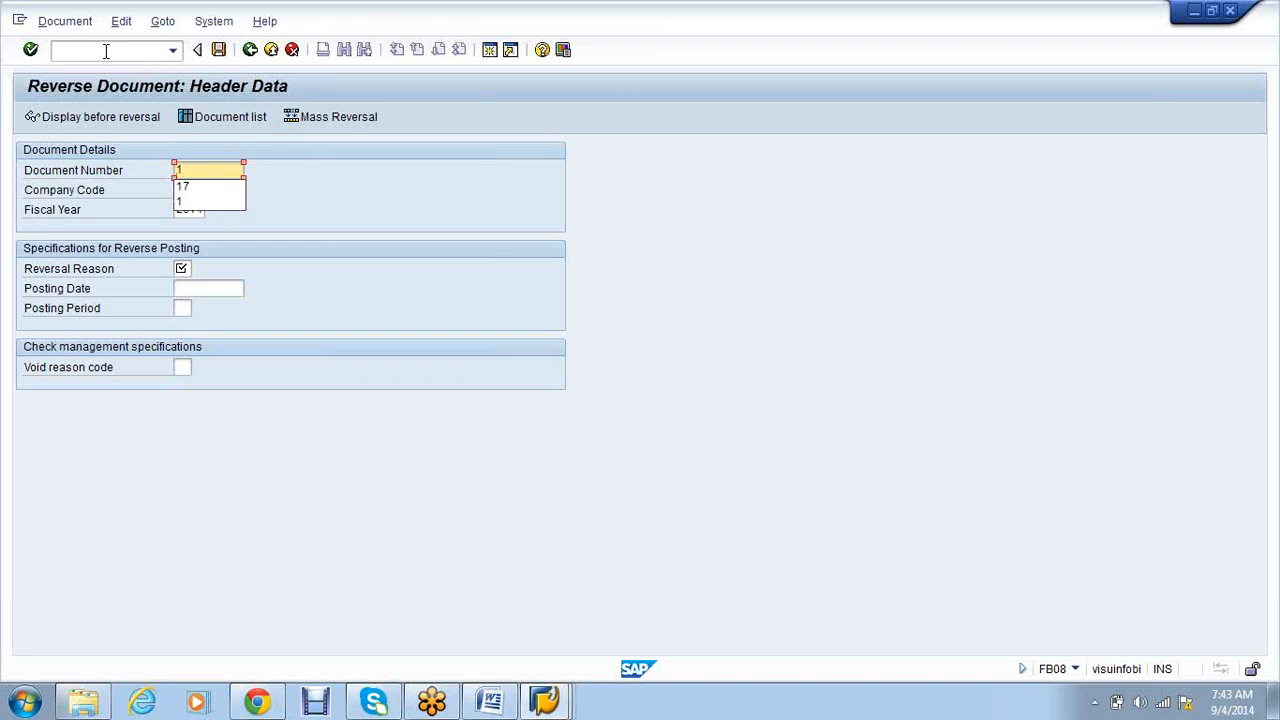
{"action": "key", "text": "Tab"}
{"action": "key", "text": "Tab"}
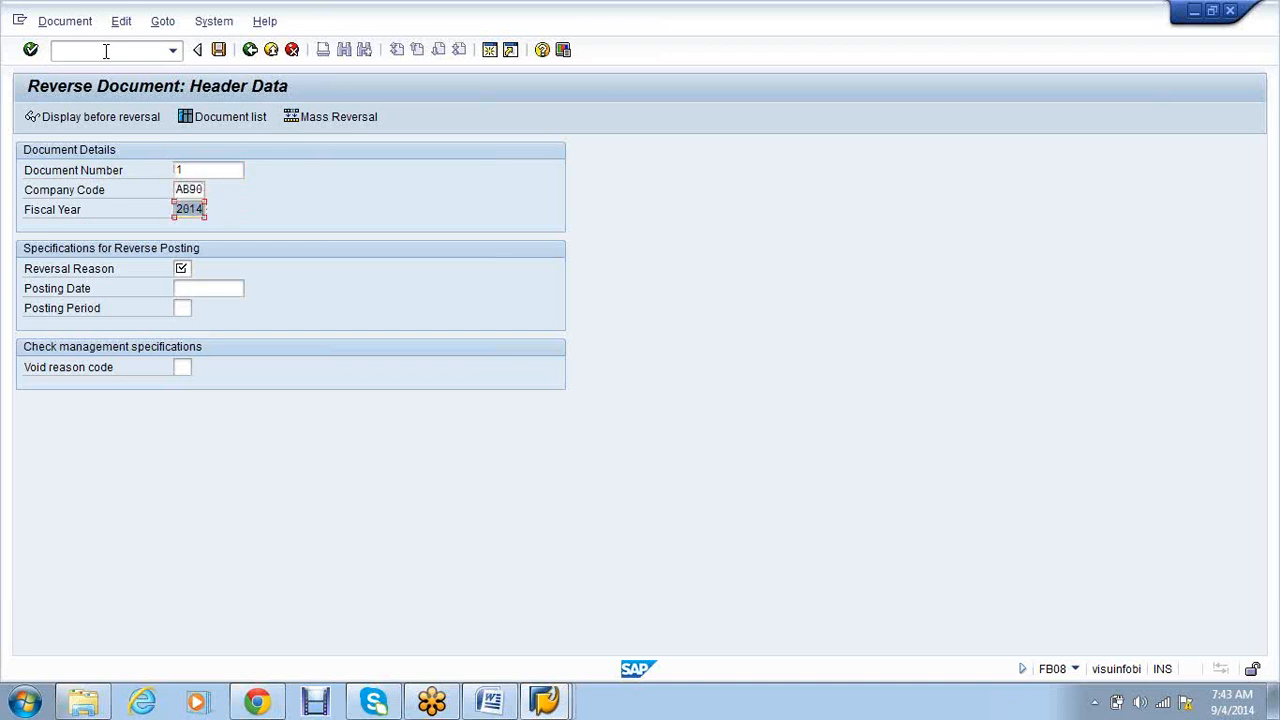
{"action": "key", "text": "Tab"}
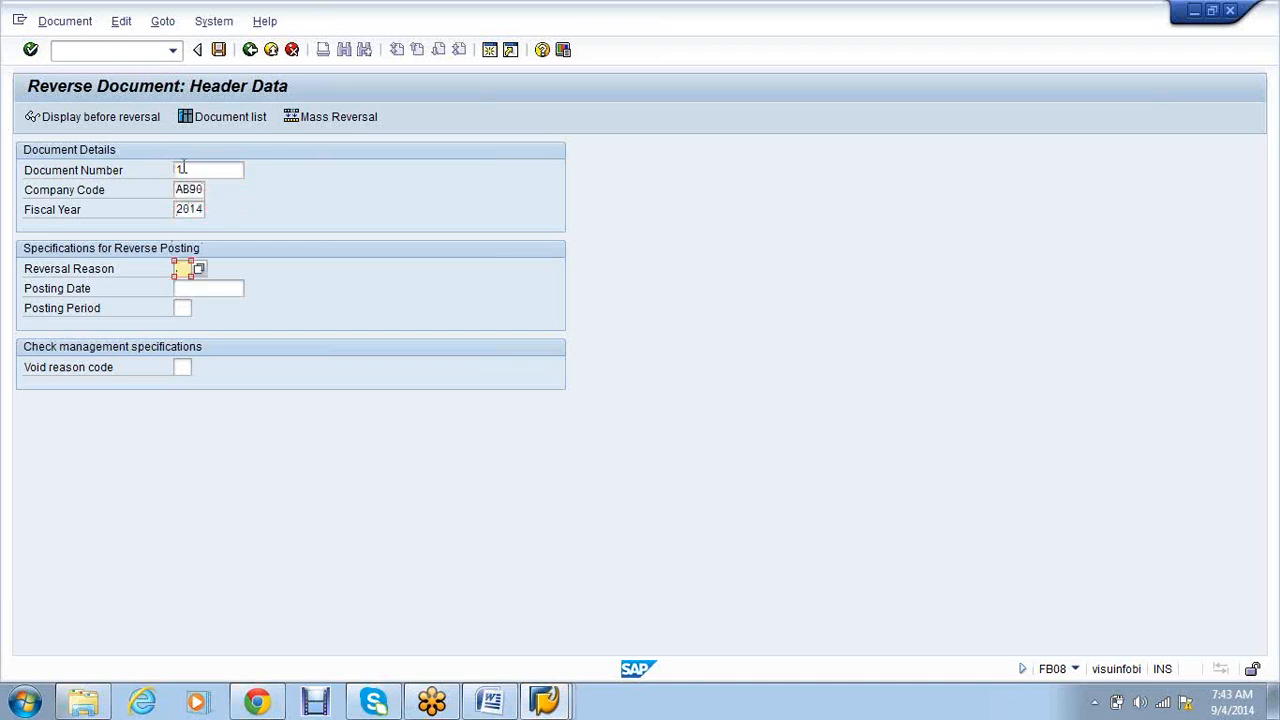
{"action": "left_click", "coordinate": [202, 270]}
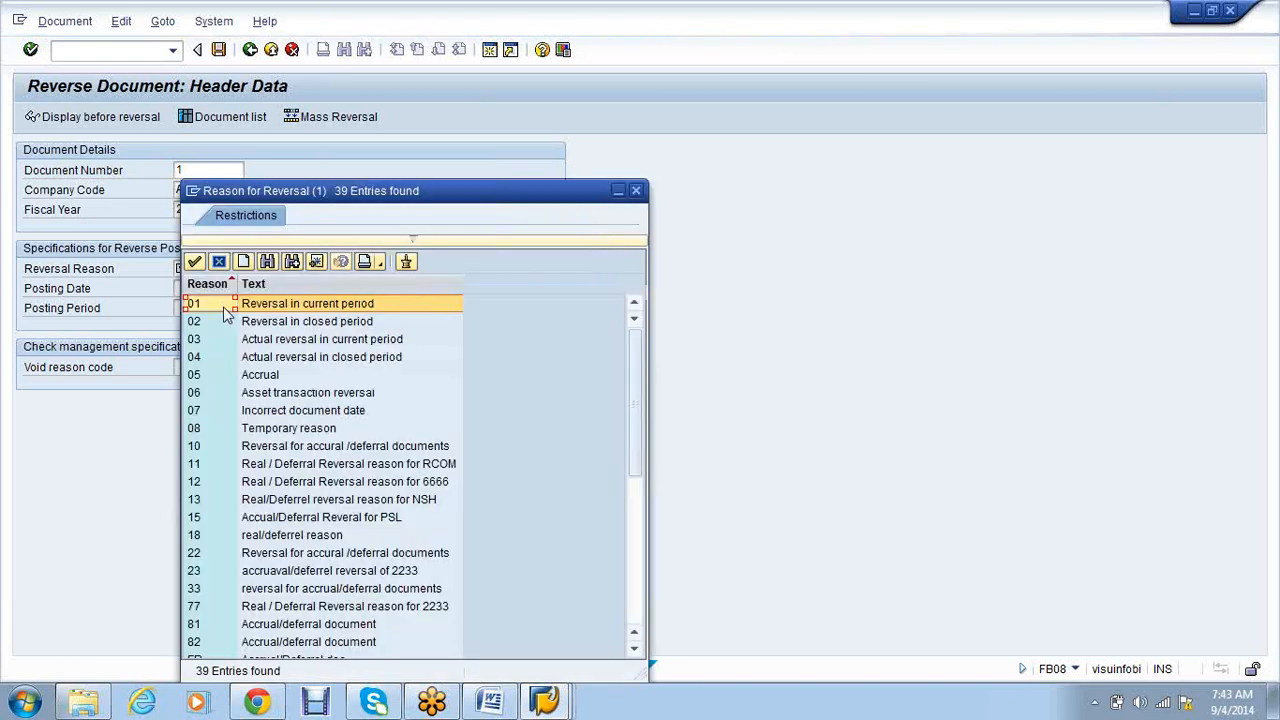
{"action": "double_click", "coordinate": [285, 303]}
{"action": "left_click", "coordinate": [185, 266]}
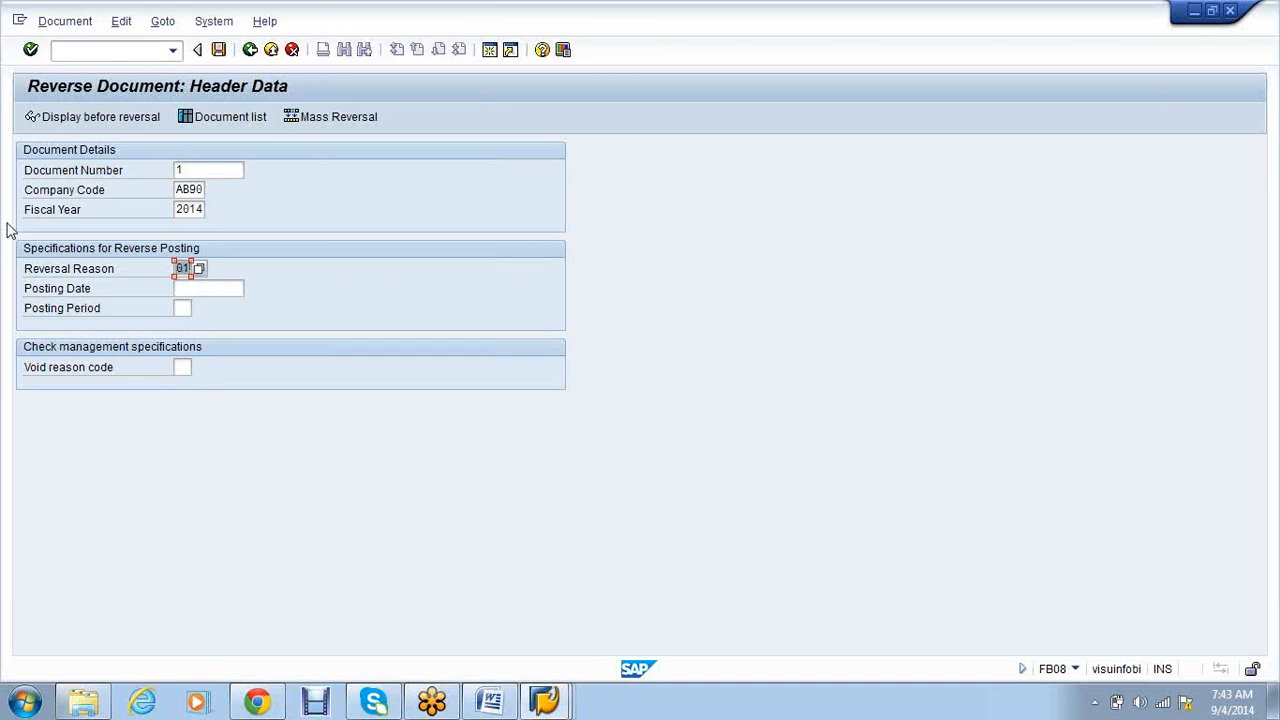
{"action": "left_click", "coordinate": [55, 120]}
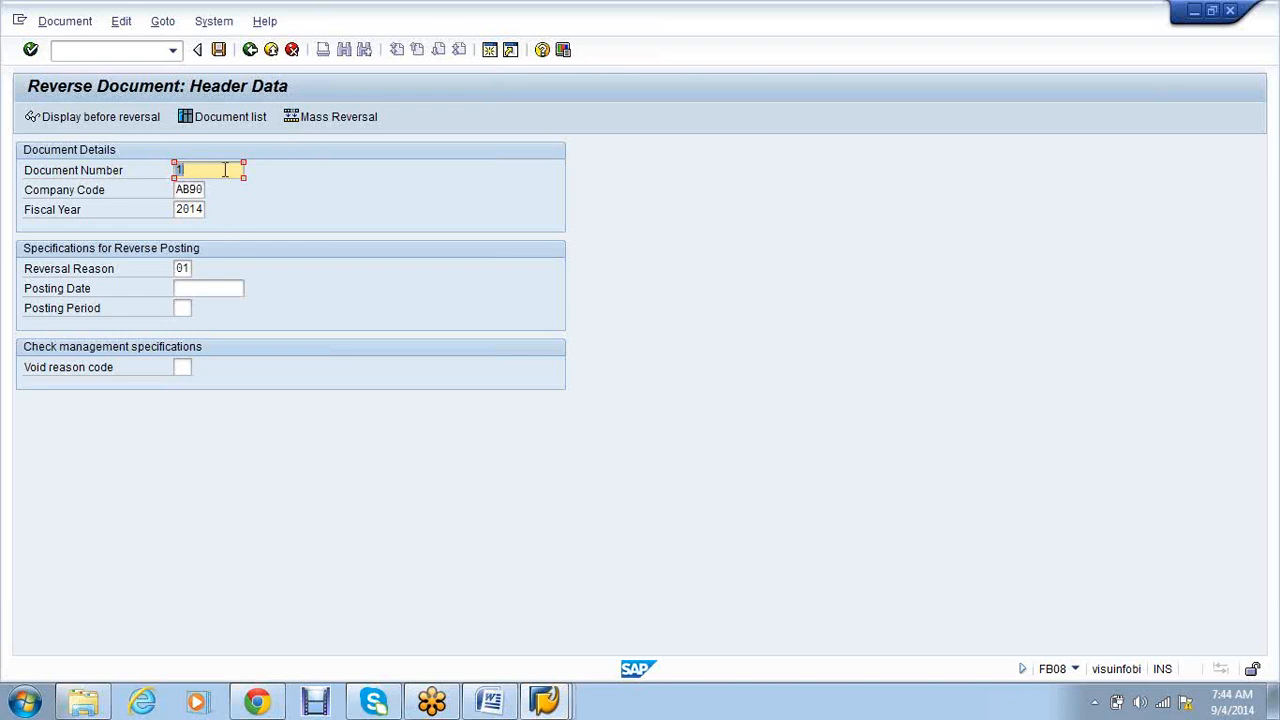
{"action": "left_click", "coordinate": [219, 50]}
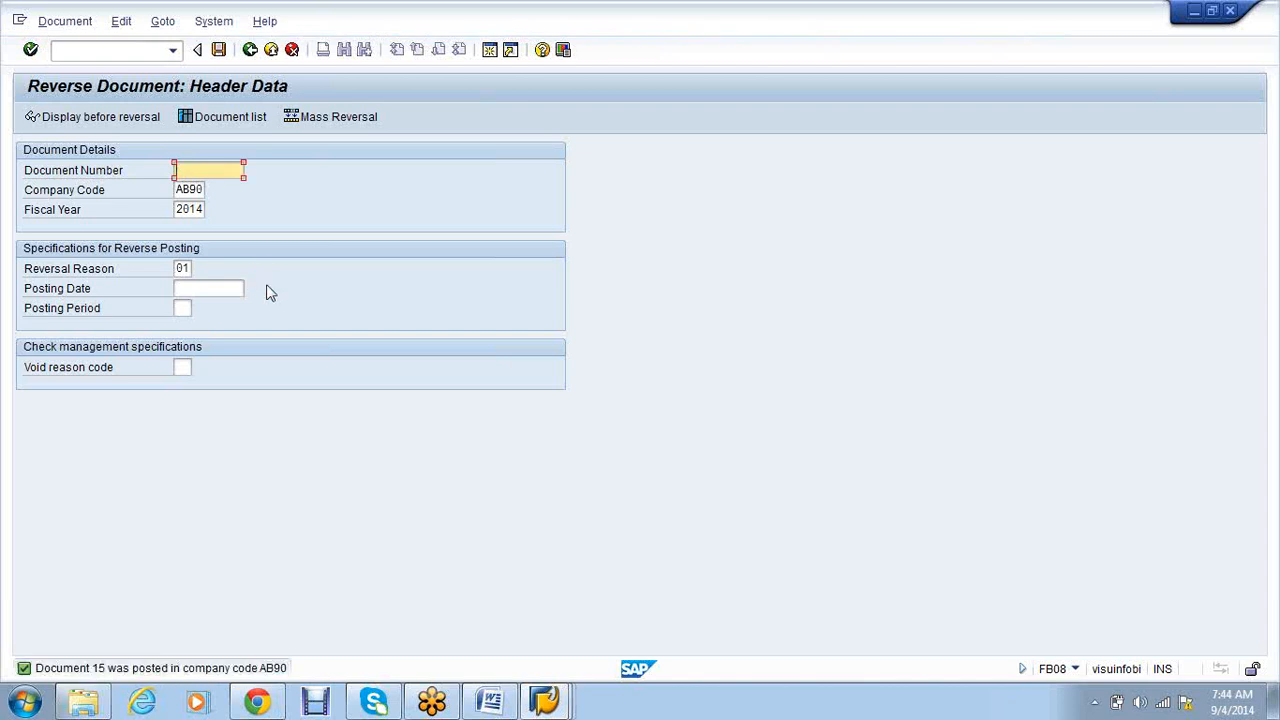
Step: In the other SAP session, display reversal document 15 with FB03 and examine its salary and bank line items
{"action": "left_click", "coordinate": [561, 706]}
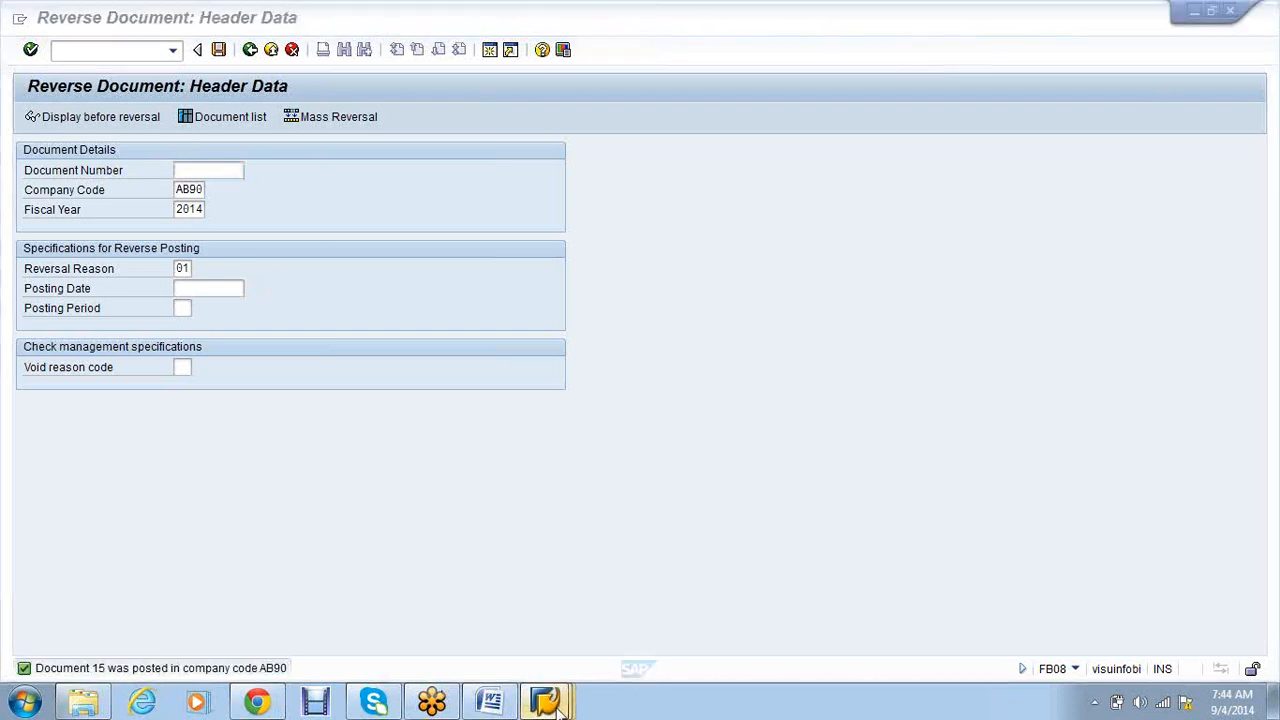
{"action": "mouse_move", "coordinate": [558, 705]}
{"action": "left_click", "coordinate": [797, 620]}
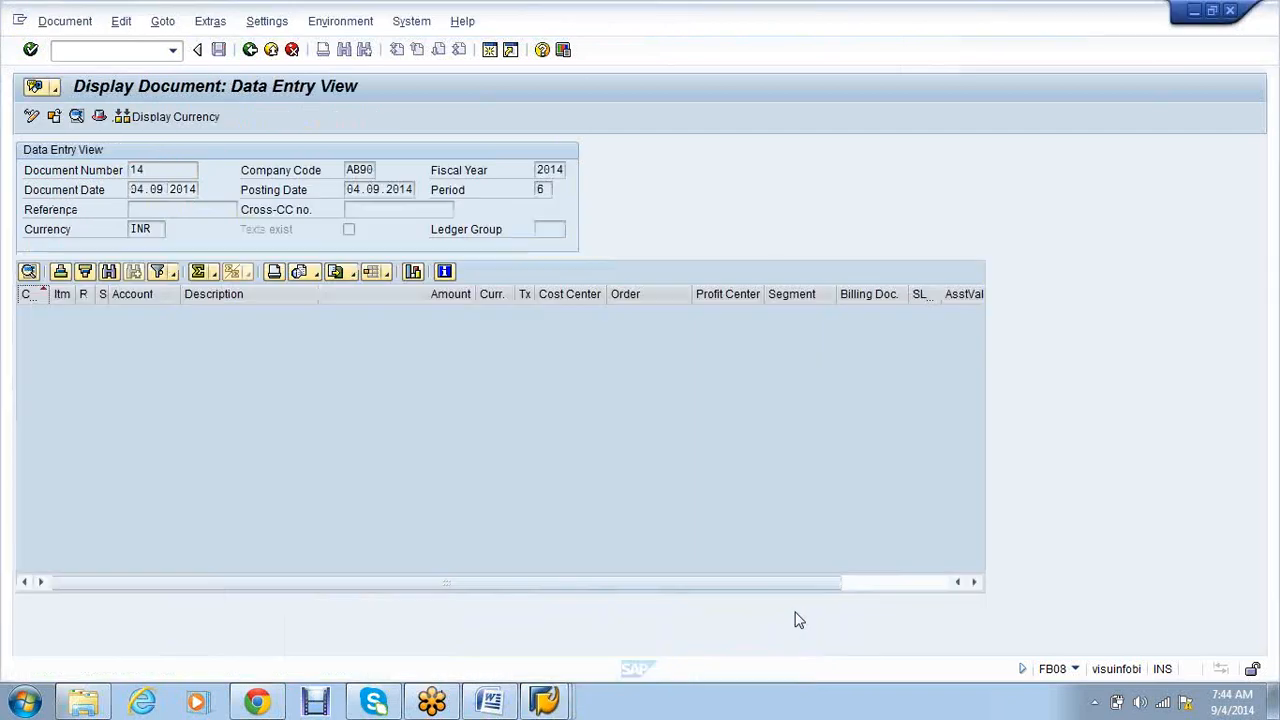
{"action": "left_click", "coordinate": [98, 51]}
{"action": "type", "text": "/nfs00"}
{"action": "key", "text": "Return"}
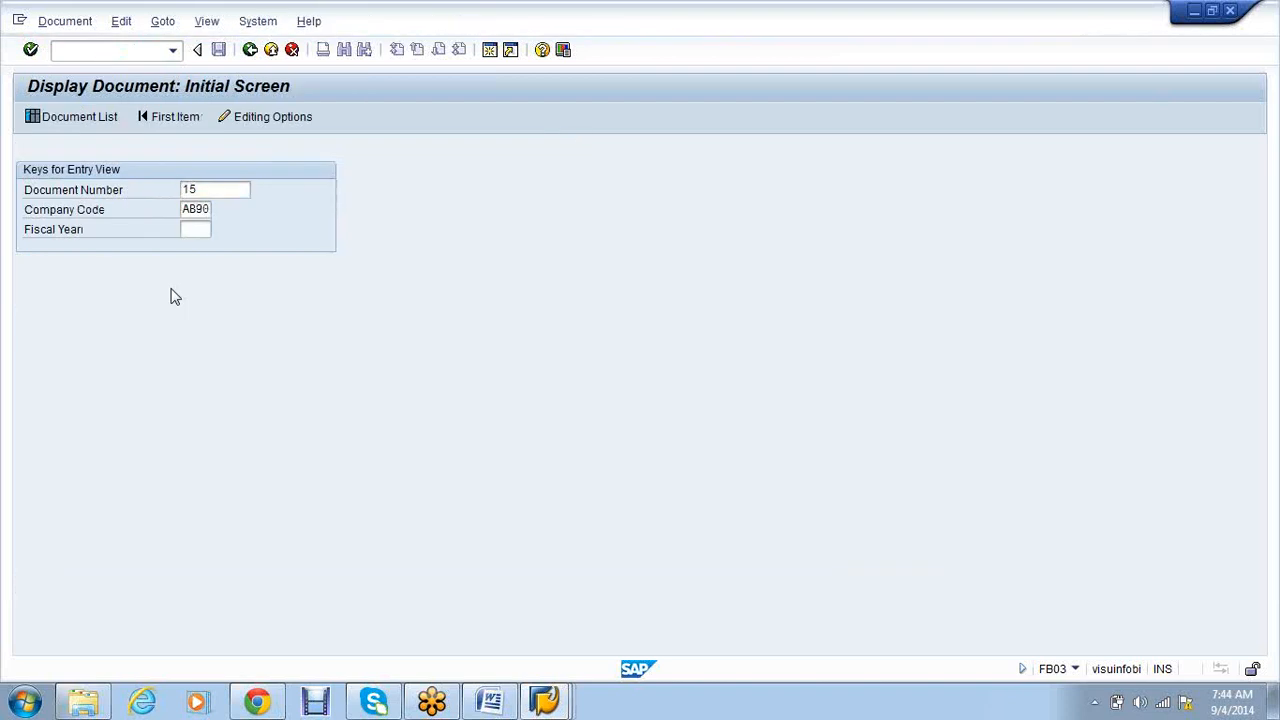
{"action": "key", "text": "Return"}
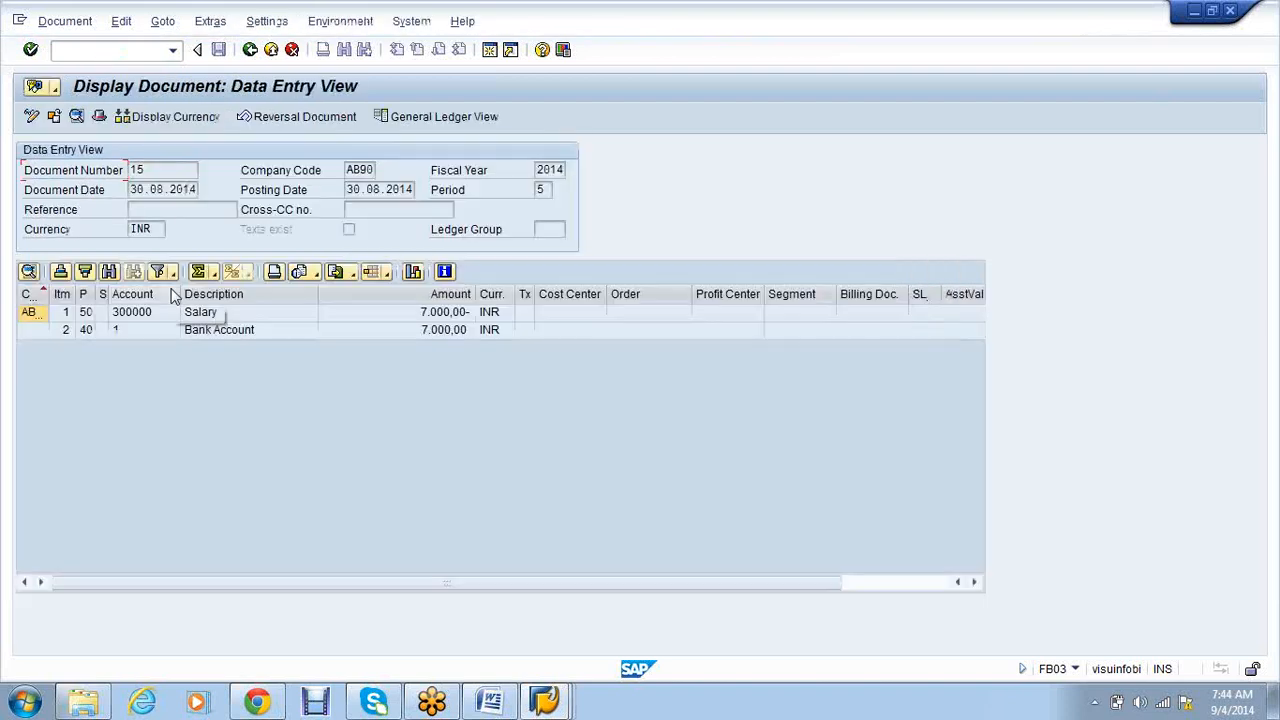
{"action": "left_click", "coordinate": [216, 316]}
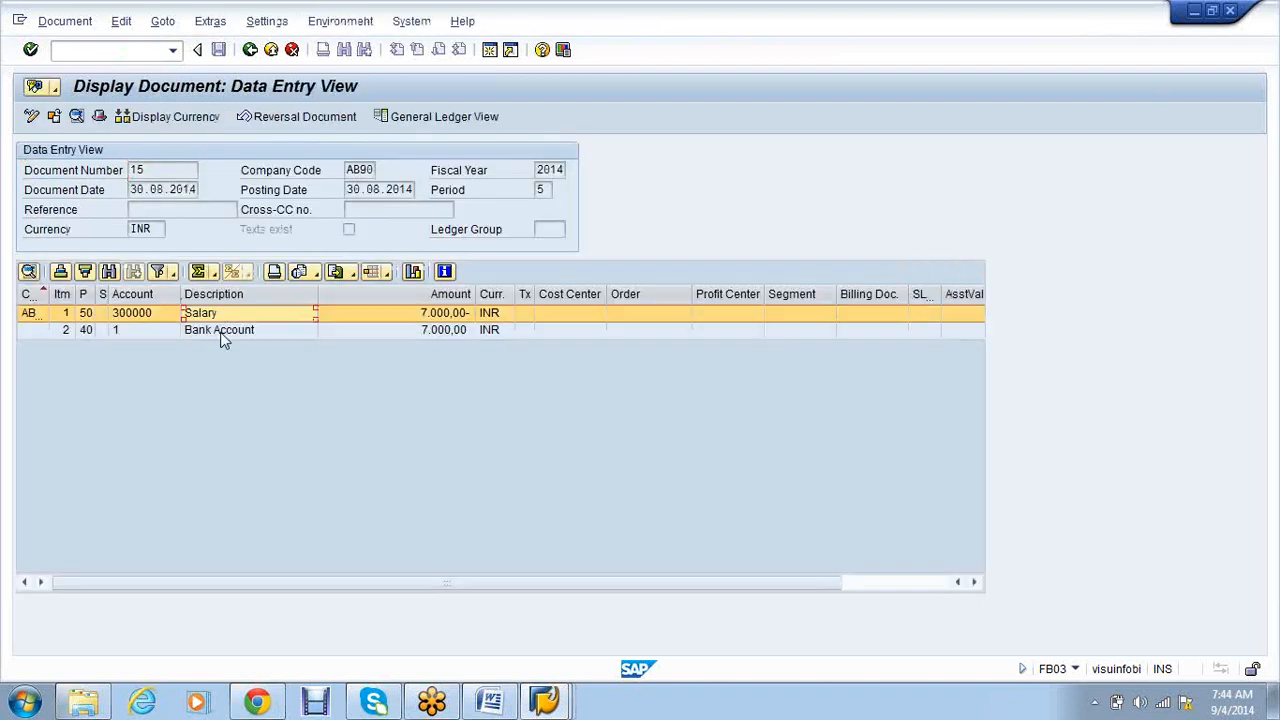
{"action": "left_click", "coordinate": [224, 331]}
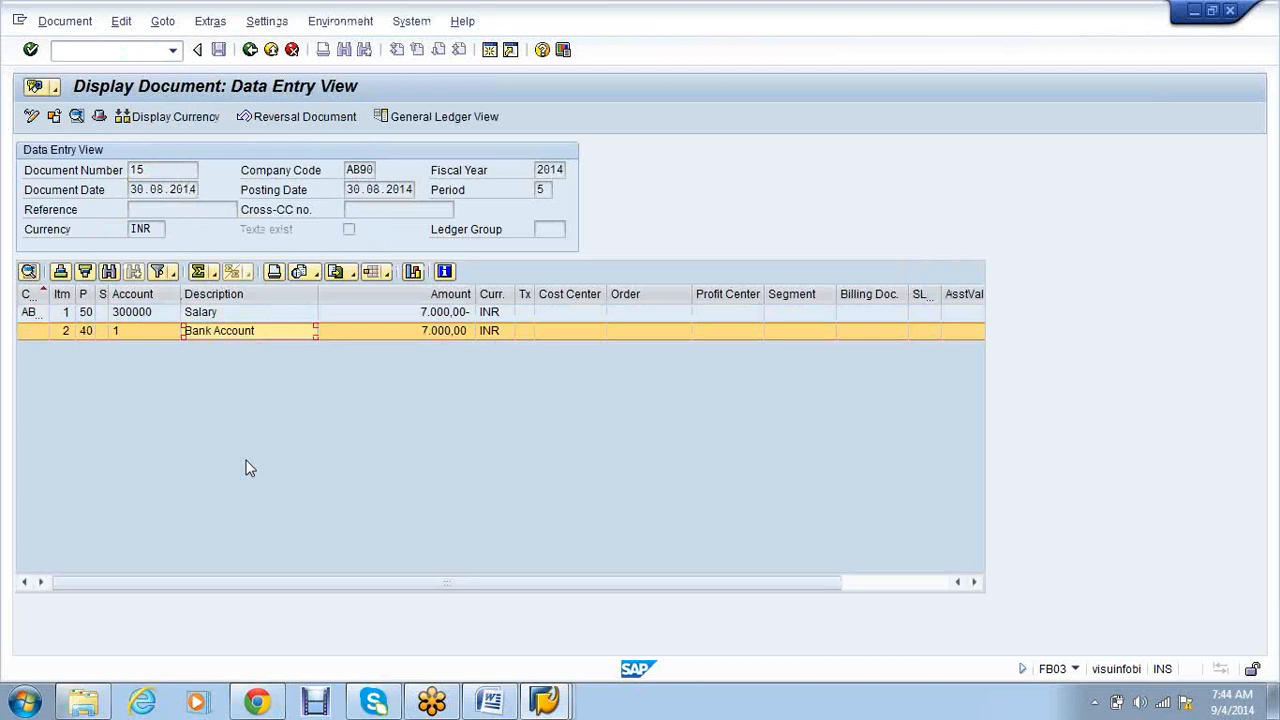
Step: Switch to the SAP session with the FB08 reversal screen and open Mass Reversal of Documents
{"action": "left_click", "coordinate": [563, 705]}
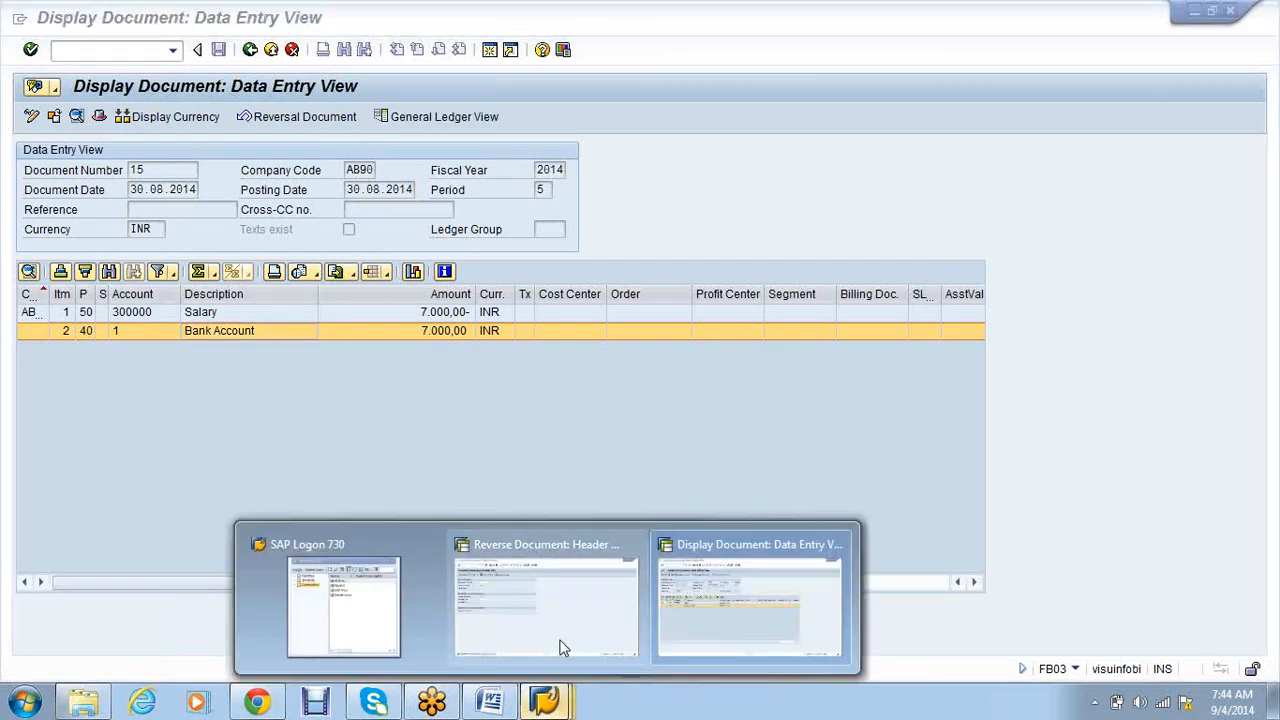
{"action": "left_click", "coordinate": [563, 613]}
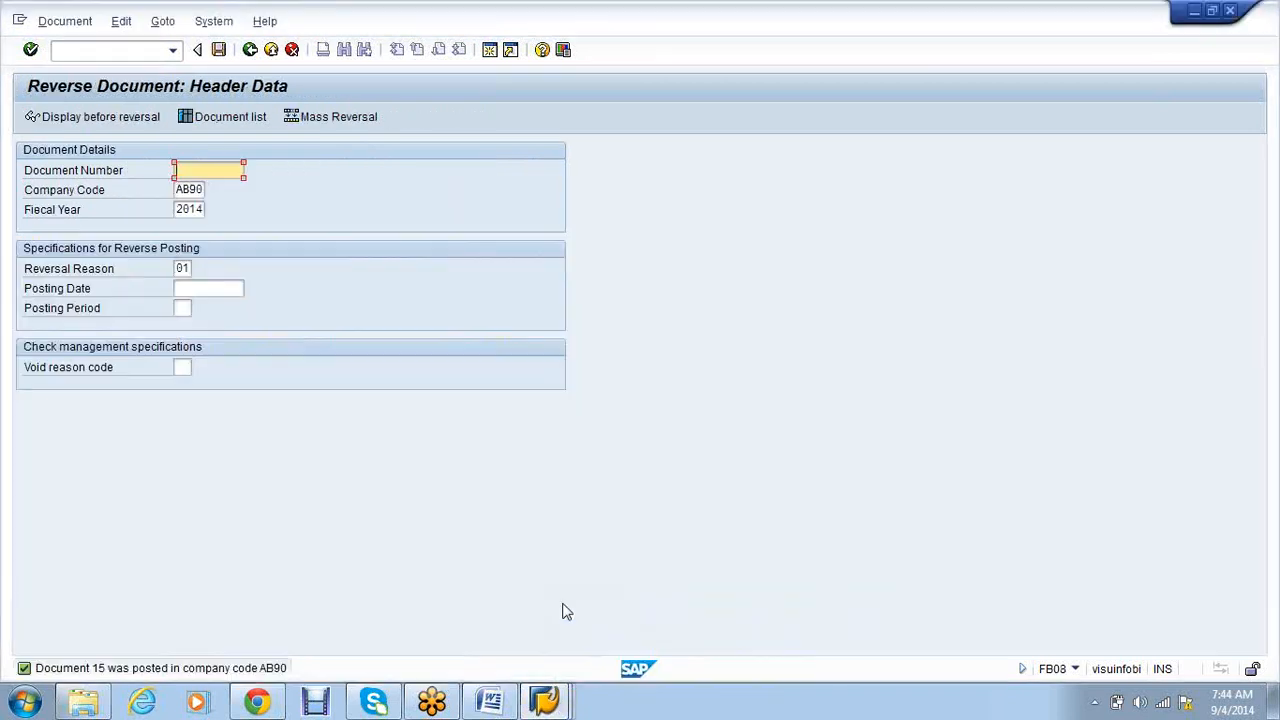
{"action": "left_click", "coordinate": [329, 121]}
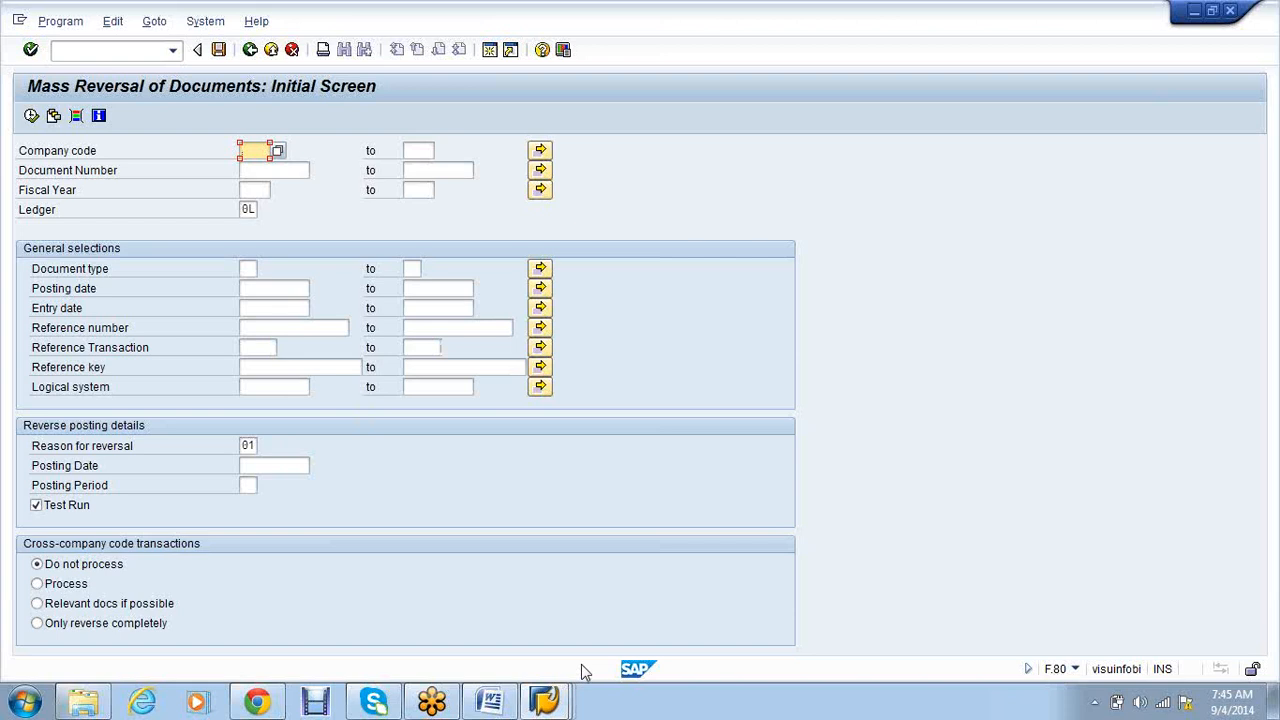
Step: Test-run the mass reversal for company code AB90, documents 2 to 3, fiscal year 2014, and reverse the listed documents
{"action": "type", "text": "ab90"}
{"action": "key", "text": "Tab"}
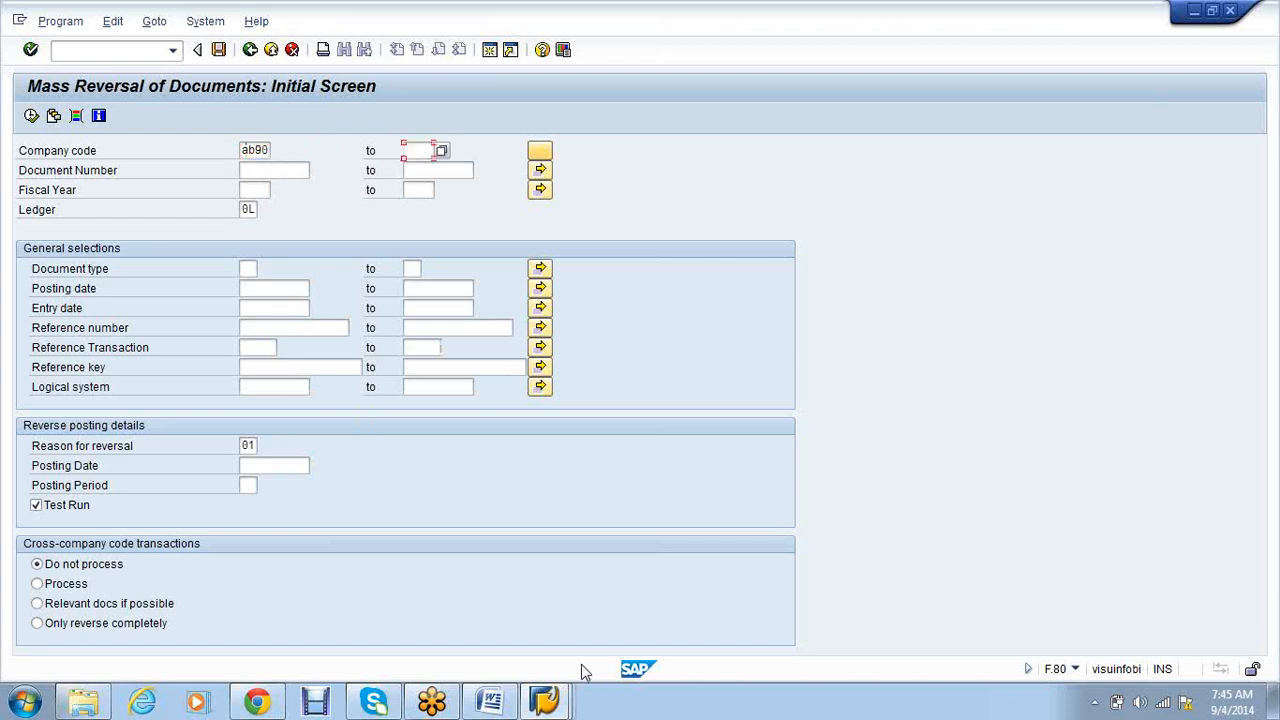
{"action": "key", "text": "Tab"}
{"action": "type", "text": "2"}
{"action": "key", "text": "Tab"}
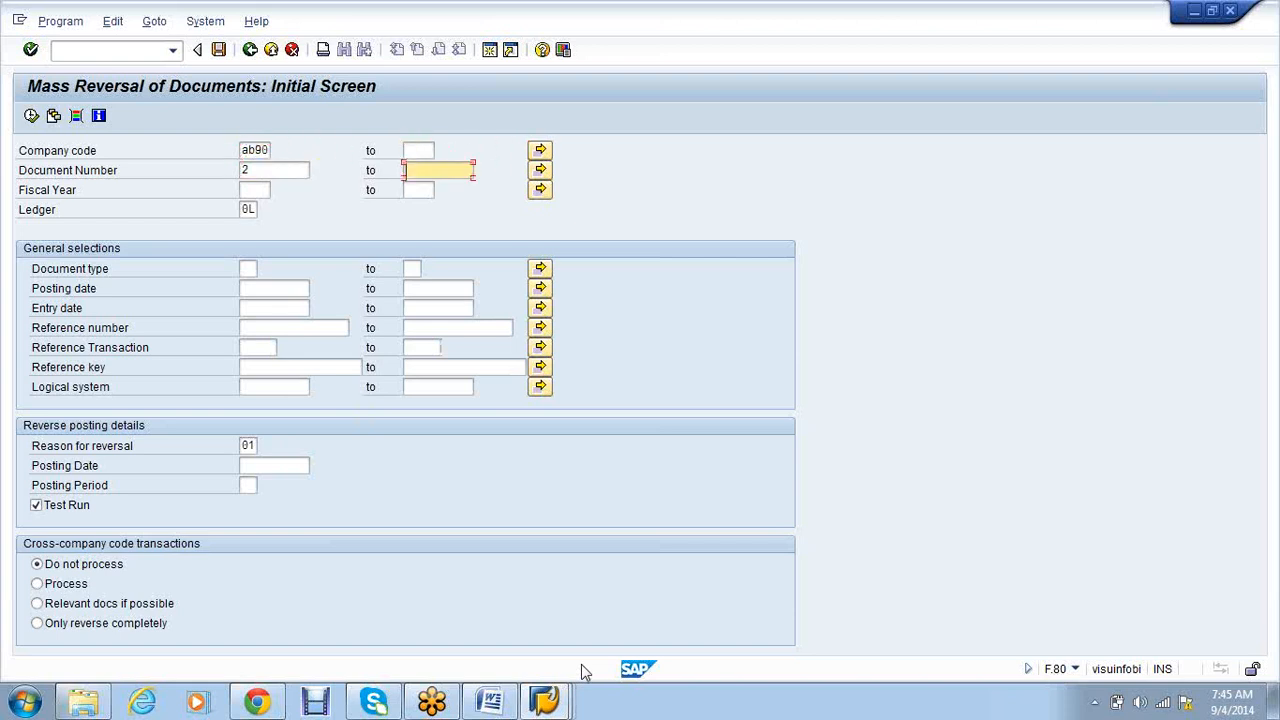
{"action": "type", "text": "3"}
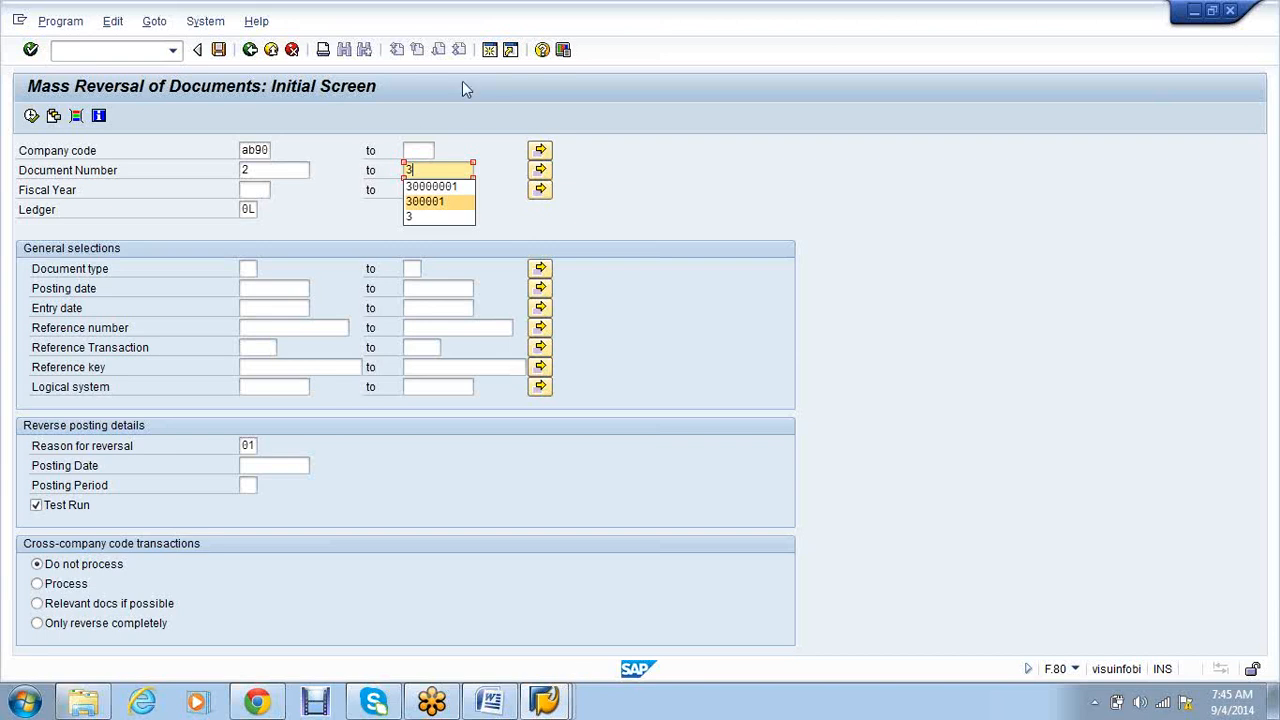
{"action": "left_click", "coordinate": [437, 168]}
{"action": "key", "text": "Tab"}
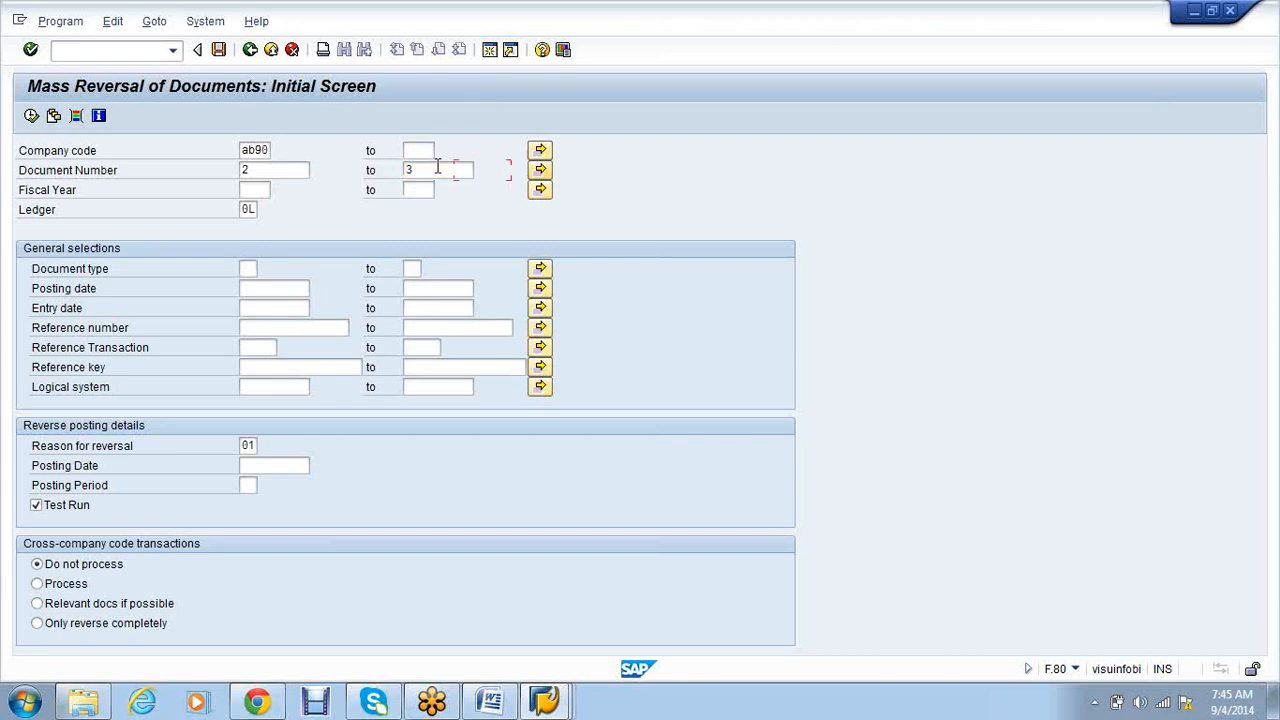
{"action": "type", "text": "2014"}
{"action": "left_click", "coordinate": [30, 117]}
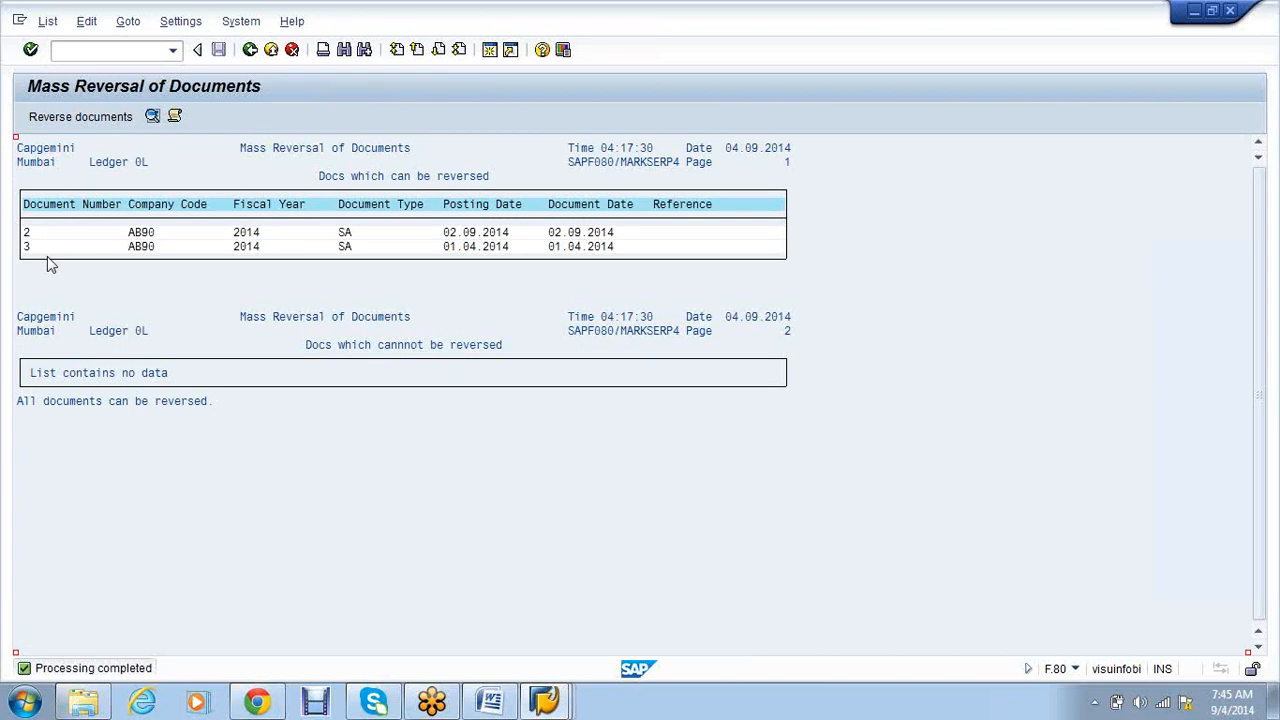
{"action": "left_click", "coordinate": [80, 117]}
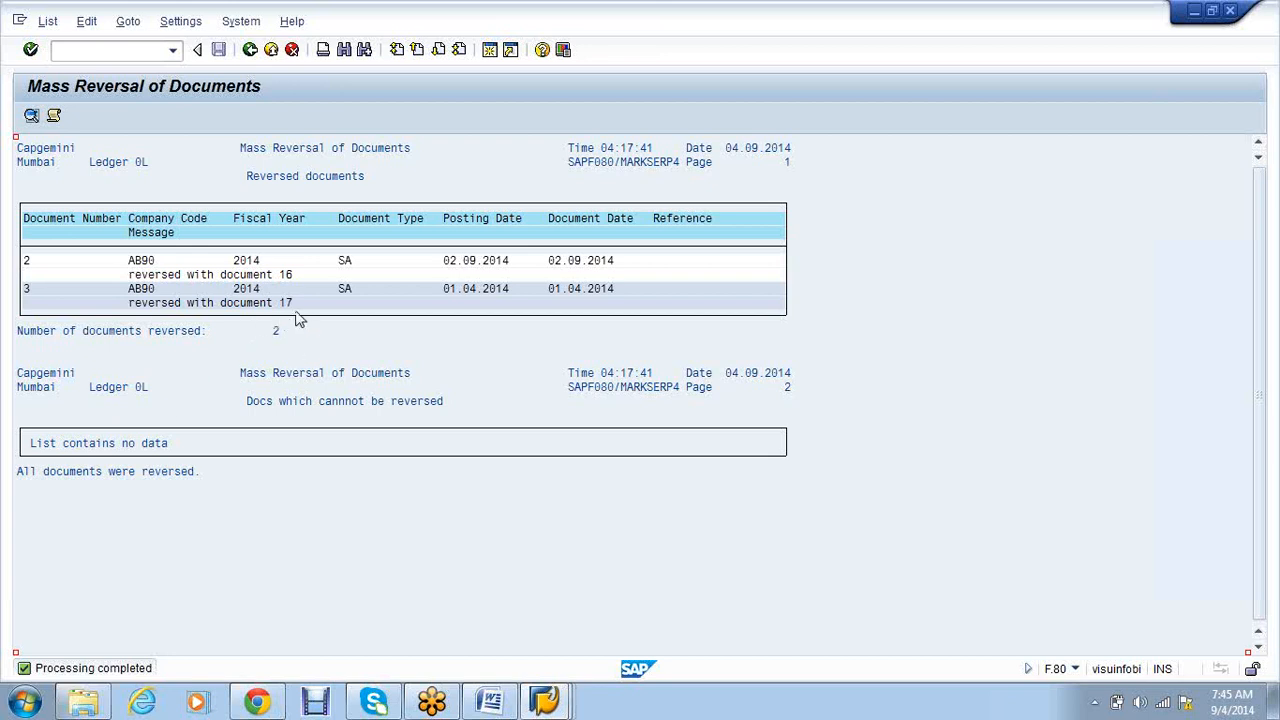
Step: In the other SAP session, display reversal document 16 of company code AB90 with FB03 and examine its line items
{"action": "left_click", "coordinate": [562, 706]}
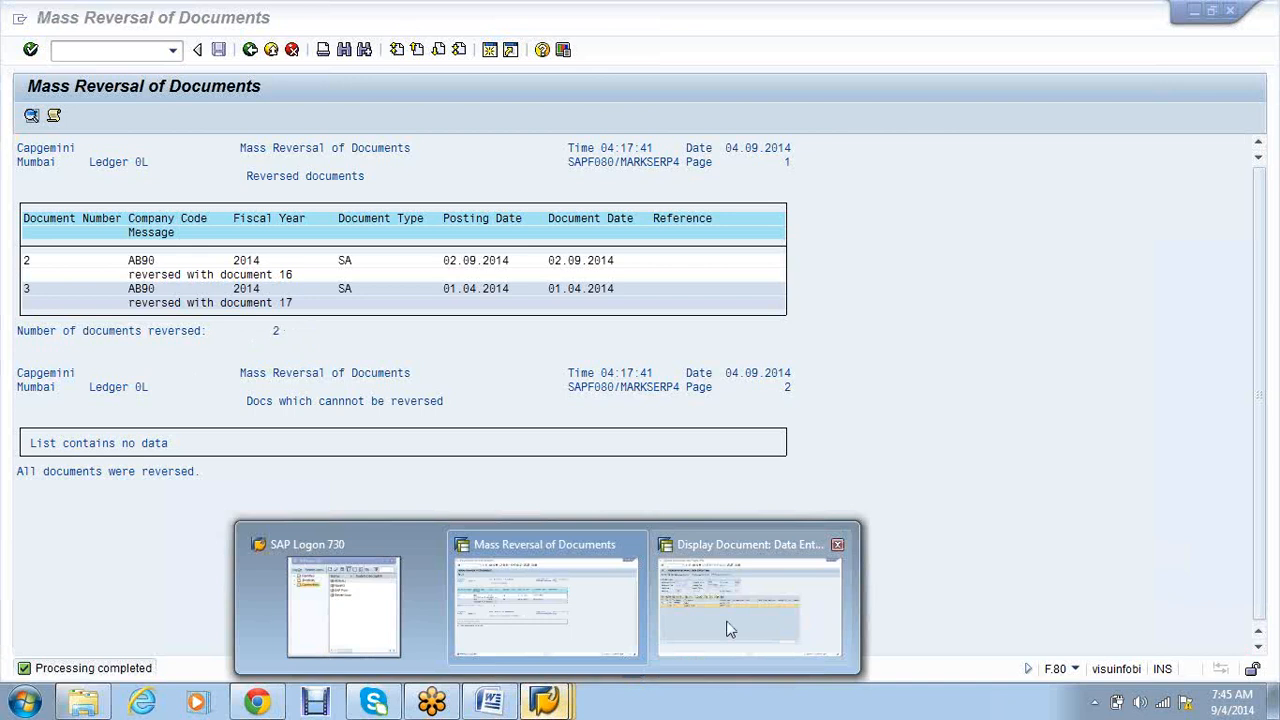
{"action": "left_click", "coordinate": [730, 628]}
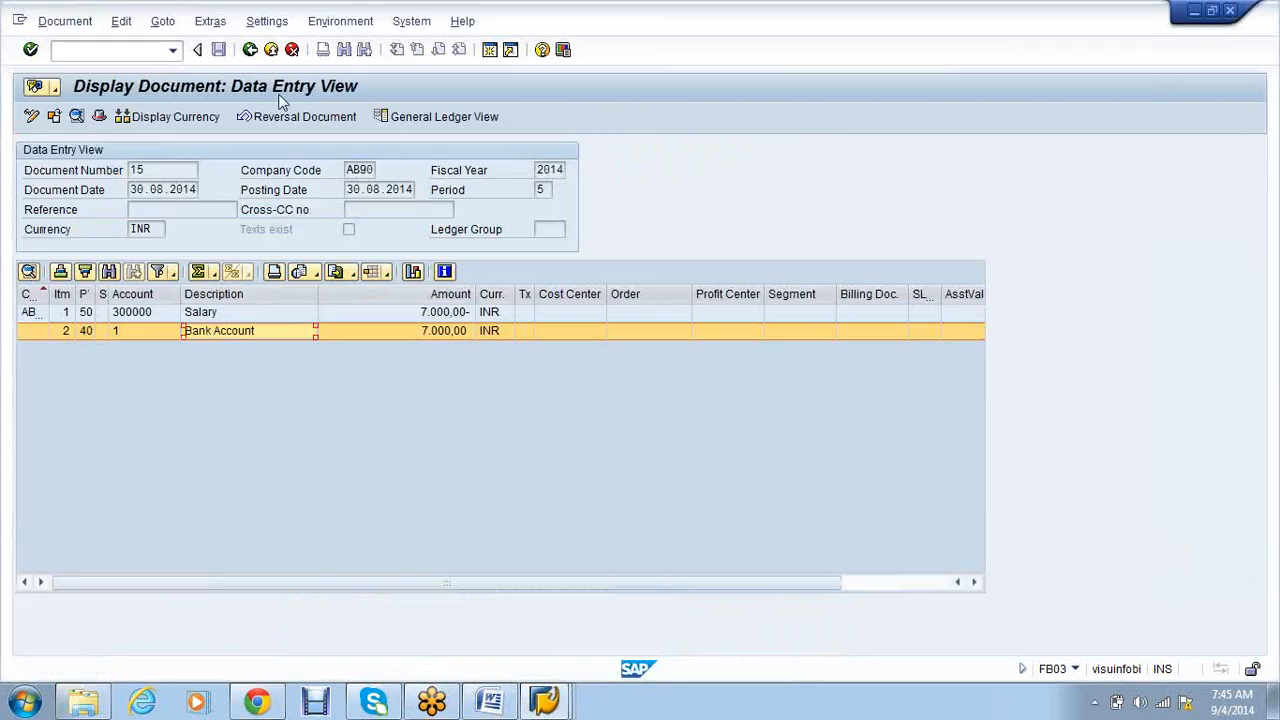
{"action": "left_click", "coordinate": [250, 49]}
{"action": "key", "text": "BackSpace"}
{"action": "type", "text": "6"}
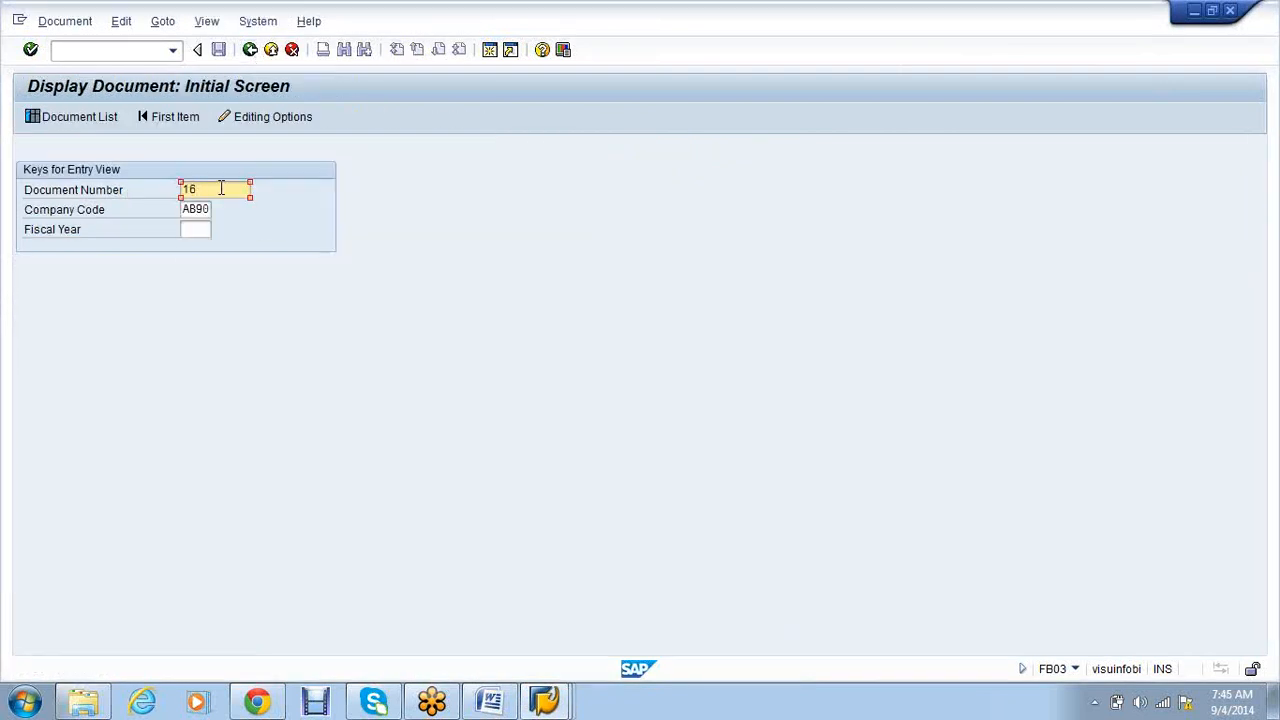
{"action": "key", "text": "Return"}
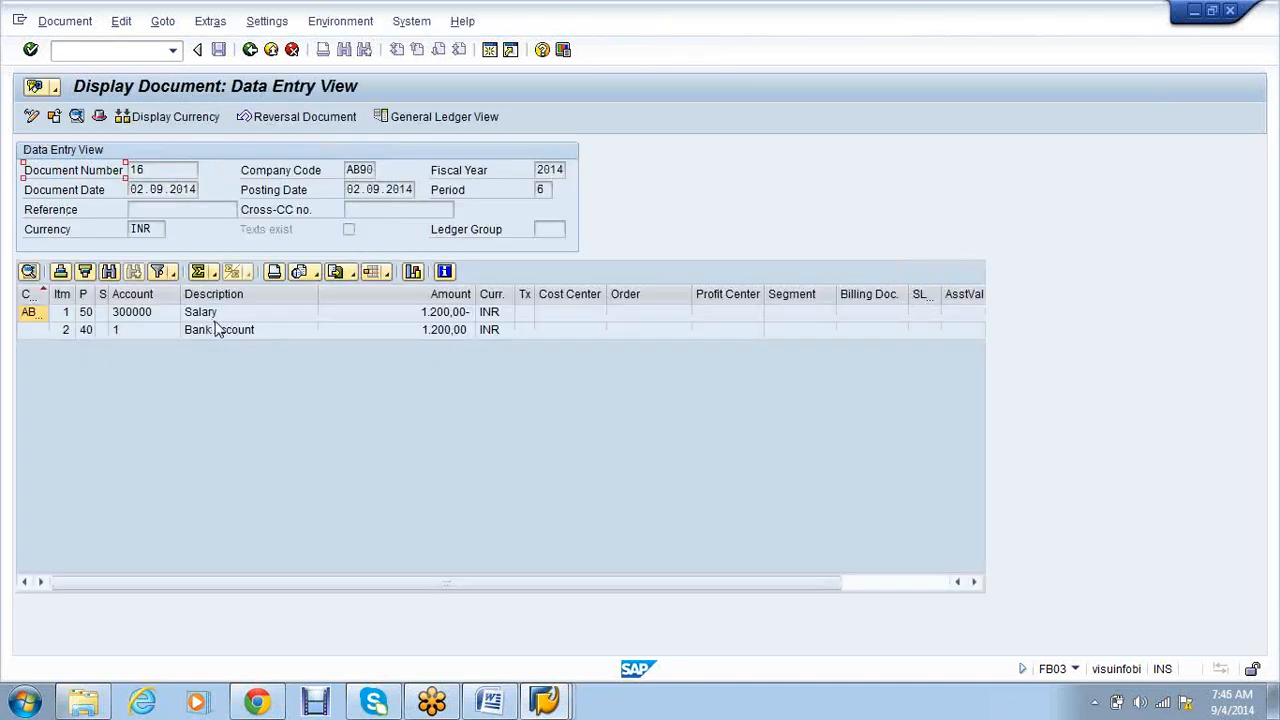
{"action": "key", "text": "F3"}
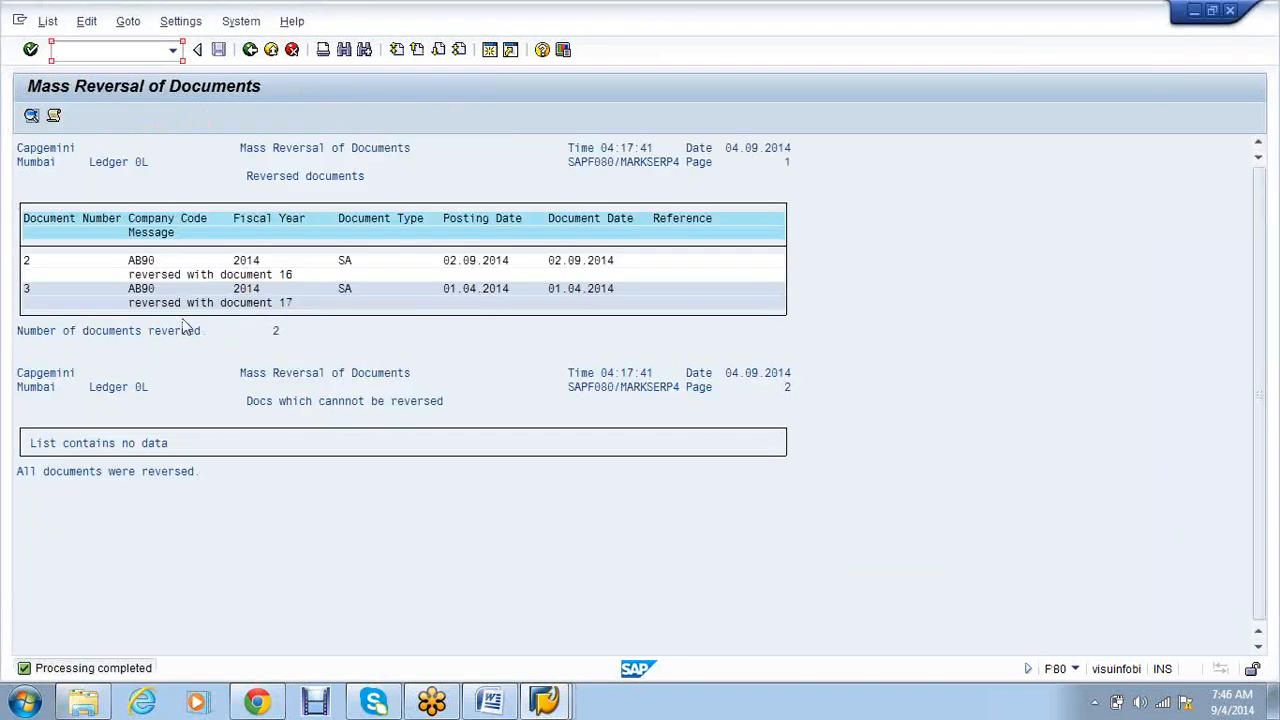
Step: Review the mass reversal result list, return to its selection screen and examine the document number range
{"action": "left_click", "coordinate": [52, 274]}
{"action": "left_click", "coordinate": [61, 52]}
{"action": "left_click", "coordinate": [250, 50]}
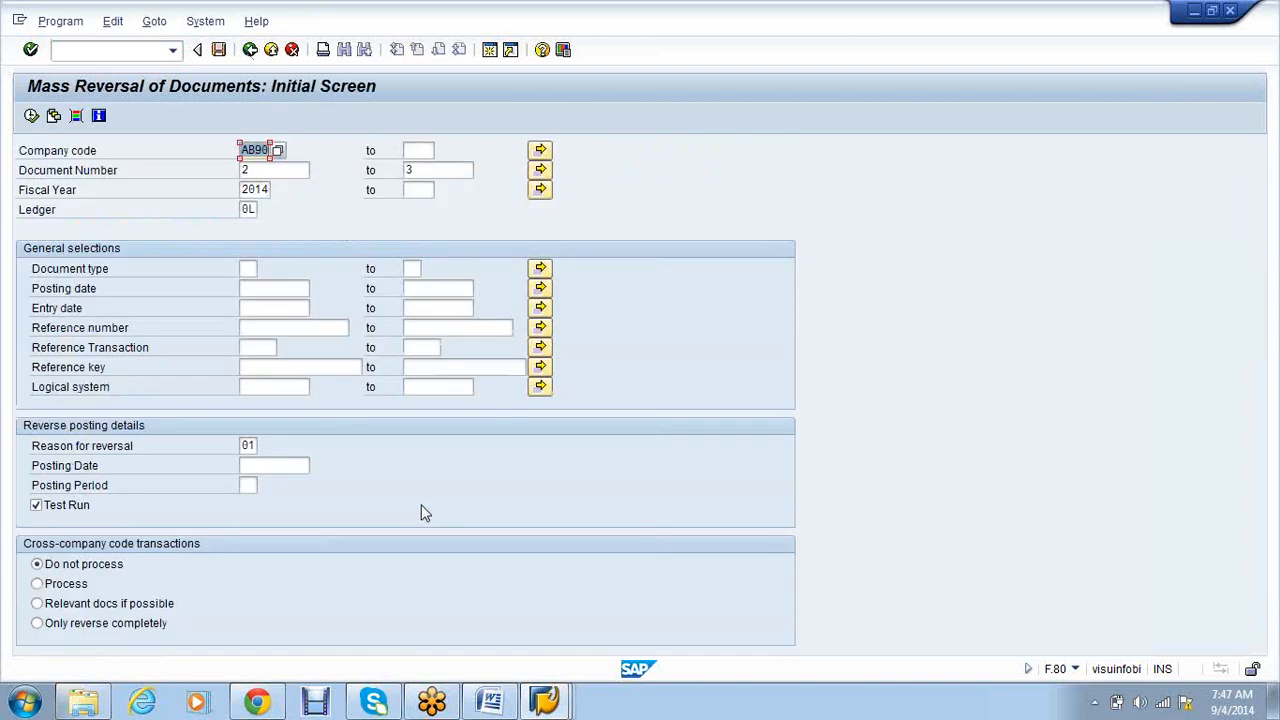
{"action": "left_click", "coordinate": [240, 170]}
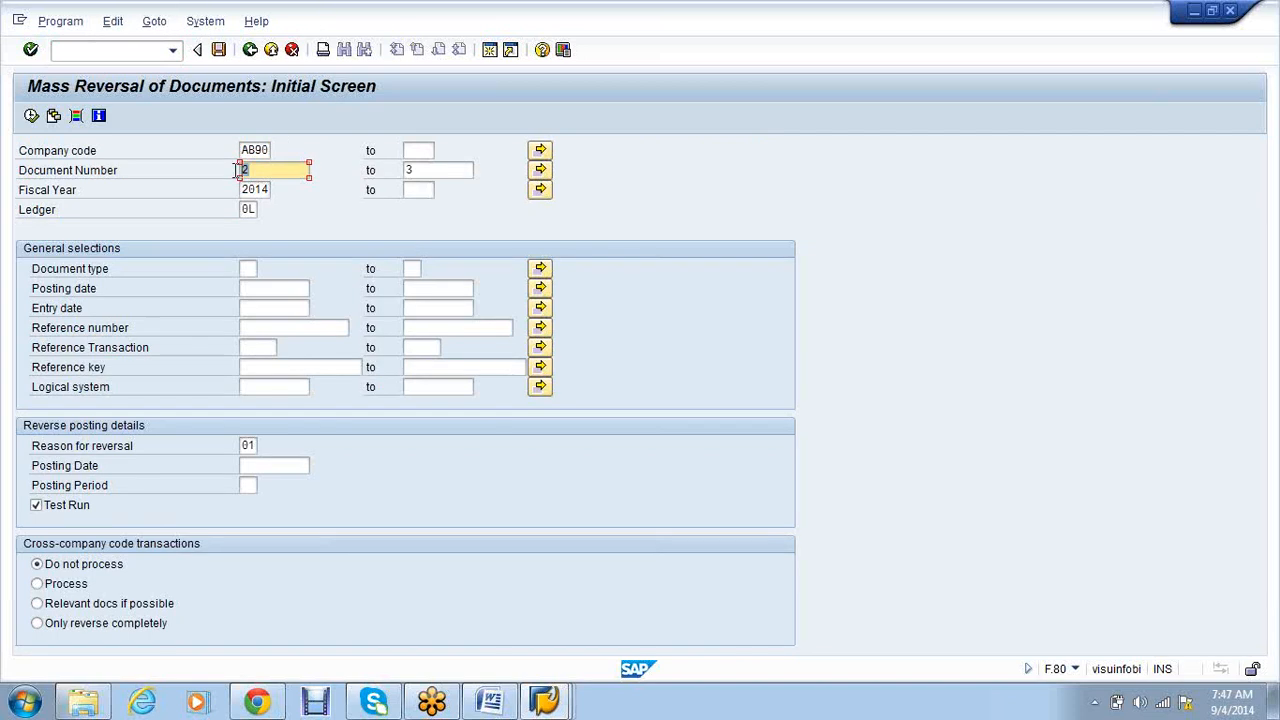
{"action": "left_click", "coordinate": [438, 171]}
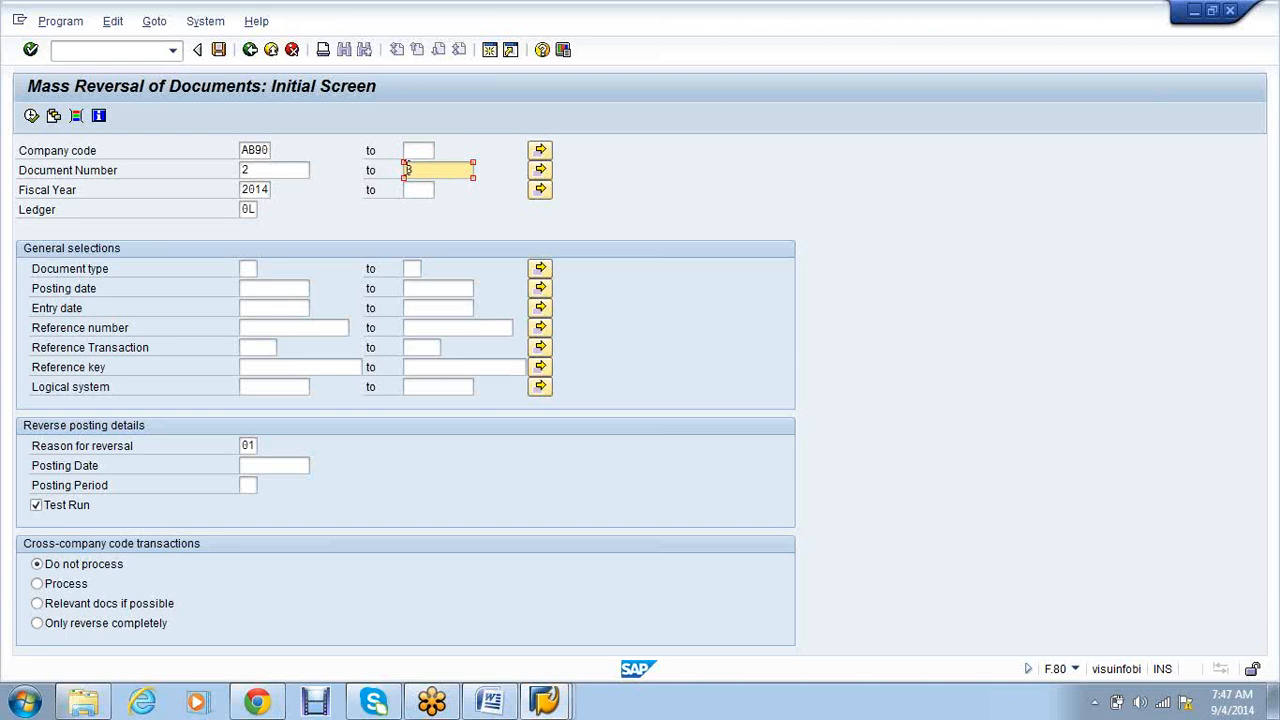
Step: Start a G/L posting with transaction F-02, using document date 04.09.2014 and account 300000 with posting key 40
{"action": "left_click", "coordinate": [116, 56]}
{"action": "type", "text": "/nf-0"}
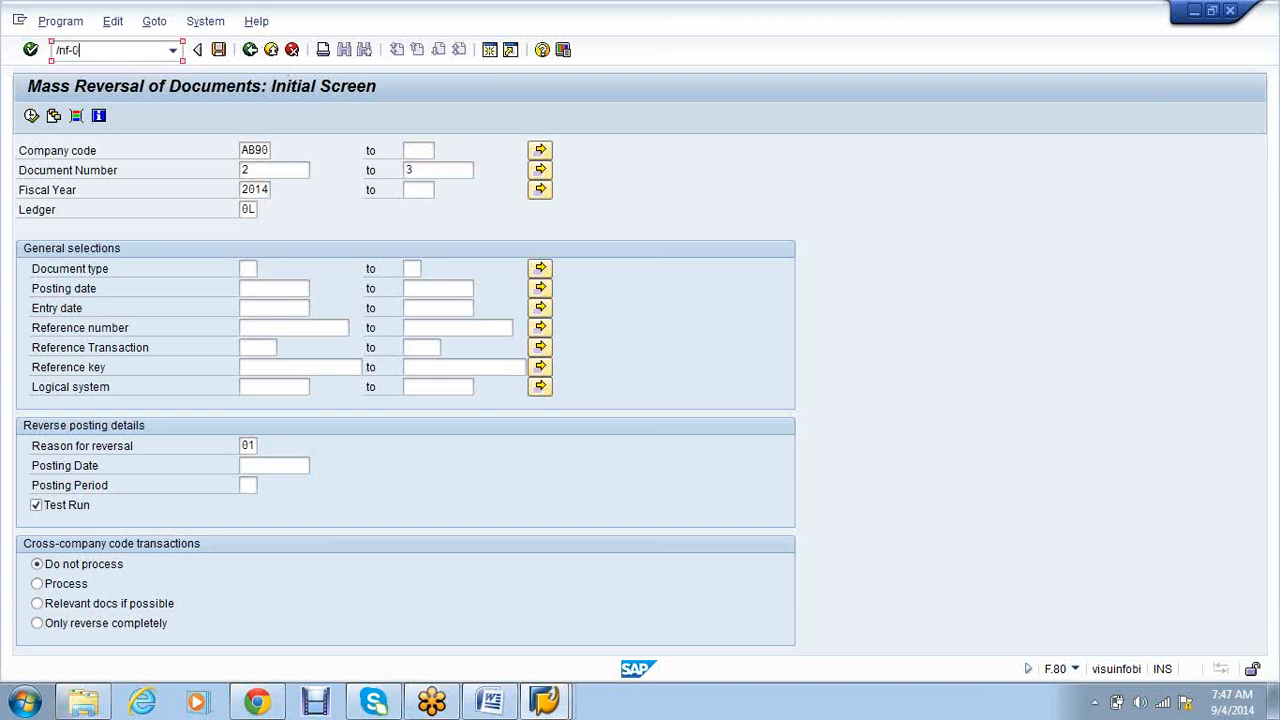
{"action": "type", "text": "0"}
{"action": "key", "text": "Return"}
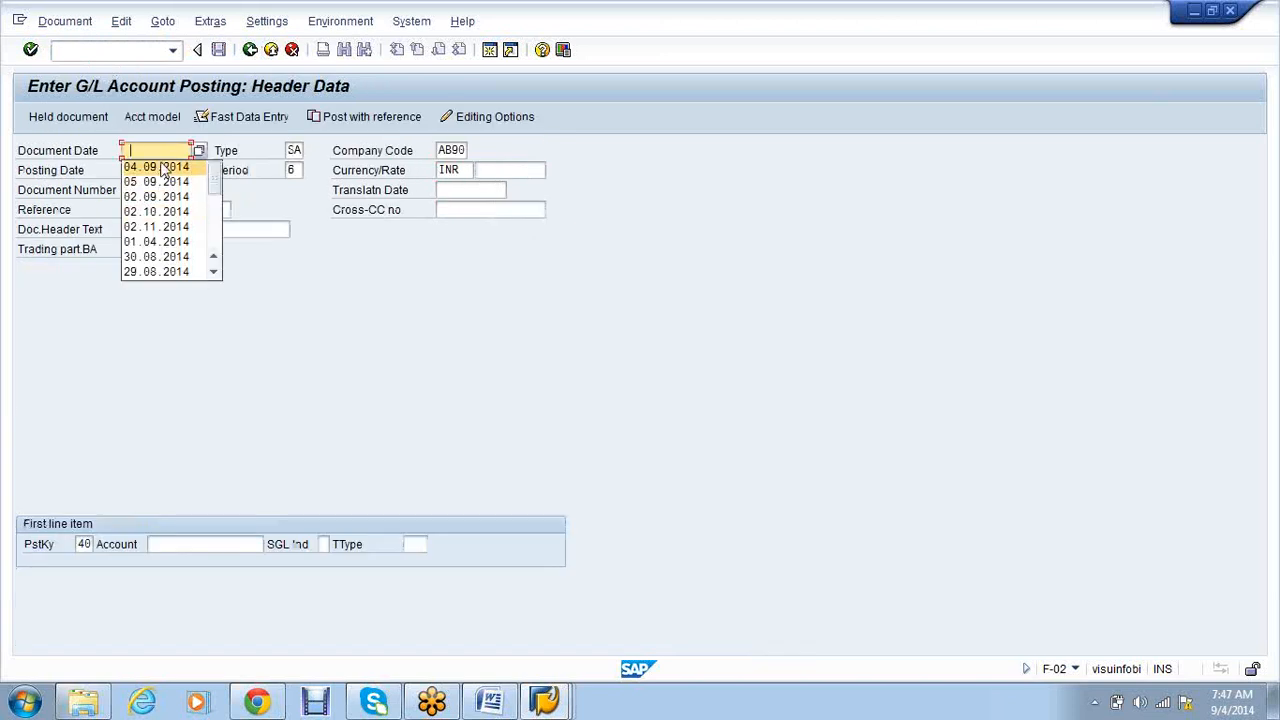
{"action": "left_click", "coordinate": [158, 167]}
{"action": "left_click", "coordinate": [198, 541]}
{"action": "type", "text": "300"}
{"action": "left_click", "coordinate": [183, 420]}
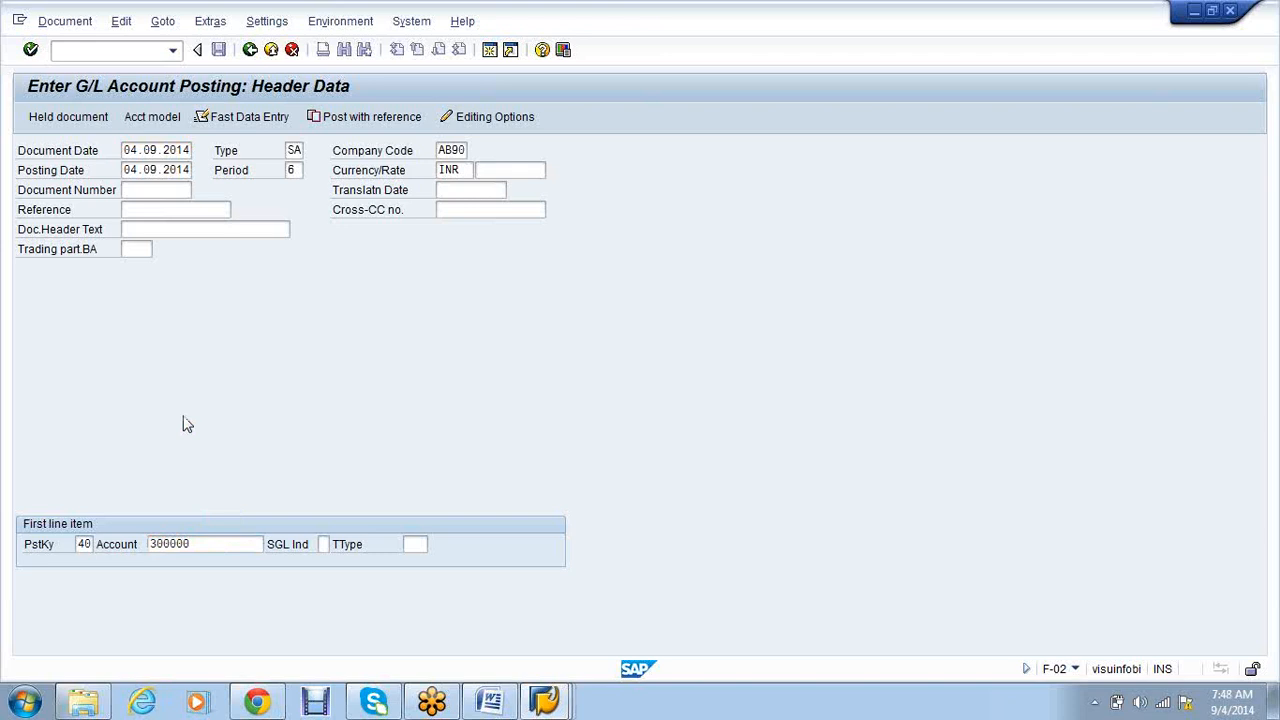
{"action": "key", "text": "Return"}
Step: Enter 3000 INR for the salary debit item and specify posting key 50 with account 1 for the next item
{"action": "type", "text": "3000"}
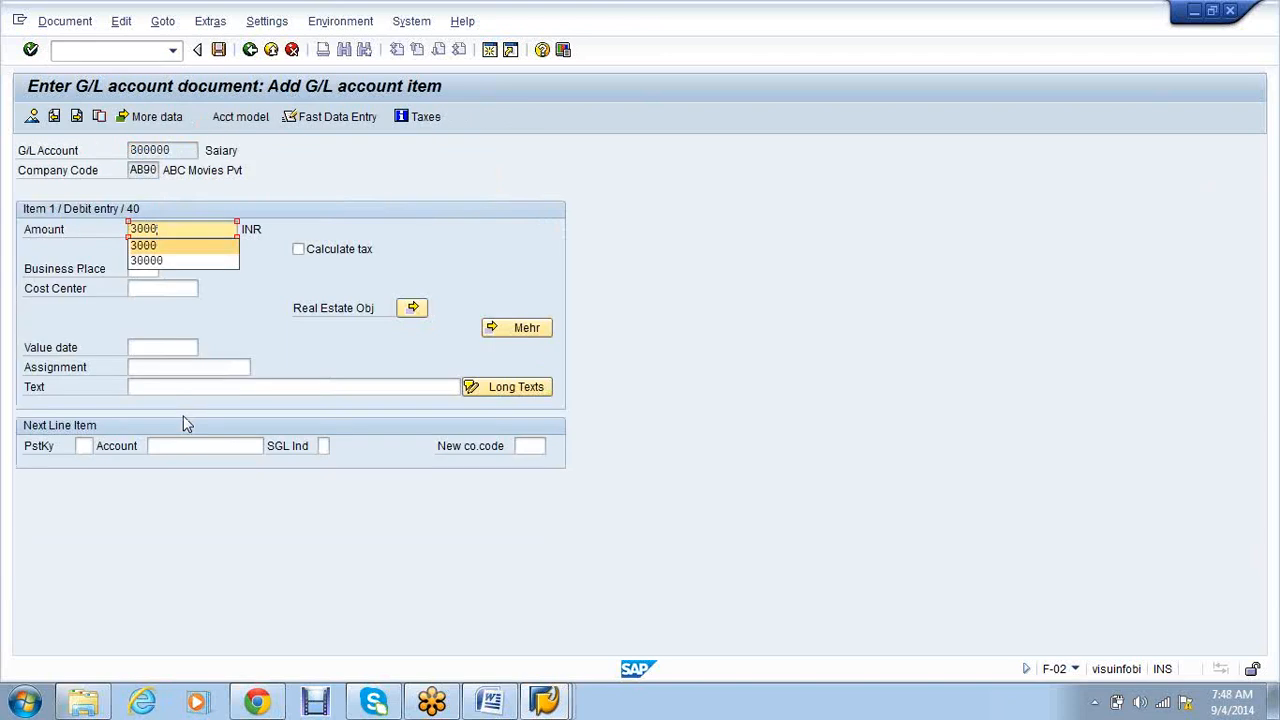
{"action": "key", "text": "Tab"}
{"action": "key", "text": "Tab"}
{"action": "key", "text": "Tab"}
{"action": "key", "text": "Tab"}
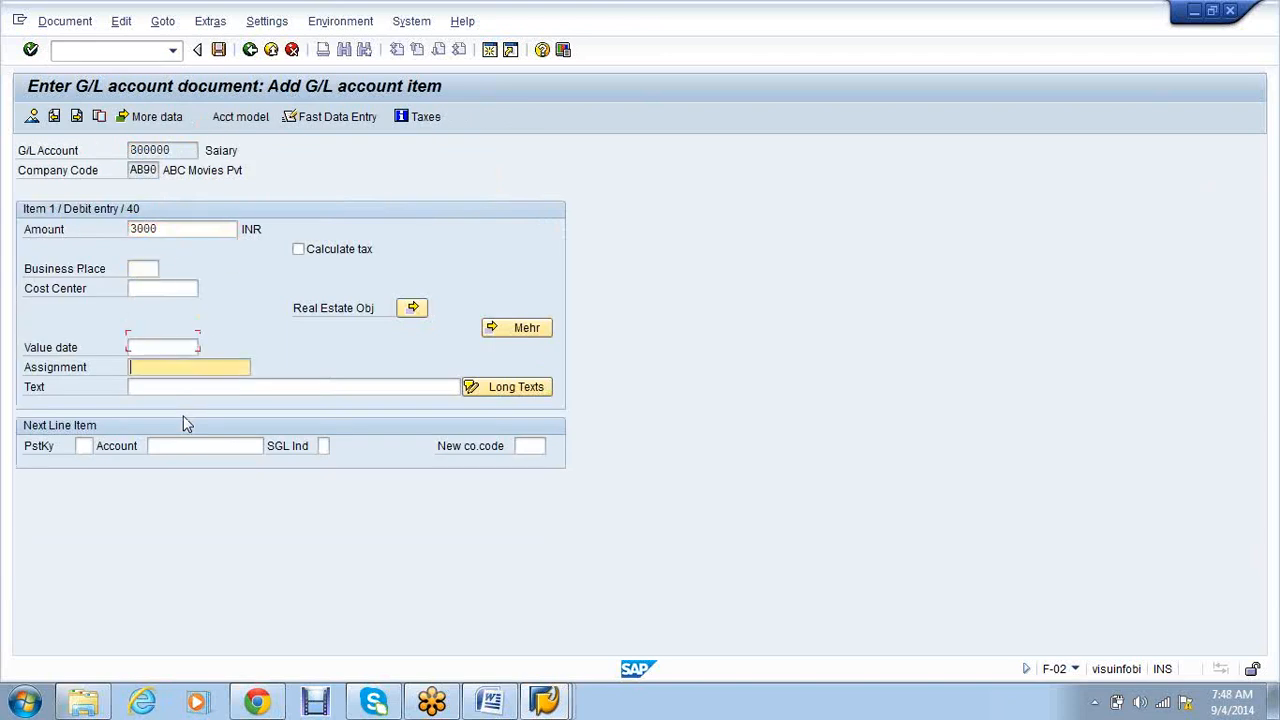
{"action": "key", "text": "Tab"}
{"action": "key", "text": "Tab"}
{"action": "type", "text": "50"}
{"action": "key", "text": "Tab"}
{"action": "type", "text": "1"}
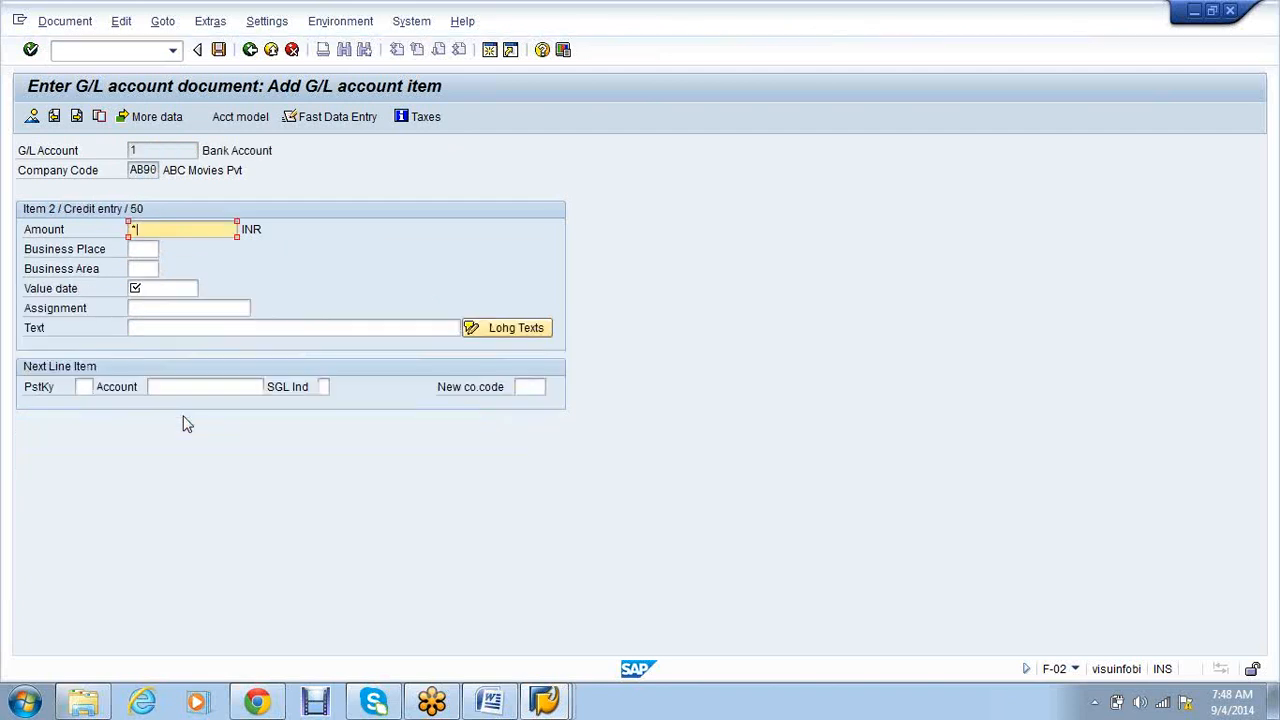
Step: Complete the bank credit item with amount * and value date 03.09.2014, and post the document
{"action": "type", "text": "*"}
{"action": "key", "text": "Tab"}
{"action": "key", "text": "Tab"}
{"action": "key", "text": "Tab"}
{"action": "key", "text": "BackSpace"}
{"action": "key", "text": "BackSpace"}
{"action": "key", "text": "BackSpace"}
{"action": "key", "text": "BackSpace"}
{"action": "key", "text": "BackSpace"}
{"action": "key", "text": "BackSpace"}
{"action": "key", "text": "BackSpace"}
{"action": "key", "text": "BackSpace"}
{"action": "key", "text": "BackSpace"}
{"action": "key", "text": "BackSpace"}
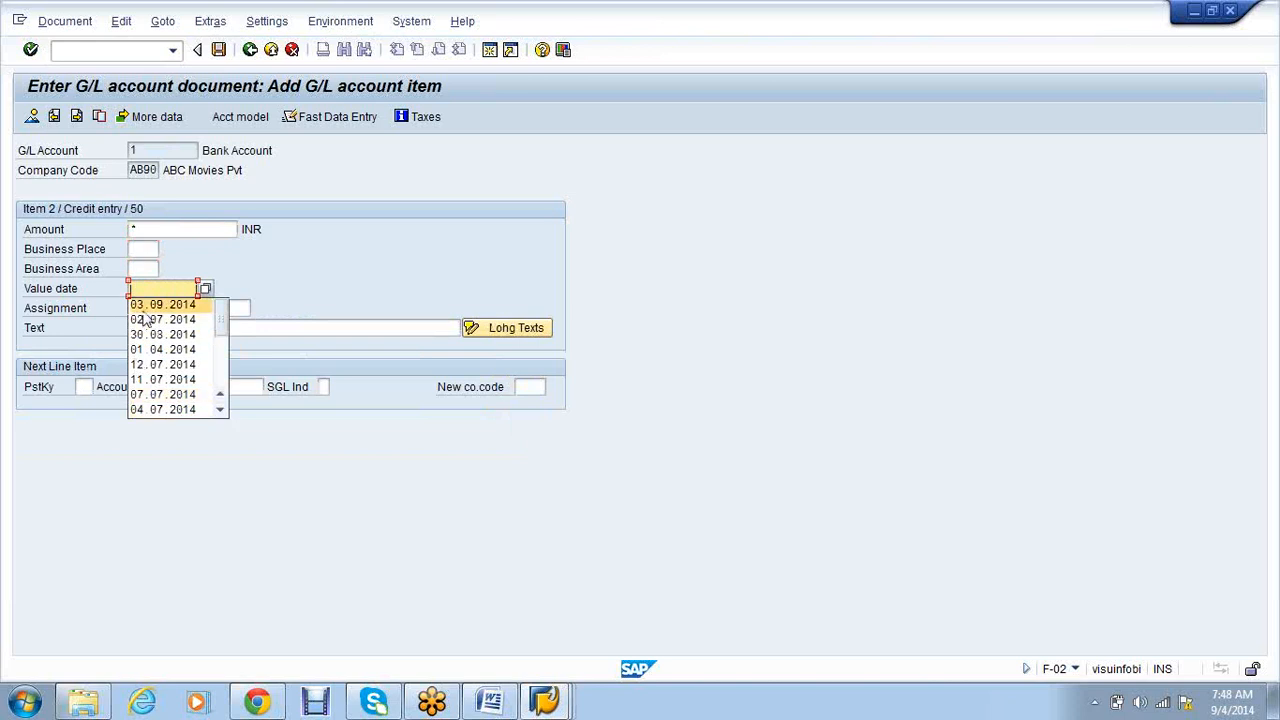
{"action": "left_click", "coordinate": [164, 304]}
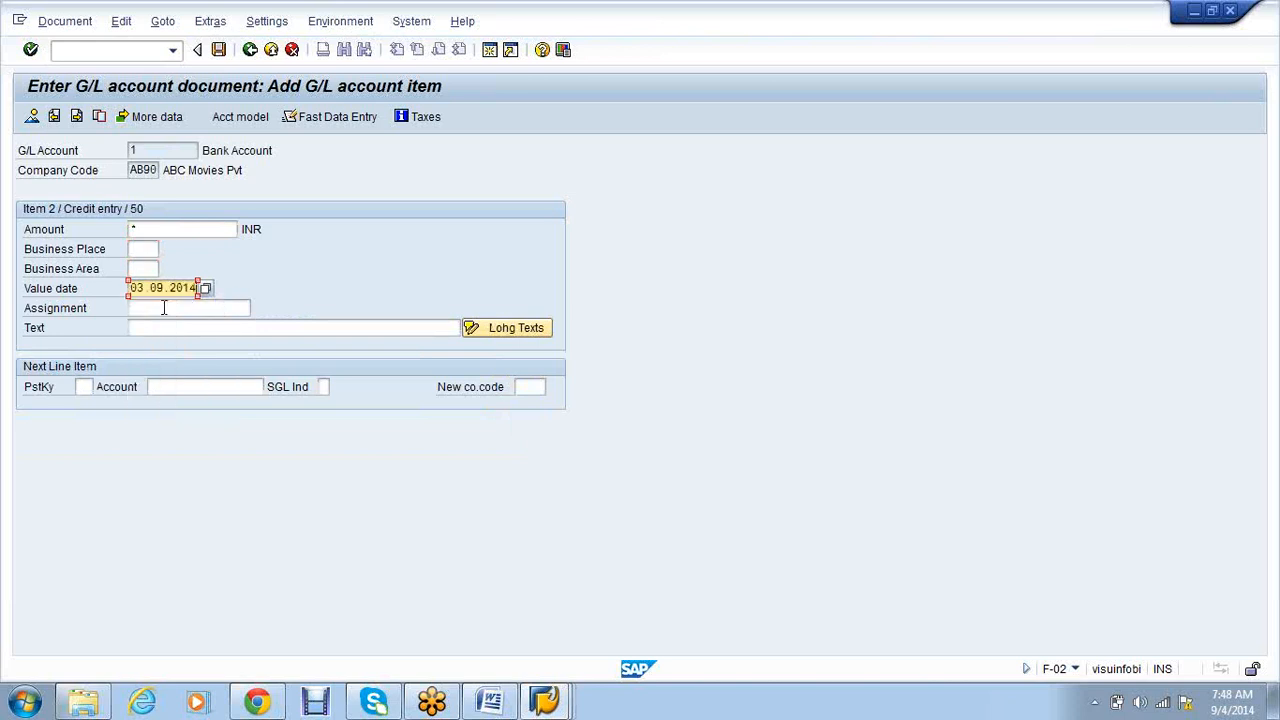
{"action": "key", "text": "Return"}
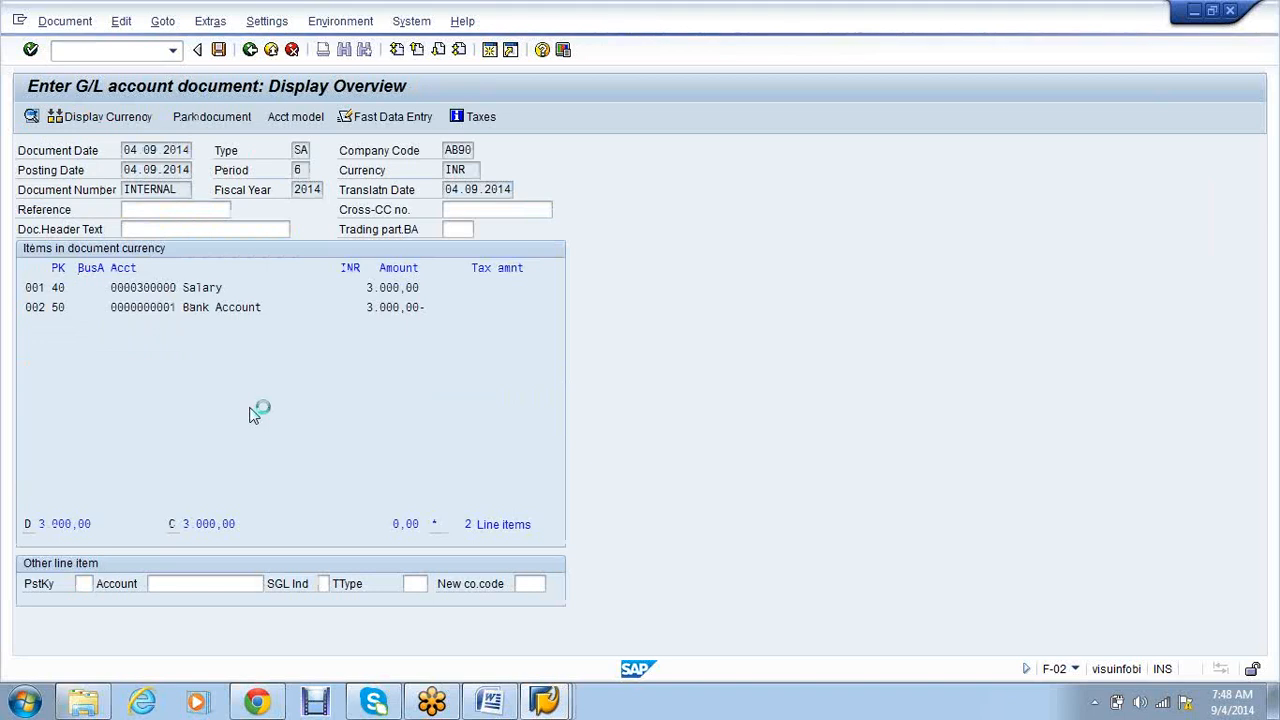
Step: Open transaction FB08 and reverse document 18 of company code AB90, fiscal year 2014, with reversal reason 01
{"action": "left_click", "coordinate": [120, 50]}
{"action": "type", "text": "/nfb0"}
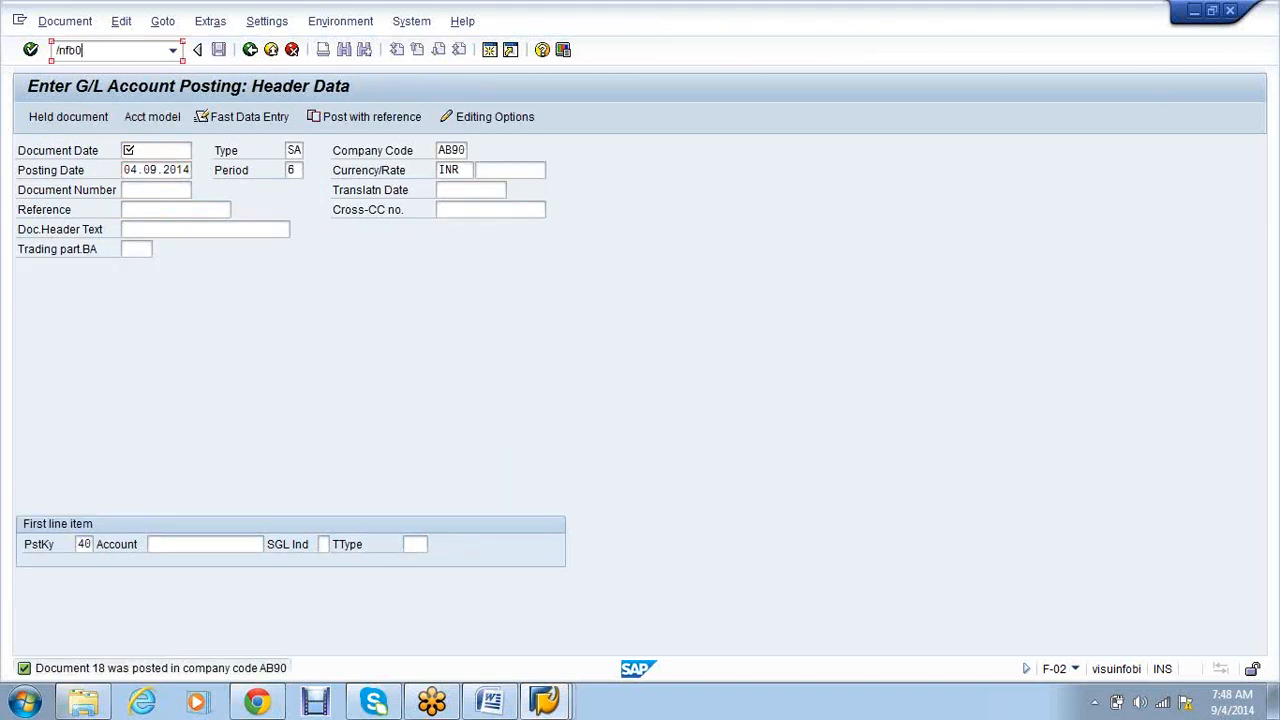
{"action": "type", "text": "3"}
{"action": "key", "text": "Return"}
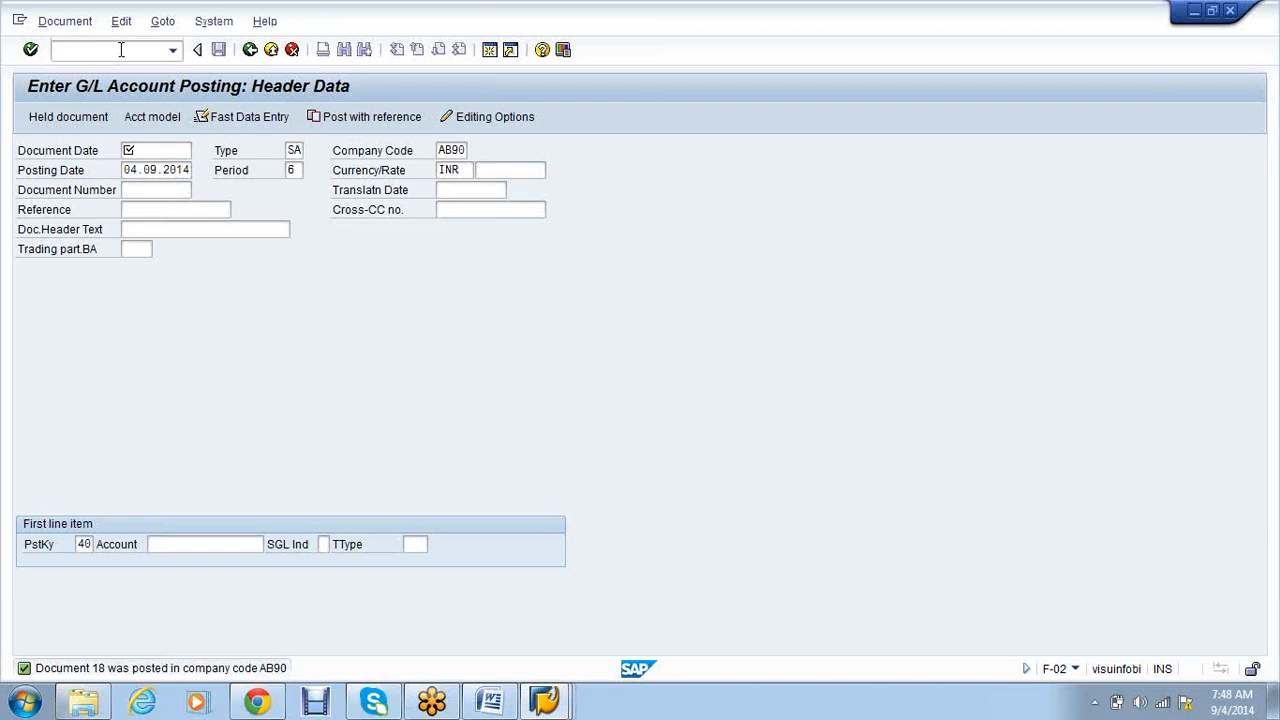
{"action": "type", "text": "19"}
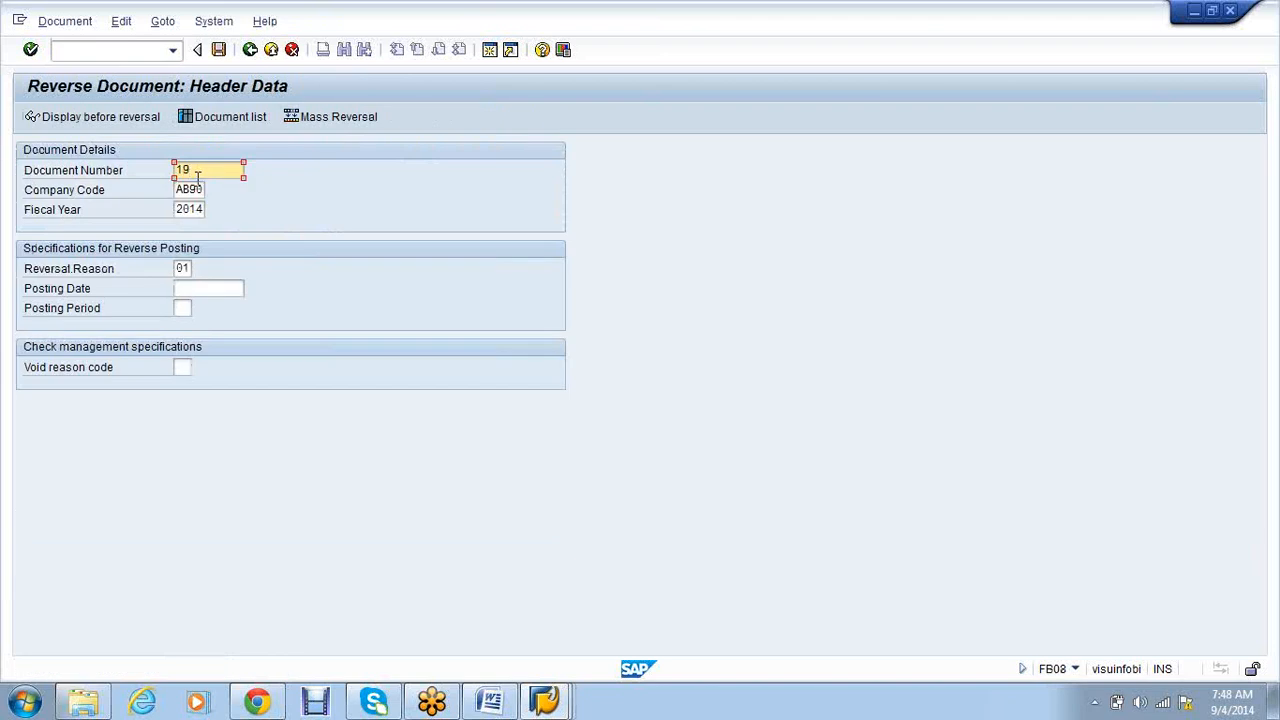
{"action": "key", "text": "Return"}
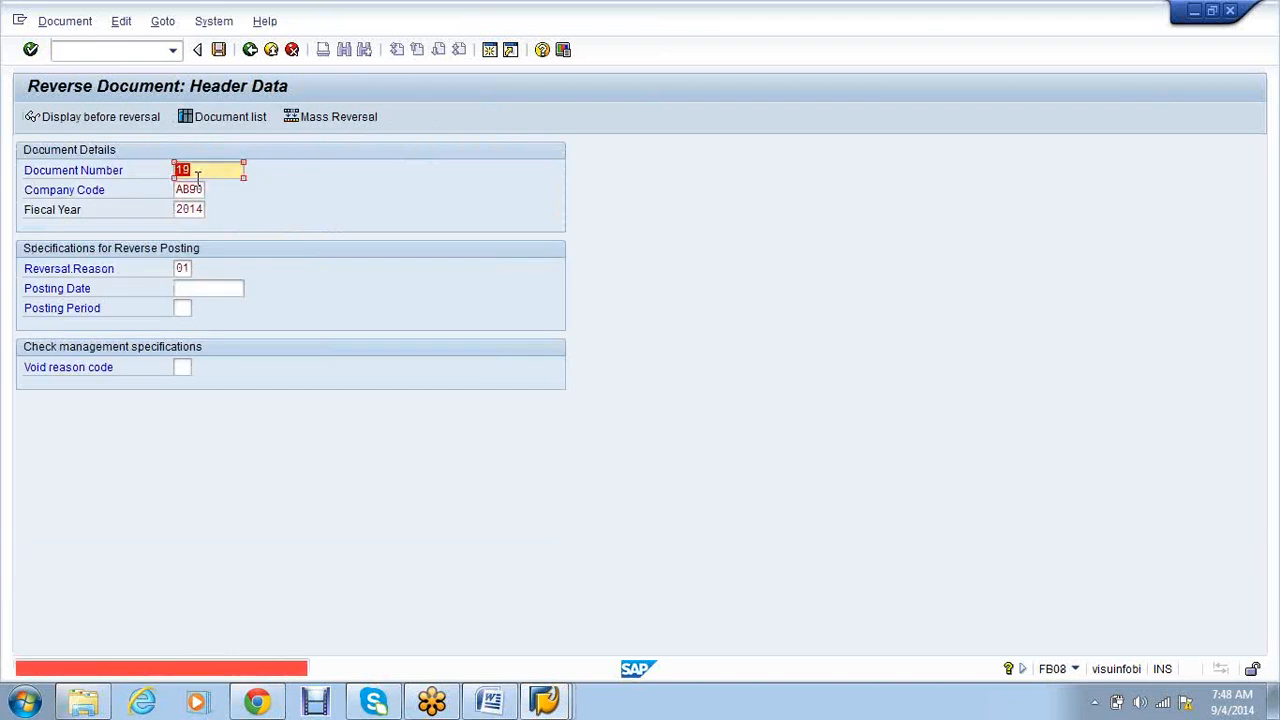
{"action": "type", "text": "18"}
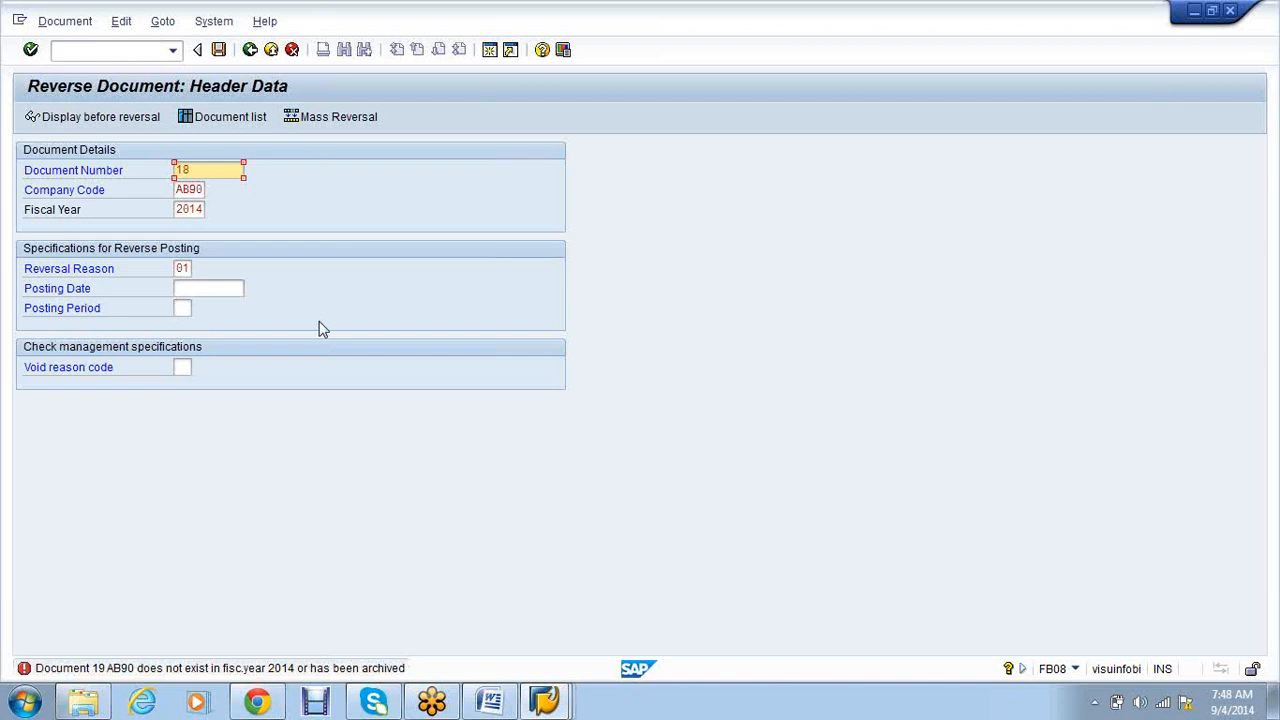
{"action": "left_click", "coordinate": [223, 53]}
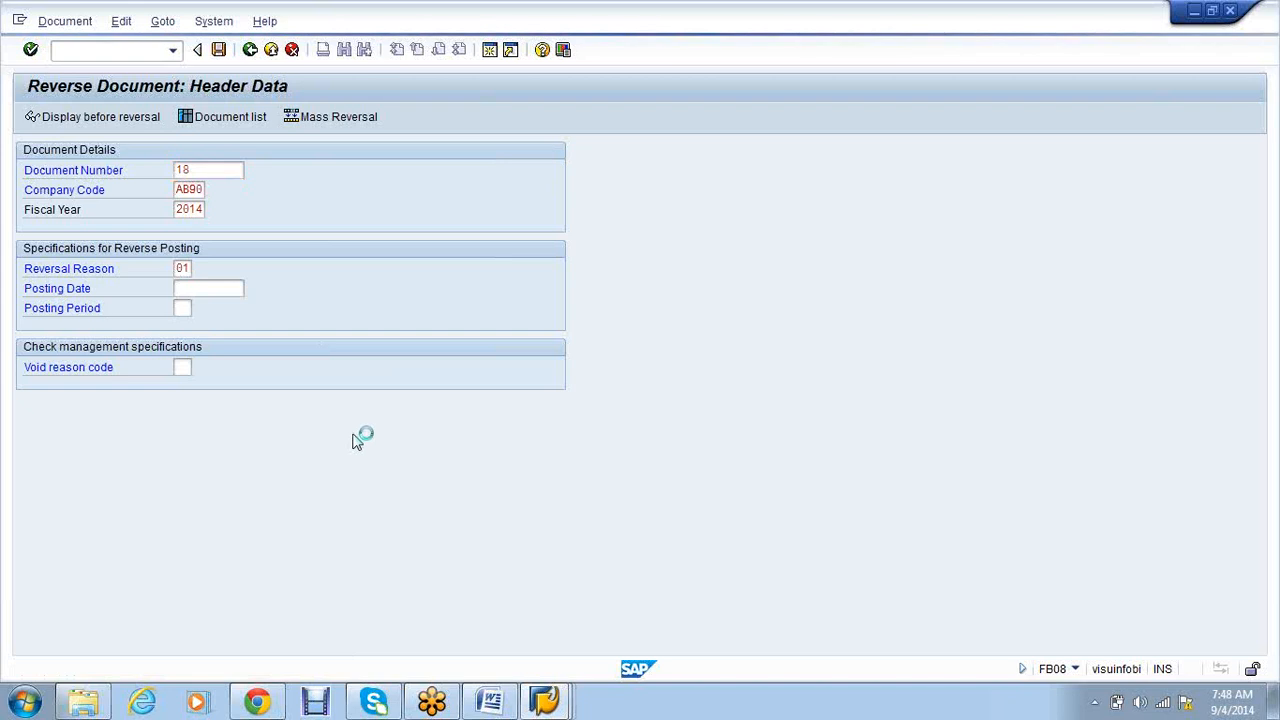
Step: Open transaction F-02 and start posting a document with reference
{"action": "left_click", "coordinate": [111, 52]}
{"action": "type", "text": "/nf-02"}
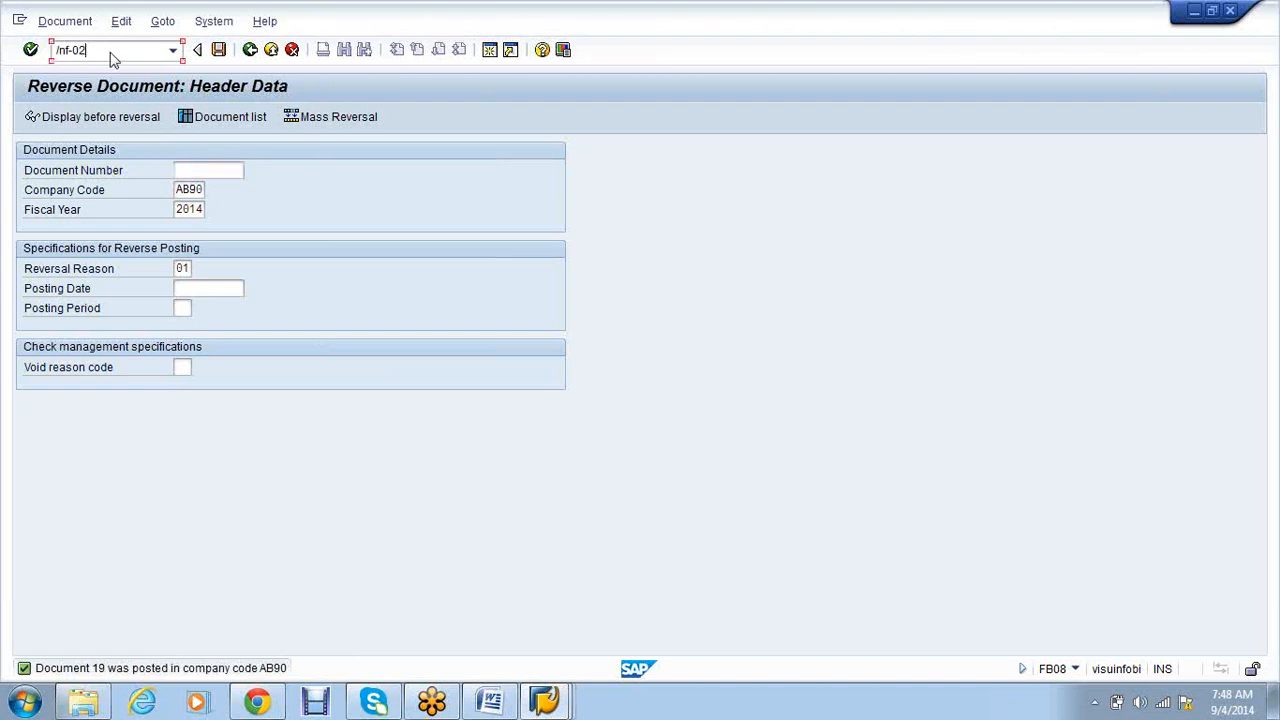
{"action": "key", "text": "Return"}
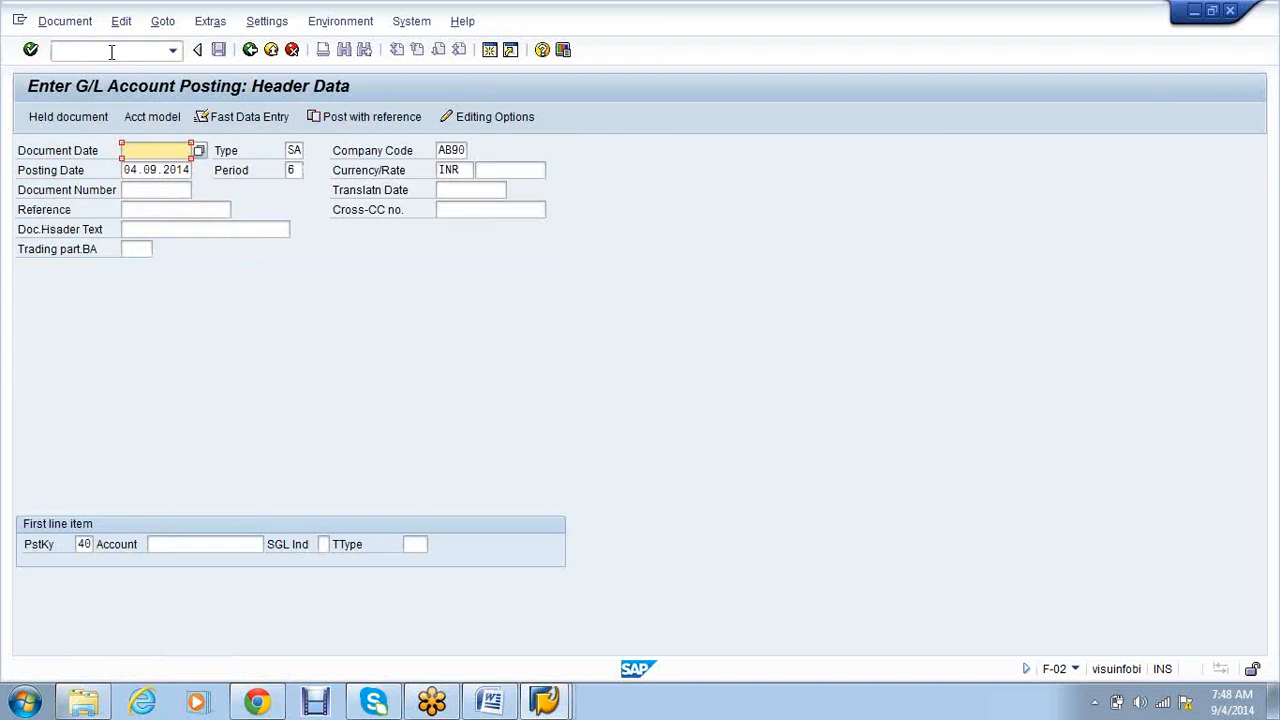
{"action": "left_click", "coordinate": [63, 28]}
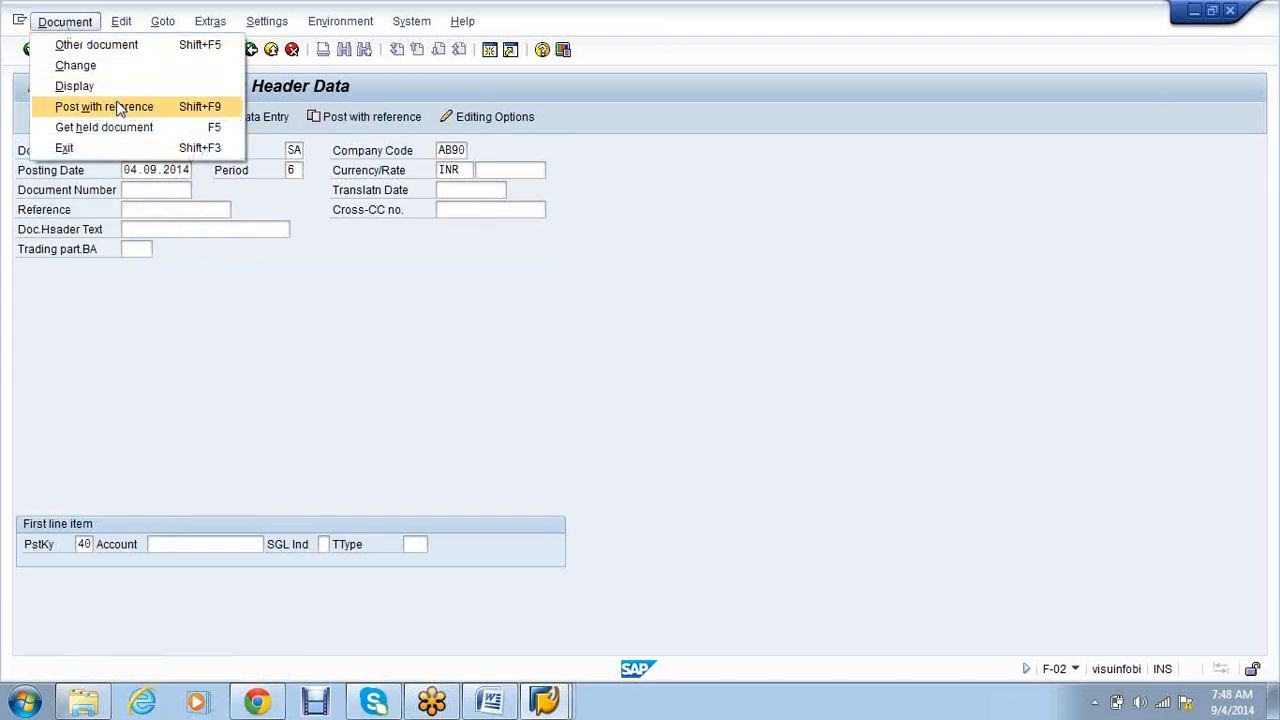
{"action": "left_click", "coordinate": [114, 106]}
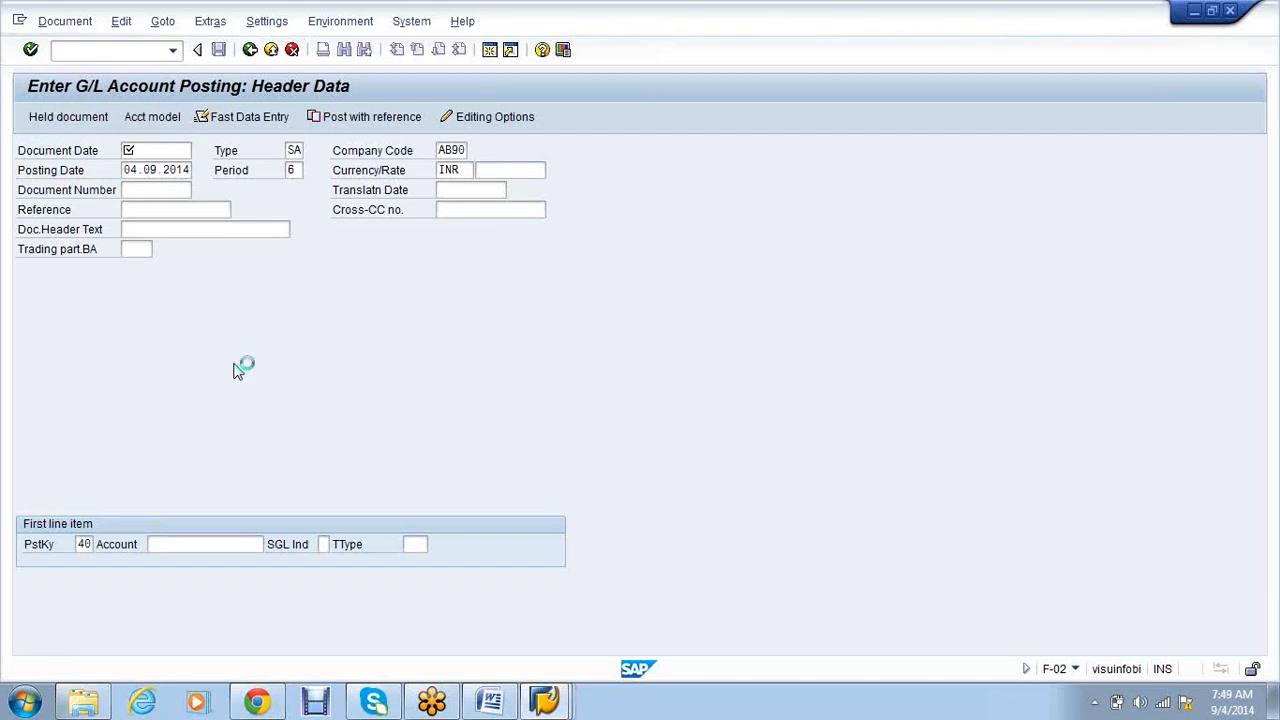
Step: Post with reference to document 19 of company code AB90 with Generate reverse posting enabled, keeping the proposed header data
{"action": "type", "text": "19"}
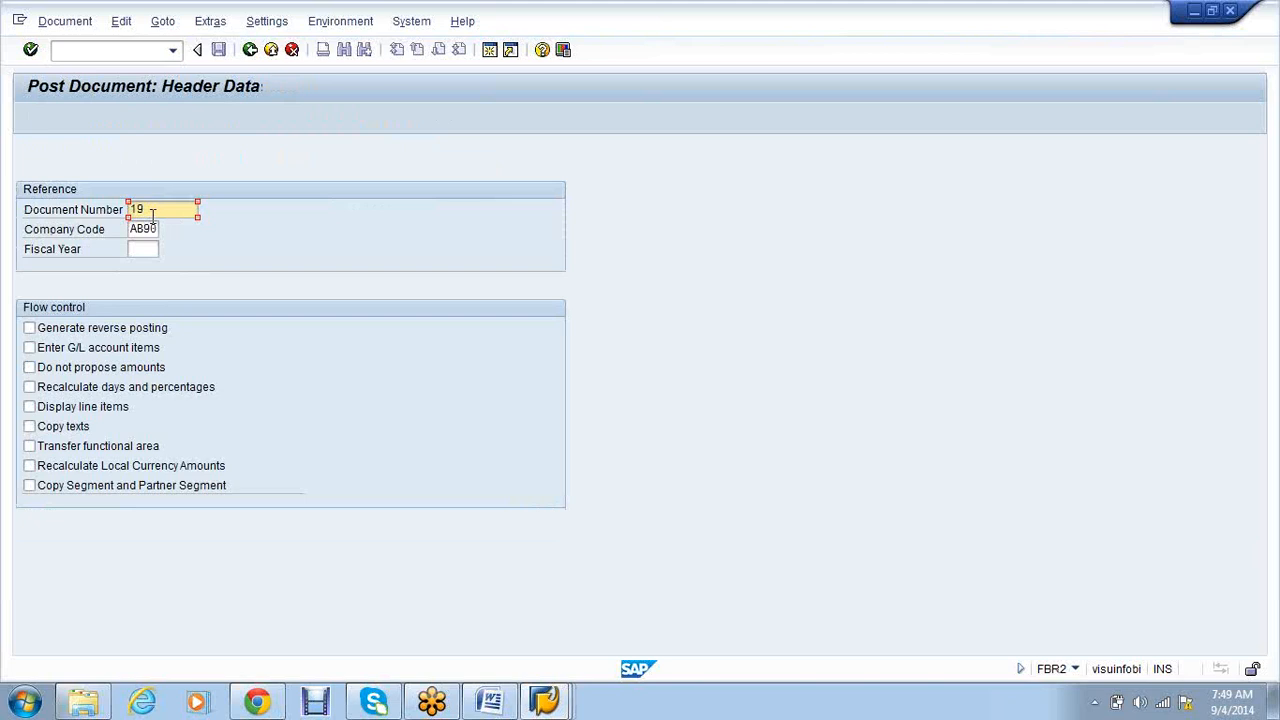
{"action": "left_click", "coordinate": [103, 333]}
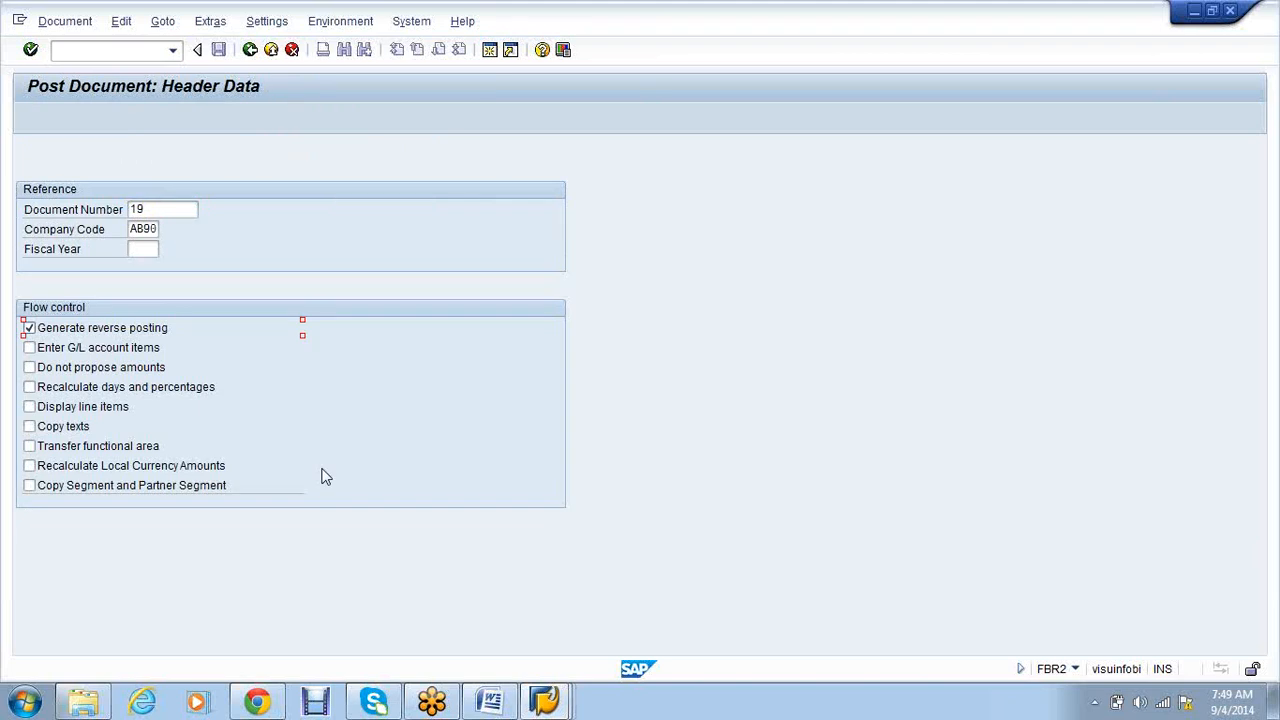
{"action": "key", "text": "Return"}
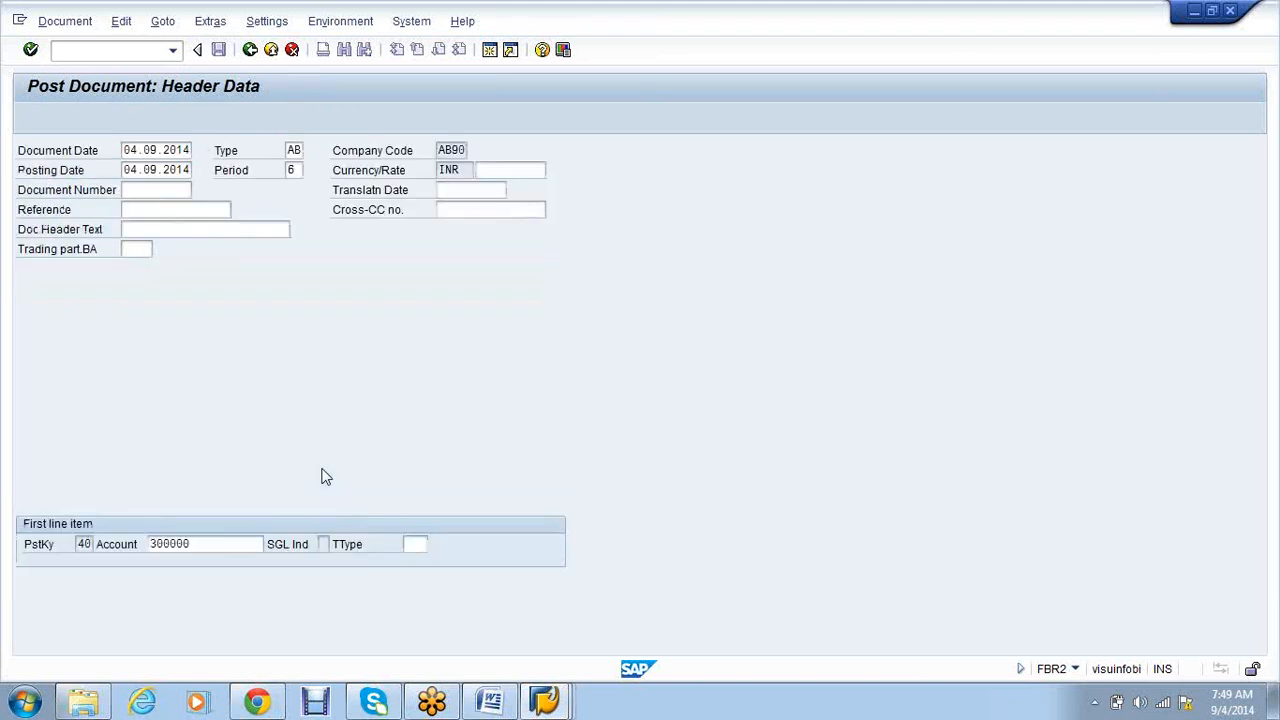
{"action": "key", "text": "Return"}
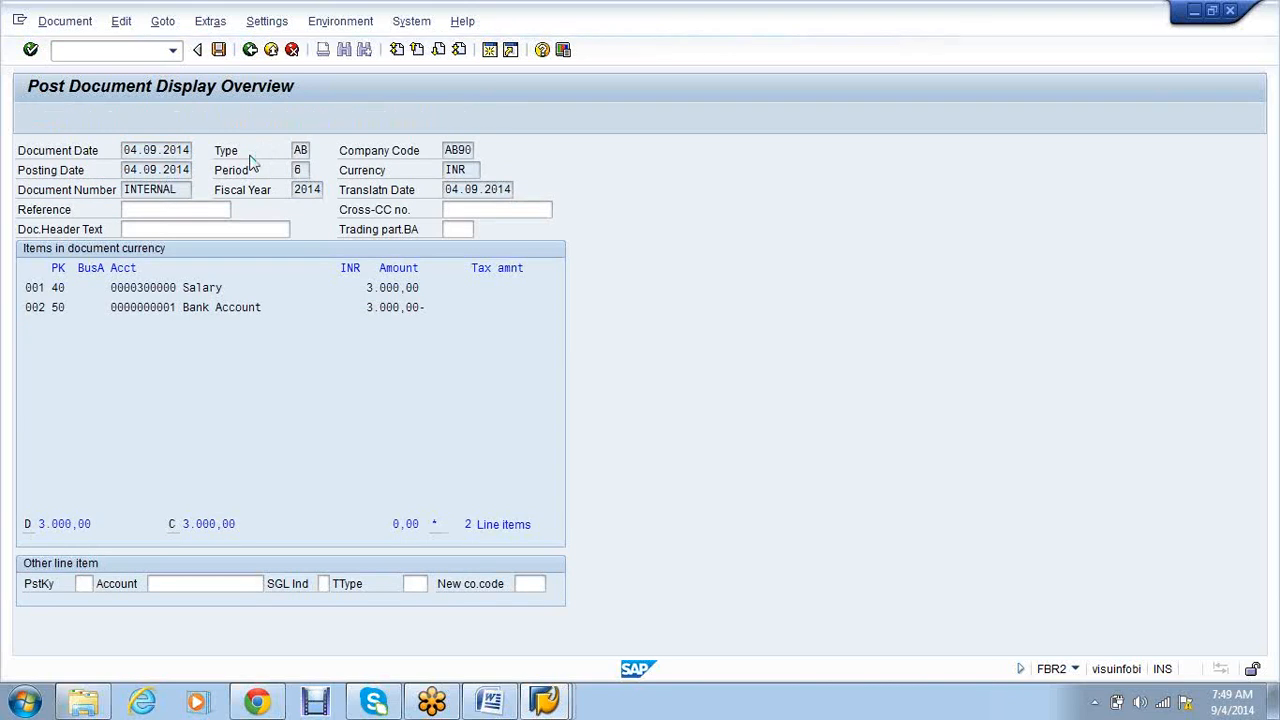
{"action": "left_click", "coordinate": [451, 508]}
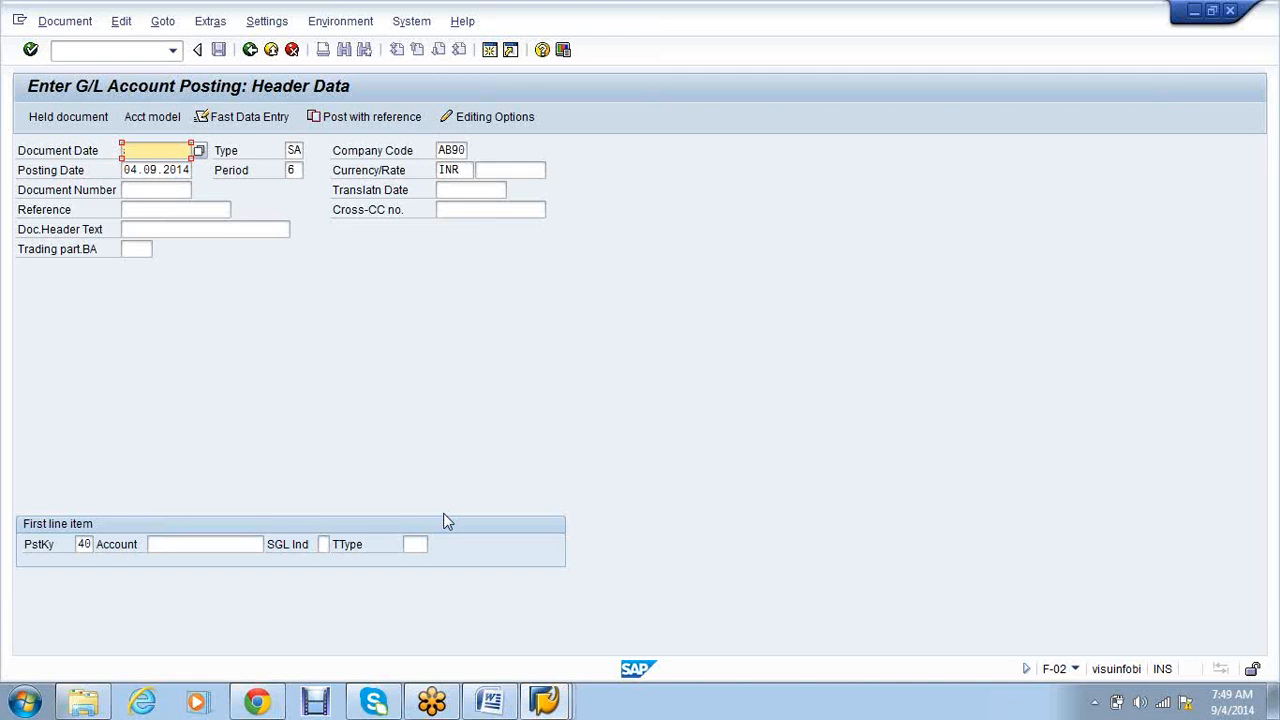
Step: Switch to the notes document in Word
{"action": "left_click", "coordinate": [507, 705]}
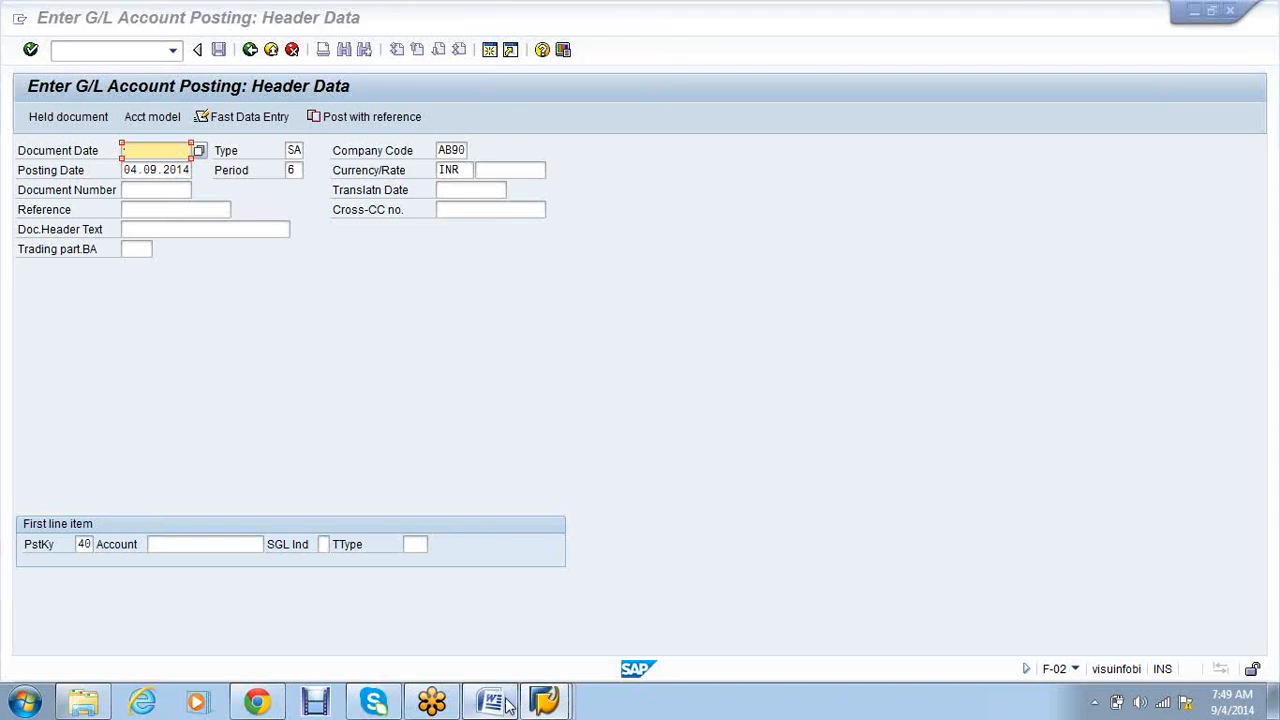